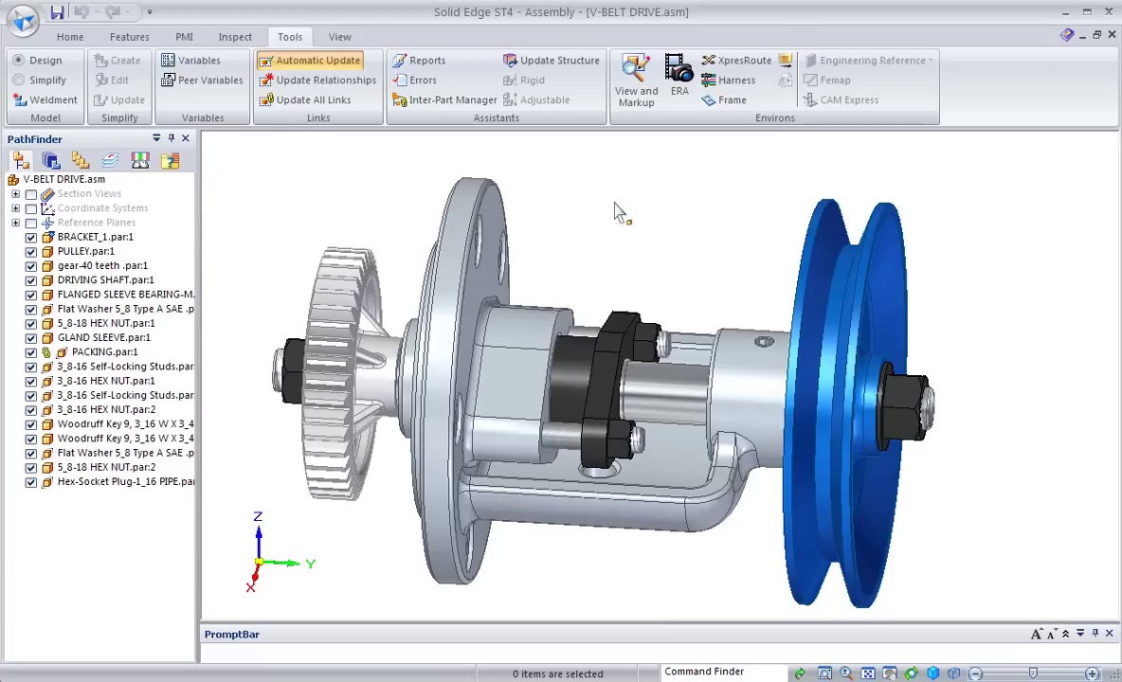
Review the assembly parts' revision and material properties in Property Manager, then close it unchanged.
left_click(23, 19)
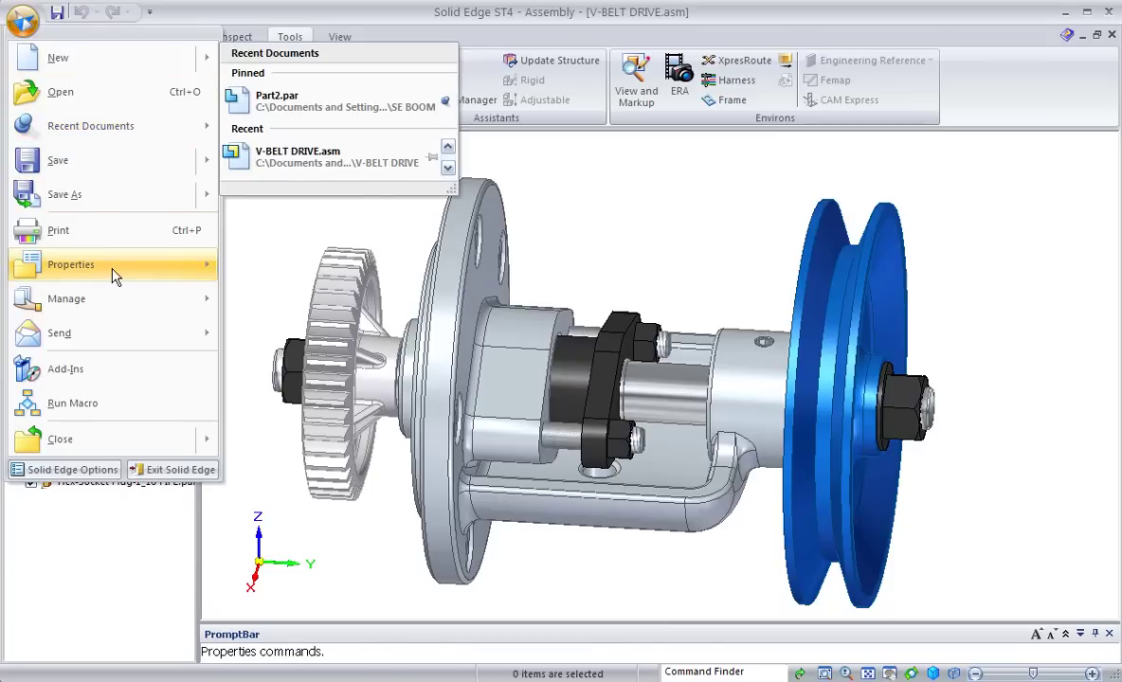
mouse_move(112, 264)
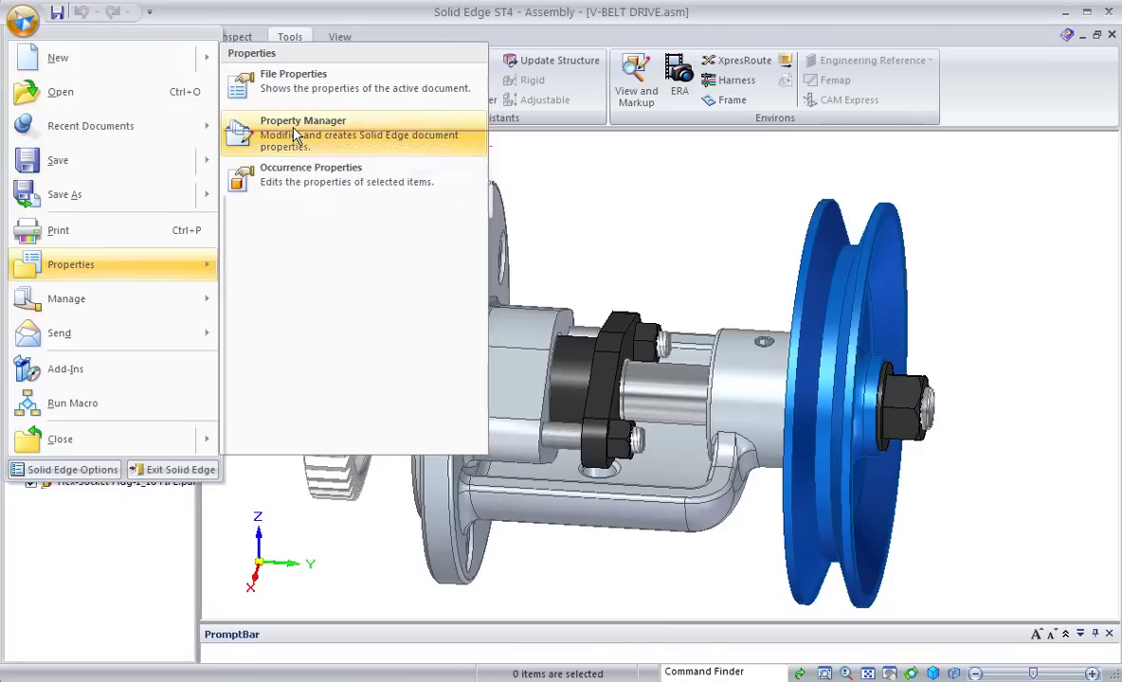
left_click(294, 133)
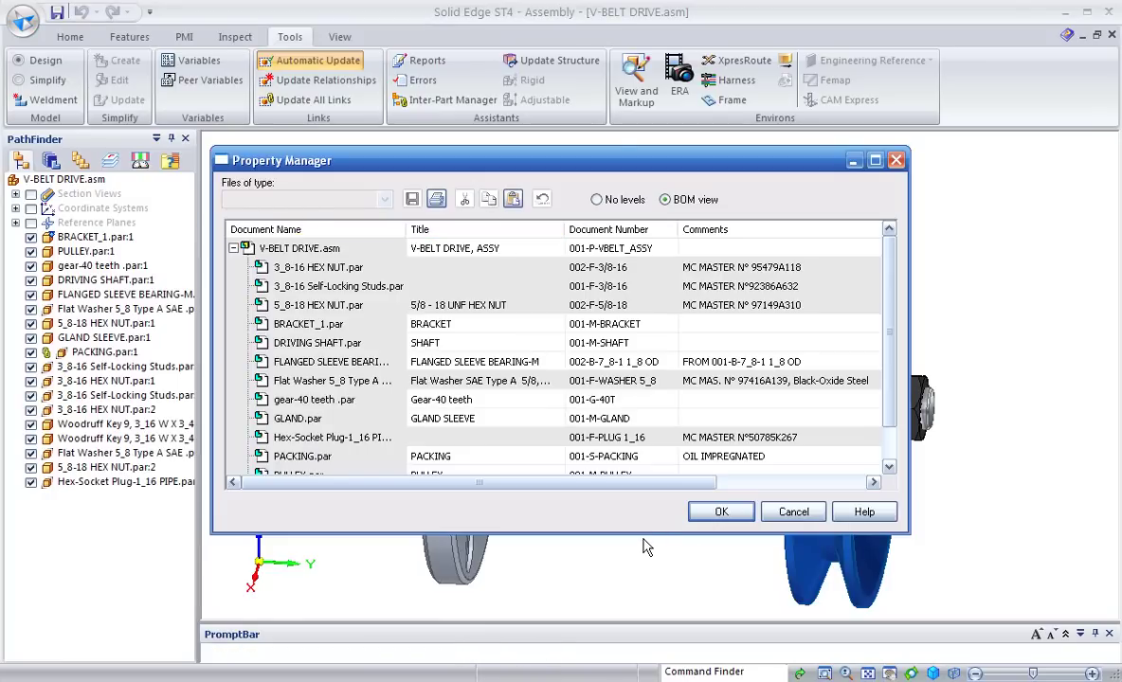
left_click_drag(645, 532, 646, 622)
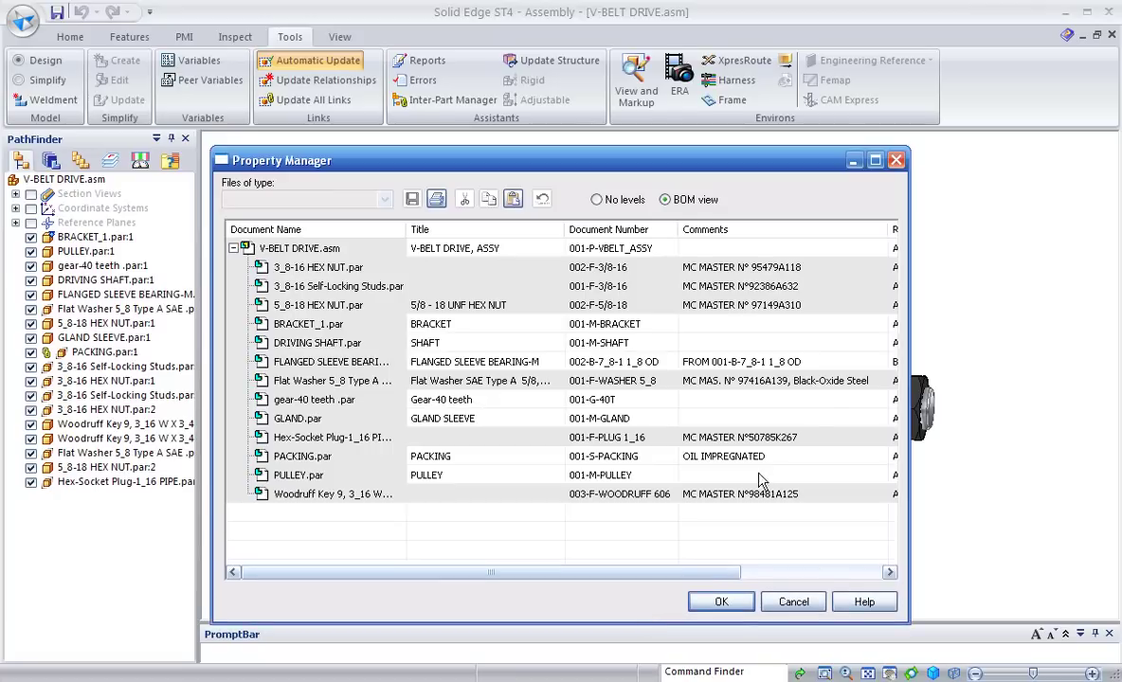
left_click_drag(909, 330, 1106, 329)
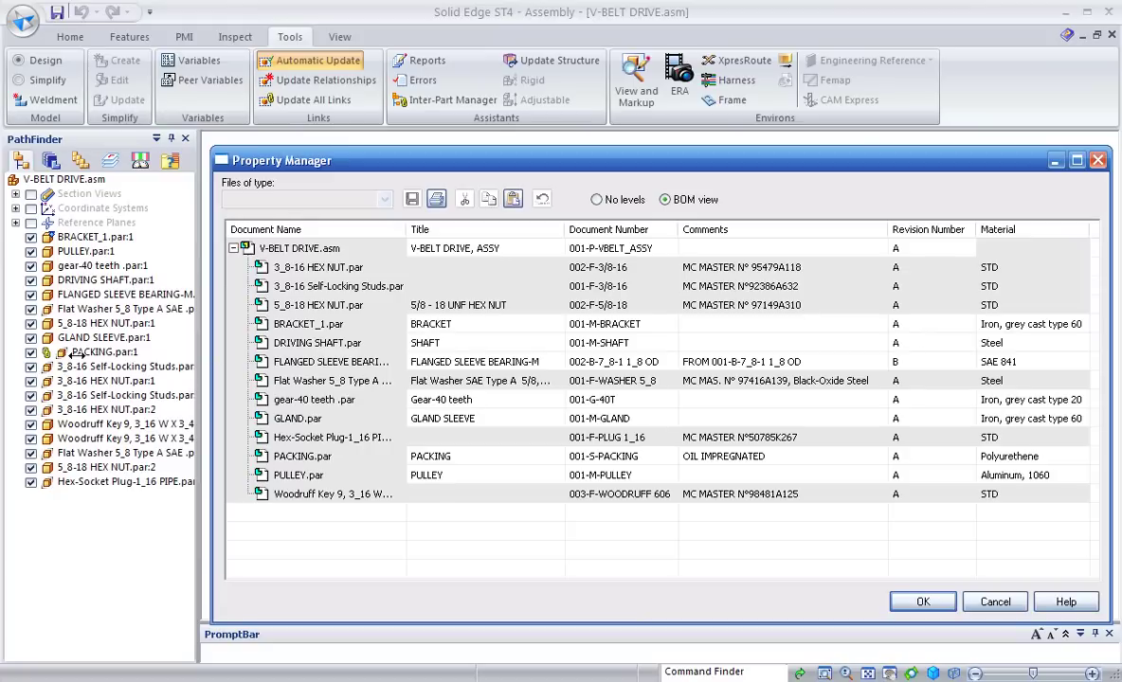
left_click_drag(210, 346, 132, 336)
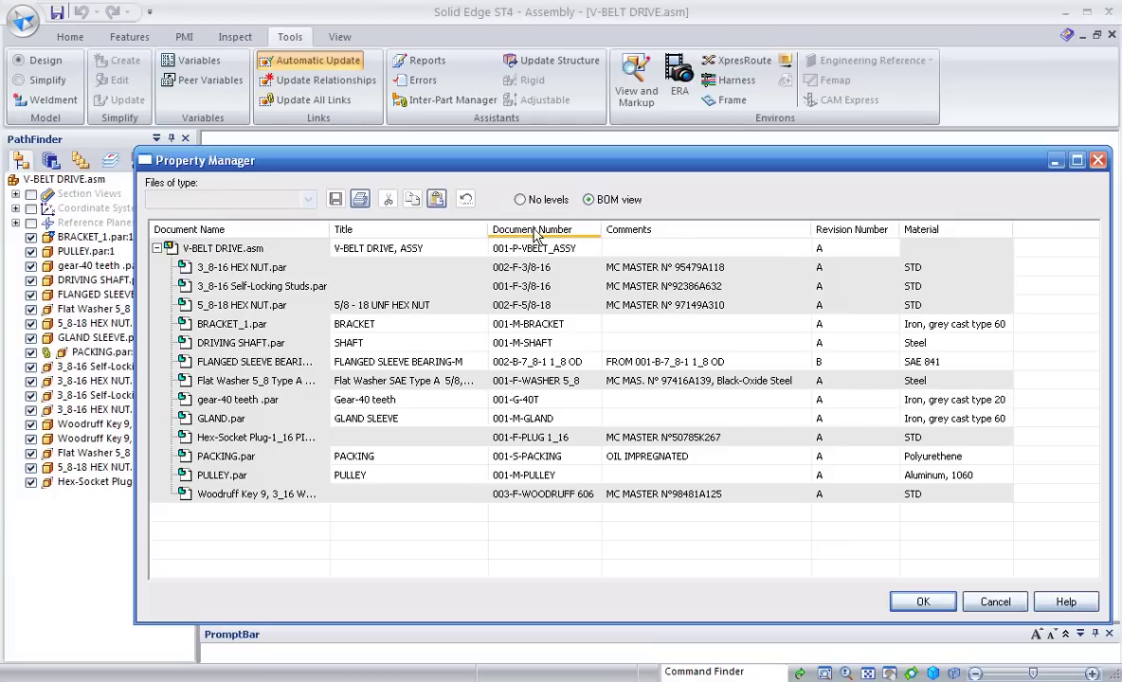
right_click(388, 236)
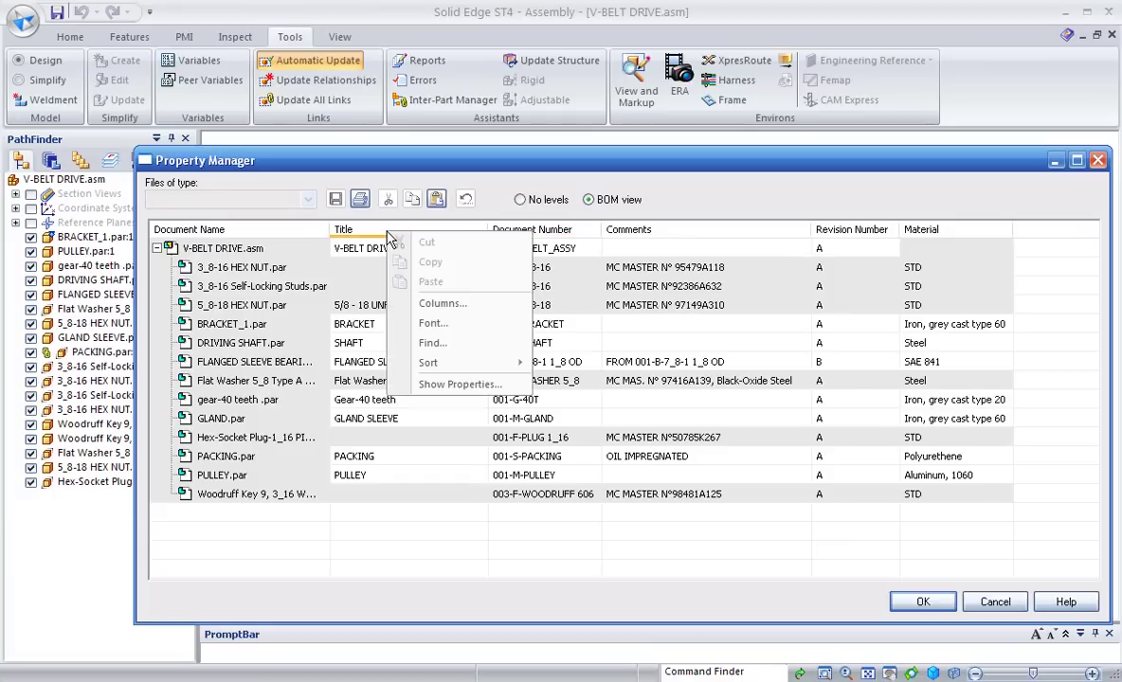
left_click(468, 308)
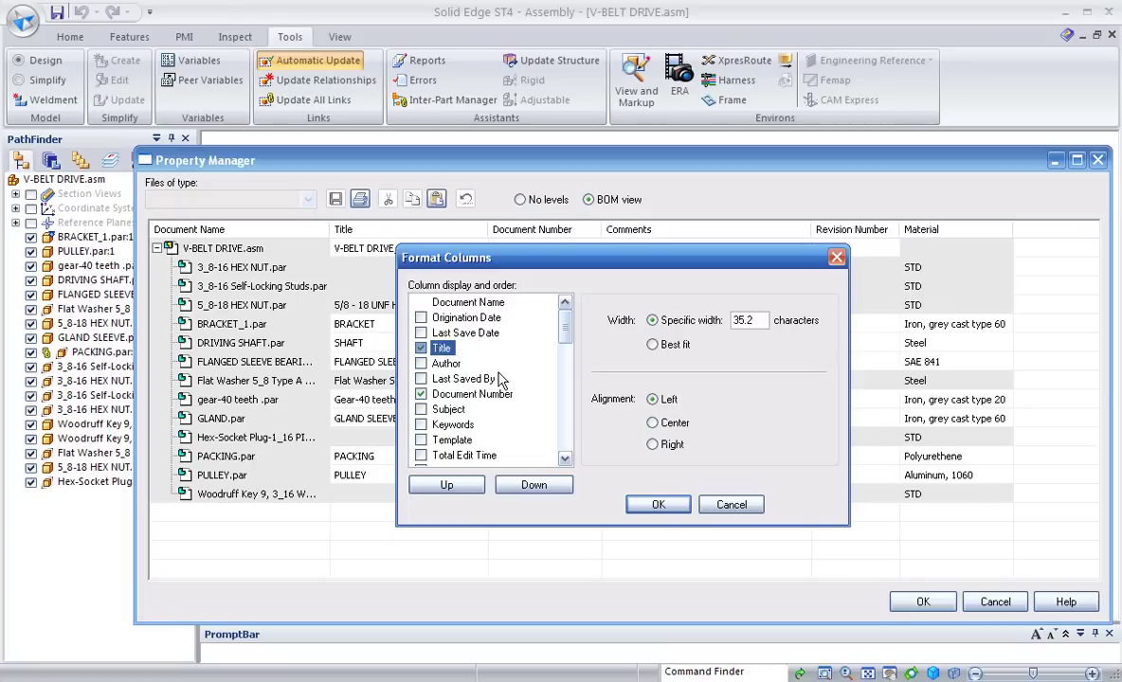
left_click(717, 508)
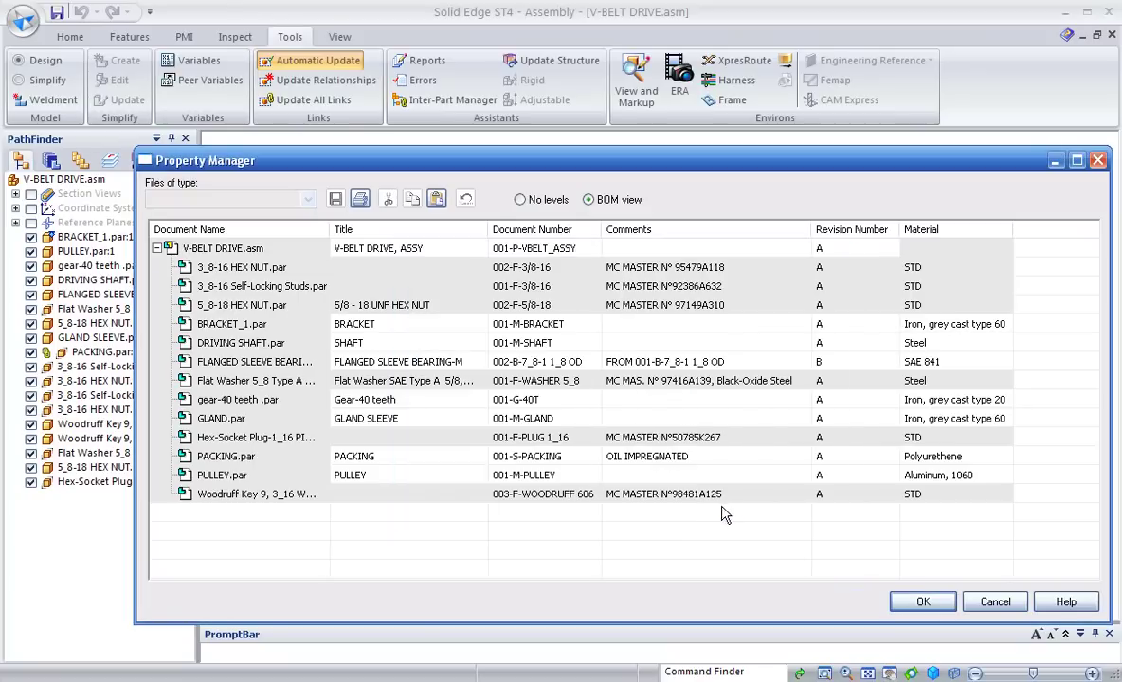
left_click(1010, 609)
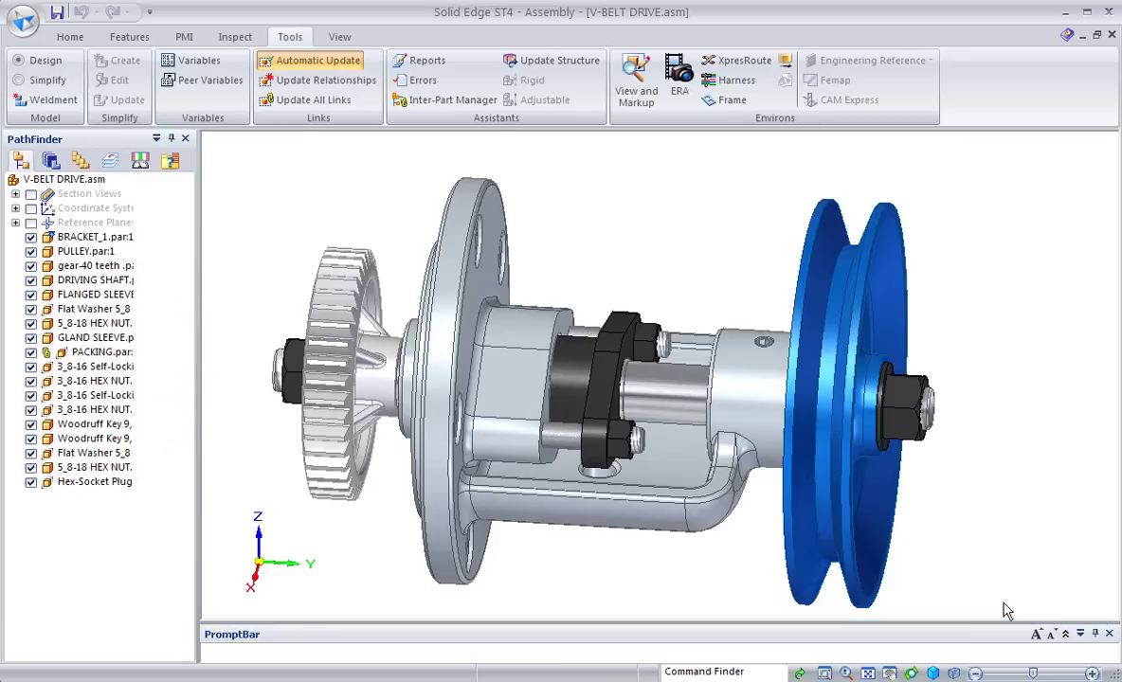
Edit the pulley in place to check its summary properties such as Title, then return to the assembly.
left_click(855, 328)
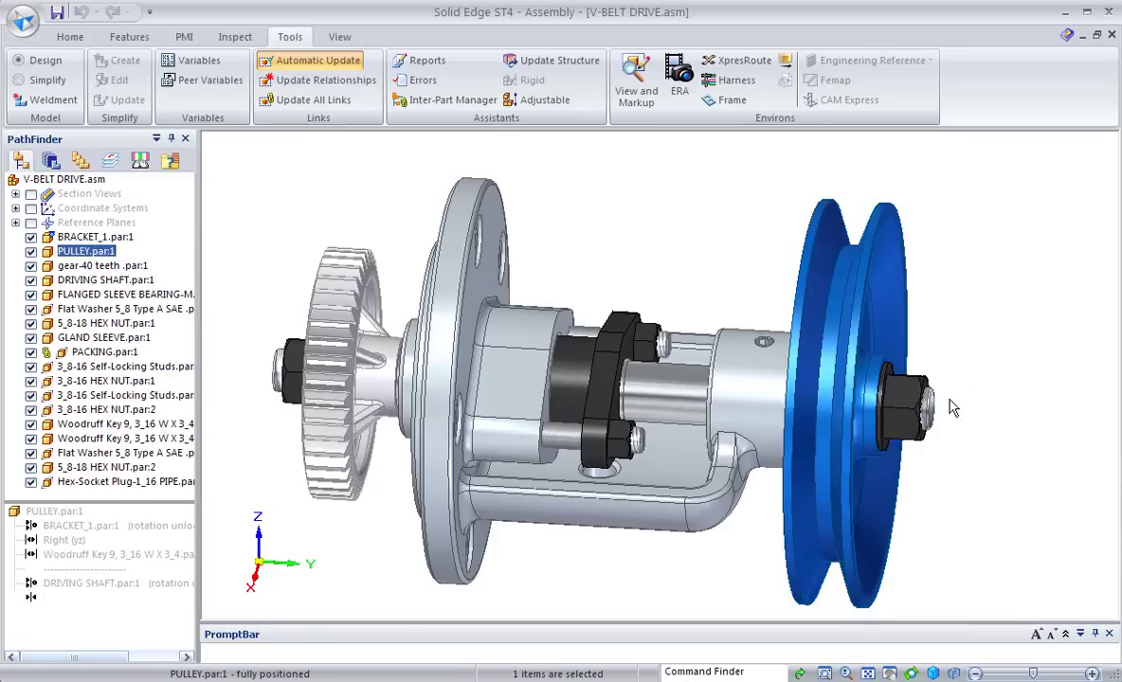
double_click(856, 331)
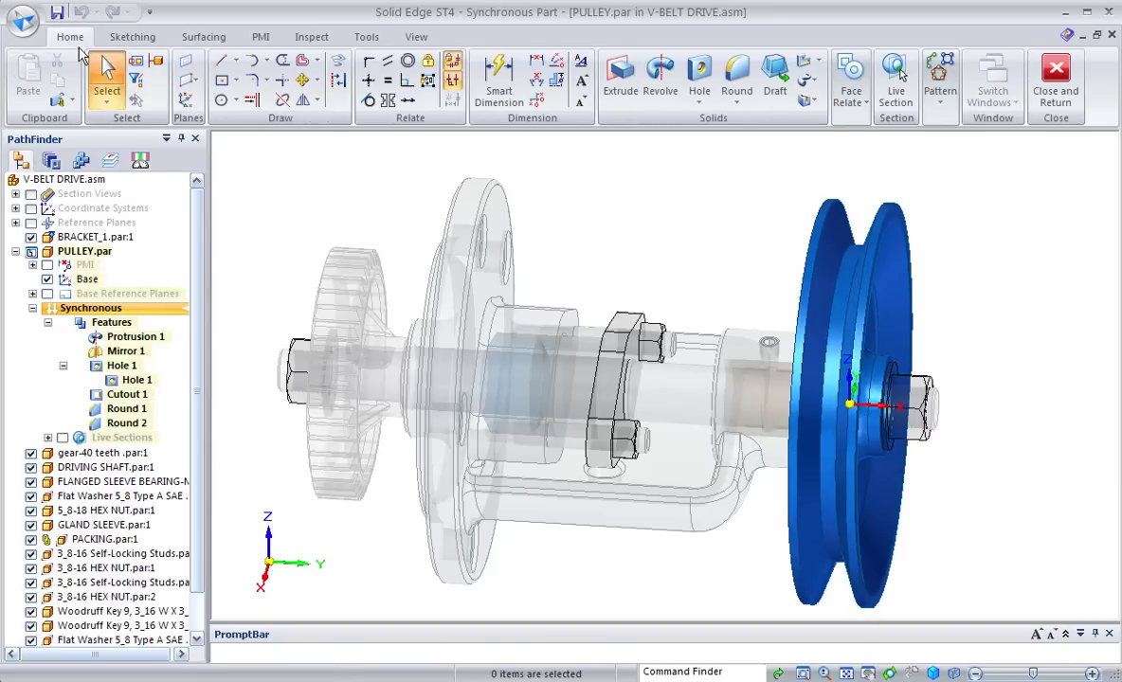
left_click(25, 21)
mouse_move(133, 299)
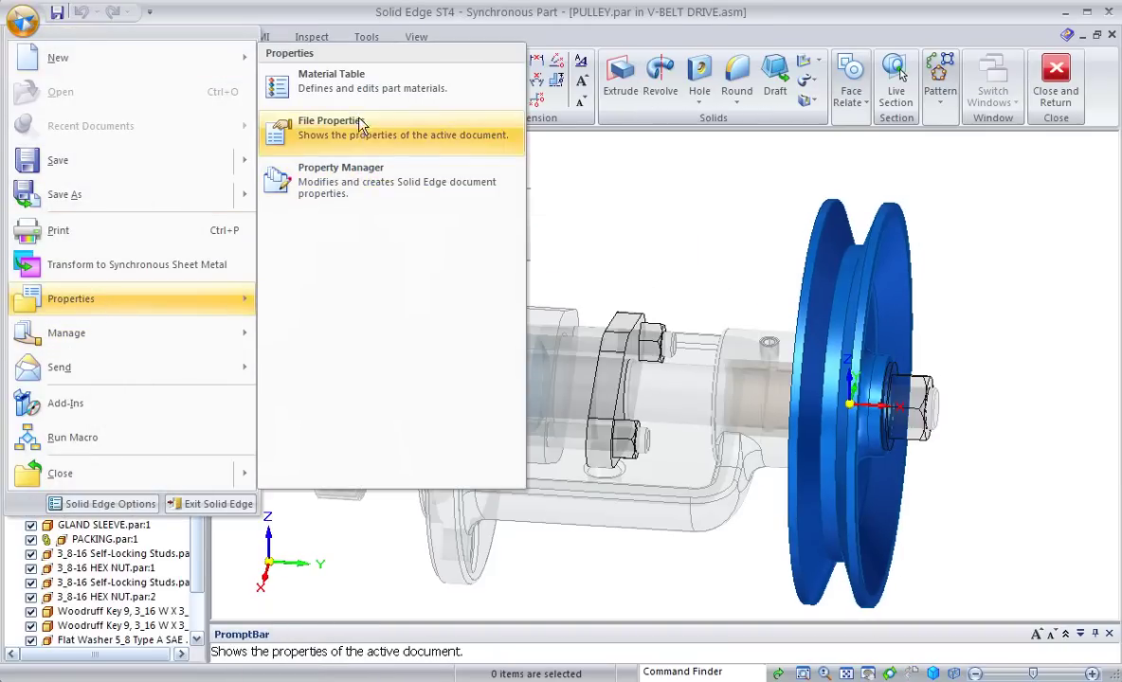
left_click(365, 121)
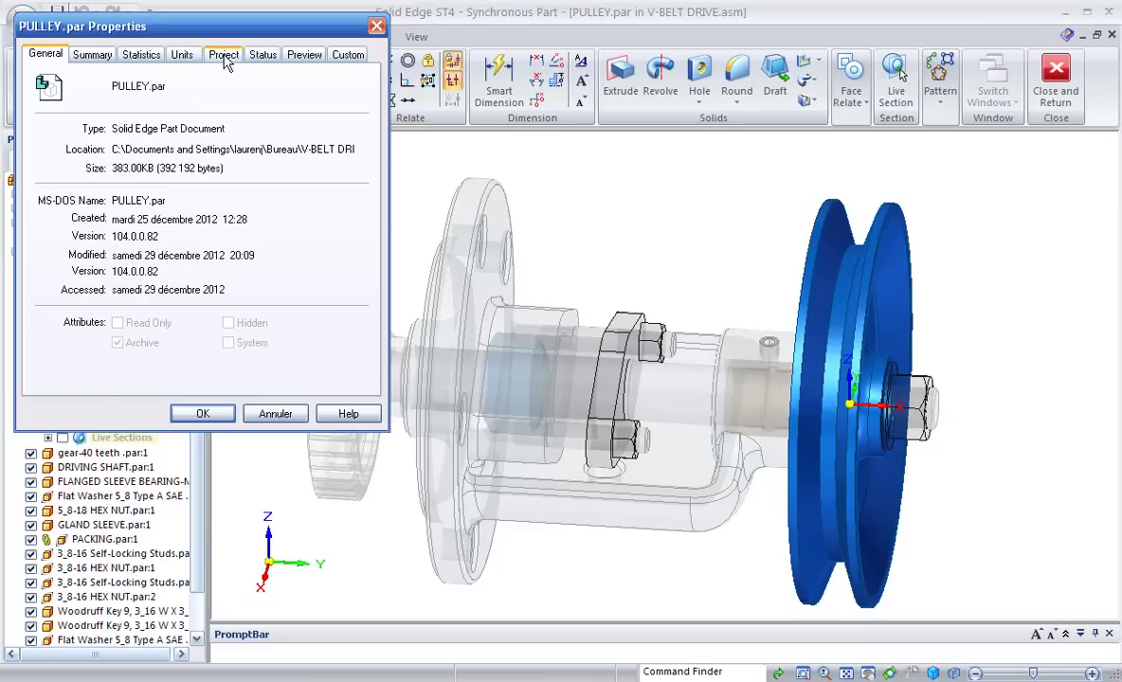
left_click(94, 55)
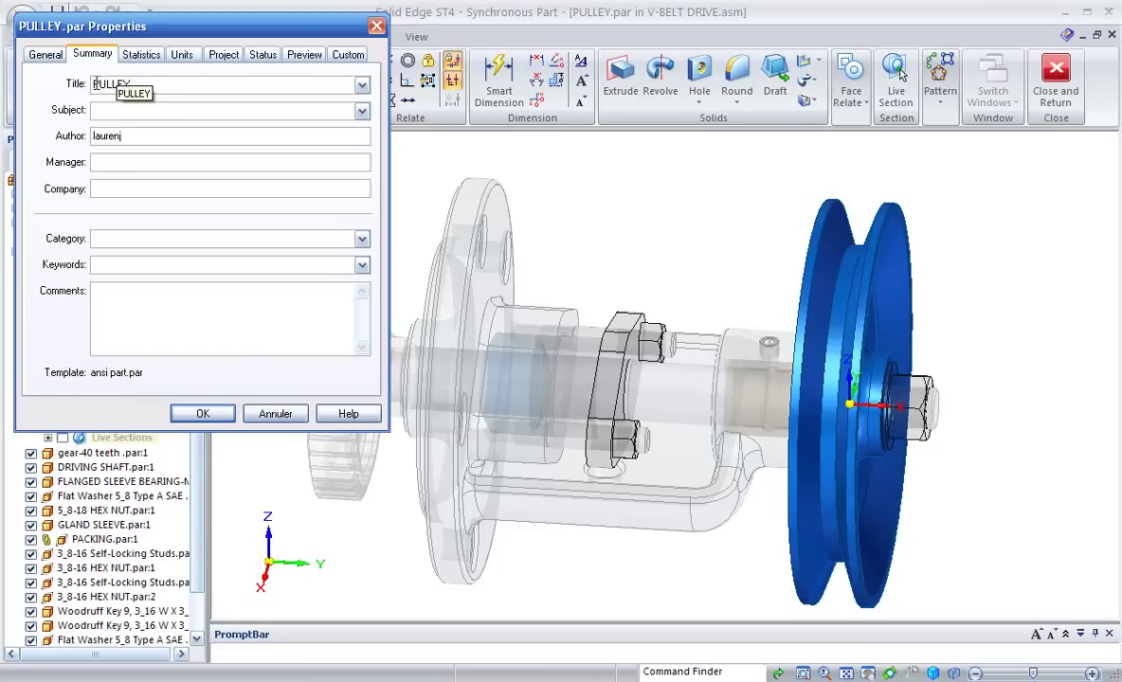
left_click(286, 413)
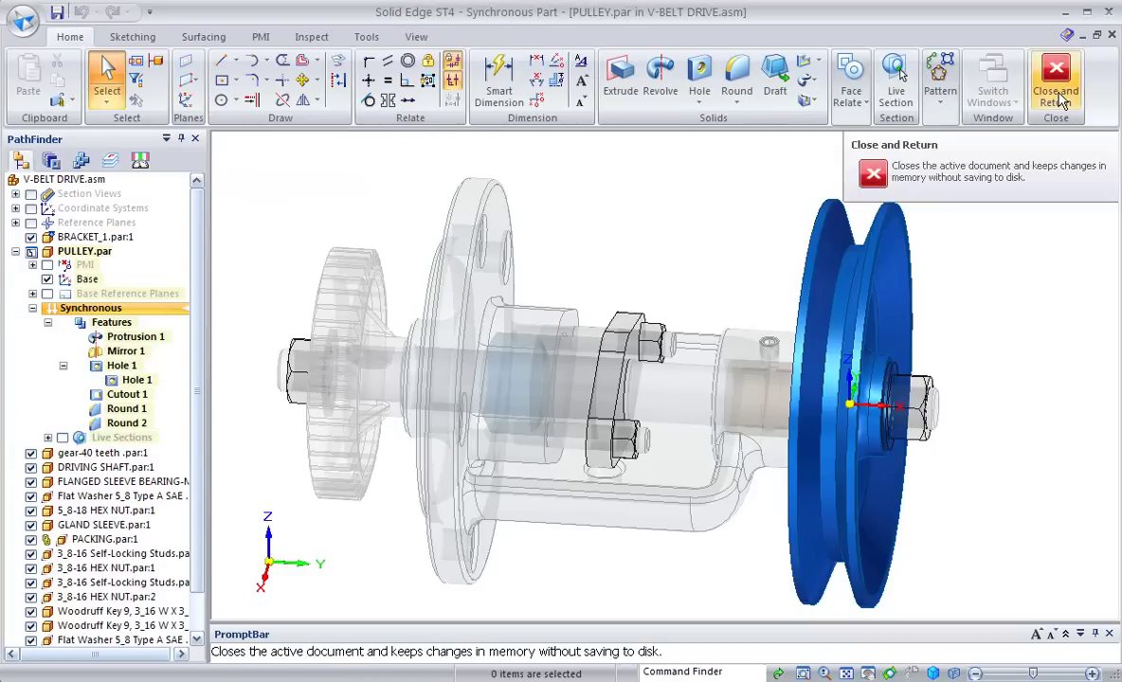
left_click(1056, 96)
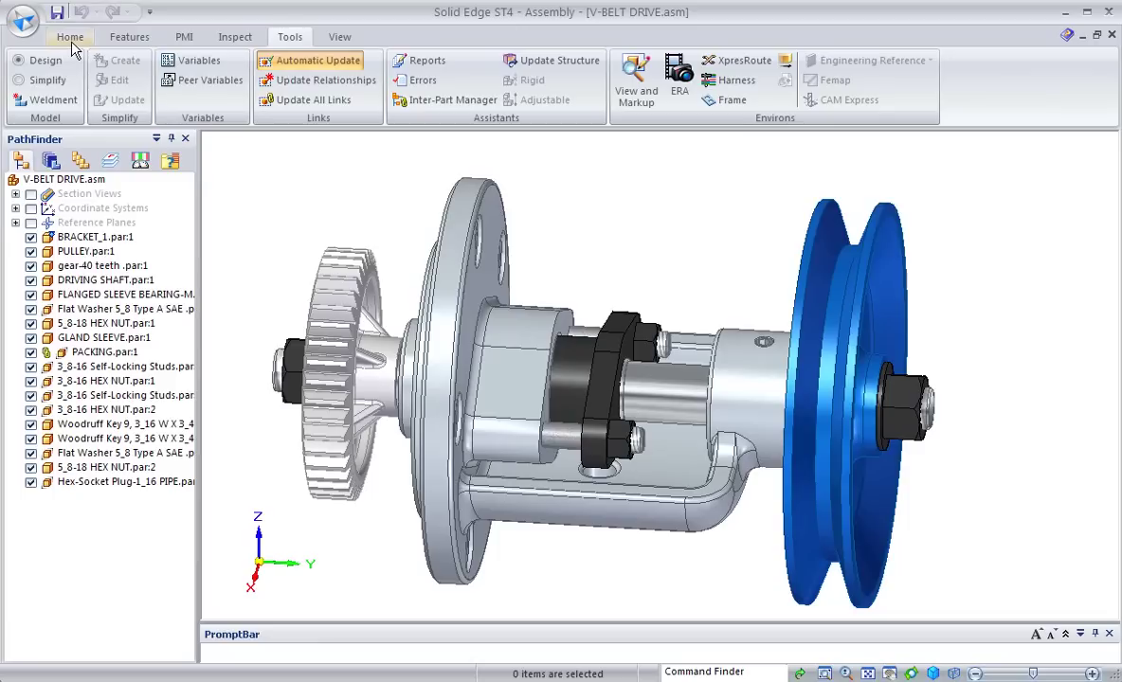
Create a new drawing from the ansi draft_CADSTORMING.dft template with the View Creation Wizard enabled.
left_click(25, 25)
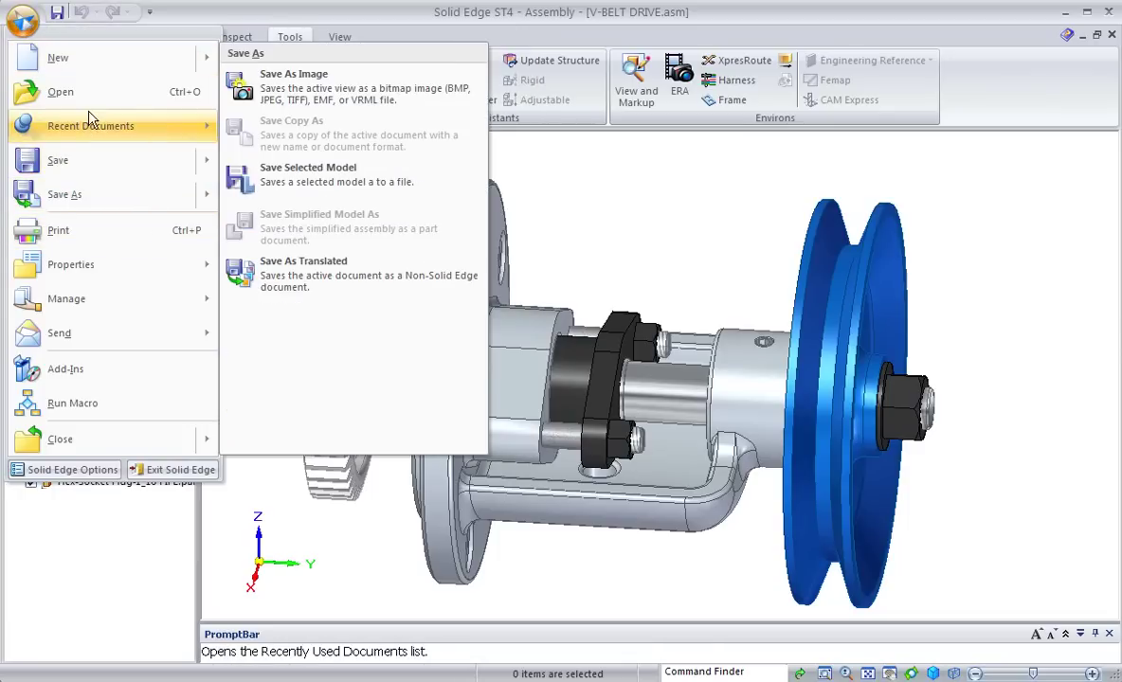
mouse_move(114, 58)
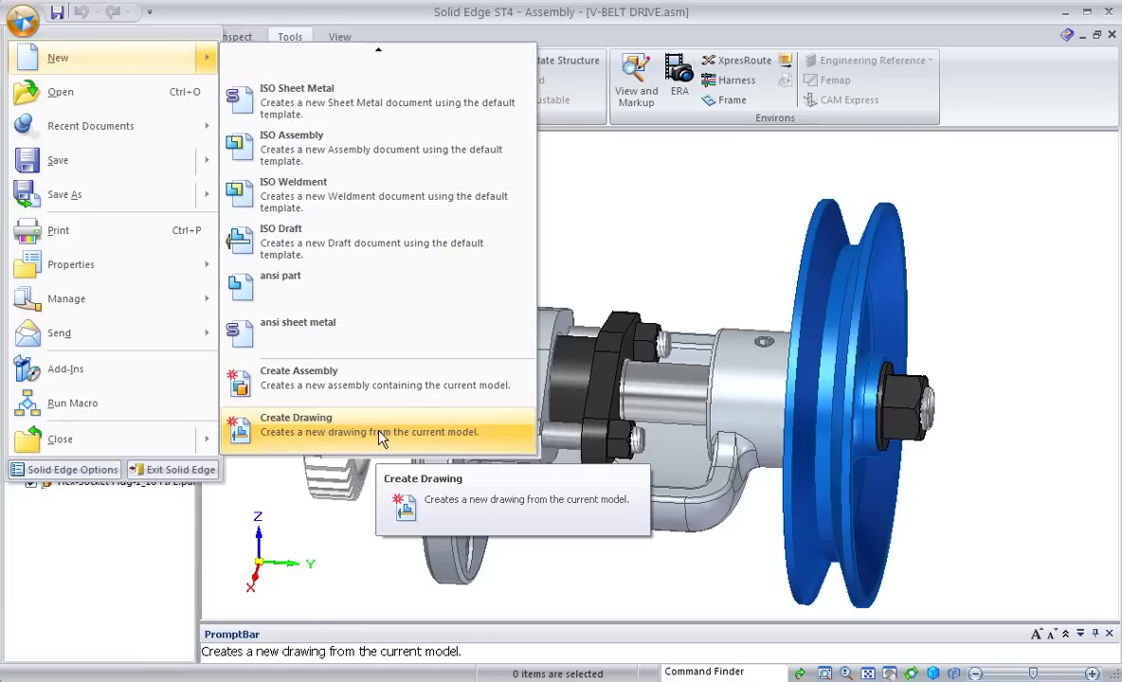
left_click(379, 436)
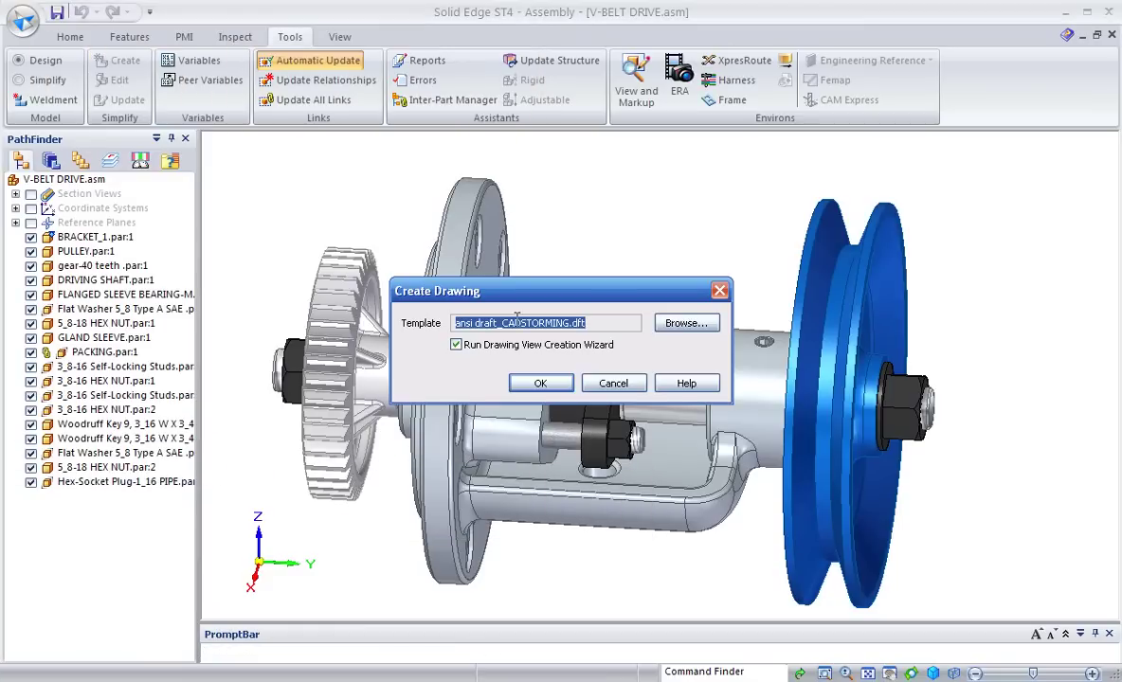
left_click(684, 323)
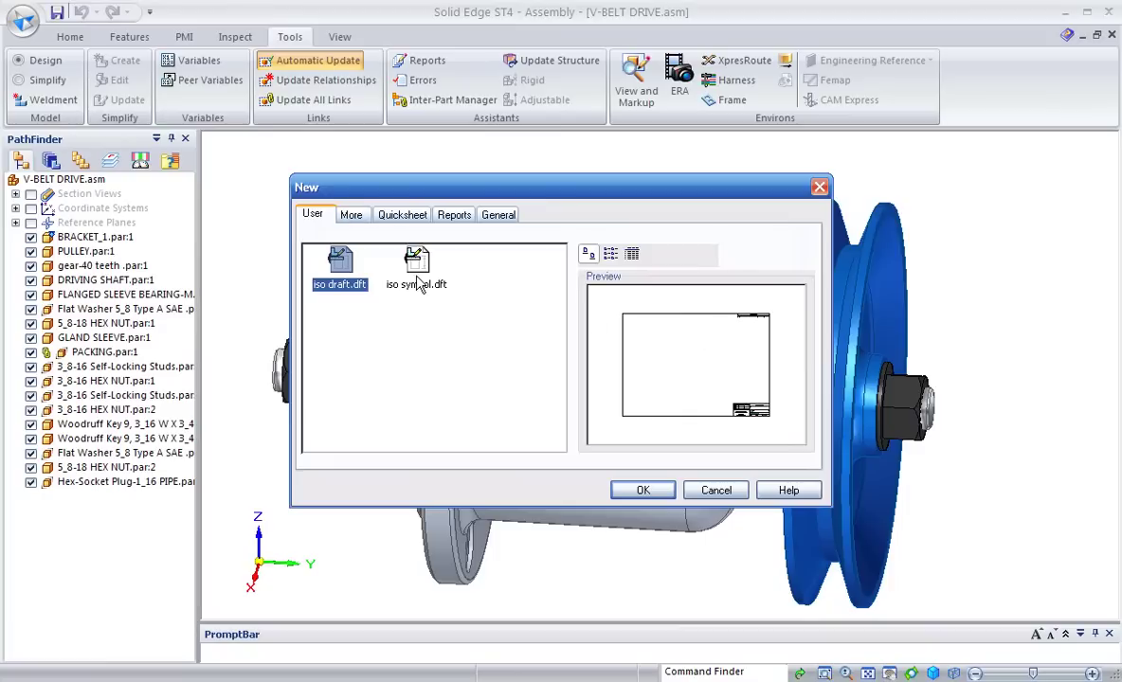
left_click(350, 215)
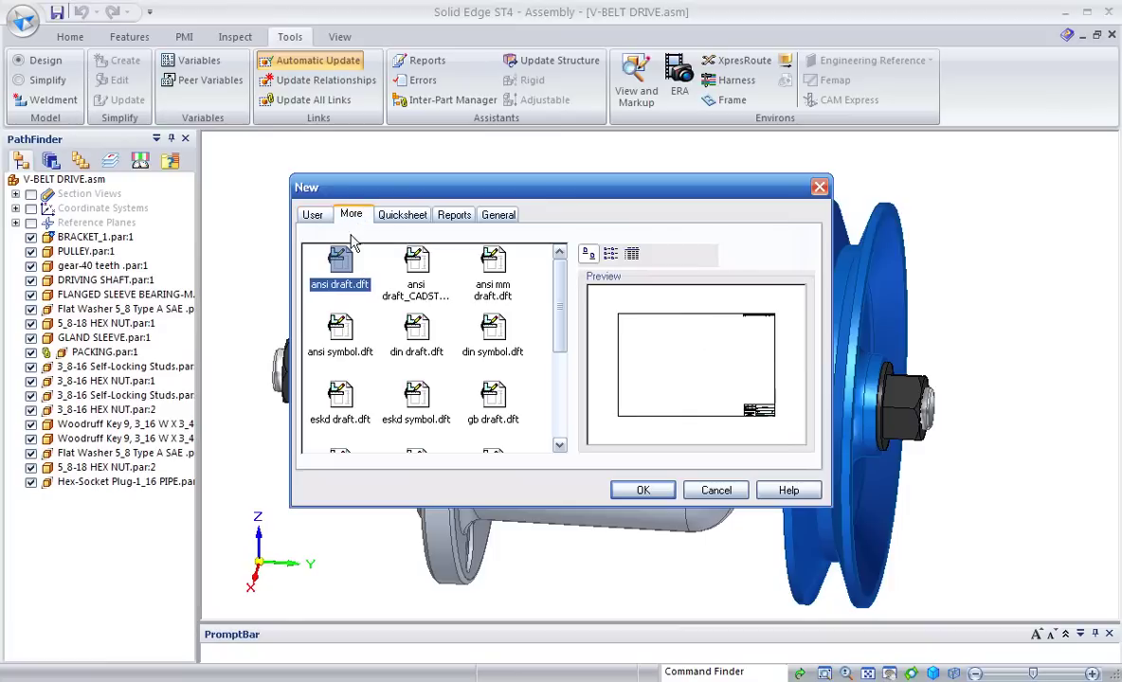
left_click(429, 272)
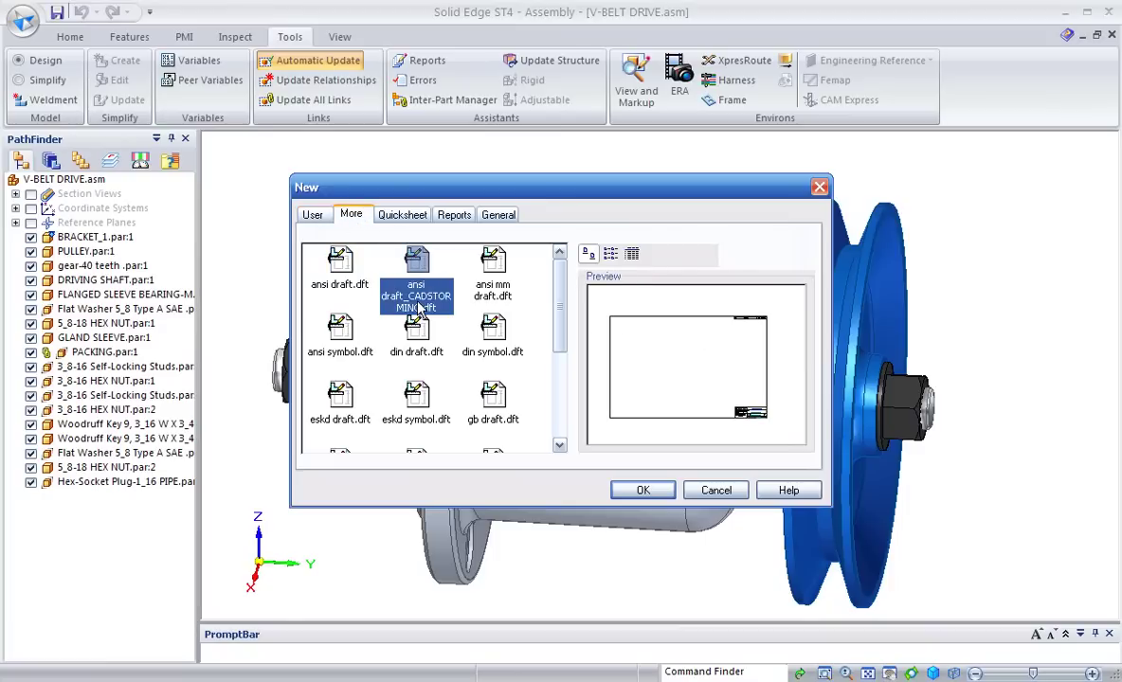
left_click(643, 488)
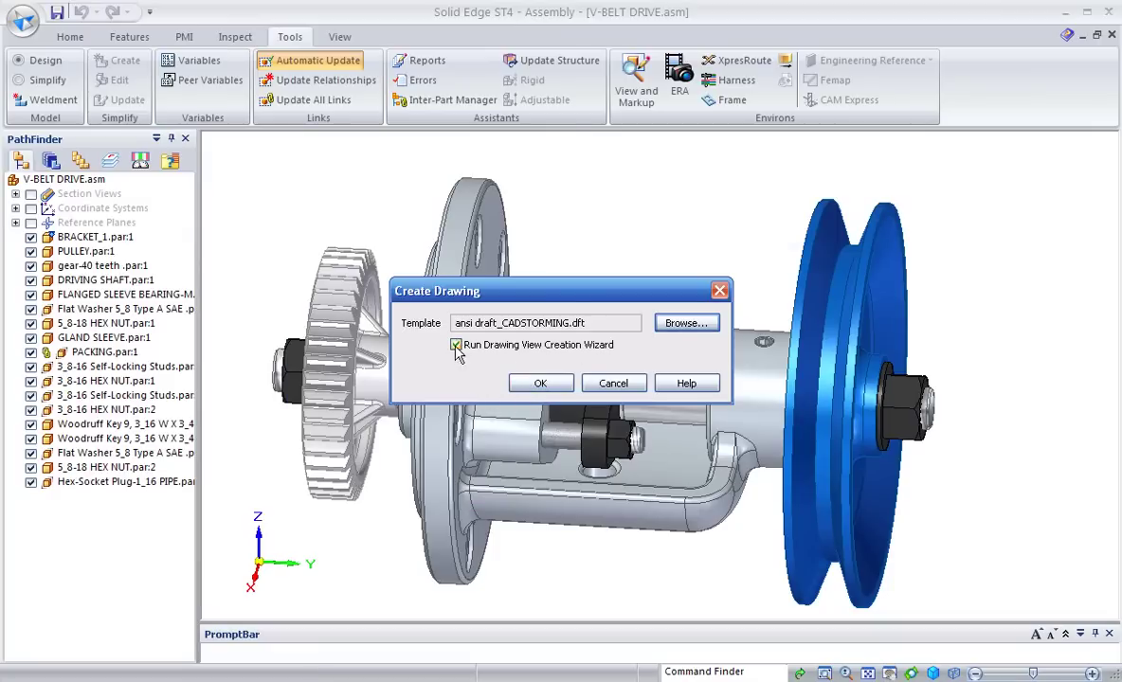
left_click(540, 382)
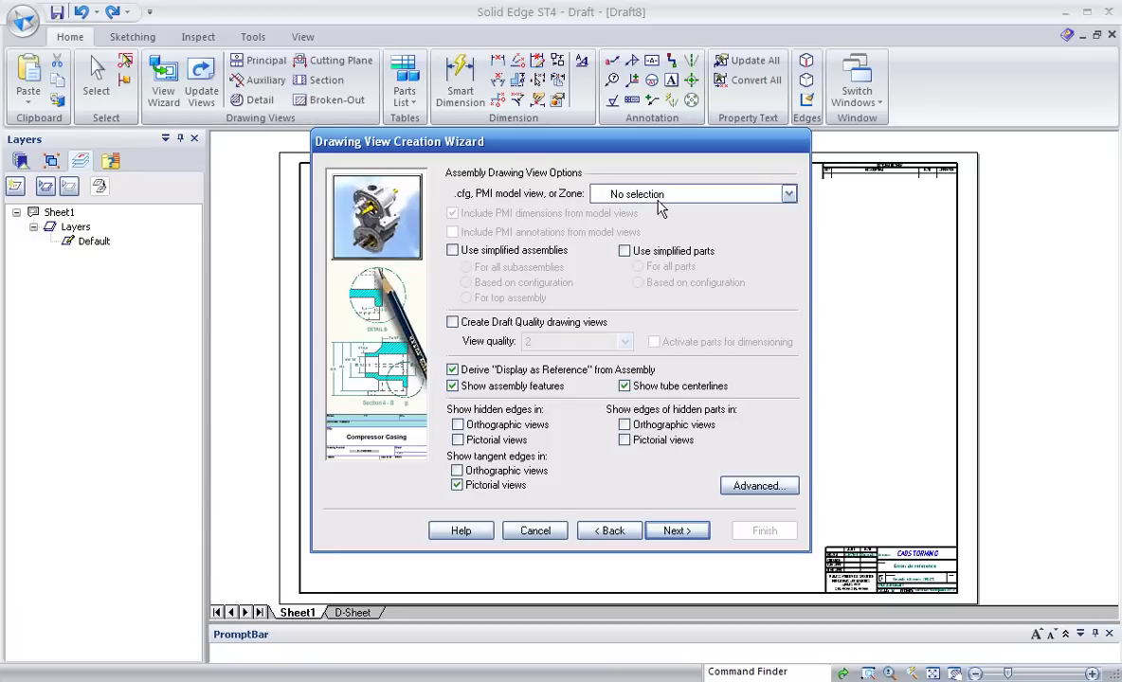
Leave the .cfg/PMI/Zone configuration at No selection and advance to the view orientation page.
left_click(788, 194)
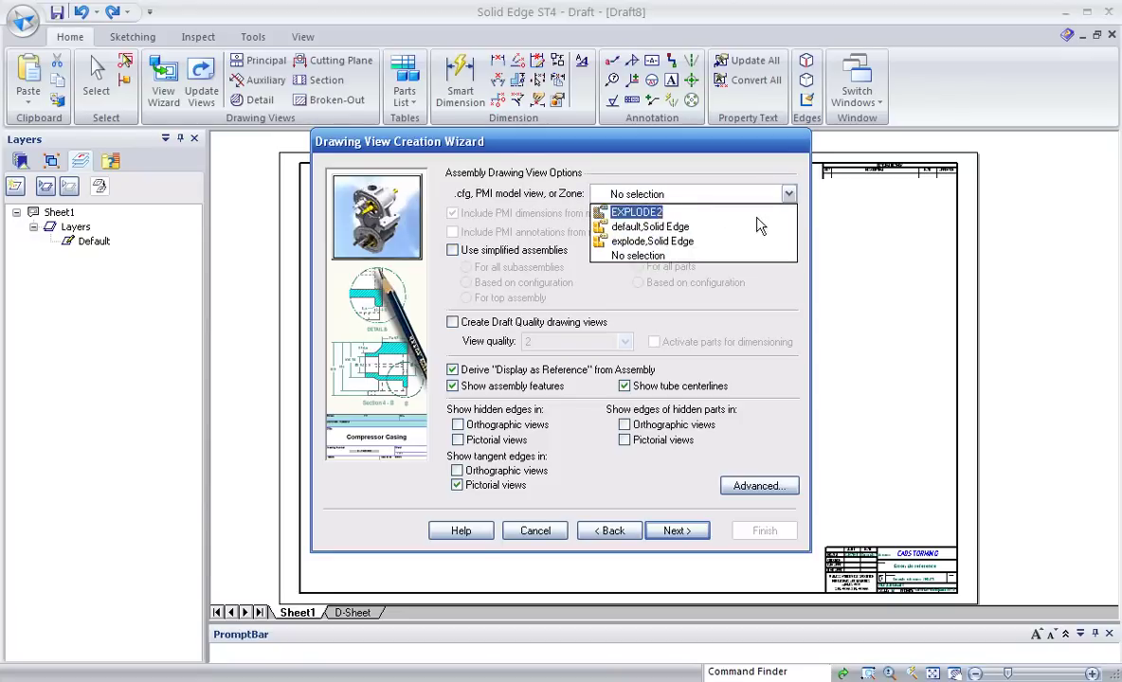
left_click(775, 312)
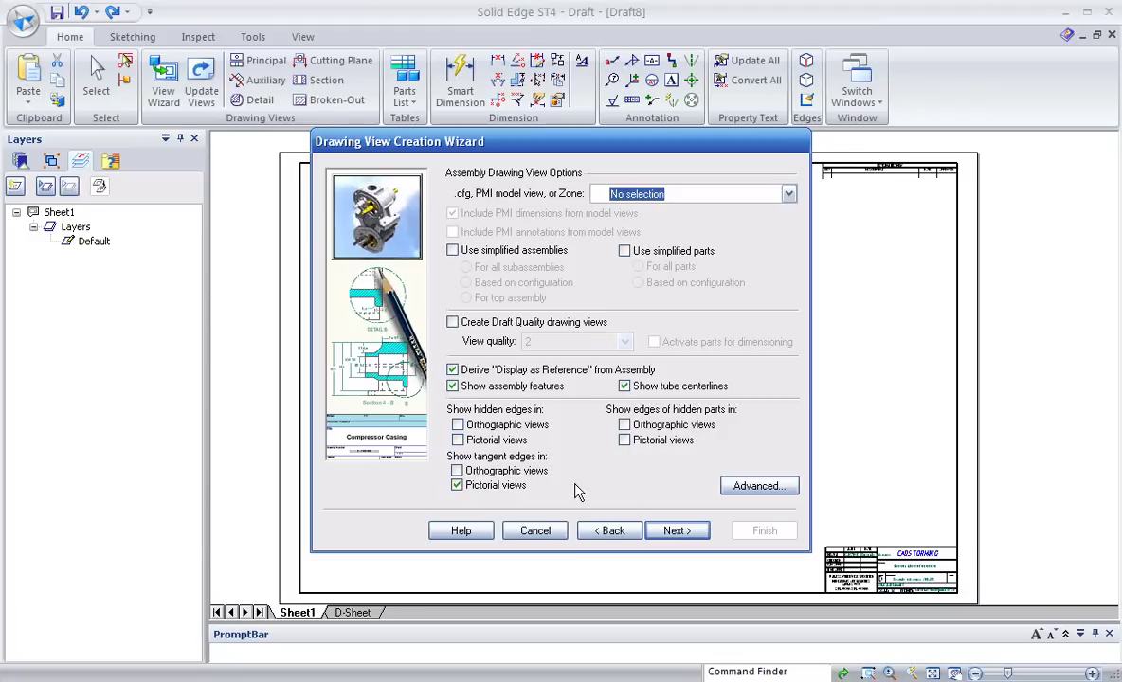
left_click(679, 530)
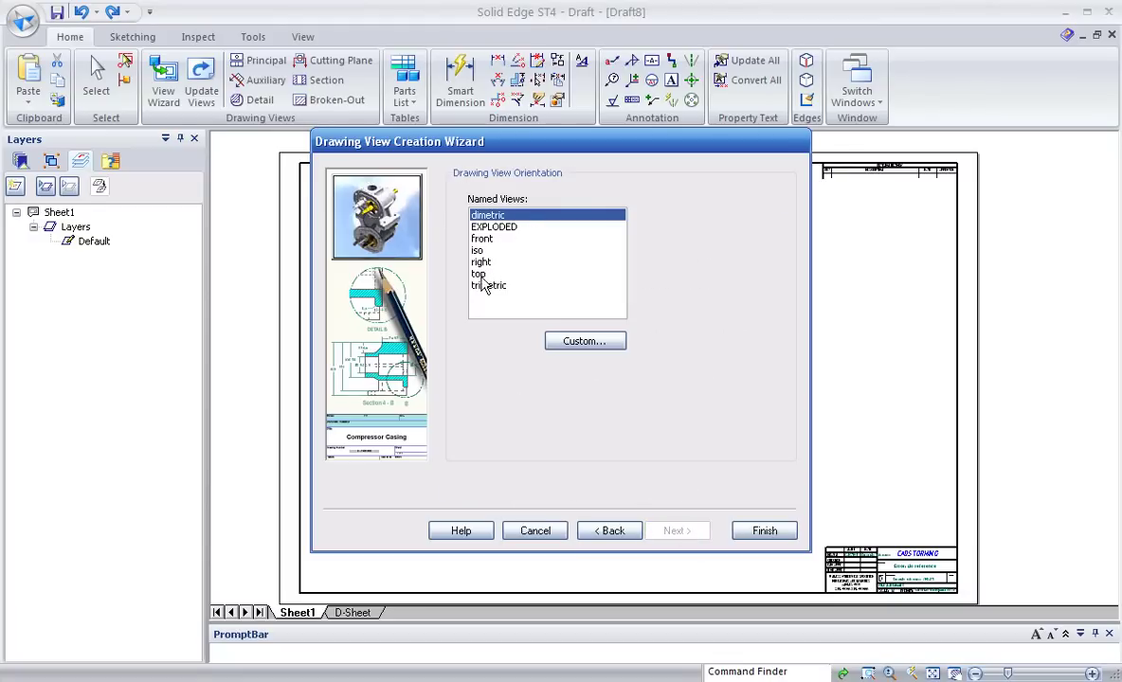
In Custom Orientation, shade the model with visible edges and rotate it to an oblique view.
left_click(599, 347)
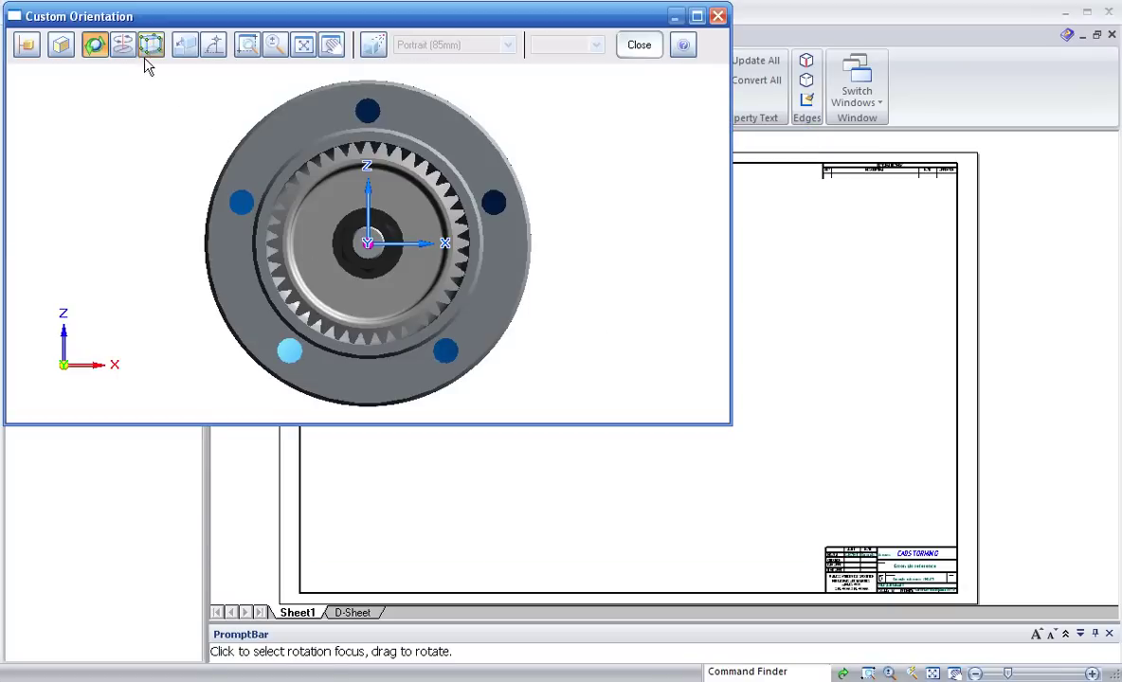
left_click(59, 45)
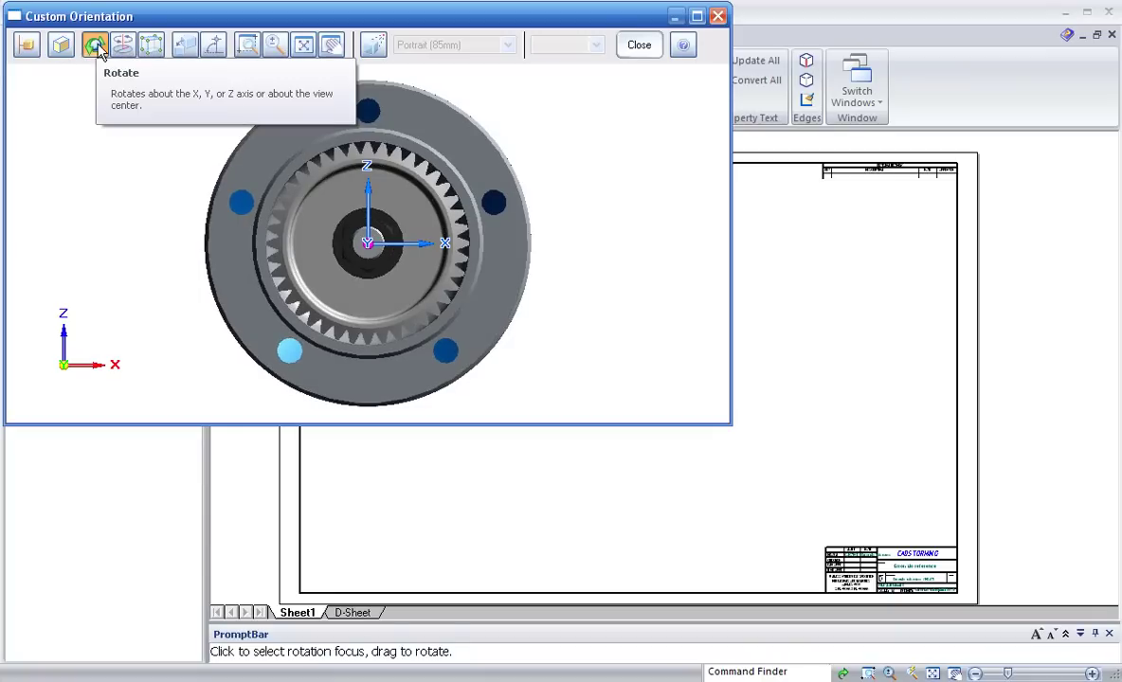
left_click_drag(373, 203, 254, 199)
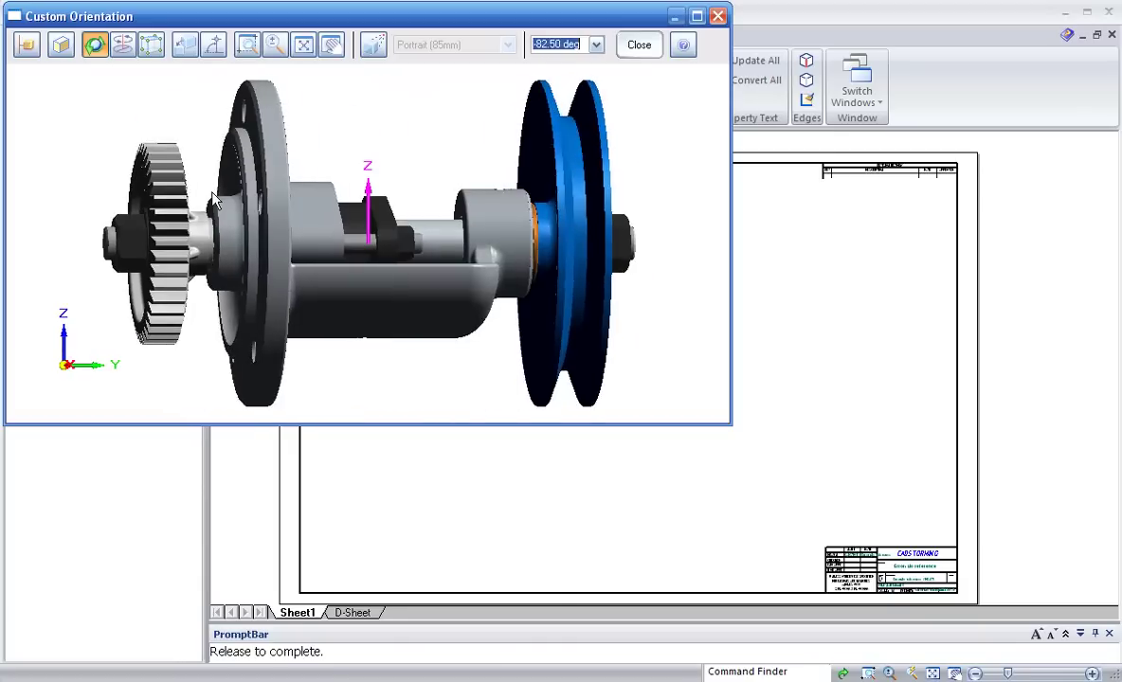
left_click_drag(253, 199, 195, 177)
left_click_drag(421, 243, 441, 306)
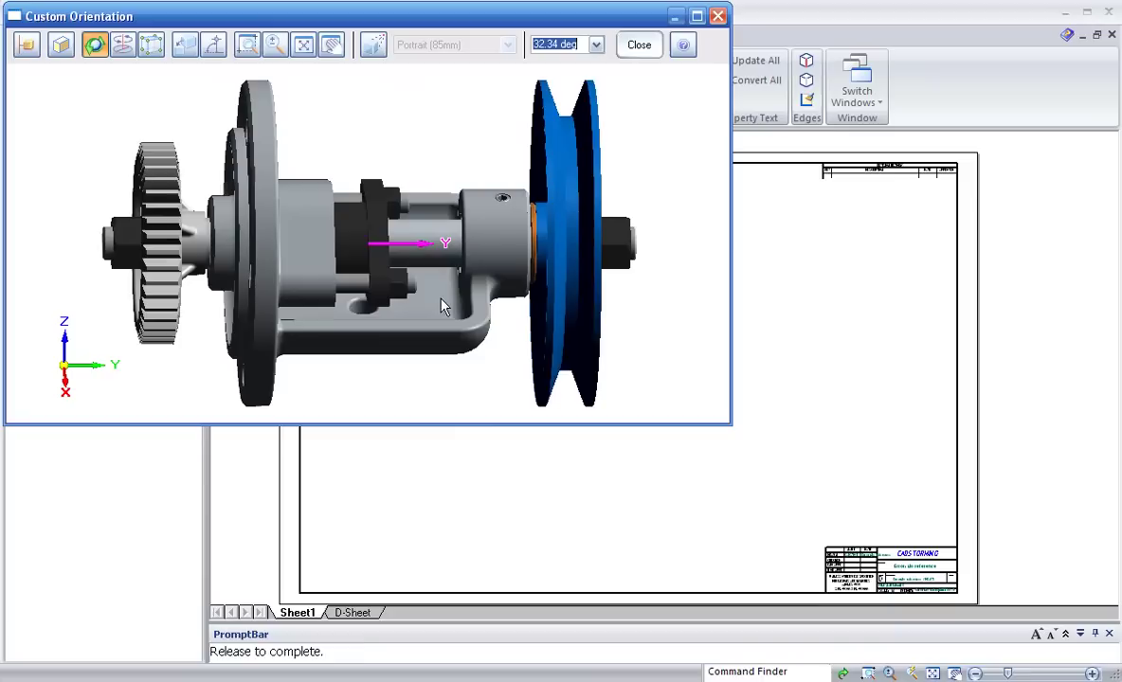
Spin the assembly about its base face until the angle reads about -6.63 degrees.
left_click(123, 44)
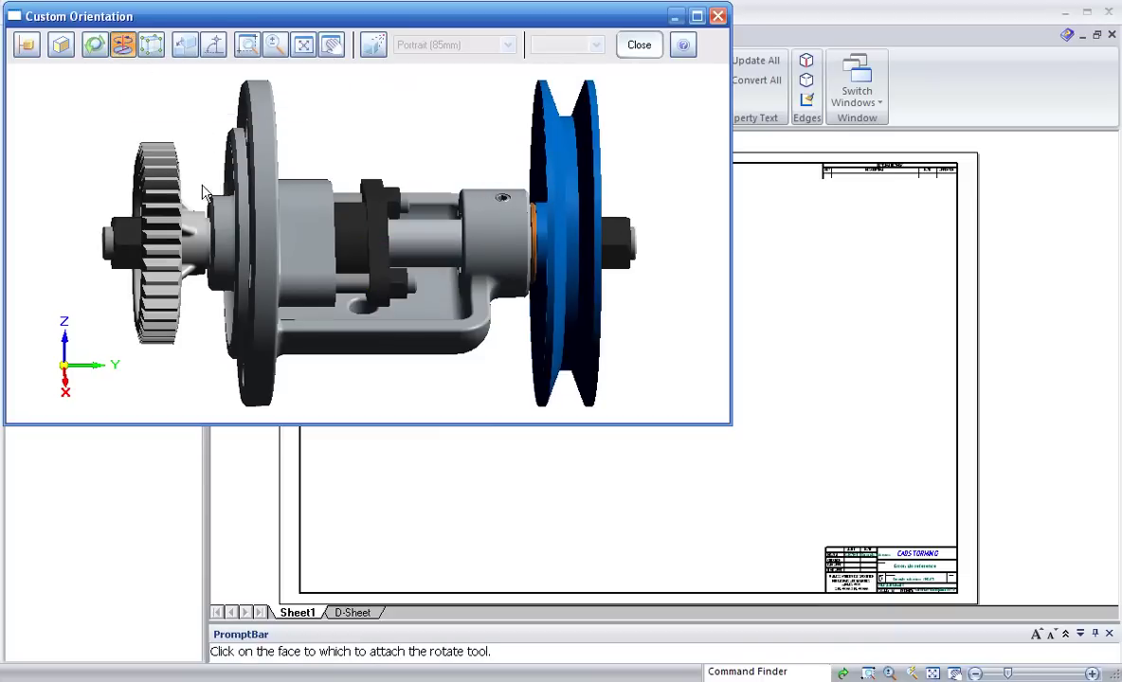
mouse_move(183, 240)
middle_mouse_down()
mouse_move(343, 150)
mouse_move(443, 228)
mouse_move(364, 270)
middle_mouse_up()
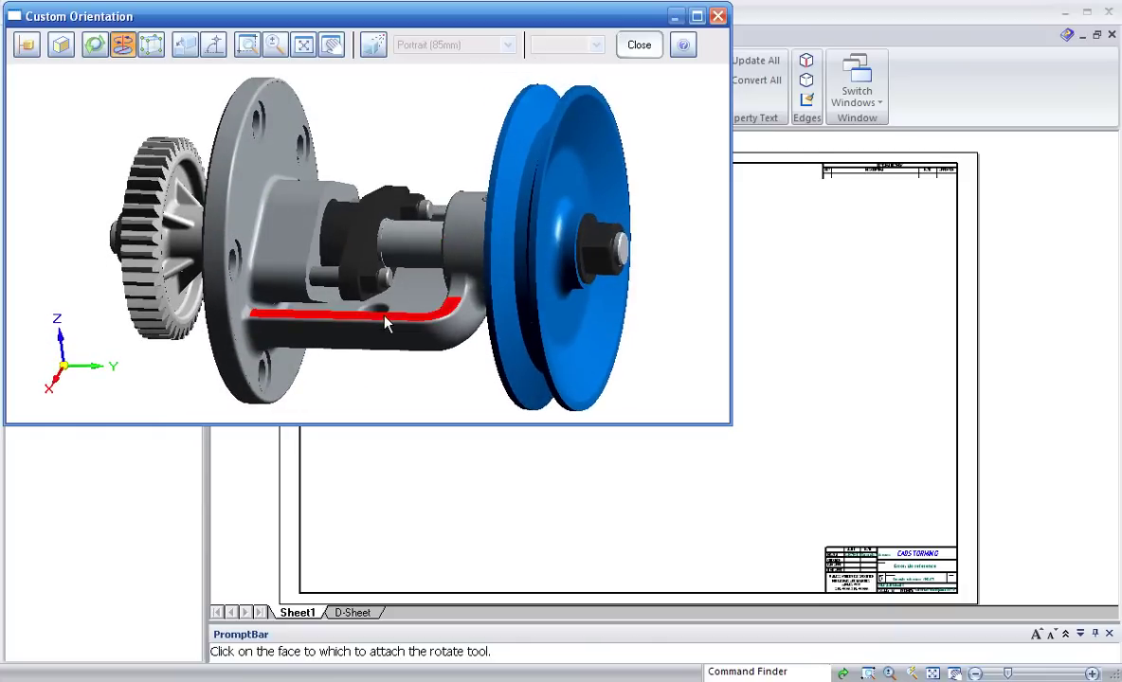
left_click(386, 315)
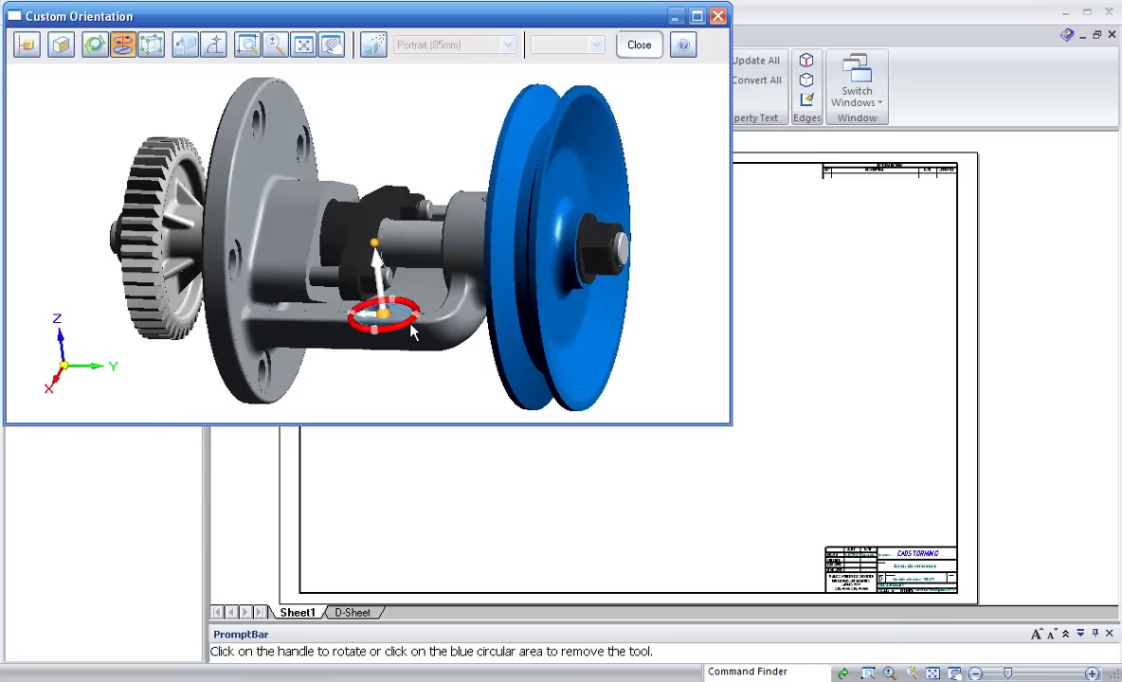
left_click_drag(410, 329, 486, 306)
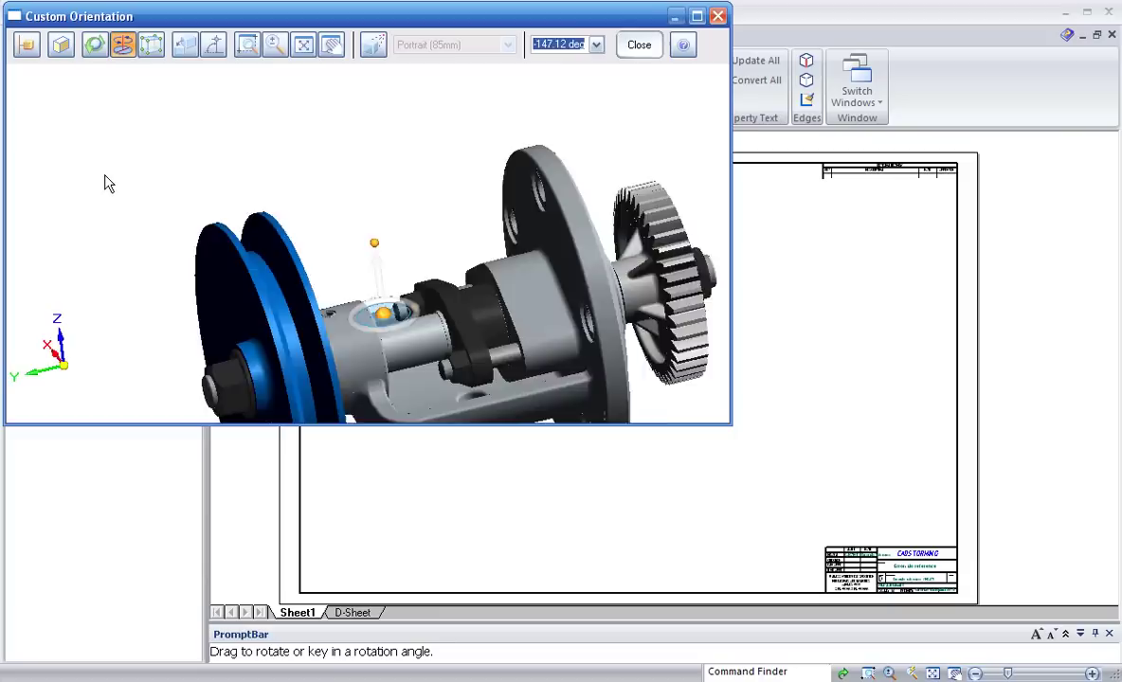
left_click_drag(486, 306, 402, 327)
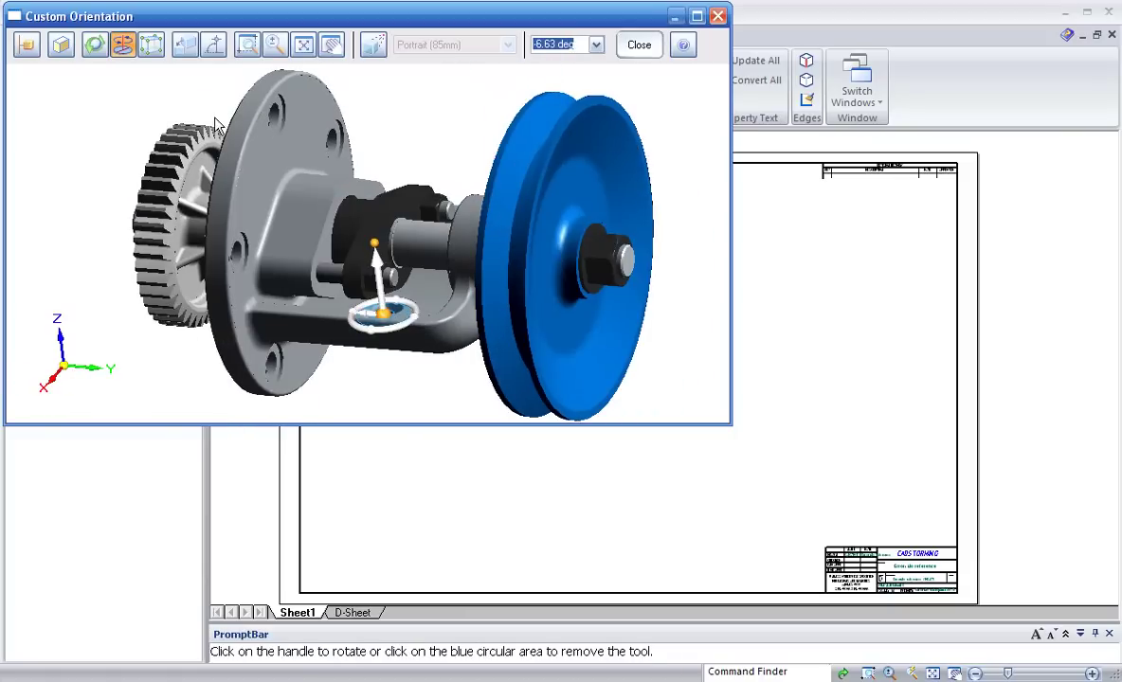
Step through the Common Views cube orientations to a side-on view of the whole assembly and close.
left_click(152, 46)
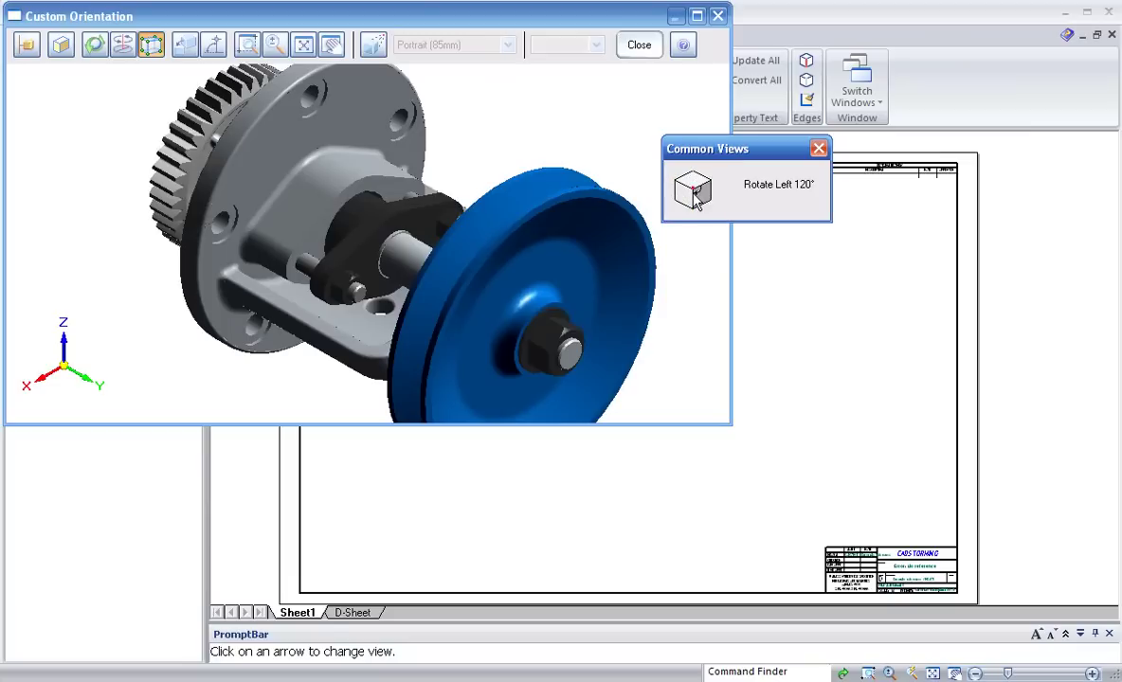
left_click(697, 196)
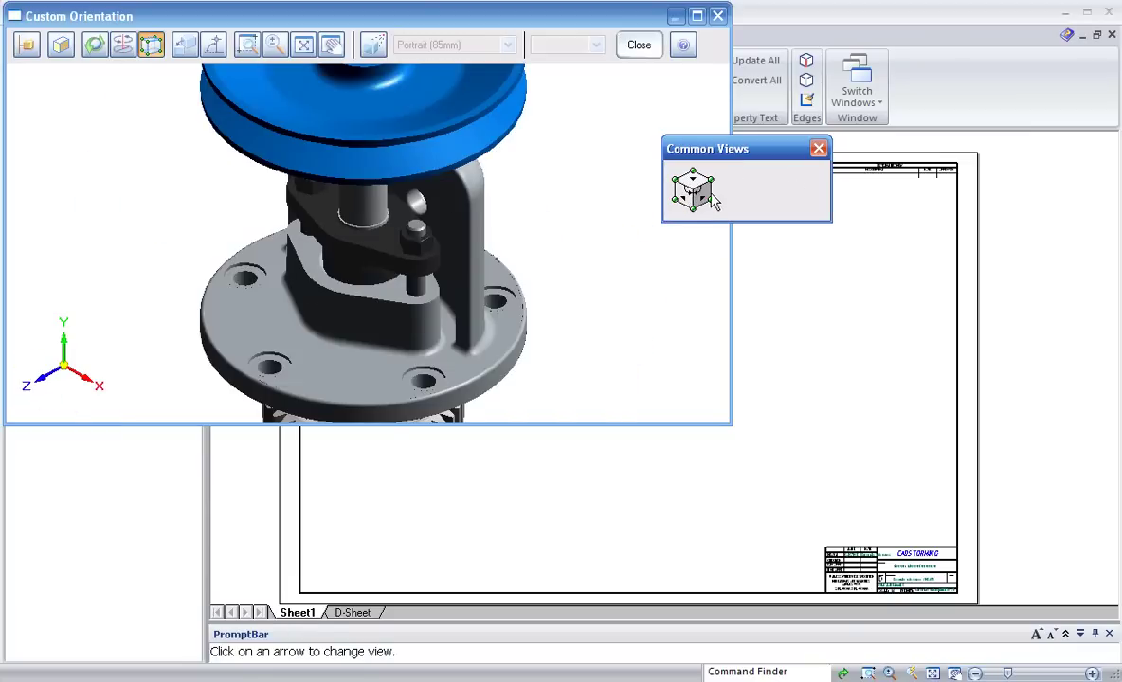
left_click(701, 199)
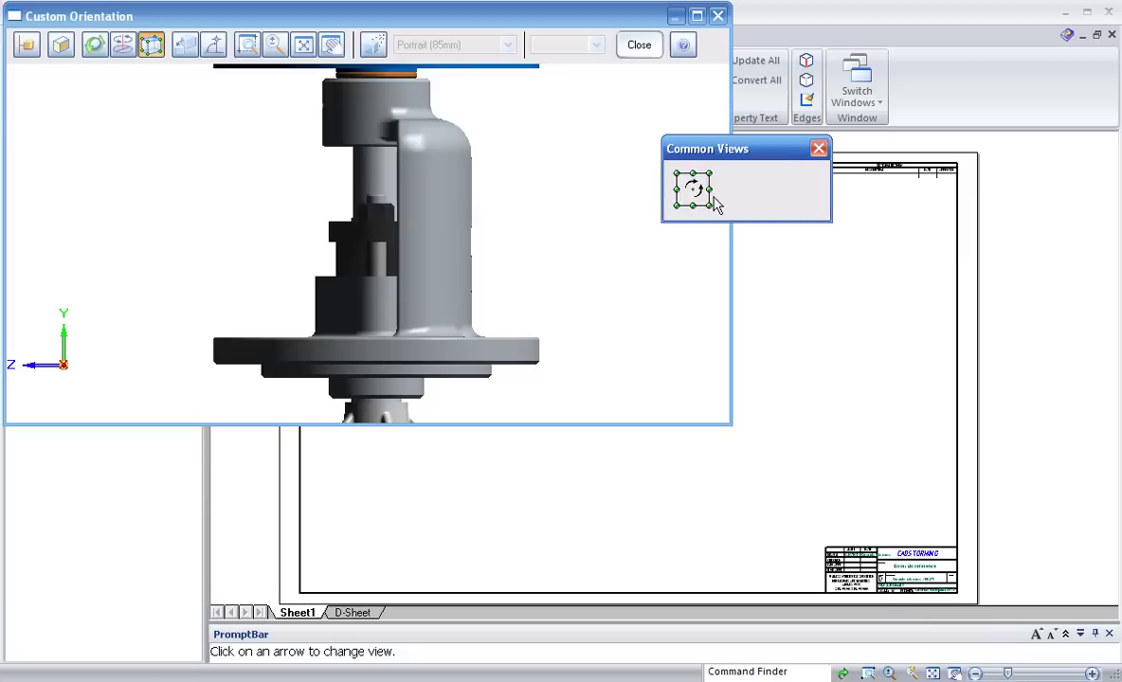
left_click(709, 207)
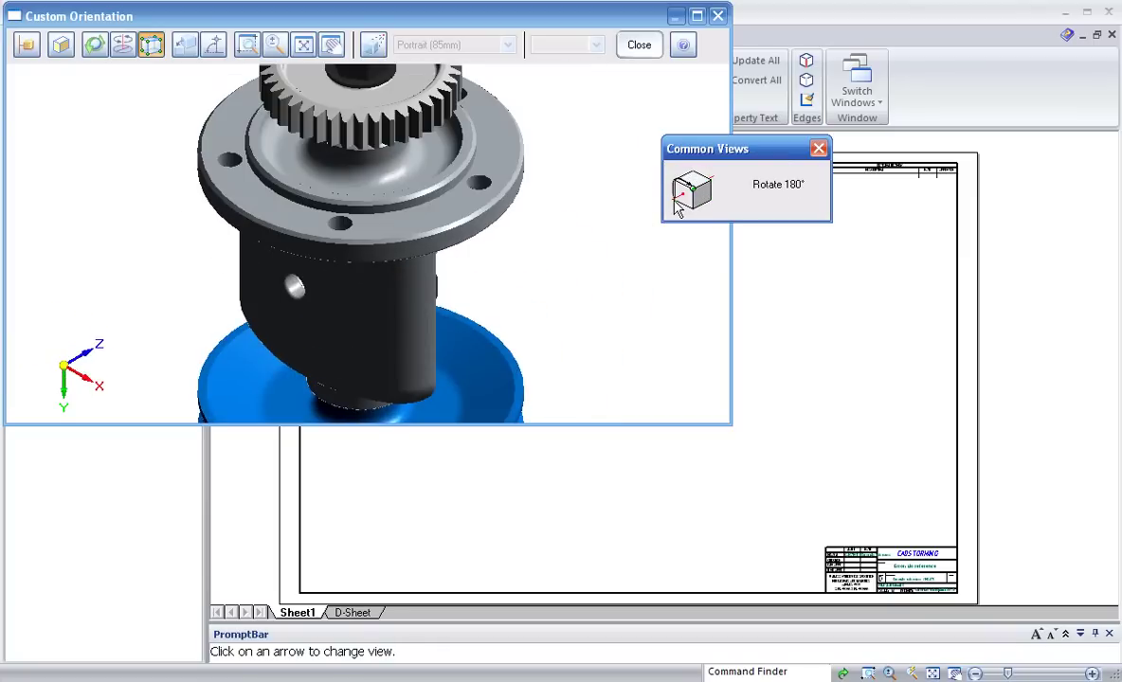
left_click(676, 209)
left_click(698, 185)
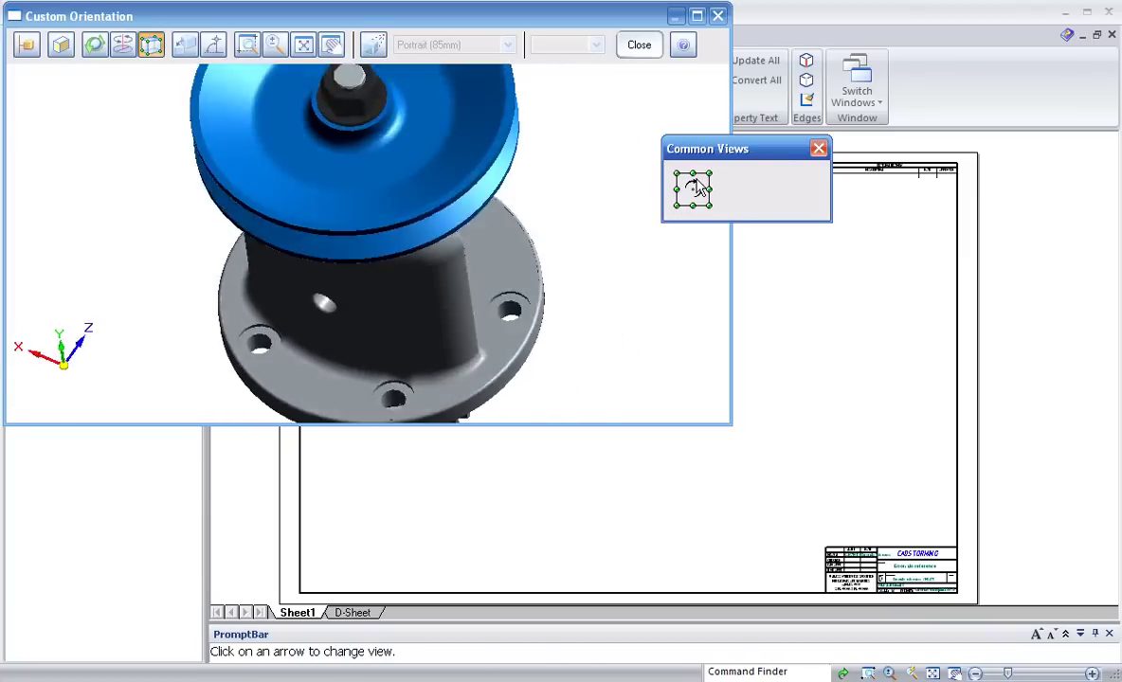
left_click(679, 192)
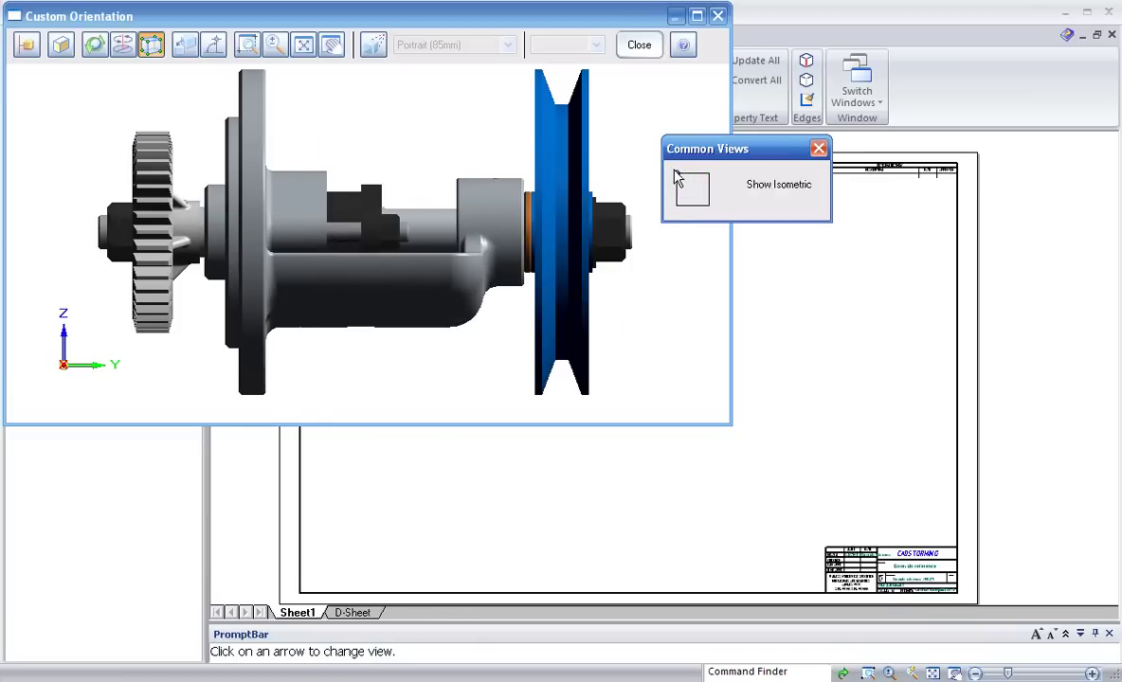
left_click(640, 45)
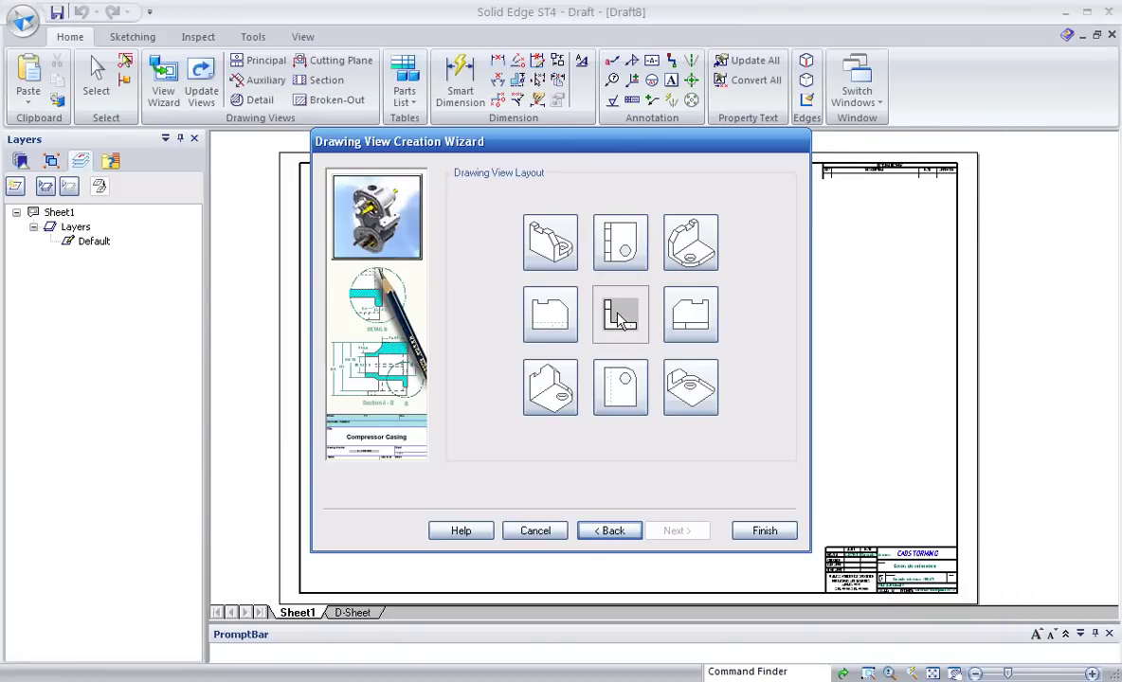
Place the side view at 1:1 scale in the lower left of Sheet1.
left_click(764, 531)
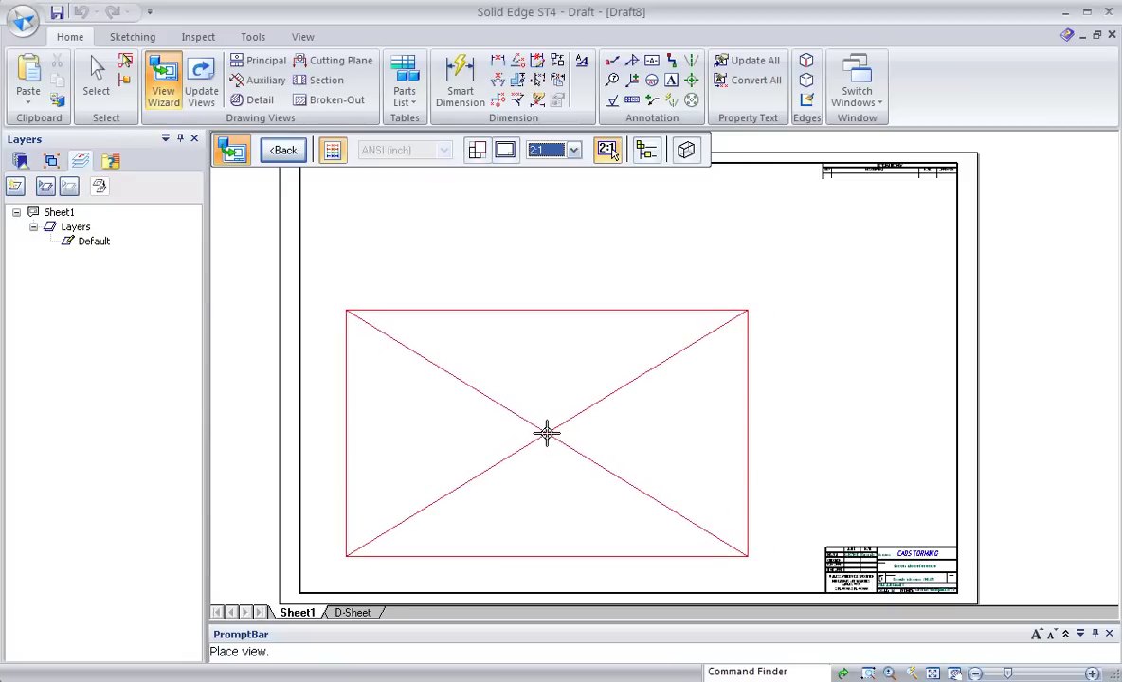
left_click(572, 151)
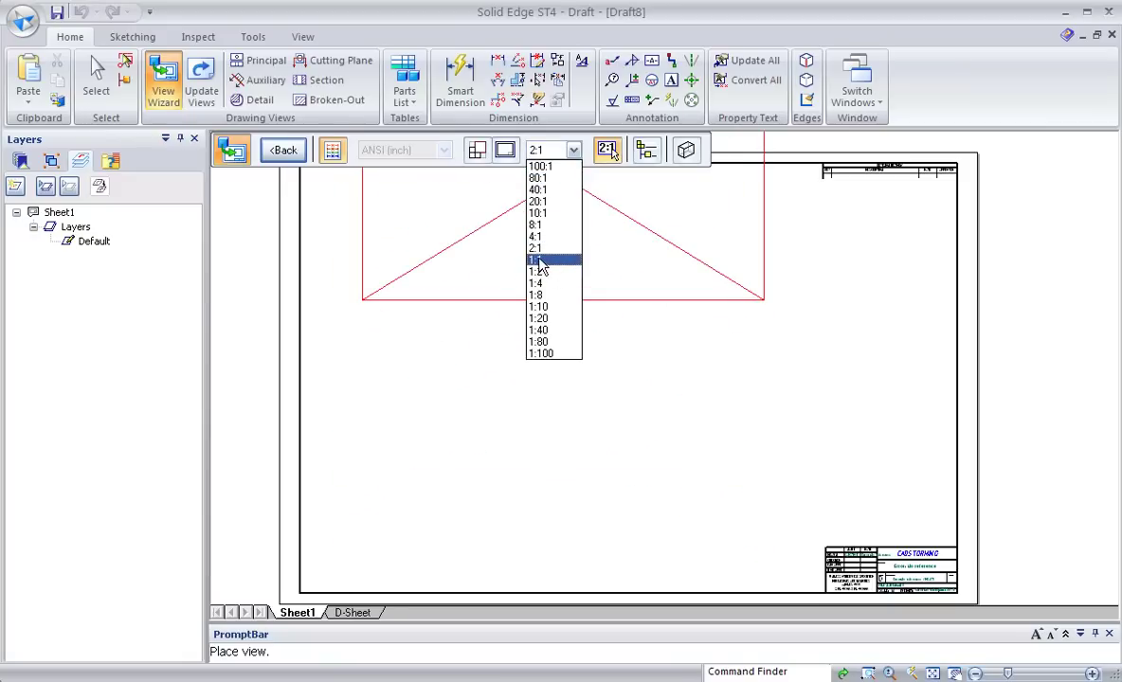
left_click(550, 261)
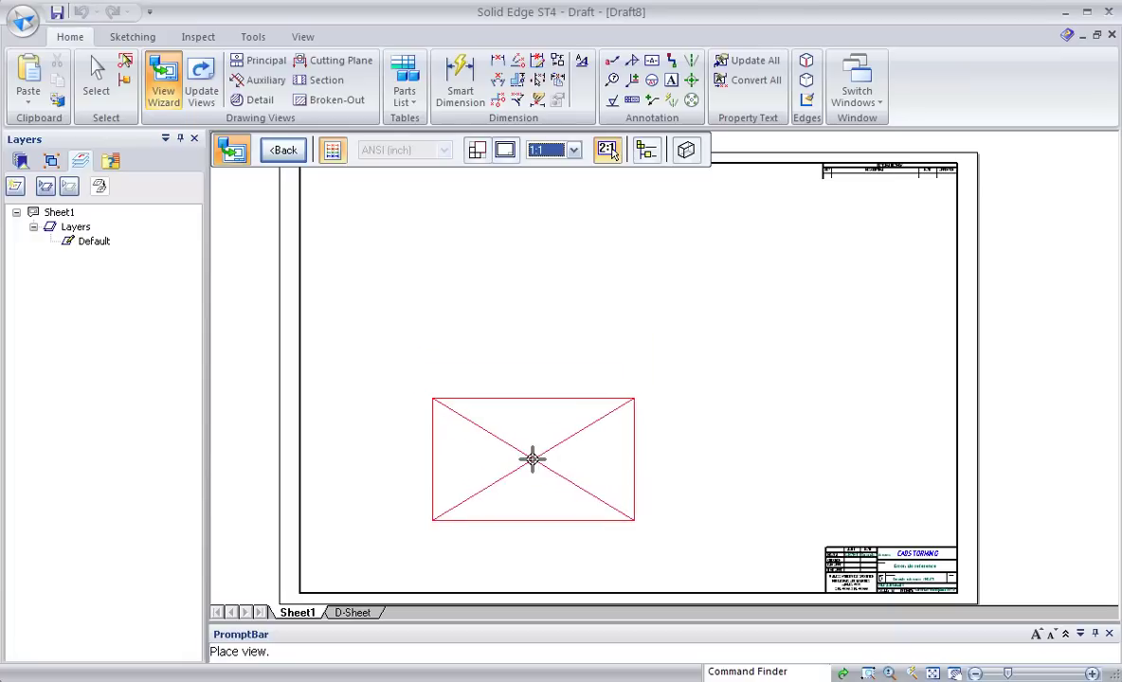
left_click(491, 442)
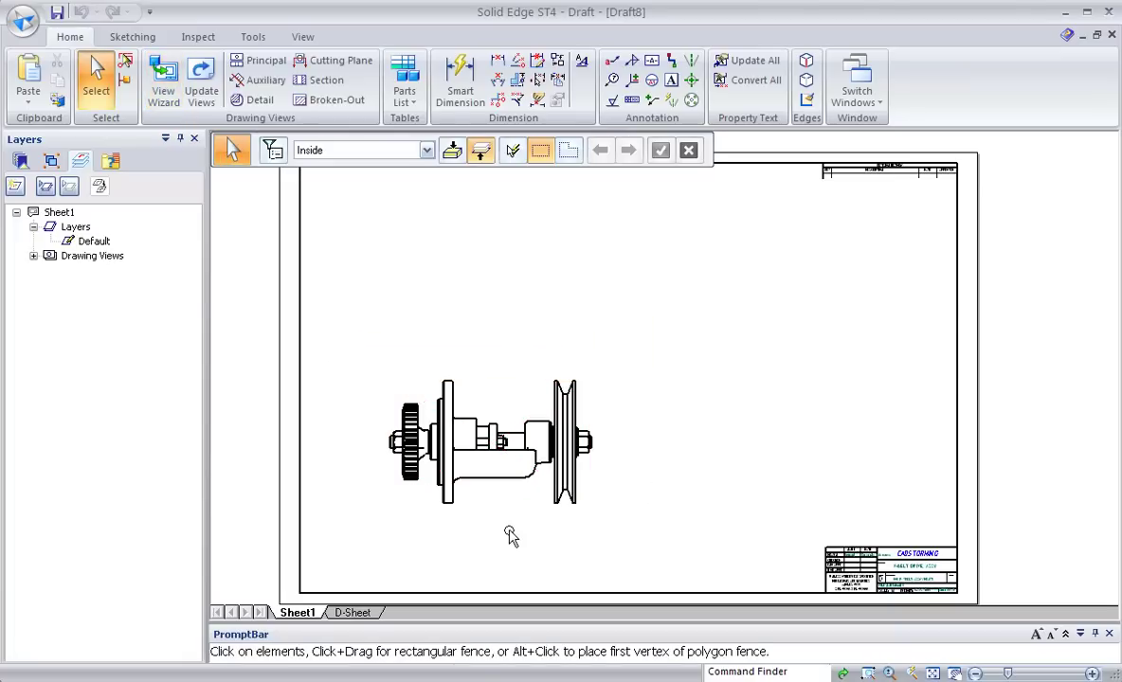
scroll(508, 531, "up", 3)
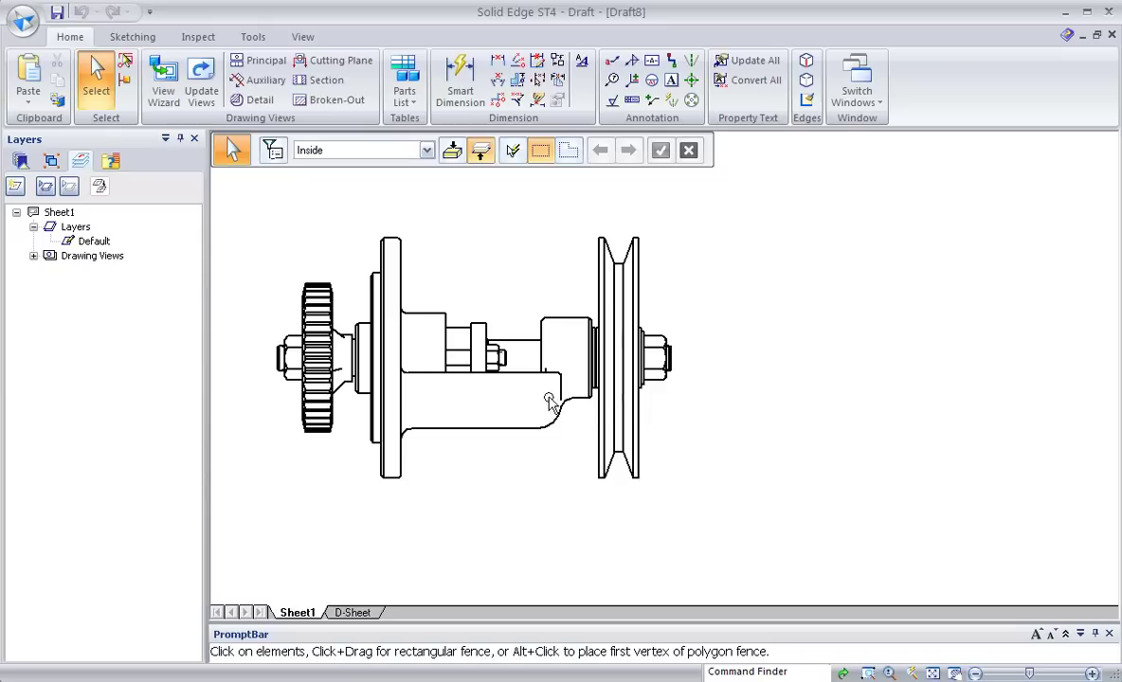
scroll(377, 282, "down", 1)
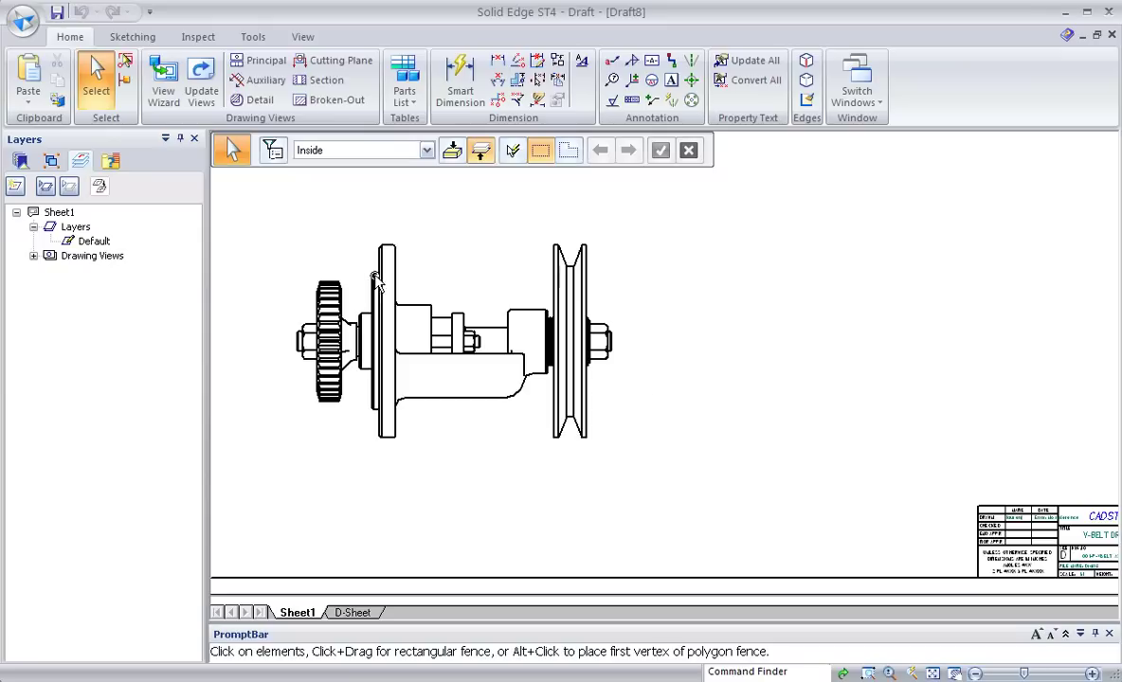
Check the placed Principal view in the Drawing Views list, then zoom out.
left_click(33, 256)
left_click(84, 272)
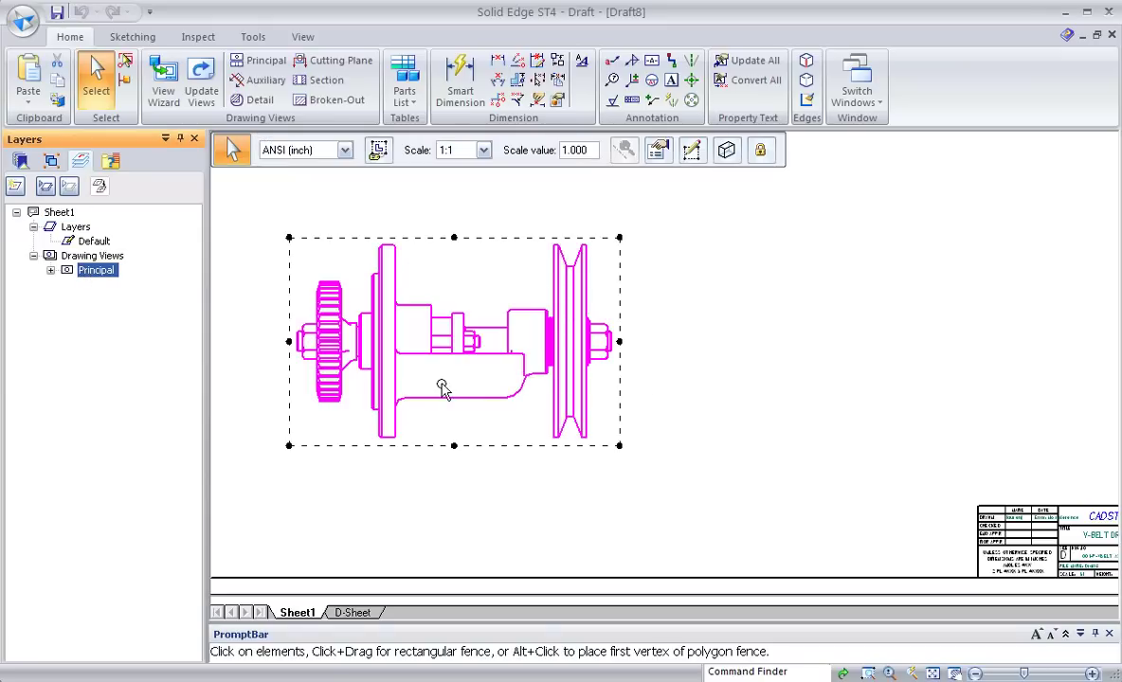
left_click(531, 443)
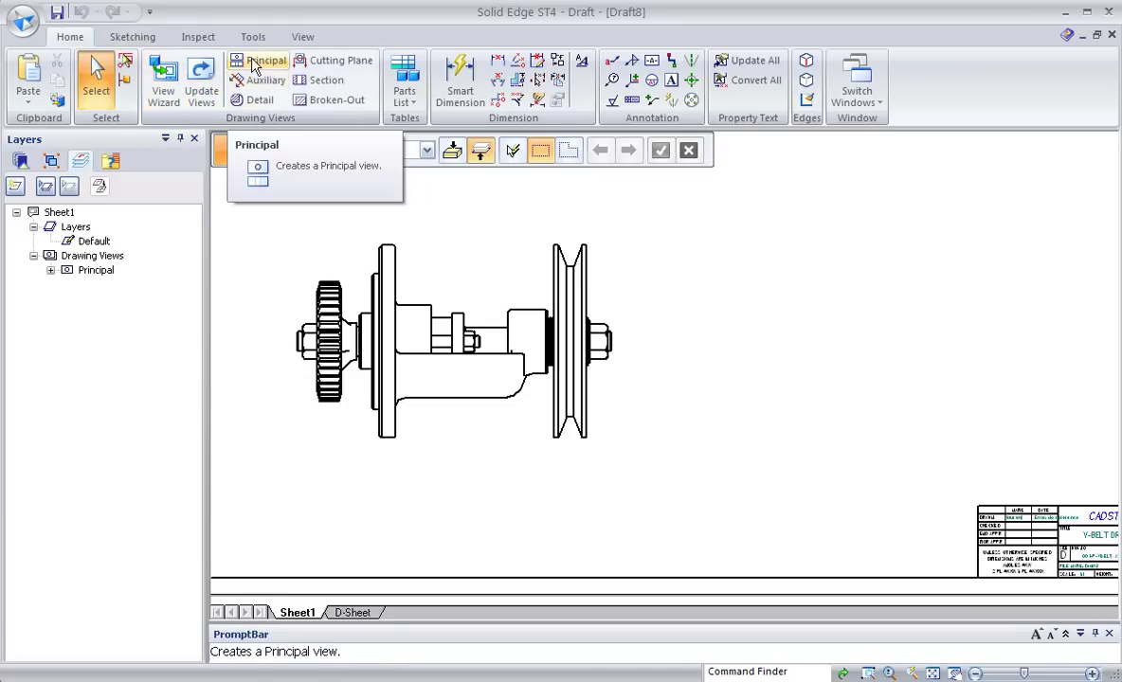
scroll(464, 250, "down", 1)
scroll(474, 224, "down", 1)
scroll(467, 299, "down", 1)
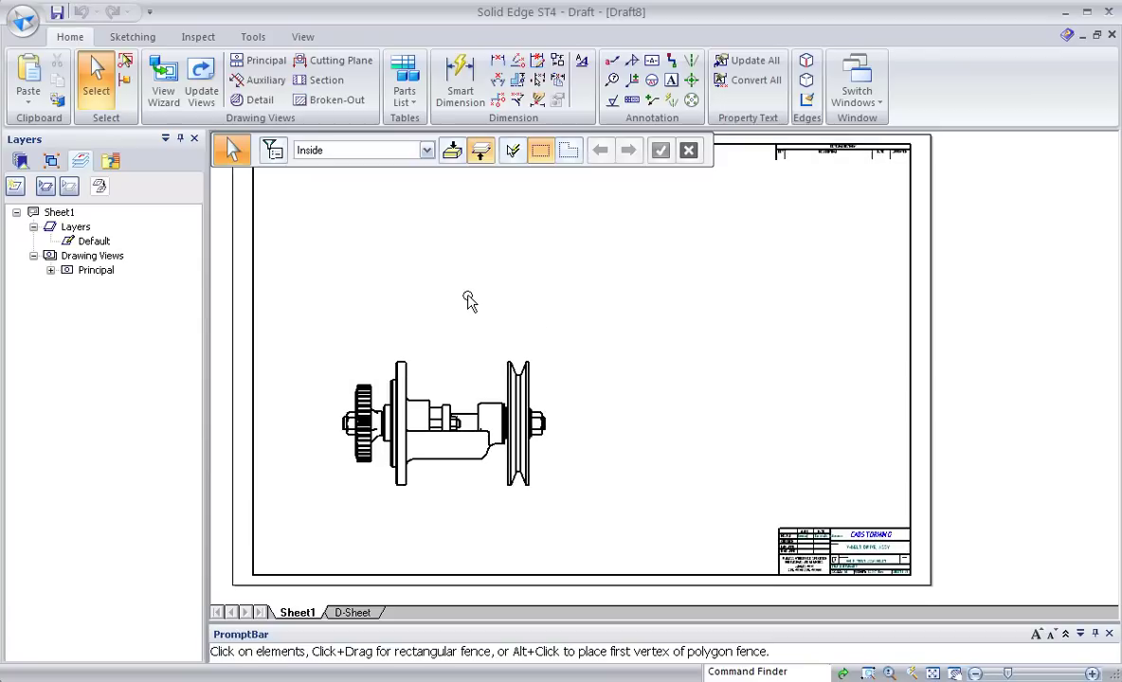
Project an end view to the right of the side view and a top view above it.
left_click(281, 66)
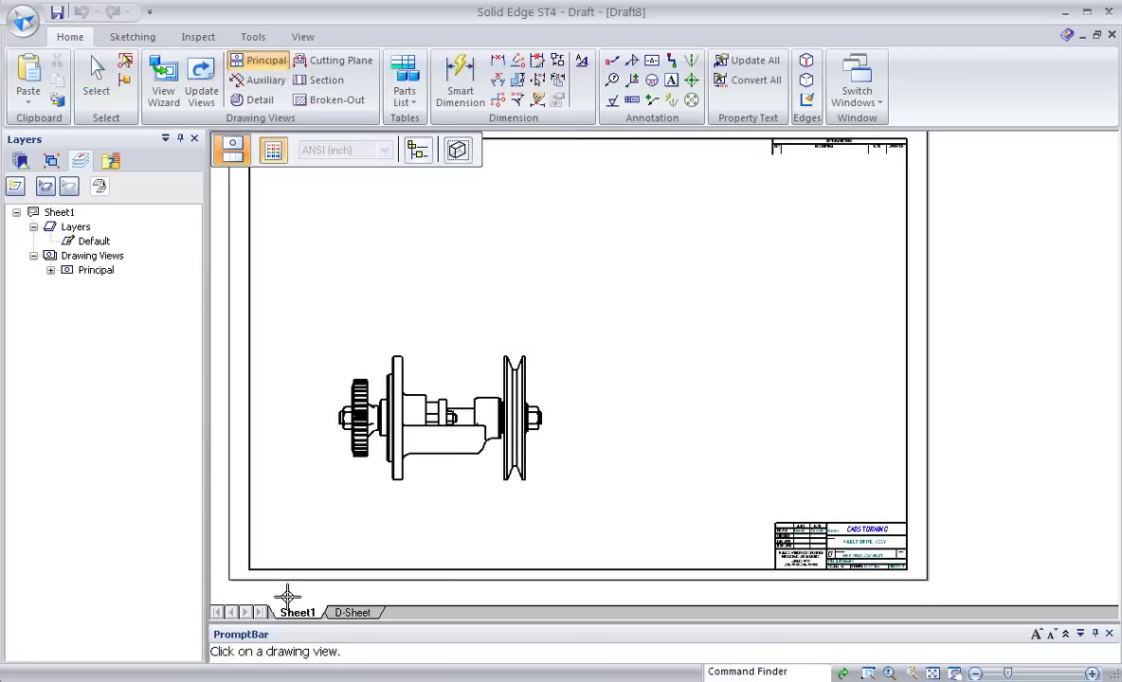
left_click(424, 451)
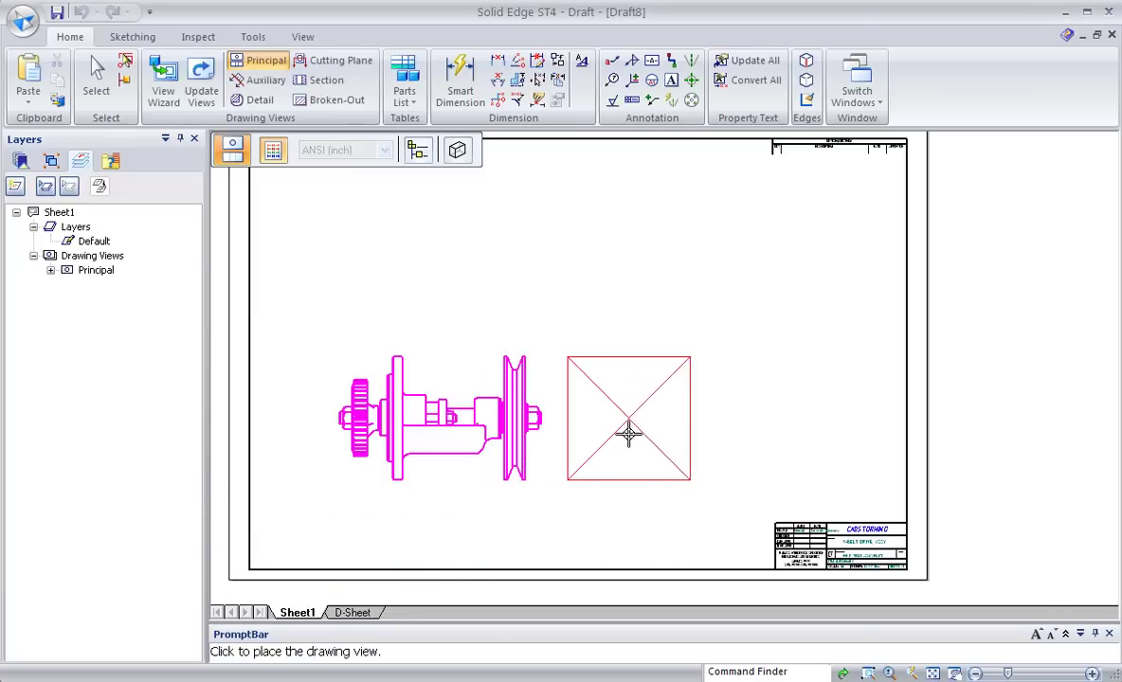
left_click(637, 434)
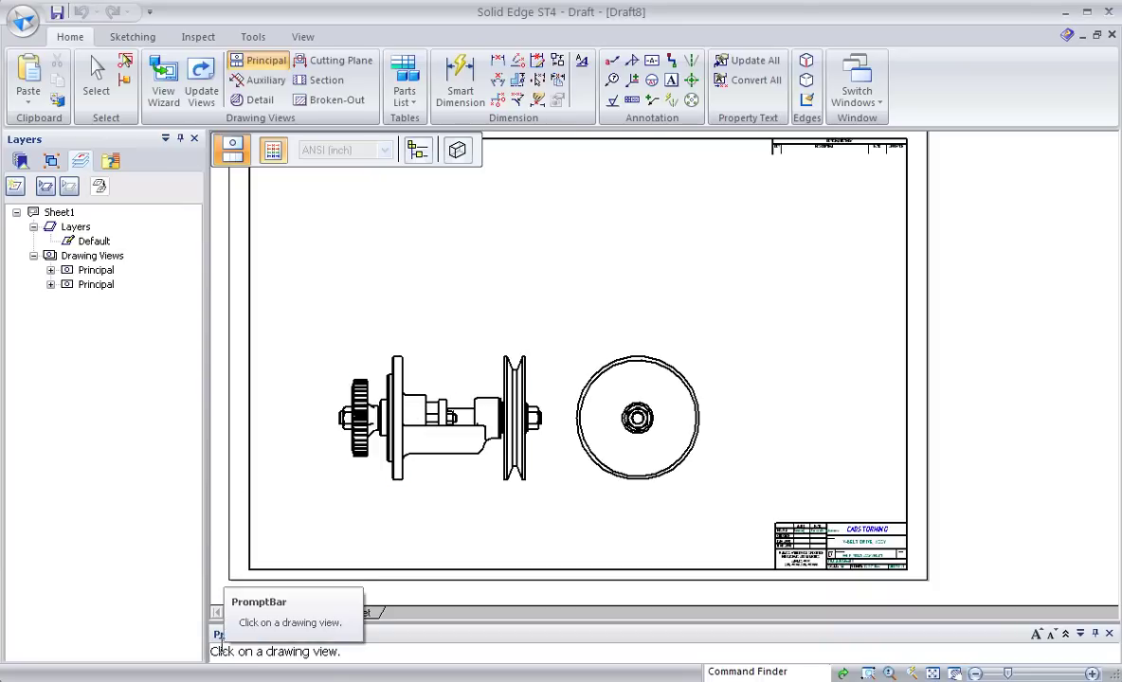
left_click(424, 402)
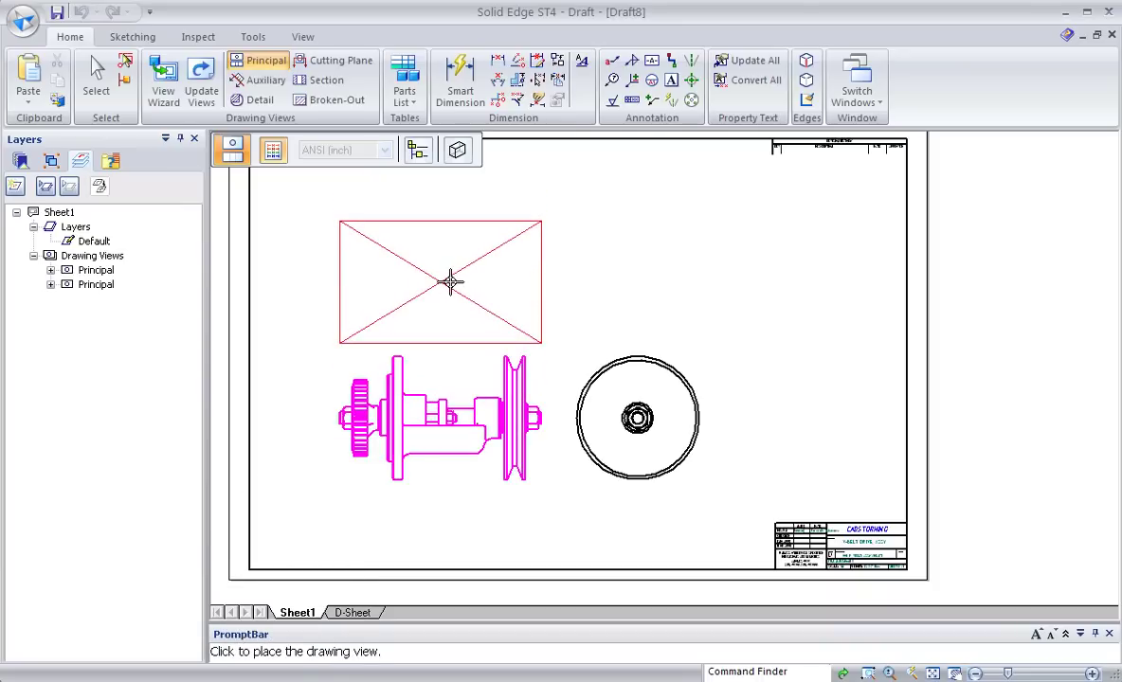
left_click(450, 281)
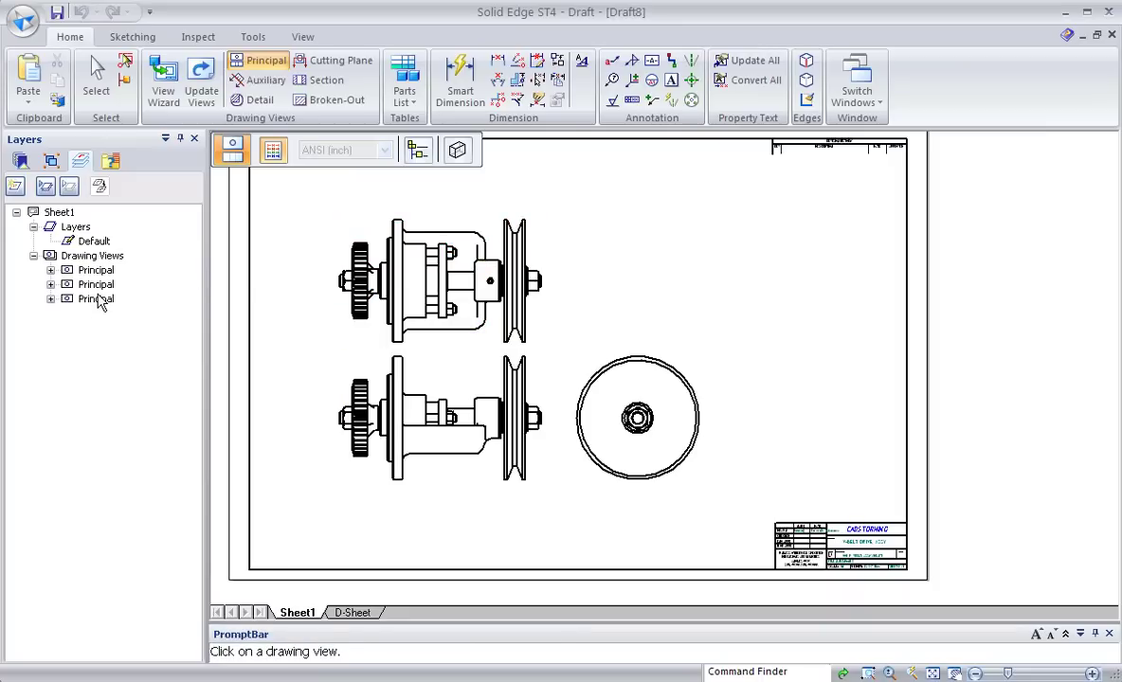
left_click(94, 301)
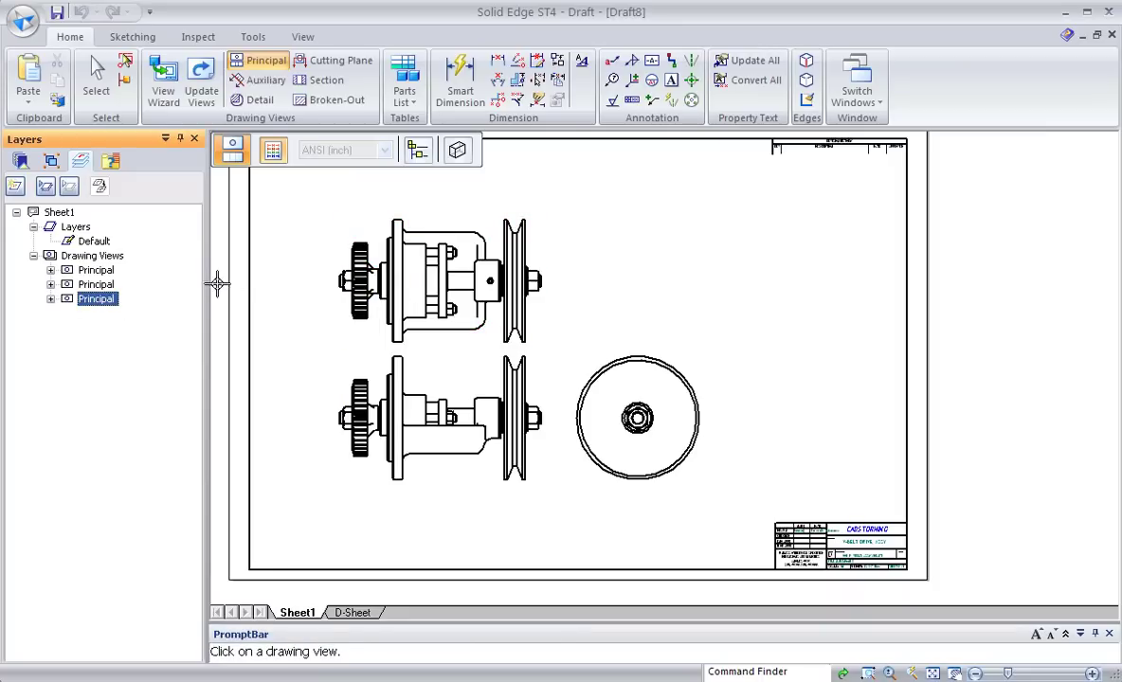
scroll(443, 343, "up", 2)
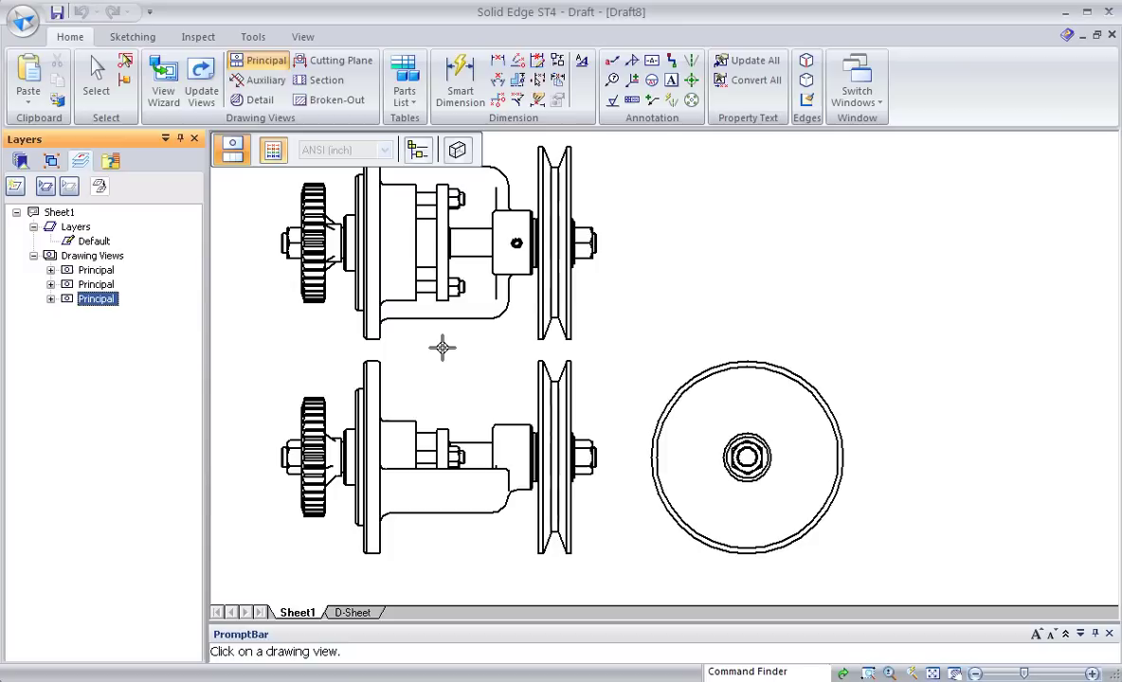
scroll(460, 354, "down", 2)
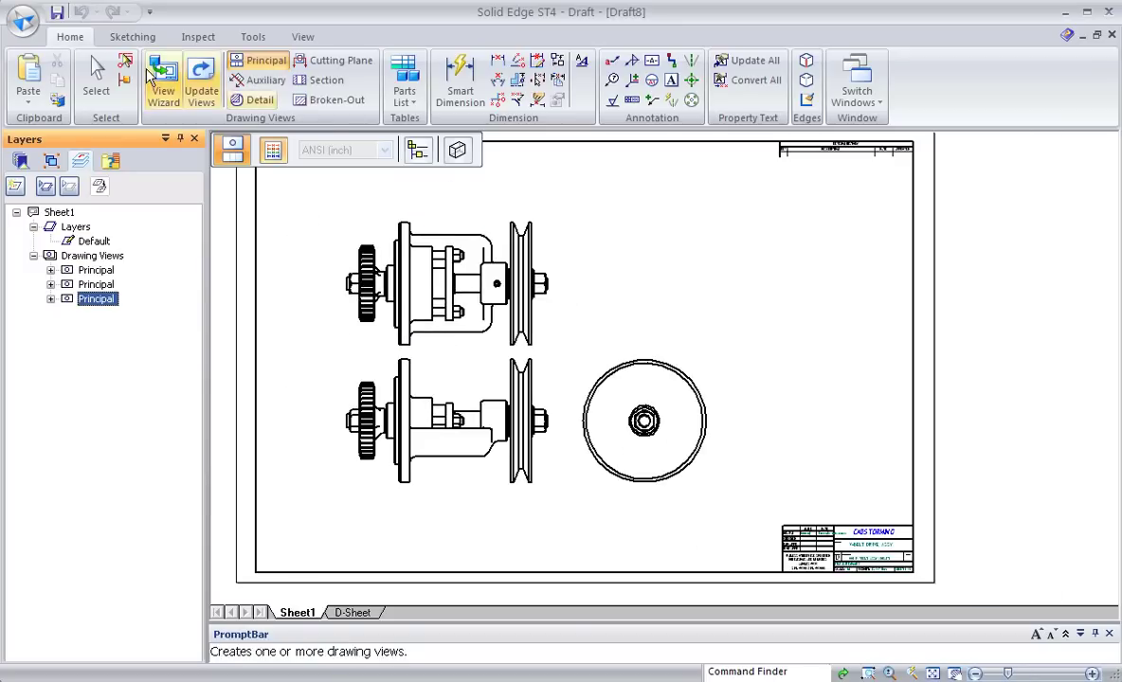
Move the top view slightly up and right, then open its View Properties.
left_click(96, 76)
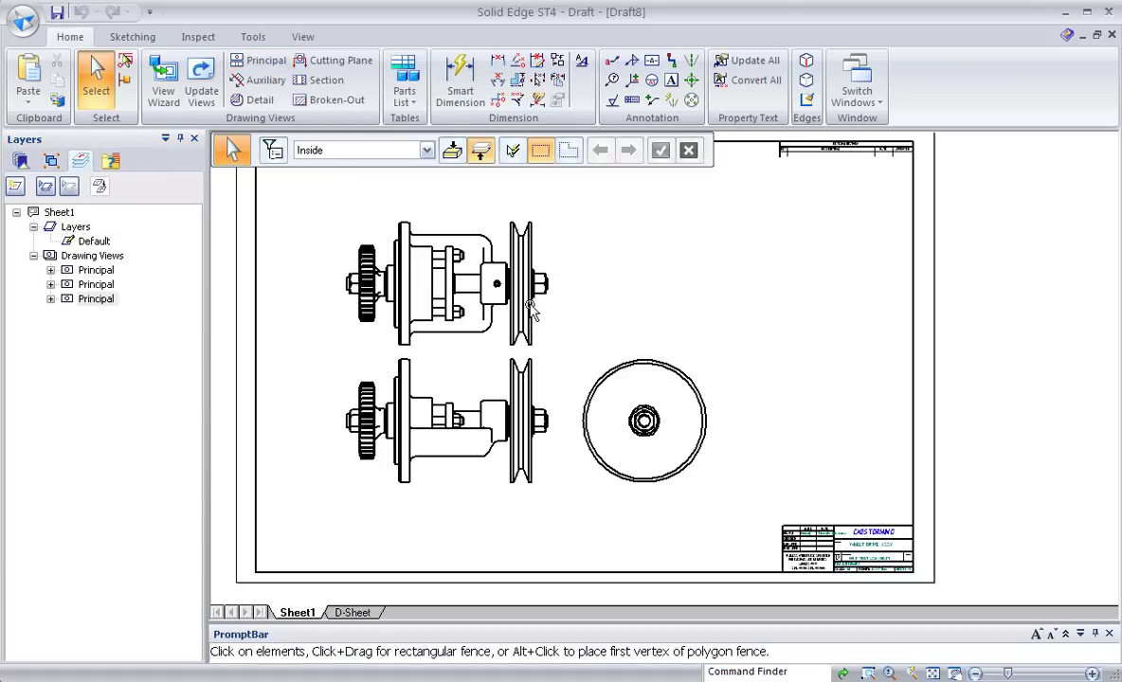
left_click(51, 299)
left_click(85, 300)
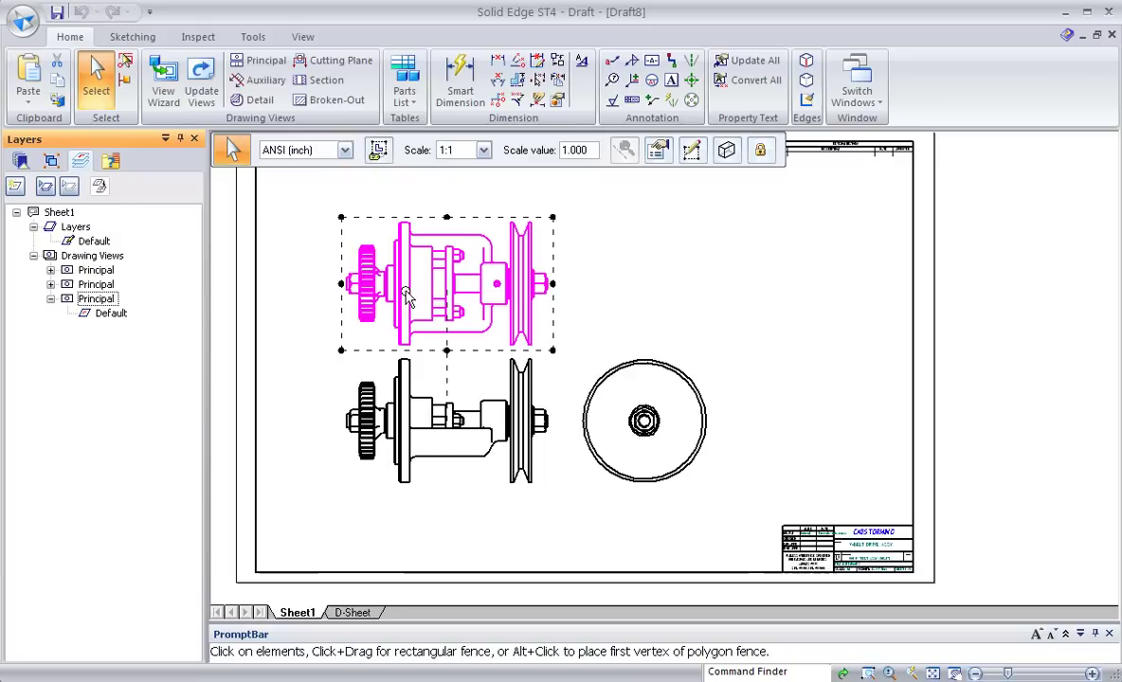
left_click_drag(370, 277, 407, 252)
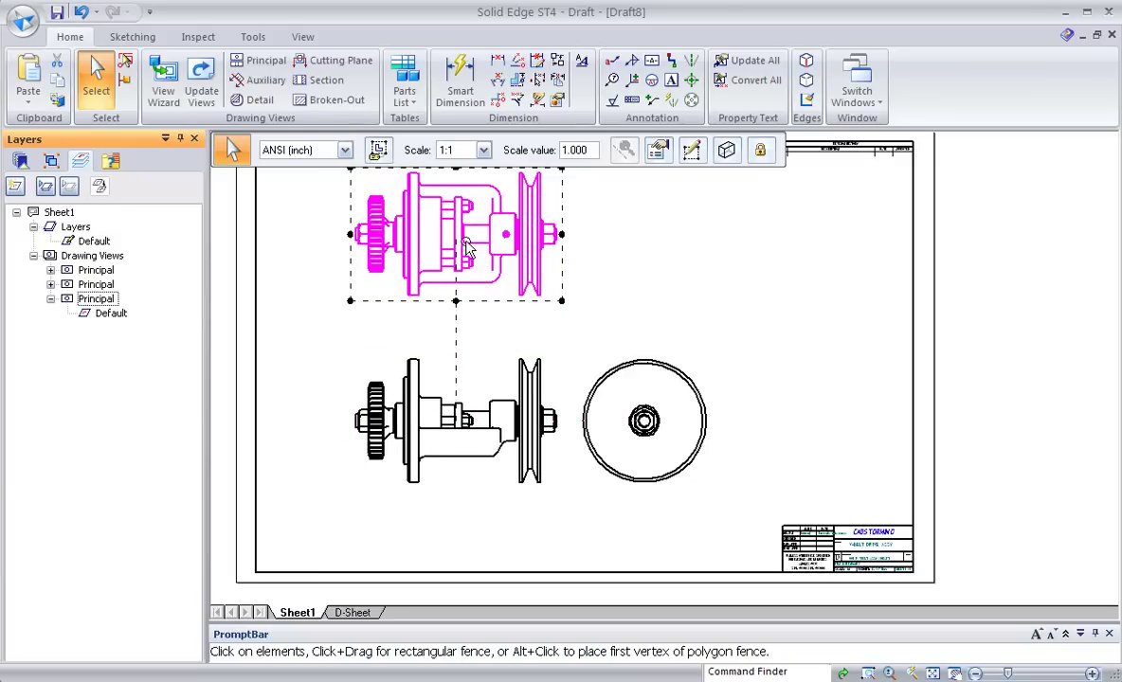
left_click(630, 284)
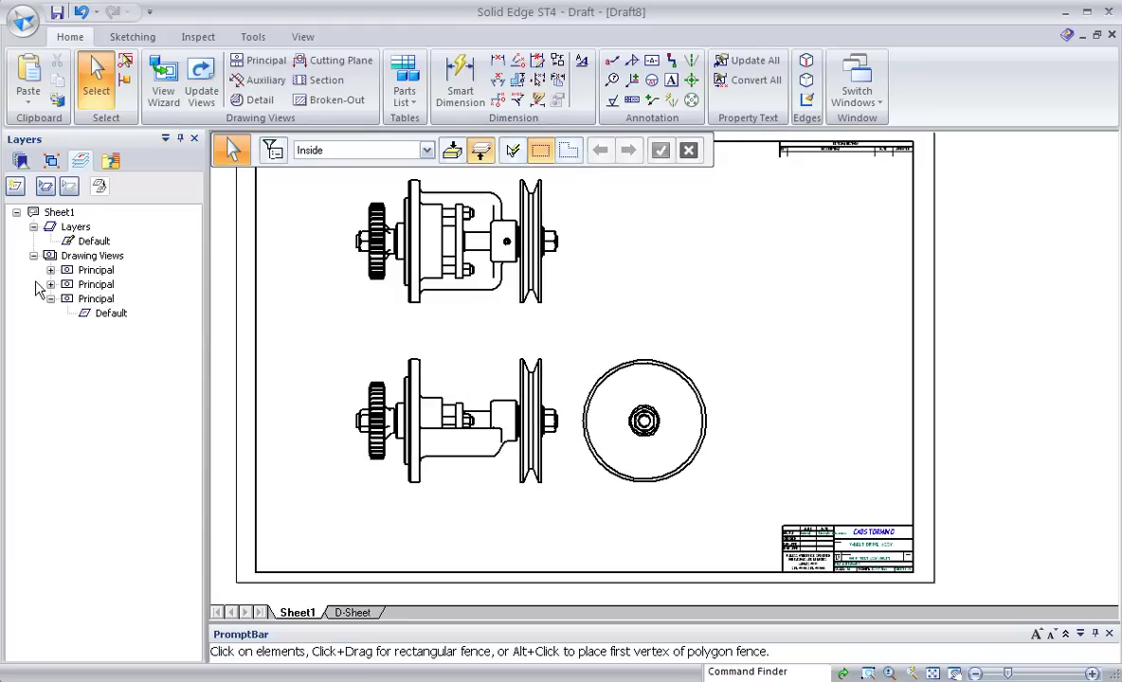
left_click(99, 298)
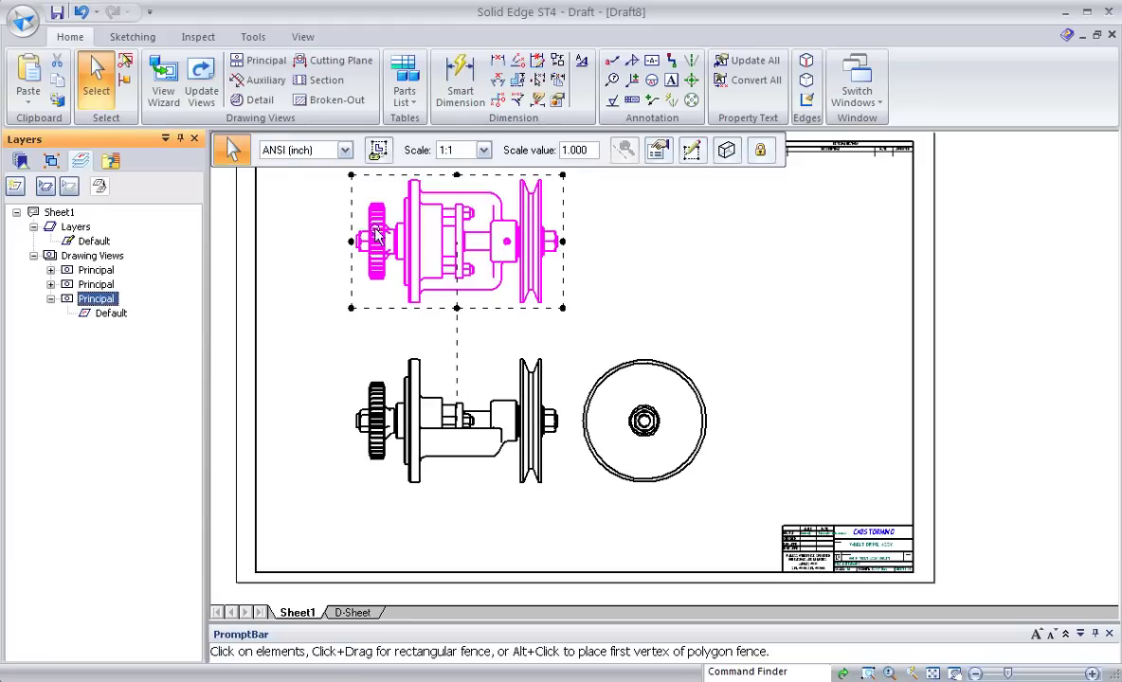
left_click(658, 152)
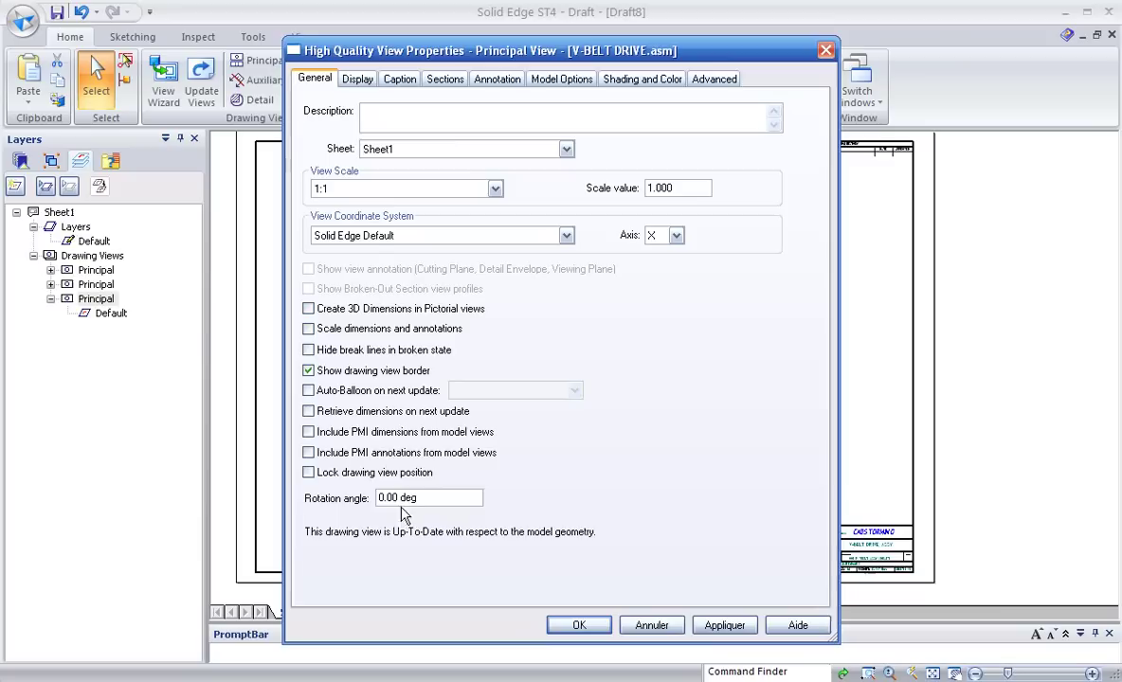
Turn on tangent edges in the top view's display settings, accept the message and apply.
left_click(366, 81)
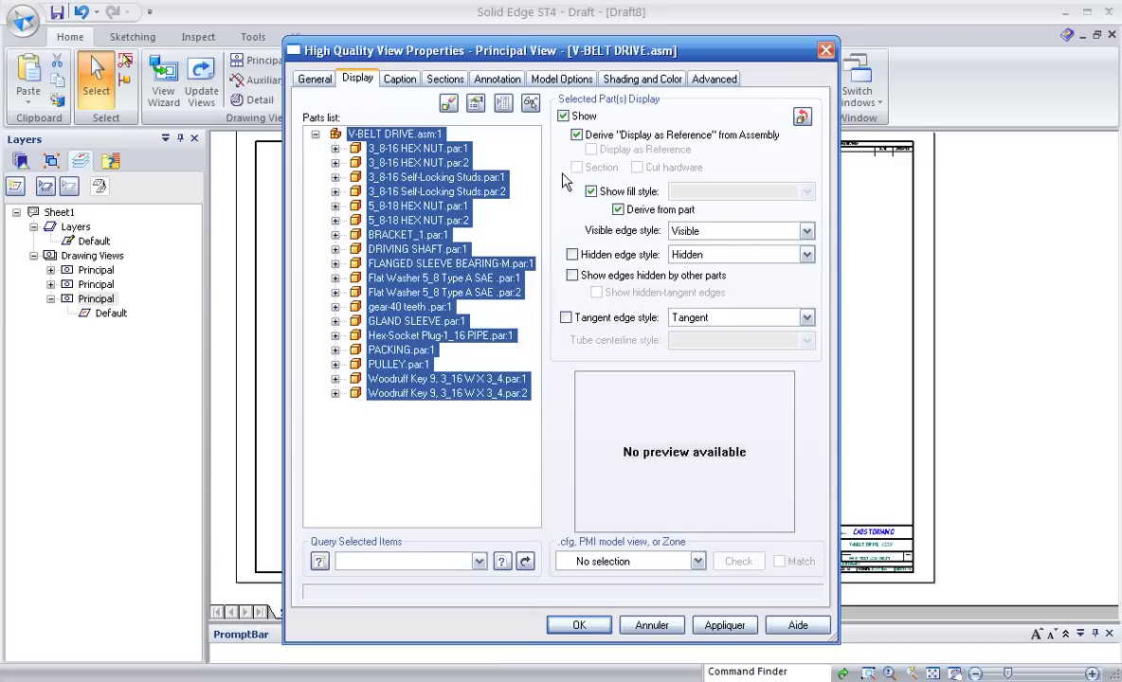
left_click(564, 117)
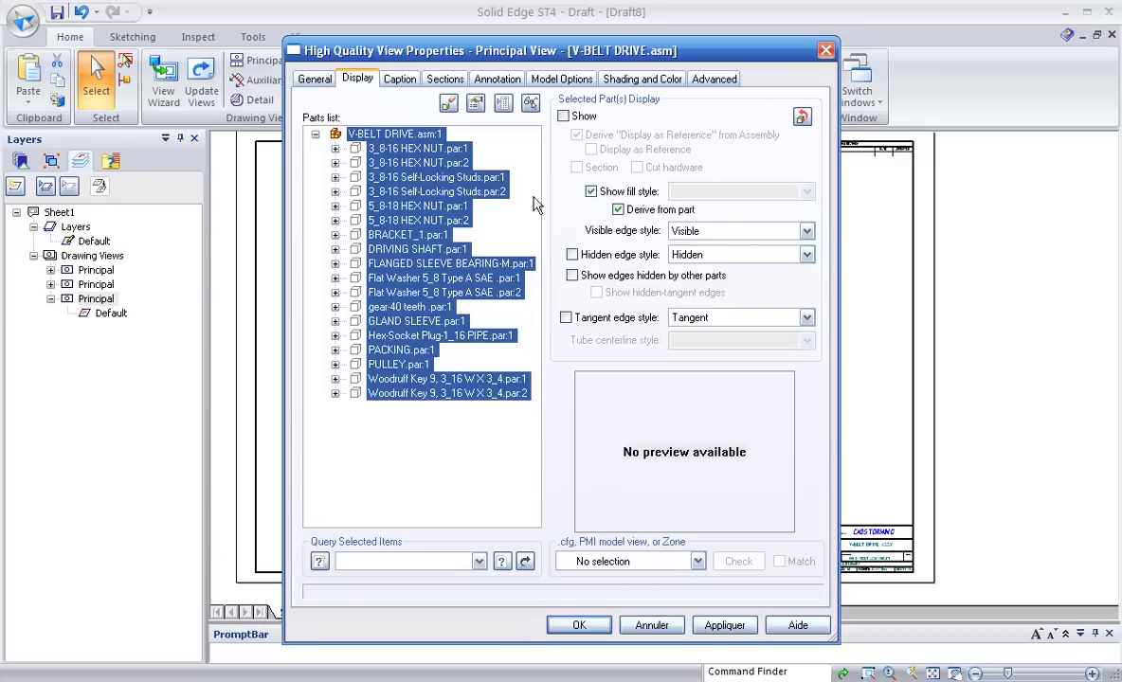
left_click(564, 117)
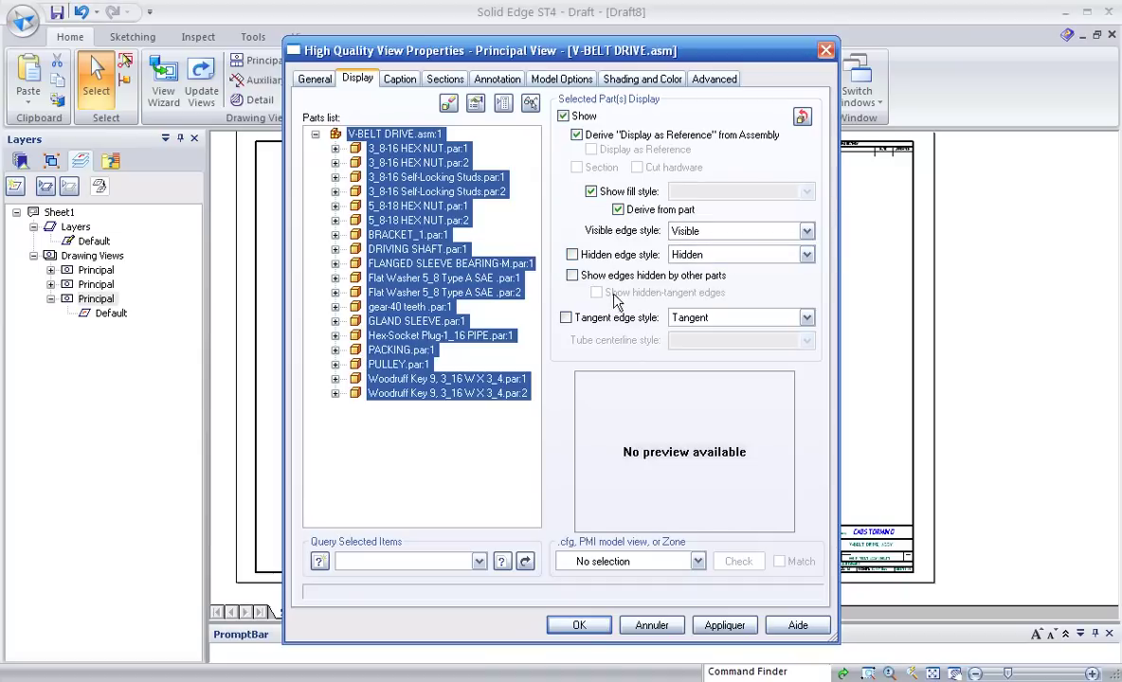
left_click(567, 318)
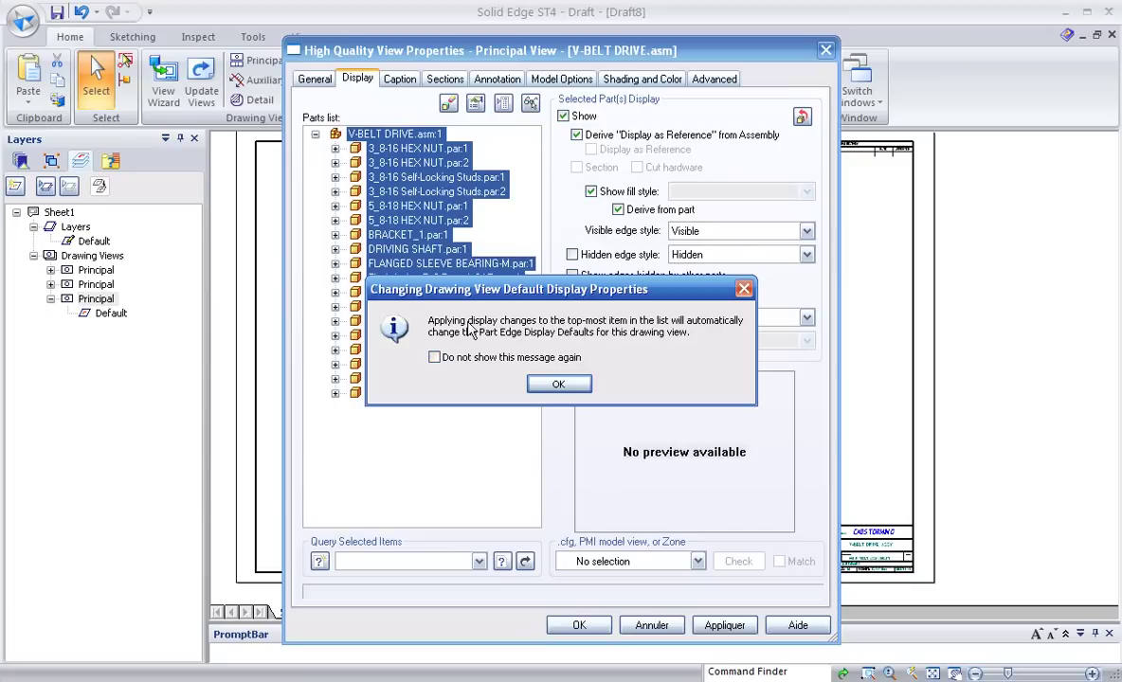
left_click(558, 384)
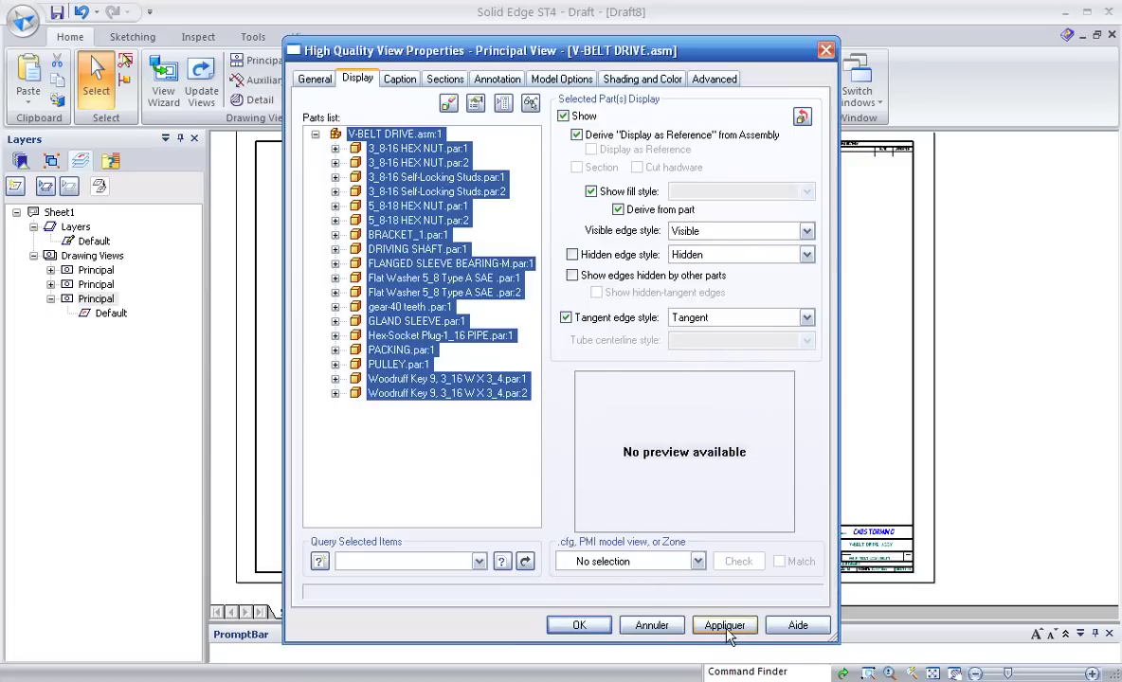
left_click(579, 626)
scroll(607, 313, "down", 1)
scroll(597, 299, "down", 1)
scroll(593, 312, "up", 1)
scroll(587, 308, "up", 1)
key("Escape")
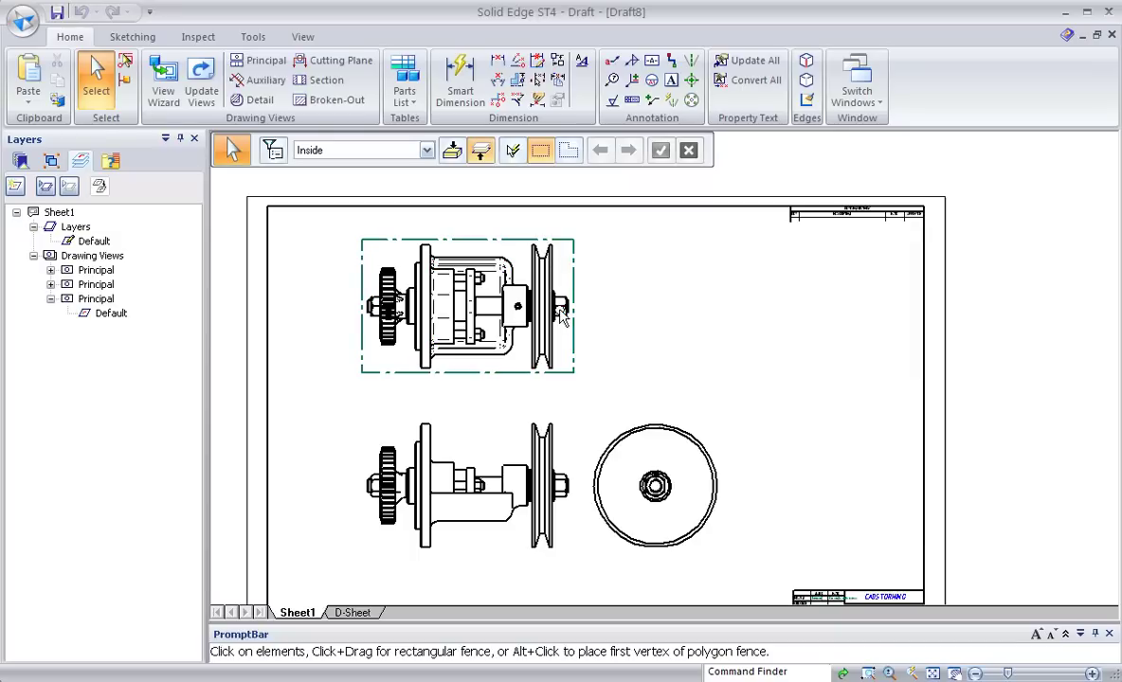
Delete the top drawing view, confirm with Oui, and fit the sheet.
scroll(460, 268, "up", 1)
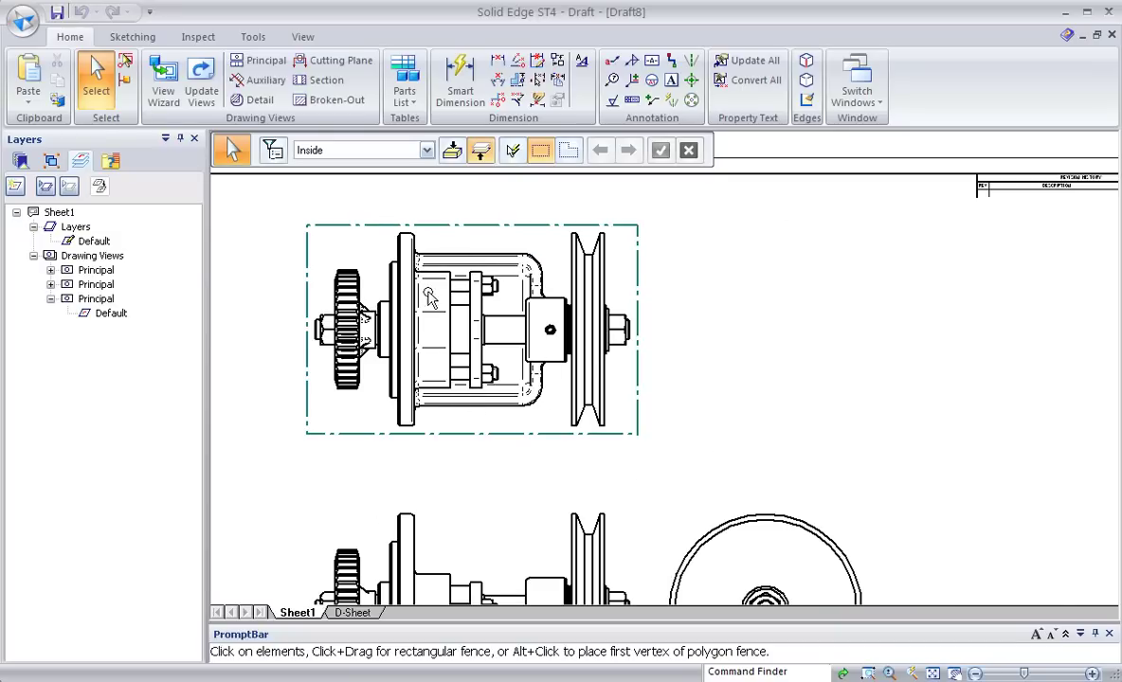
scroll(427, 290, "down", 1)
left_click(519, 239)
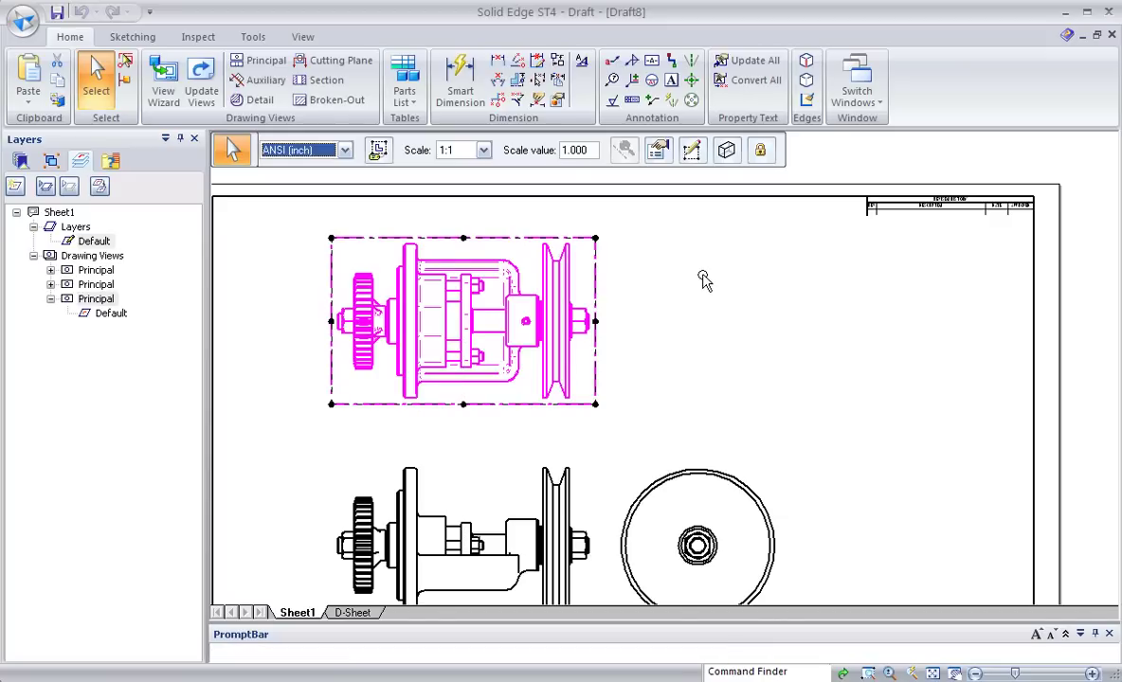
key("Delete")
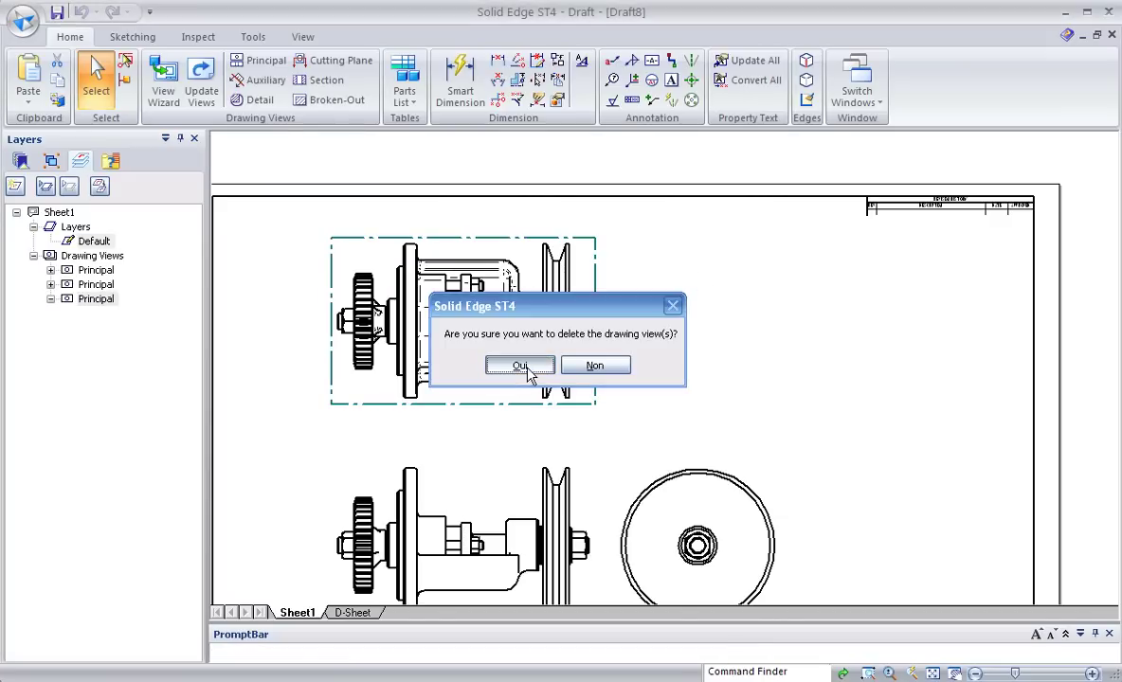
left_click(521, 366)
middle_click_drag(666, 389, 656, 274)
key("ctrl+shift+f")
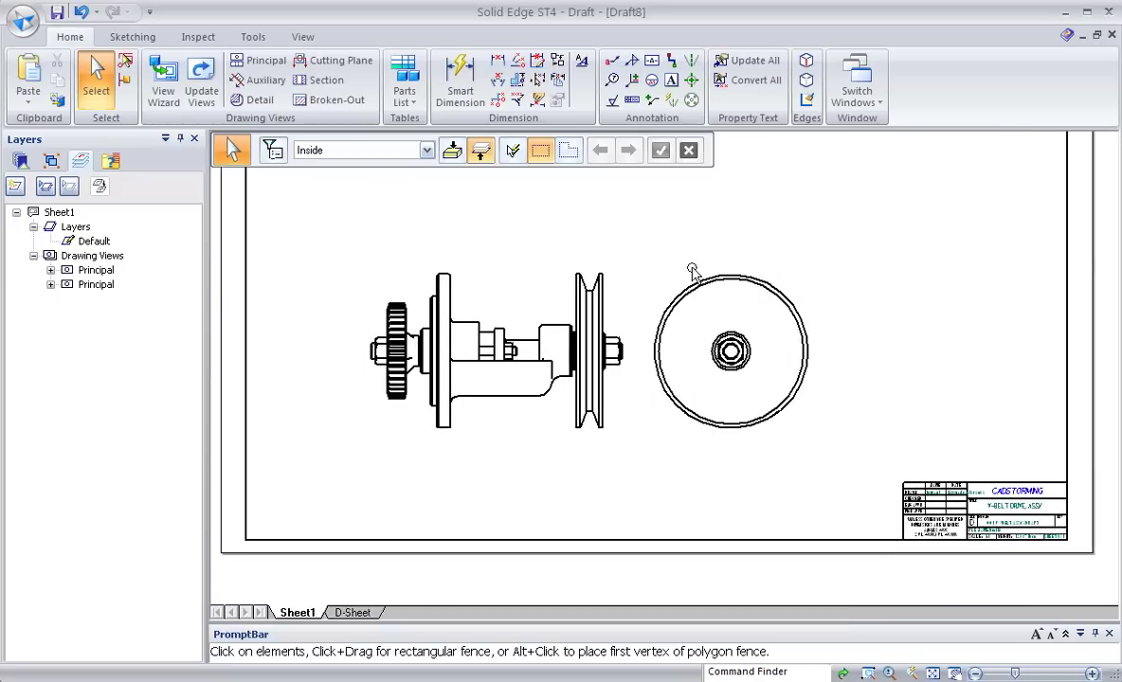
Turn on Show drawing view border for both the side view and the circular end view.
left_click(96, 270)
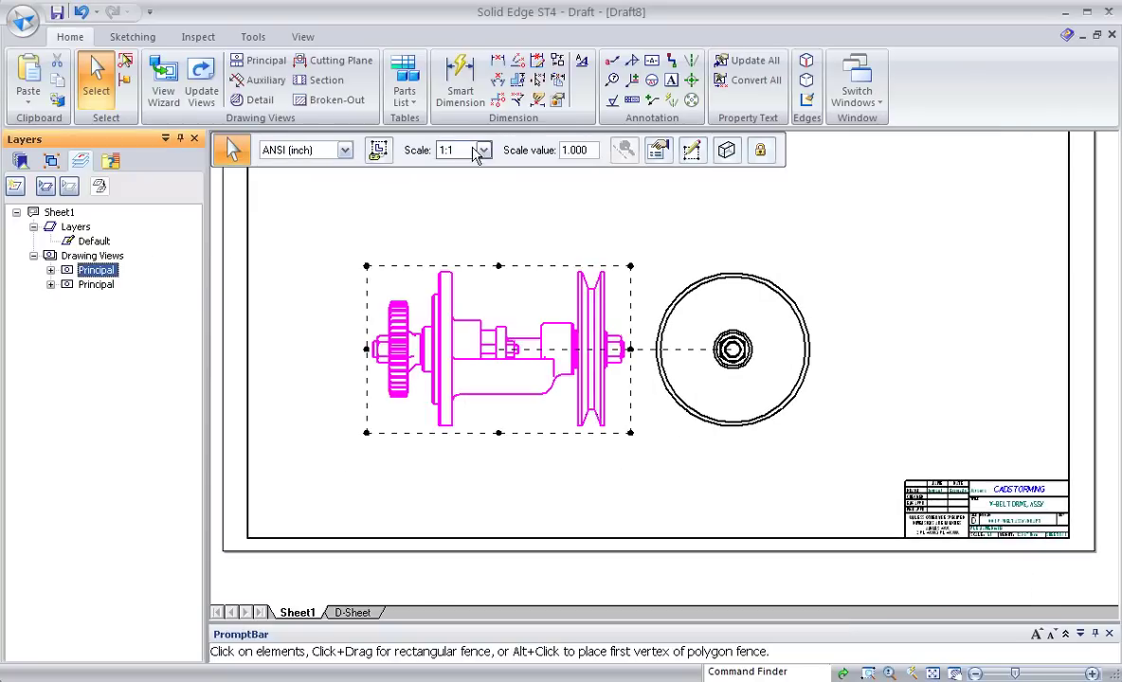
left_click(661, 152)
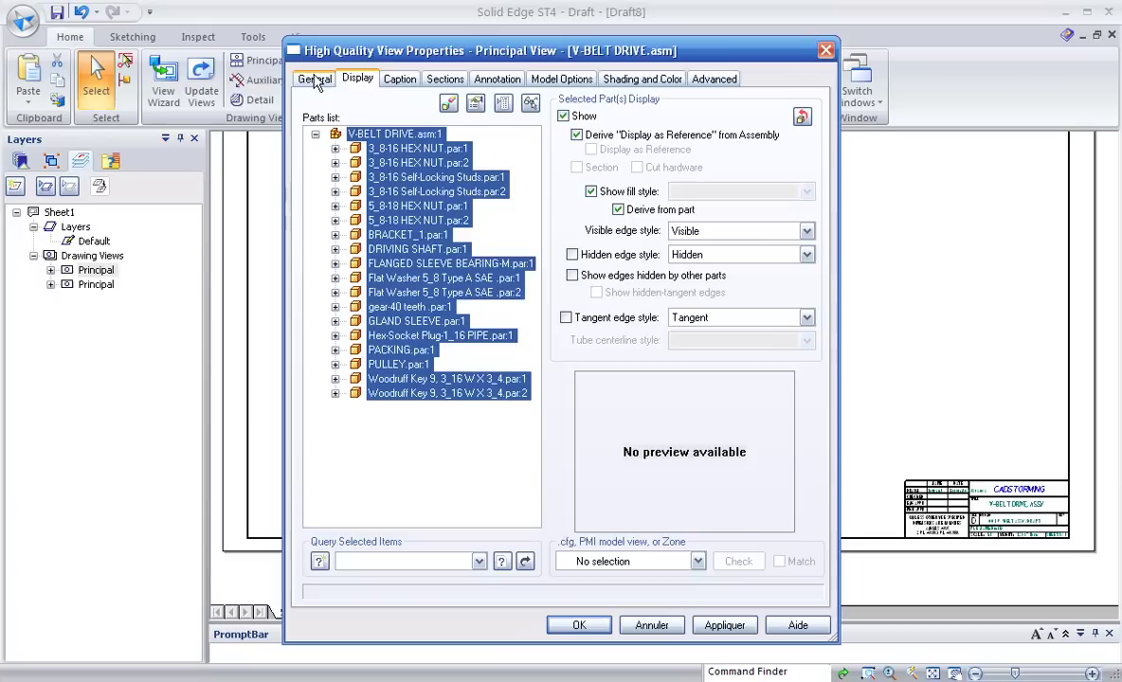
left_click(314, 78)
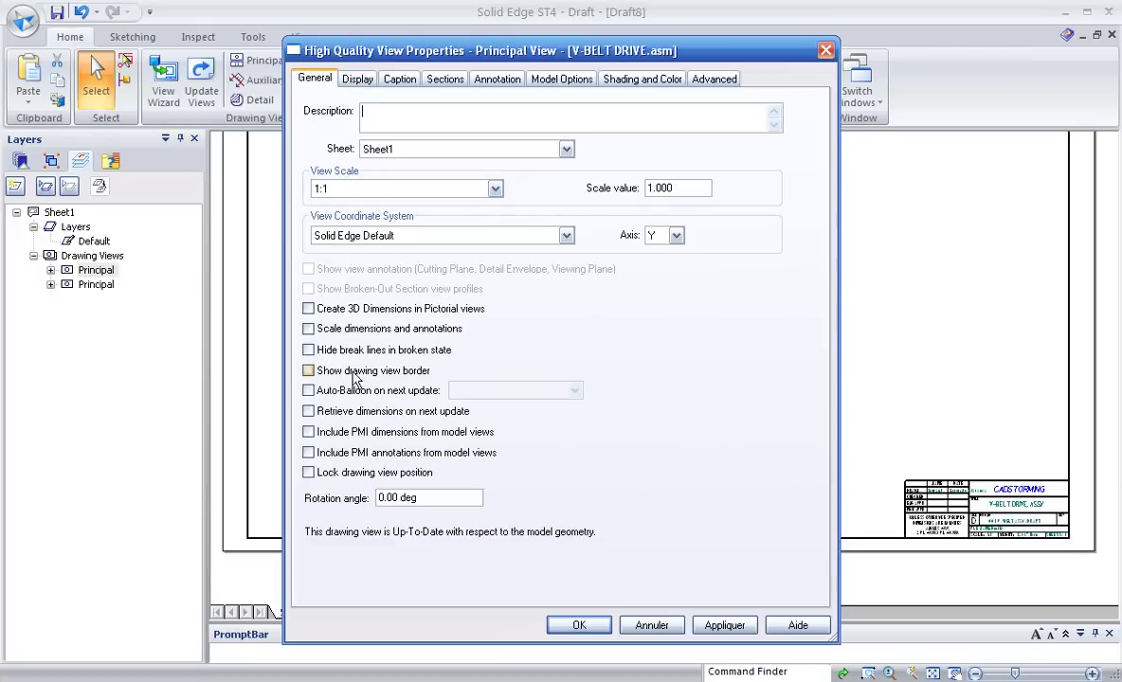
left_click(580, 626)
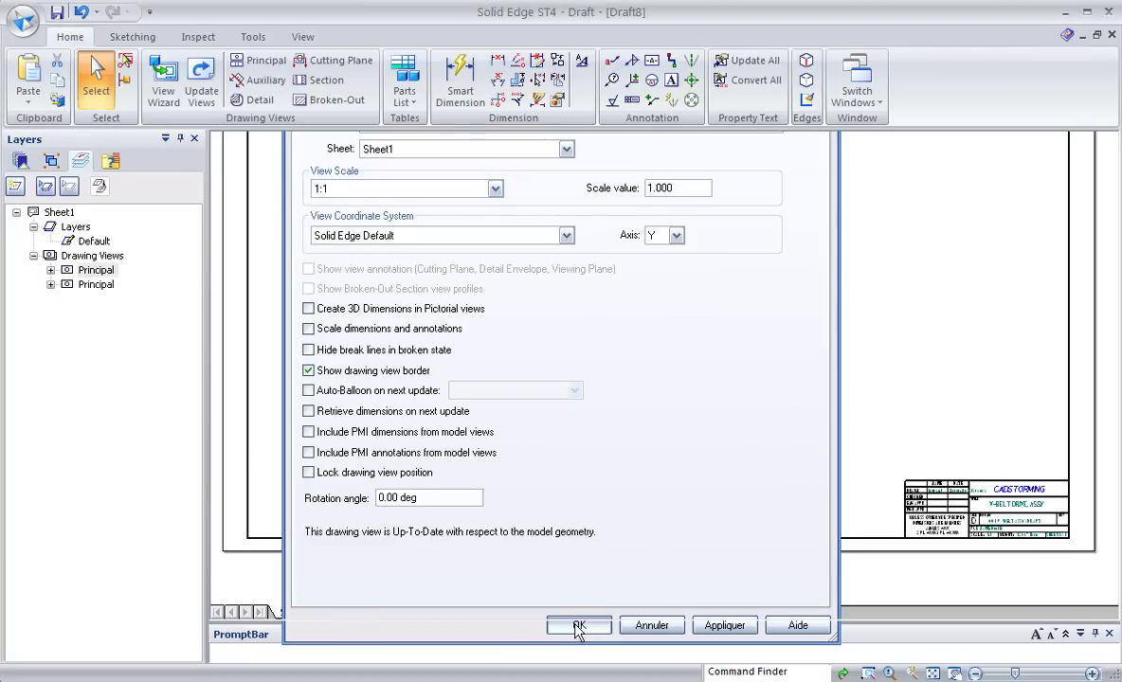
left_click(102, 286)
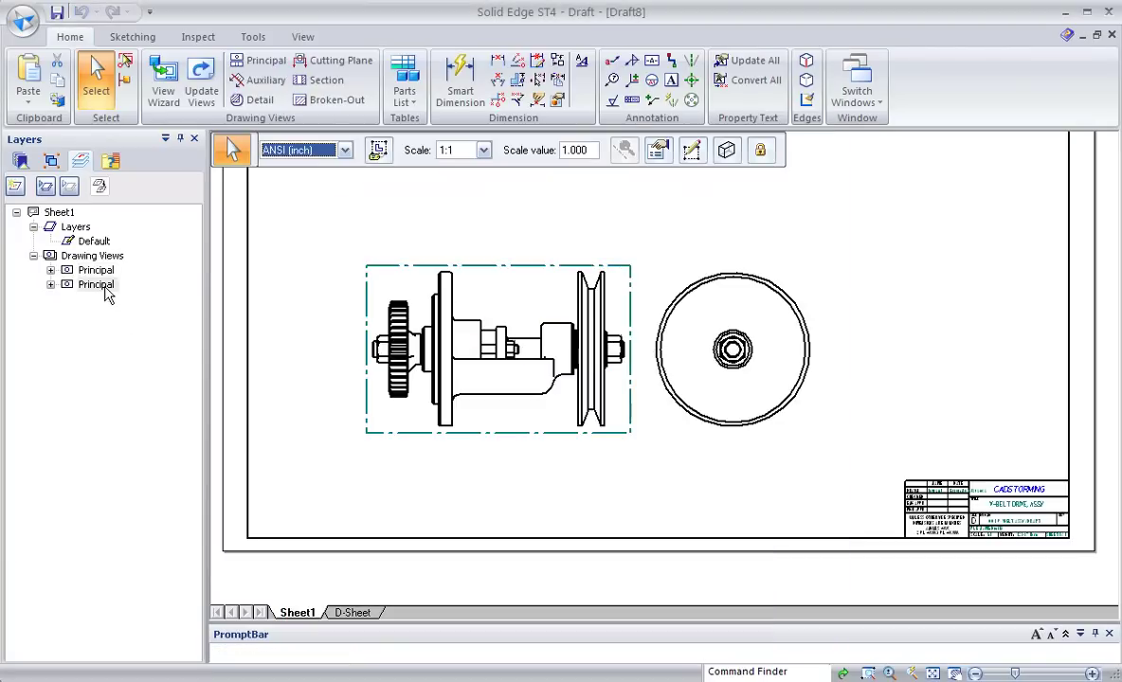
left_click(657, 149)
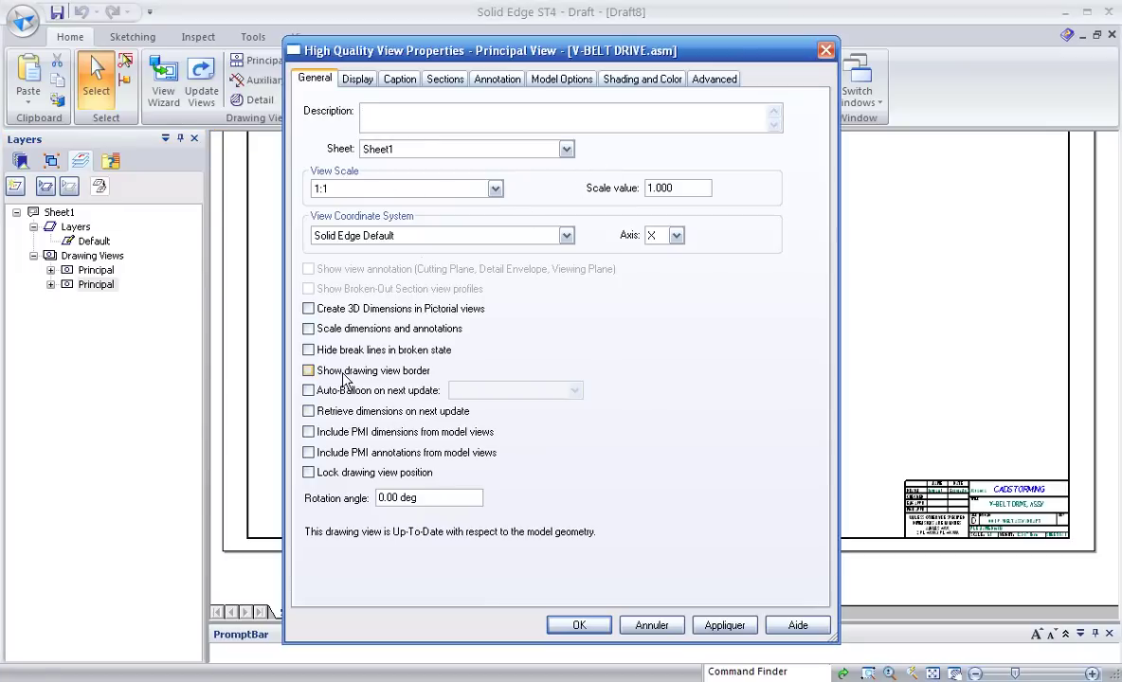
left_click(341, 373)
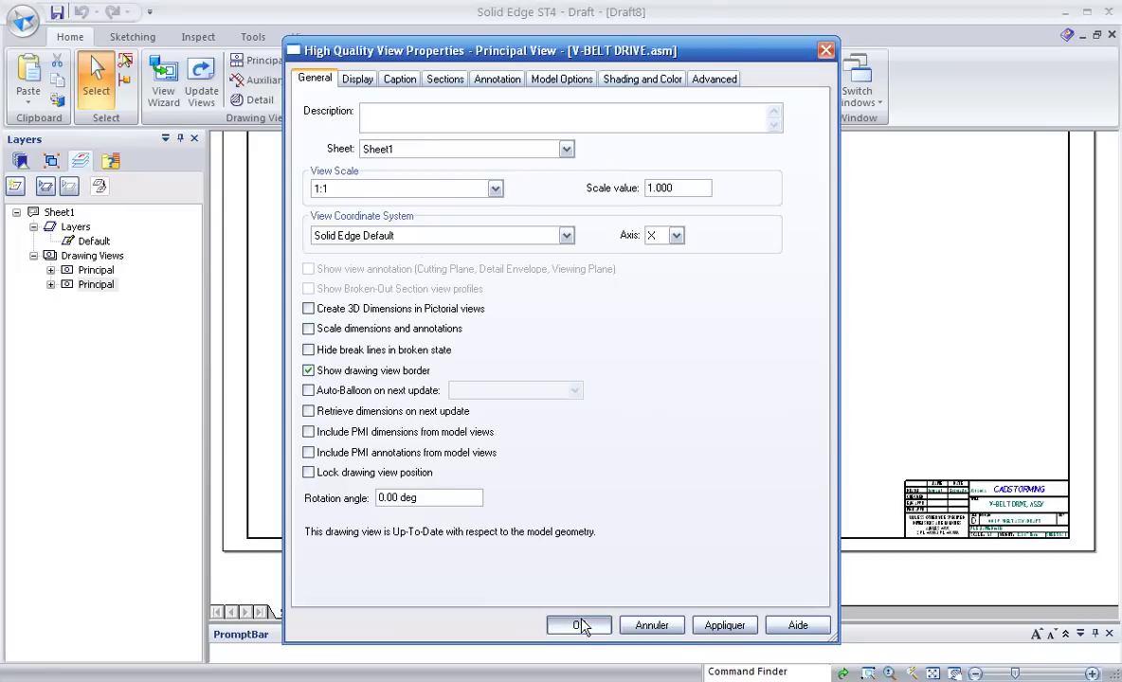
left_click(580, 614)
Drag the circular end view further to the right.
left_click(819, 377)
left_click_drag(818, 377, 886, 377)
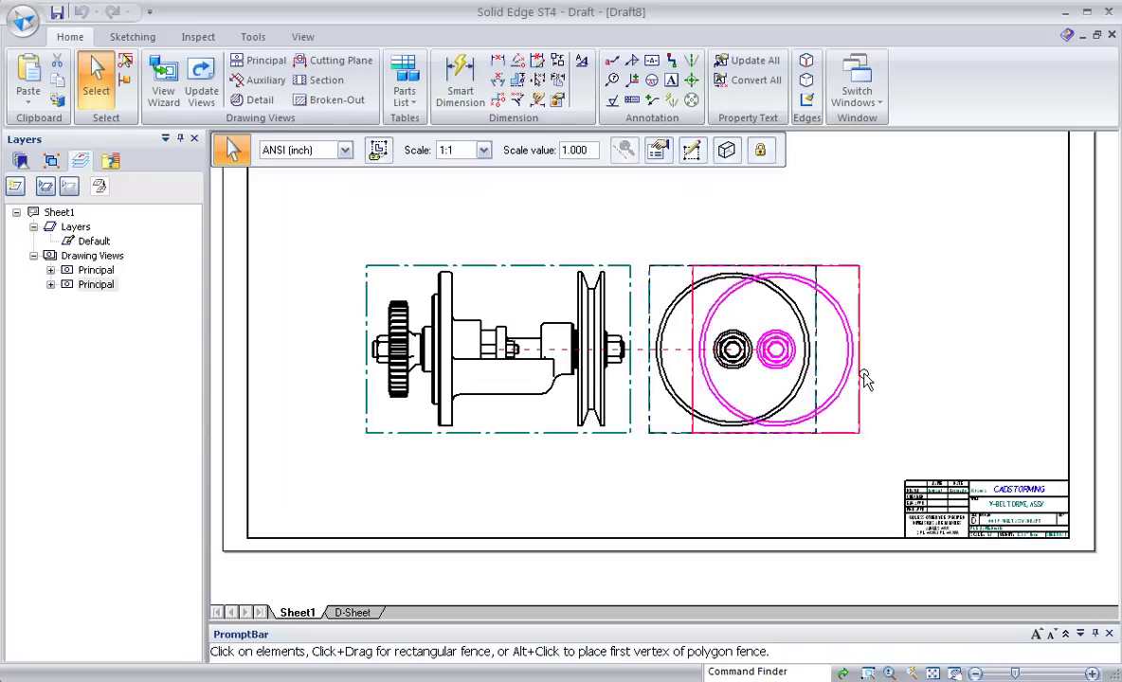
left_click(682, 490)
Fit the sheet and start a cutting plane on the front view.
key("ctrl+f")
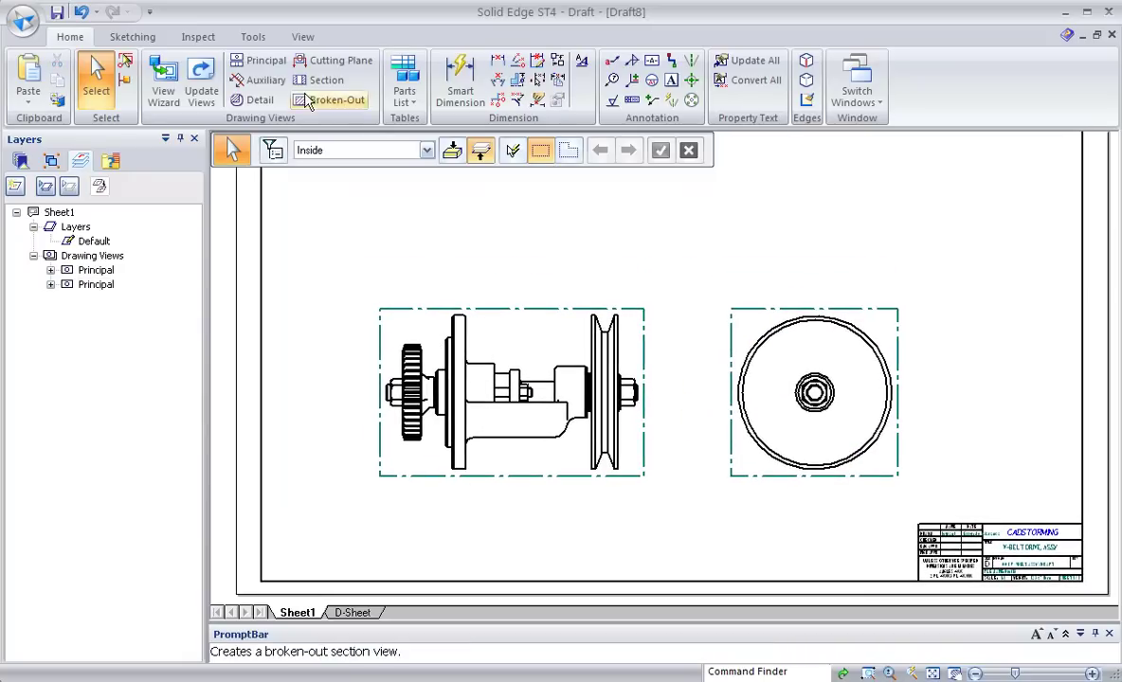
left_click(342, 63)
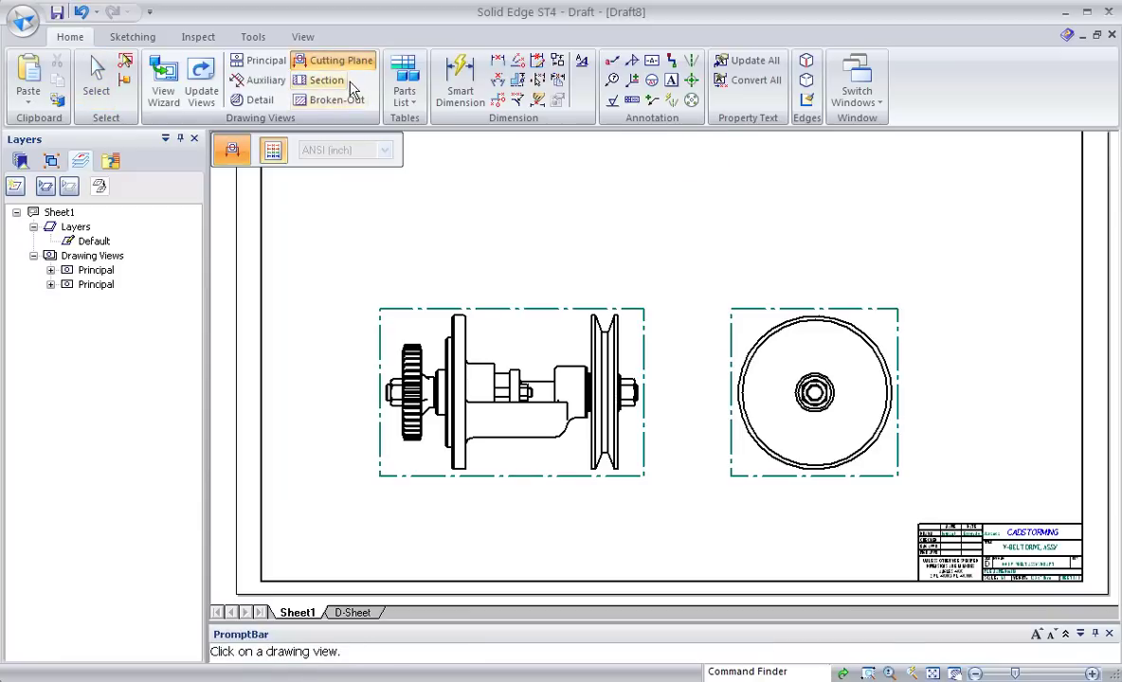
scroll(486, 426, "up", 1)
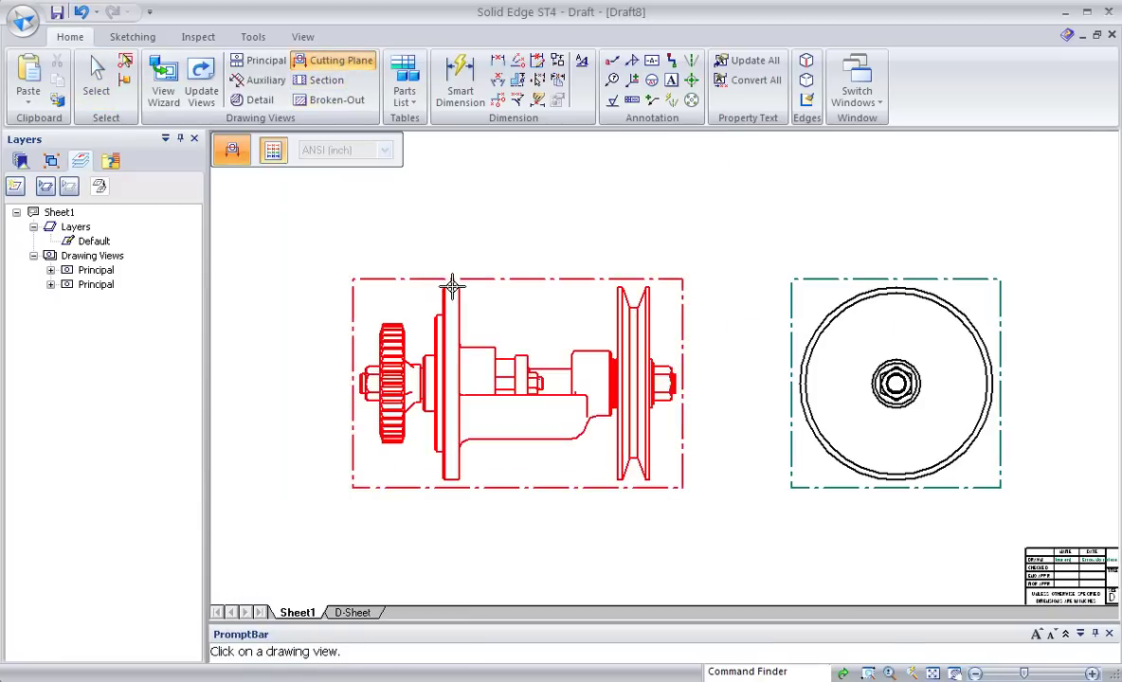
left_click(451, 295)
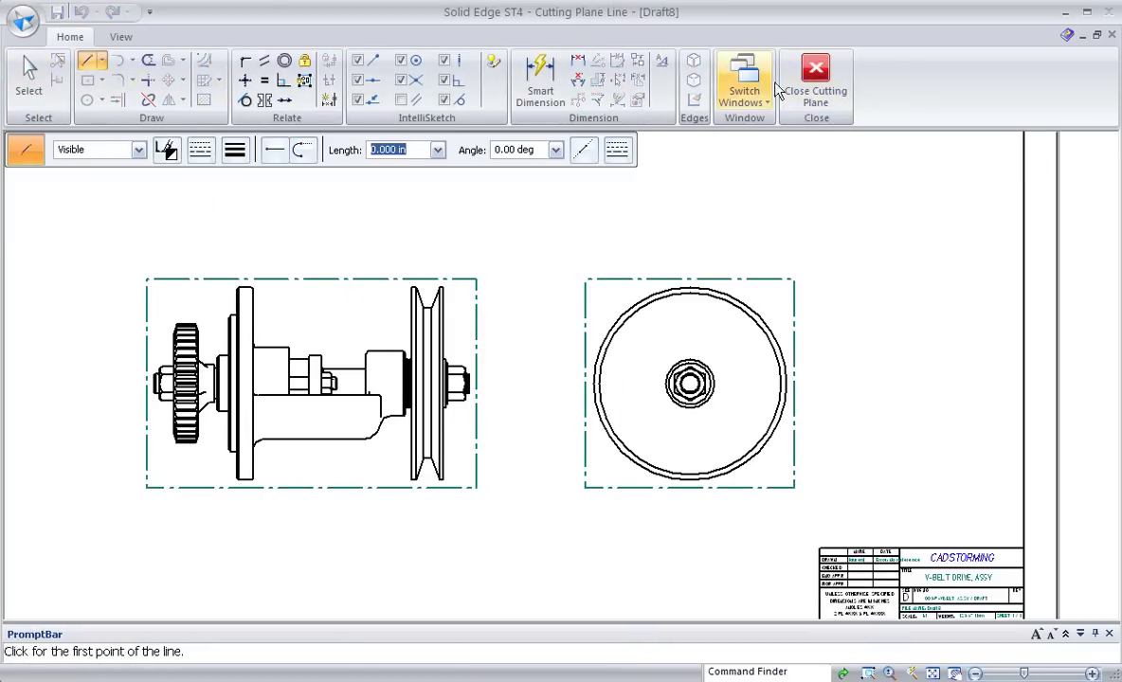
Draw the horizontal cutting-plane line along the side view's centreline, ending past the right nut.
scroll(306, 399, "up", 1)
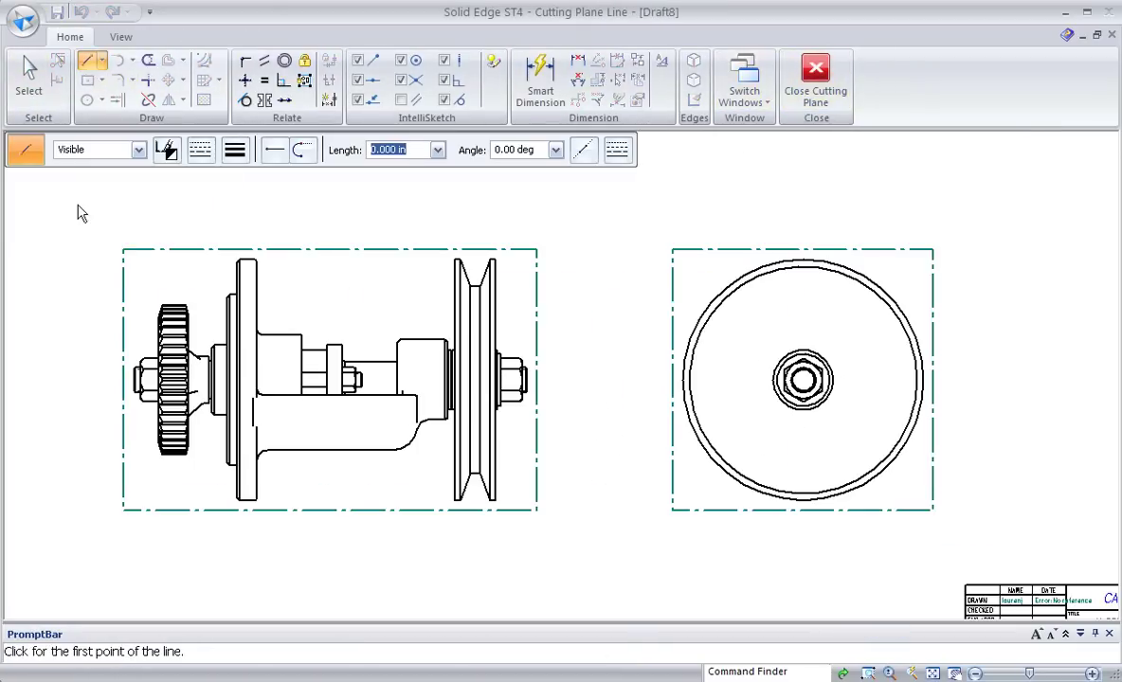
scroll(109, 392, "up", 4)
scroll(125, 380, "up", 1)
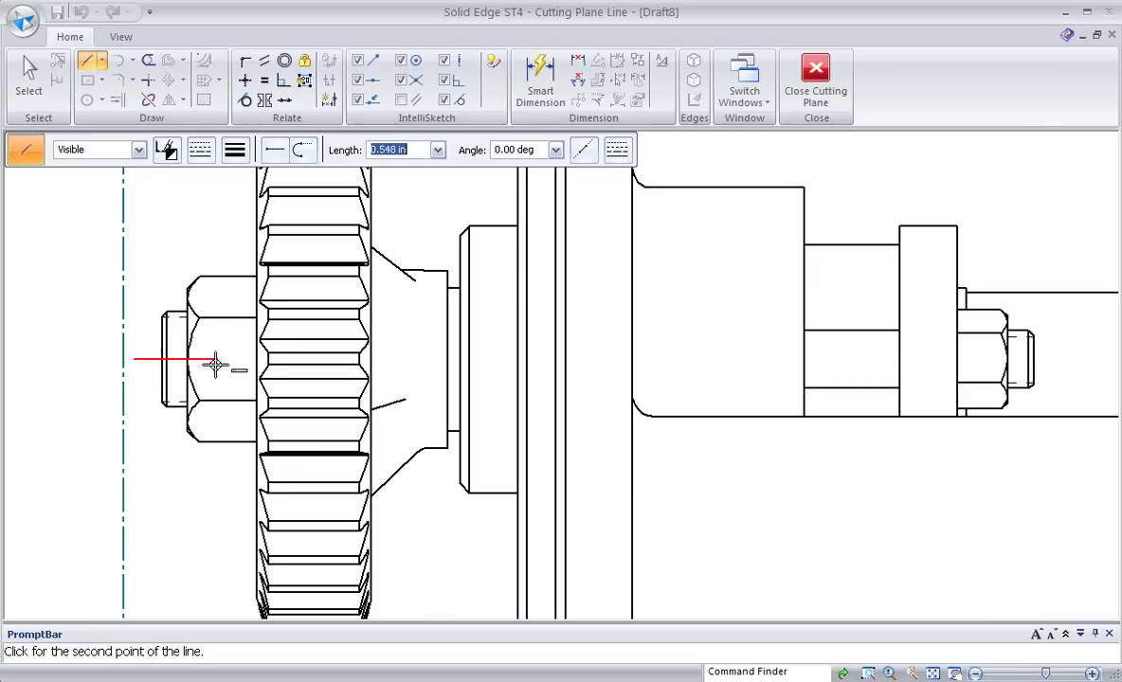
scroll(208, 363, "down", 2)
scroll(200, 363, "down", 1)
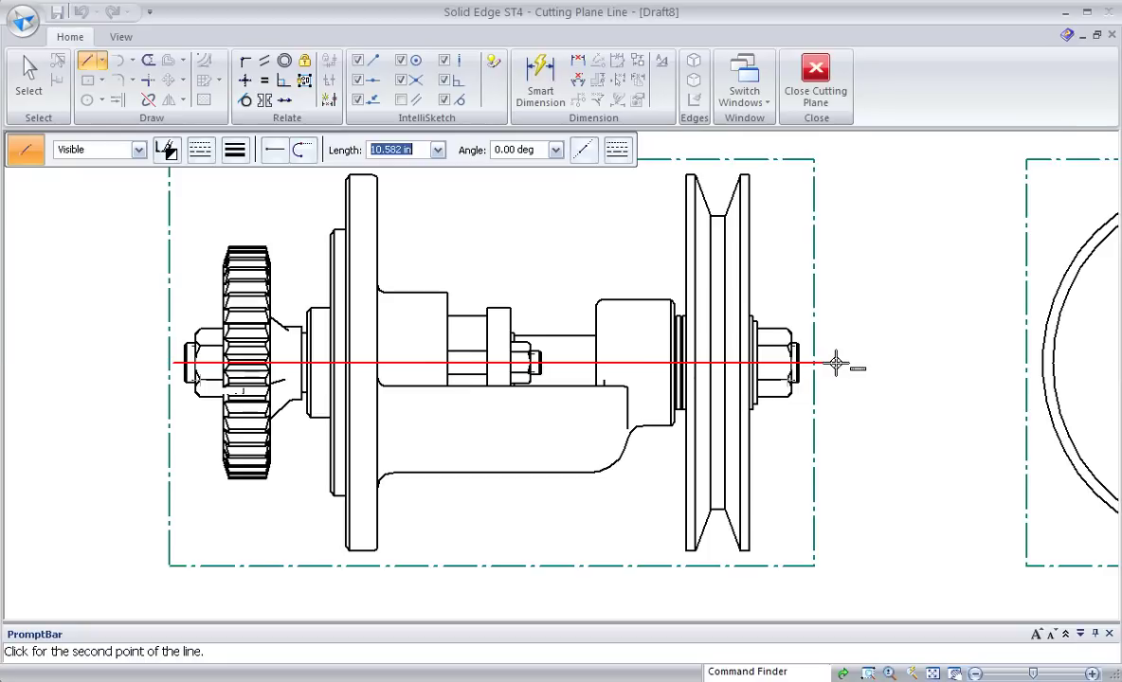
scroll(814, 363, "up", 2)
scroll(791, 363, "up", 1)
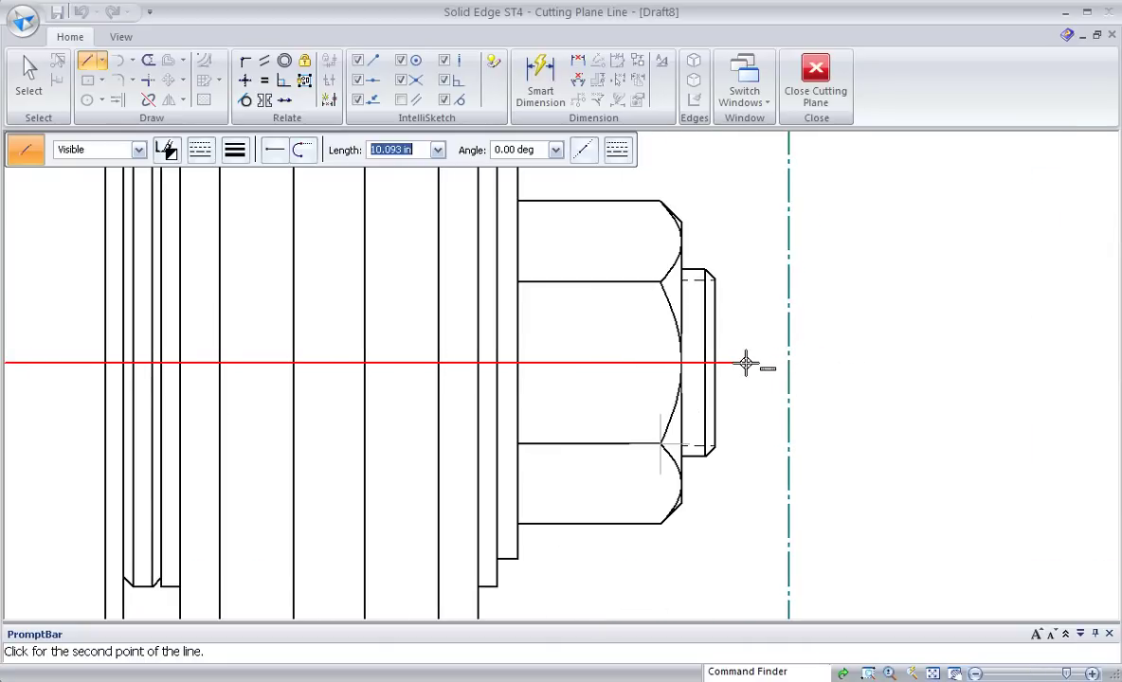
left_click(751, 363)
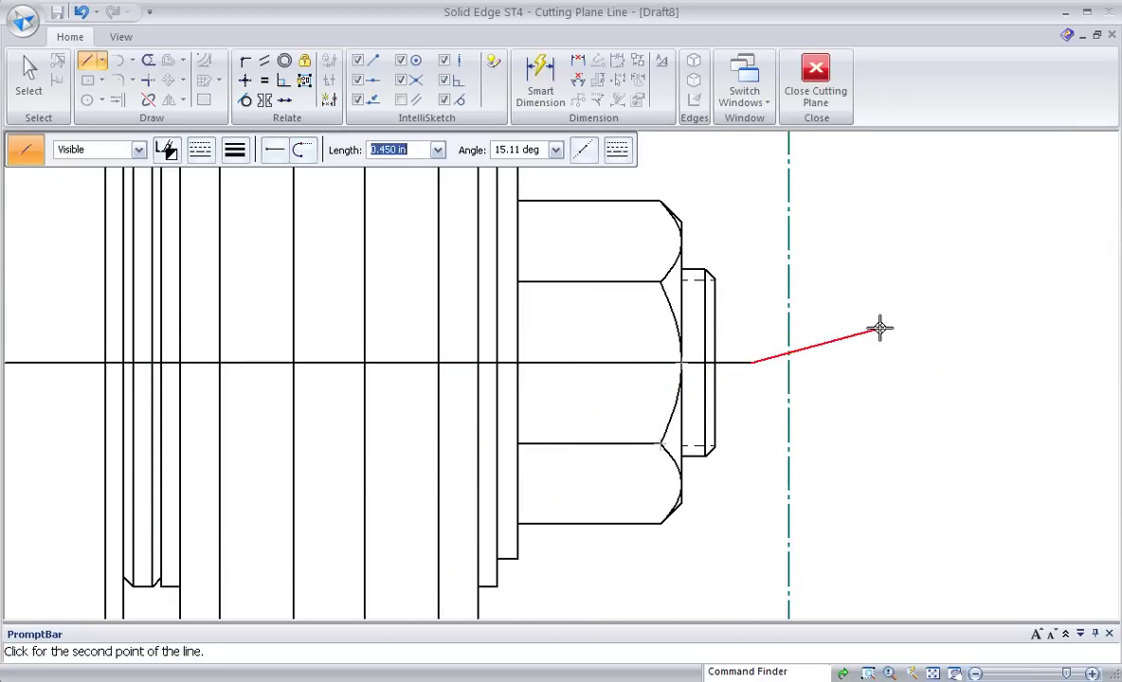
right_click(804, 357)
scroll(758, 368, "down", 1)
scroll(663, 360, "down", 2)
scroll(569, 331, "down", 2)
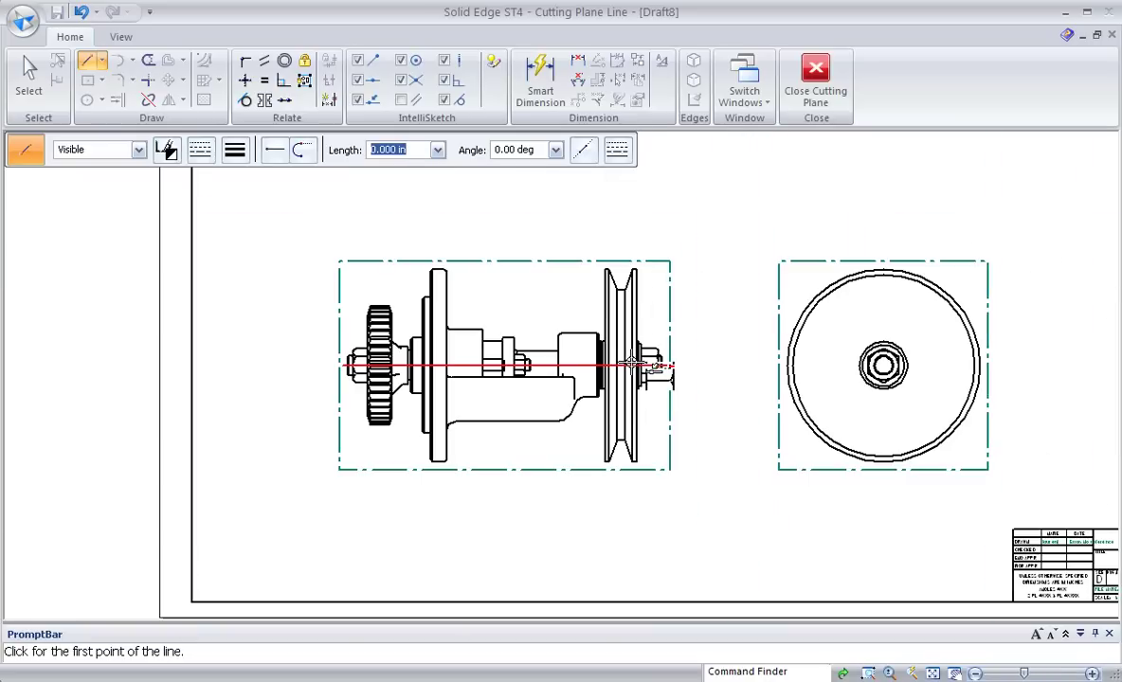
scroll(478, 299, "up", 1)
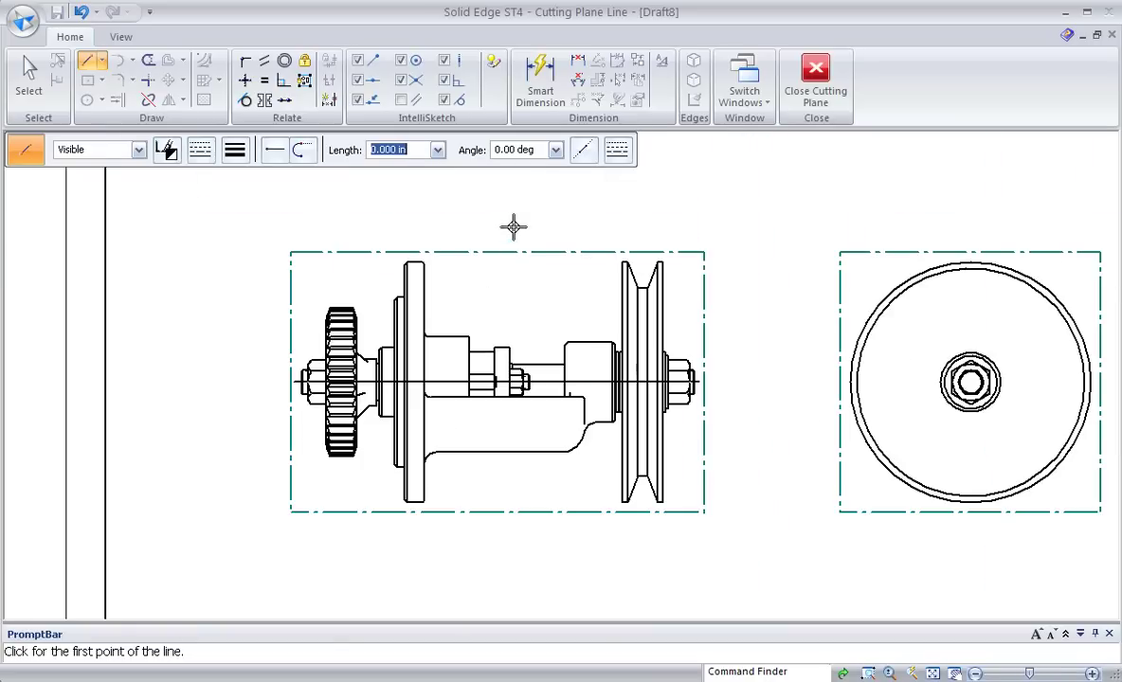
Close the cutting plane and set its viewing direction.
left_click(820, 91)
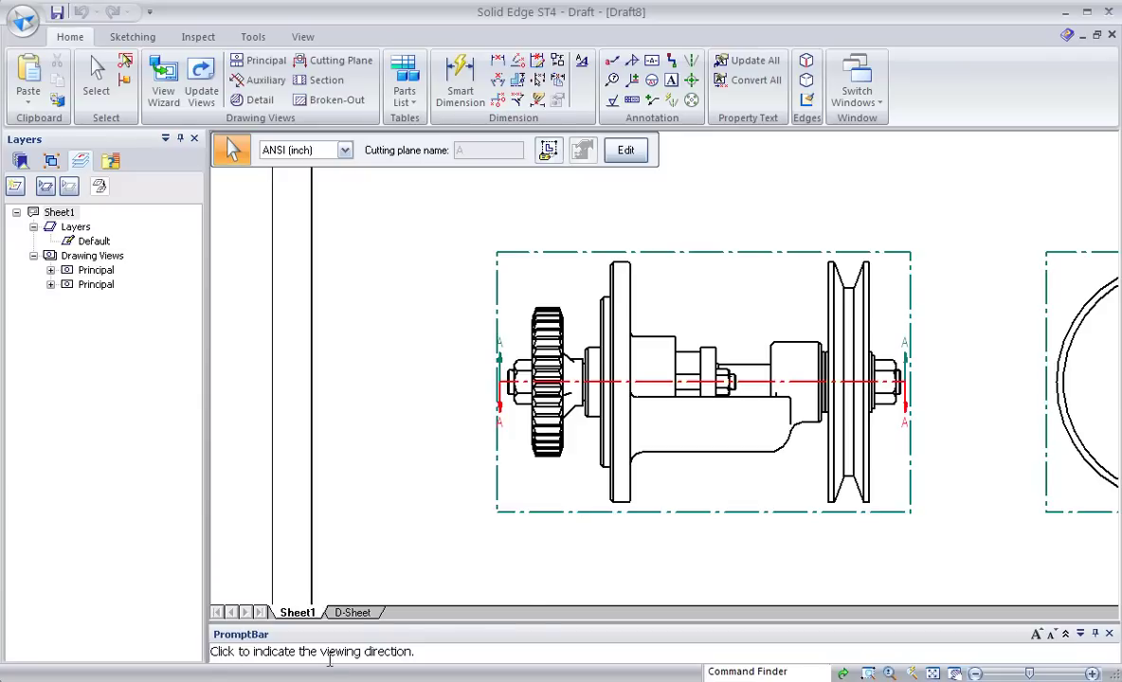
left_click(777, 491)
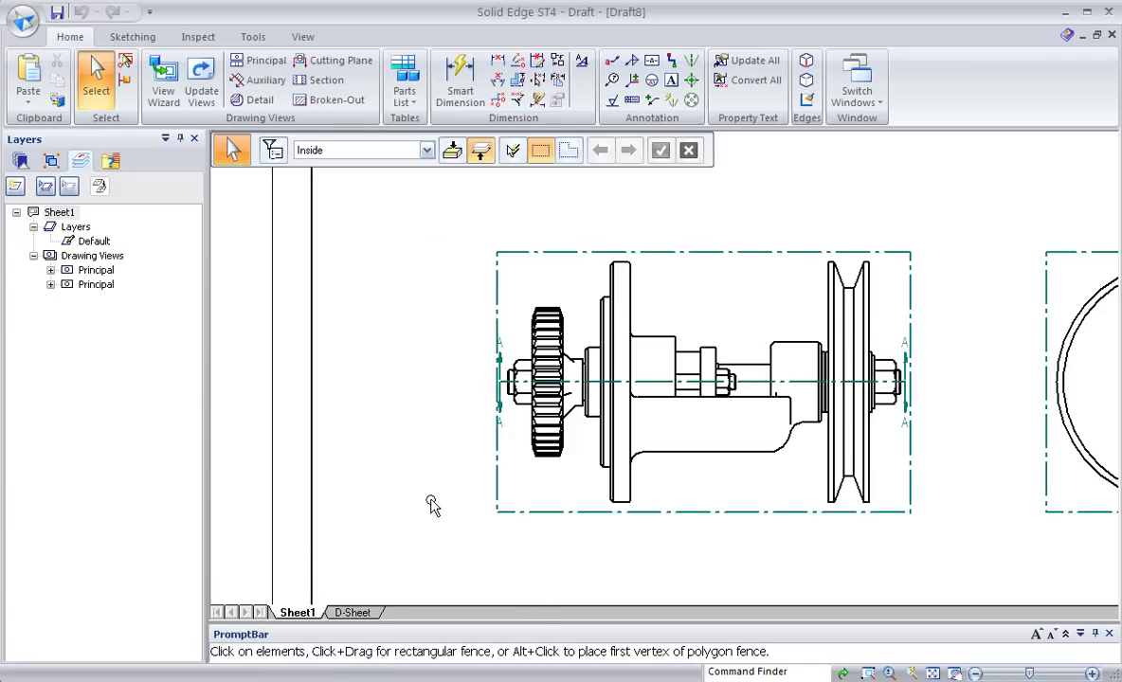
scroll(429, 502, "down", 1)
scroll(416, 494, "down", 2)
scroll(670, 342, "up", 1)
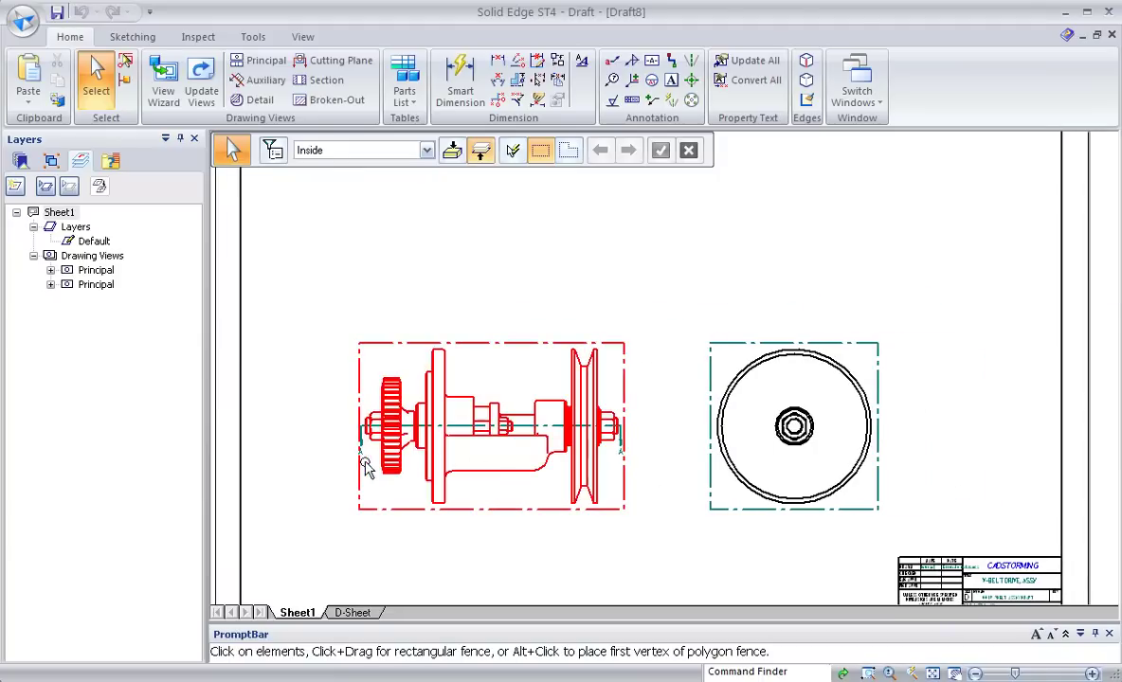
scroll(366, 464, "up", 3)
scroll(366, 464, "down", 1)
scroll(366, 464, "down", 2)
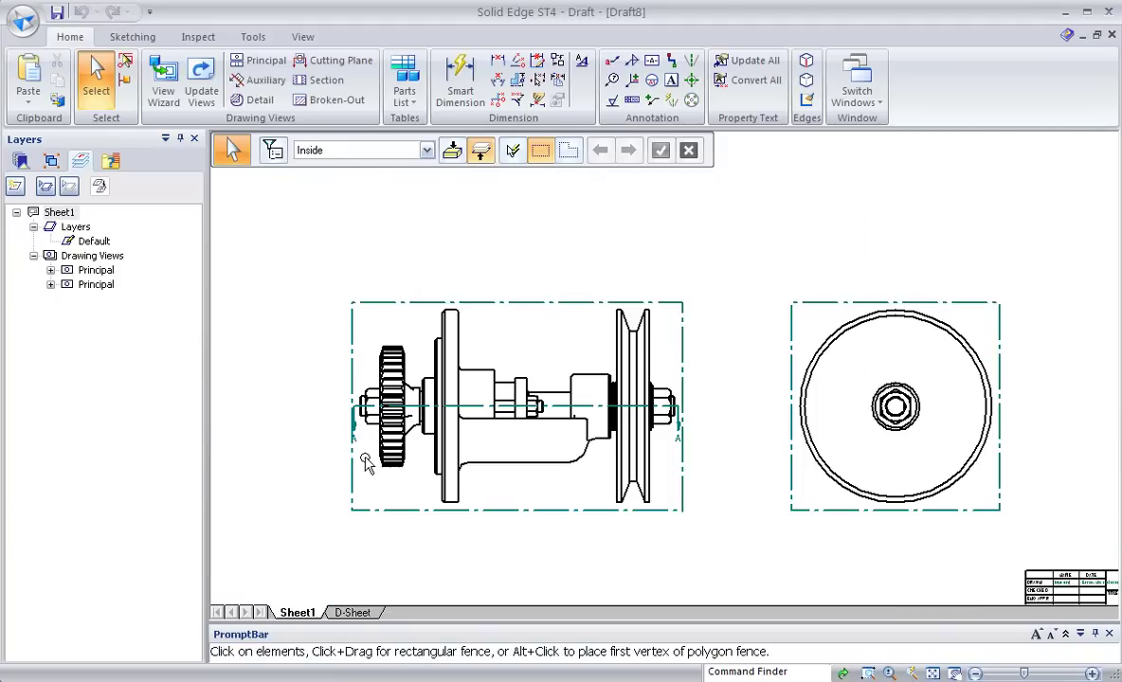
middle_click_drag(670, 260, 640, 271)
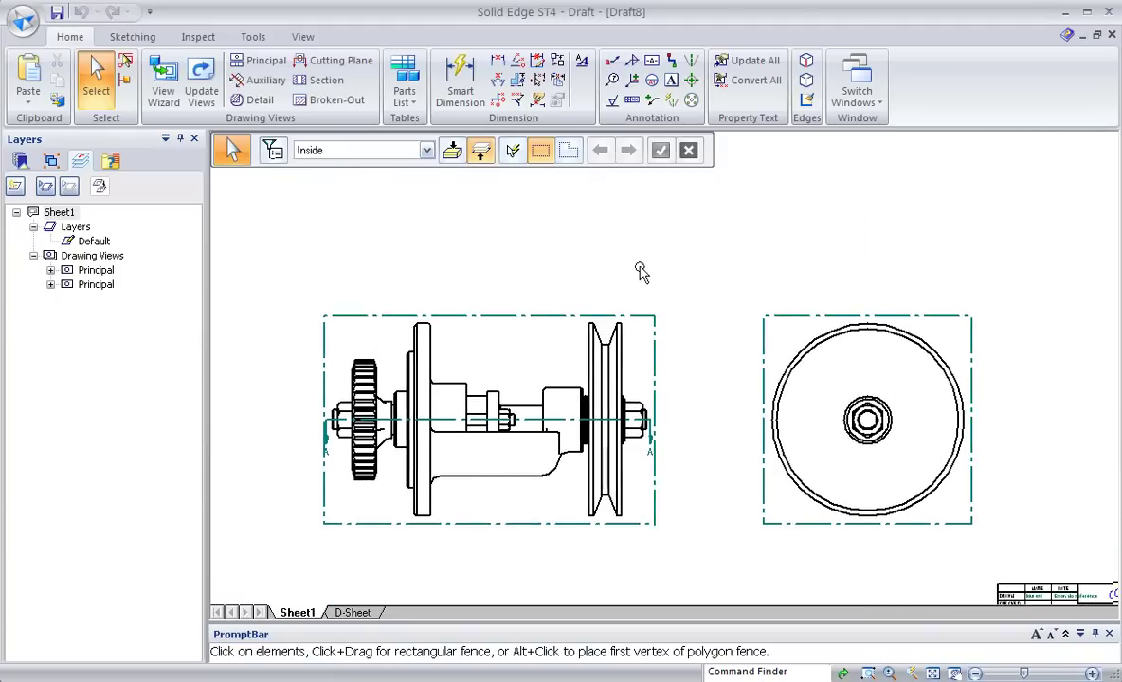
Create SECTION A-A from the A-A cutting plane and place it above the side view.
left_click(324, 81)
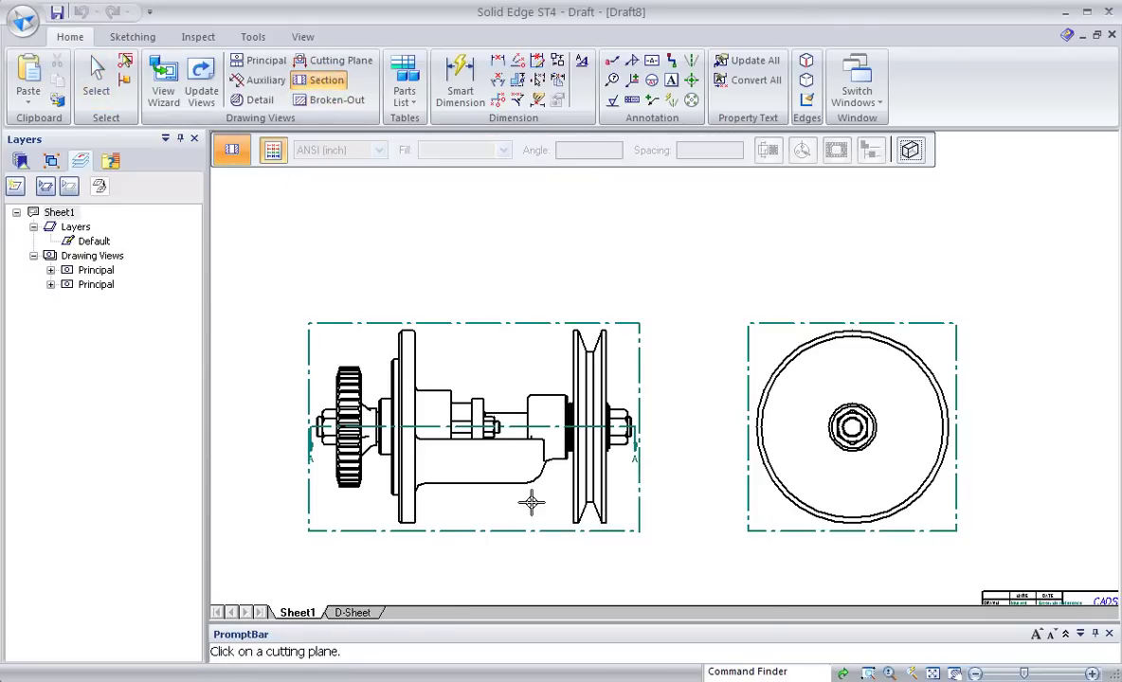
left_click(488, 429)
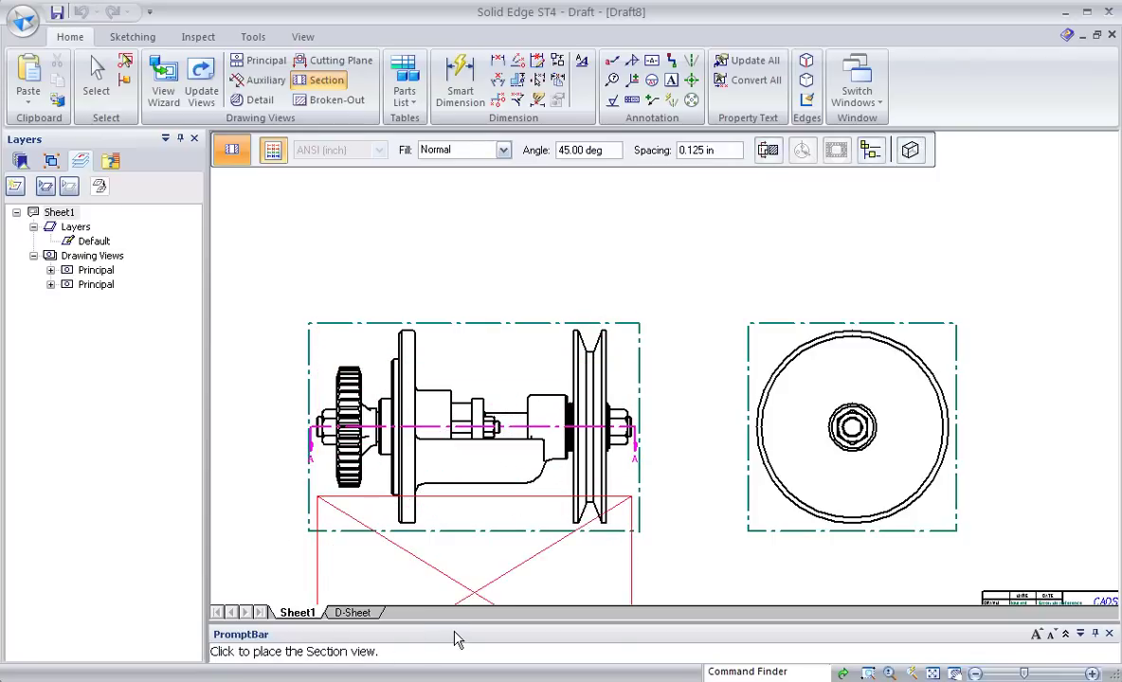
scroll(460, 578, "down", 1)
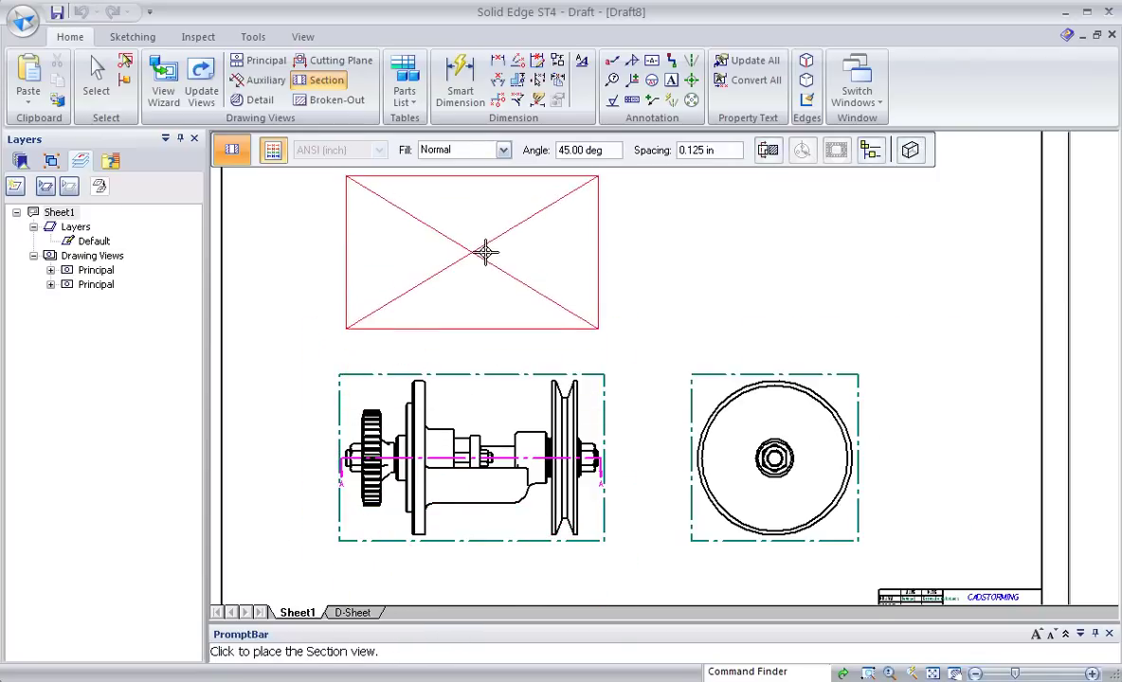
scroll(493, 253, "down", 1)
left_click(512, 291)
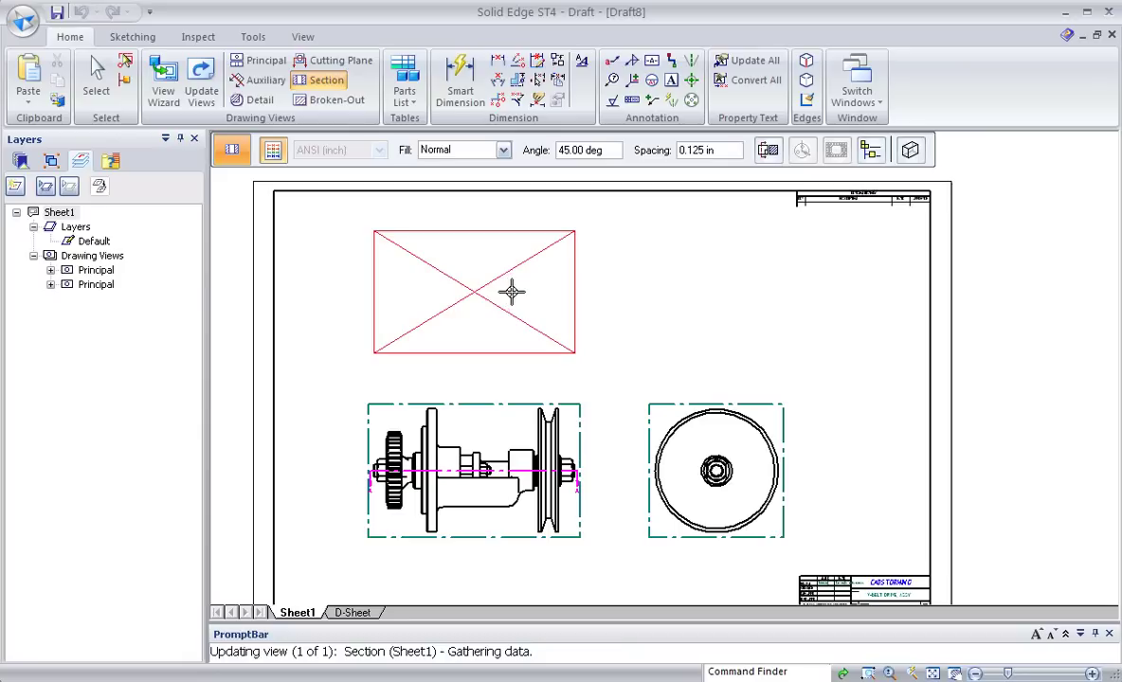
scroll(604, 318, "up", 1)
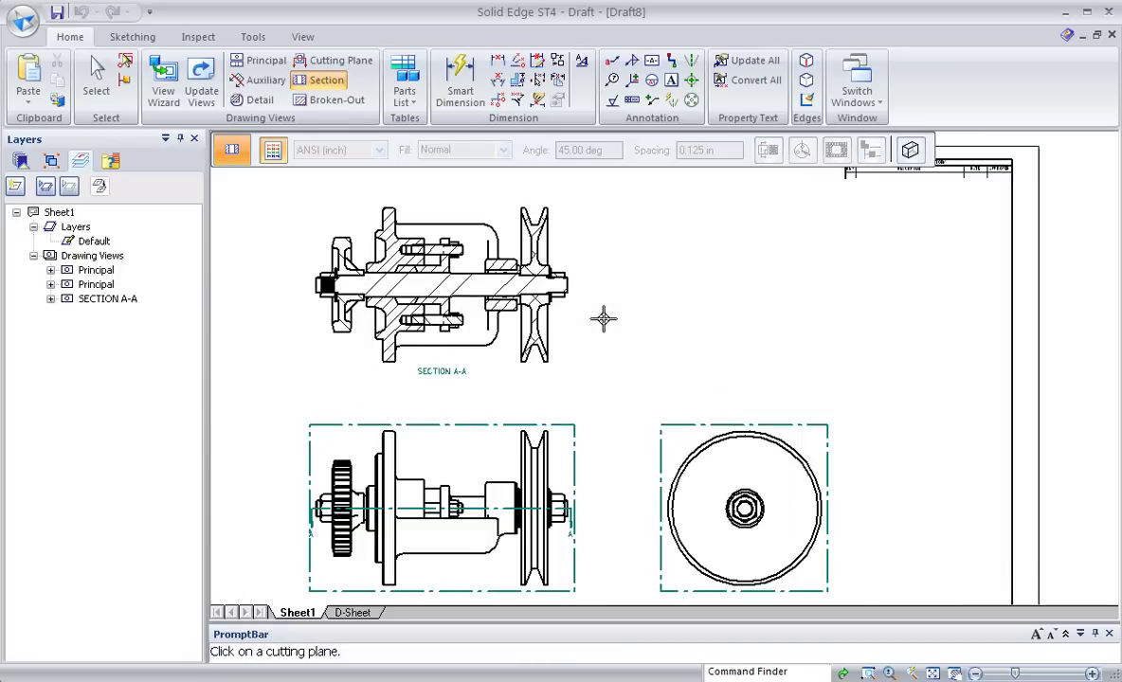
scroll(603, 319, "up", 1)
key("Escape")
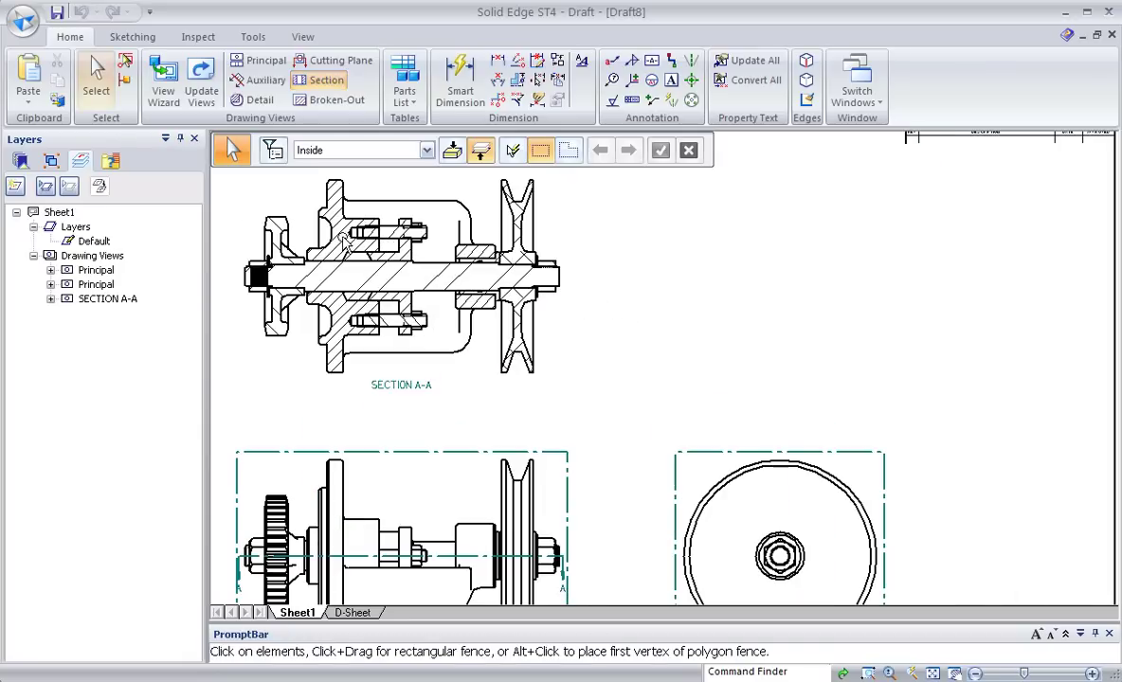
scroll(357, 235, "up", 2)
scroll(512, 388, "down", 1)
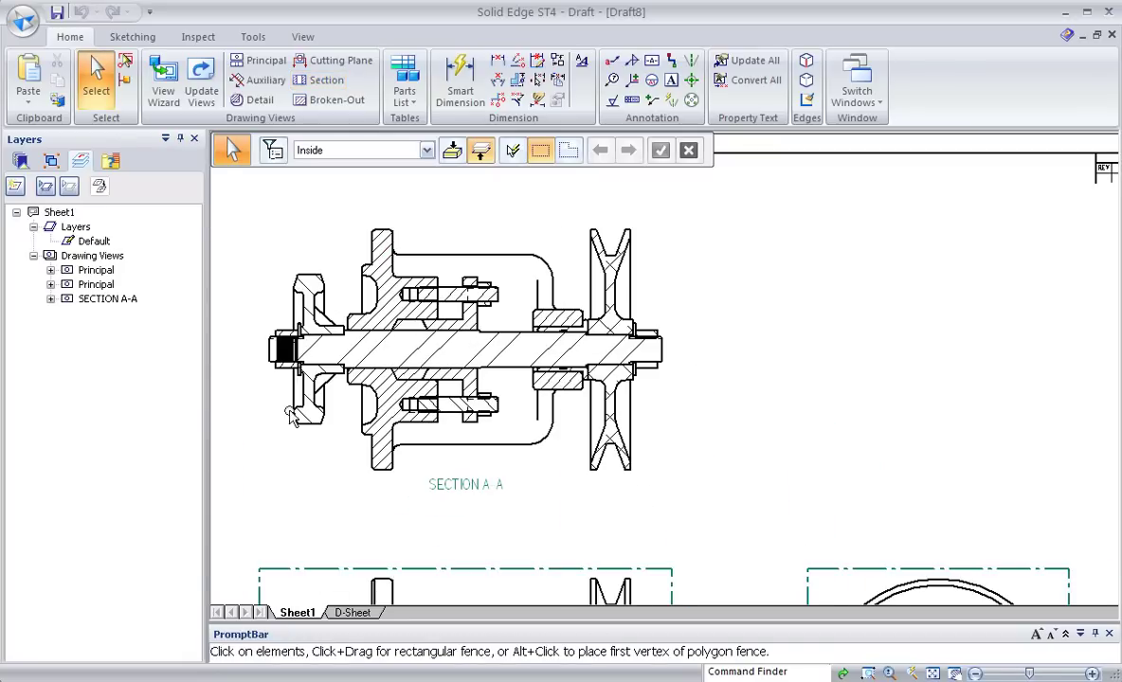
left_click(107, 299)
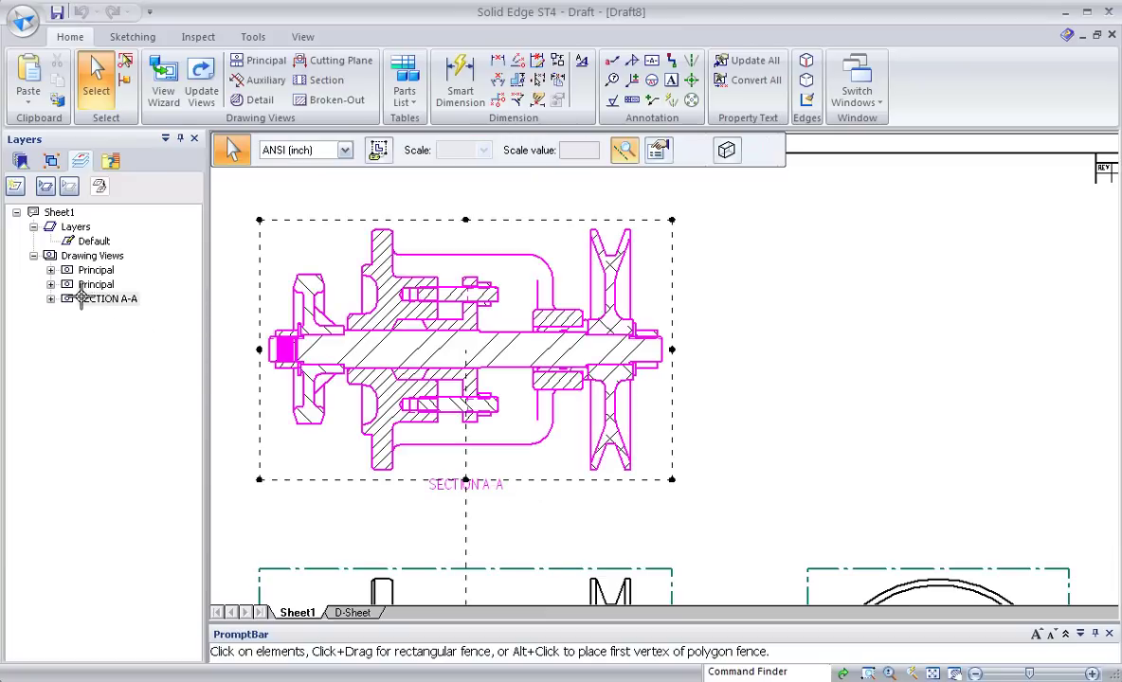
left_click(658, 152)
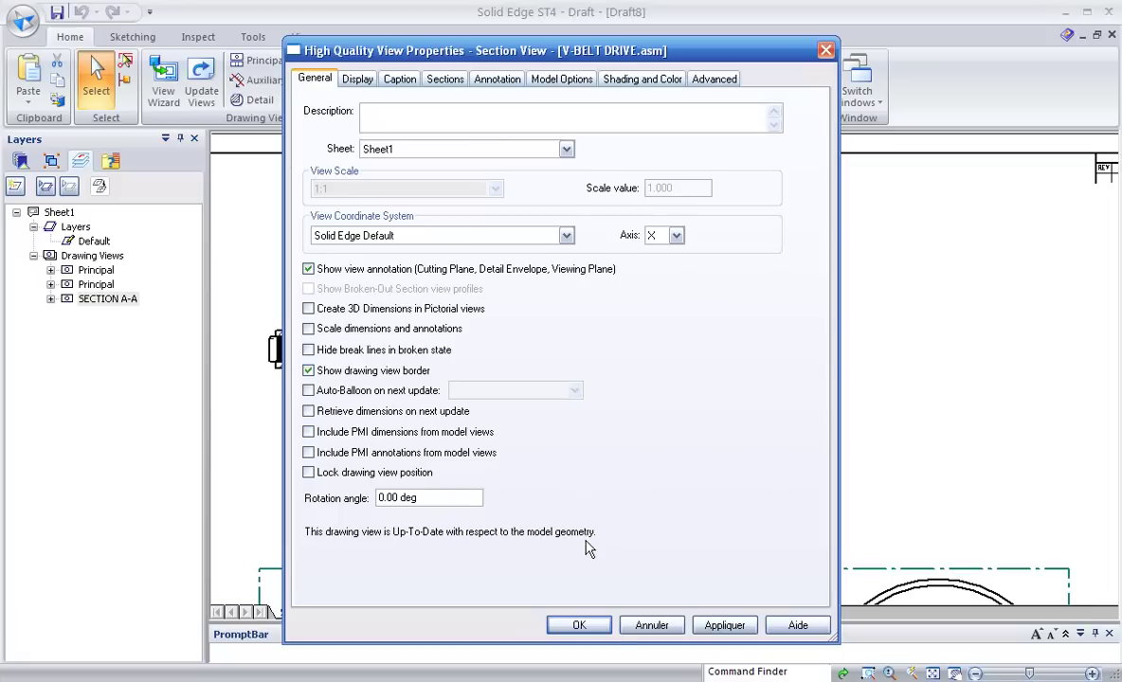
left_click(576, 624)
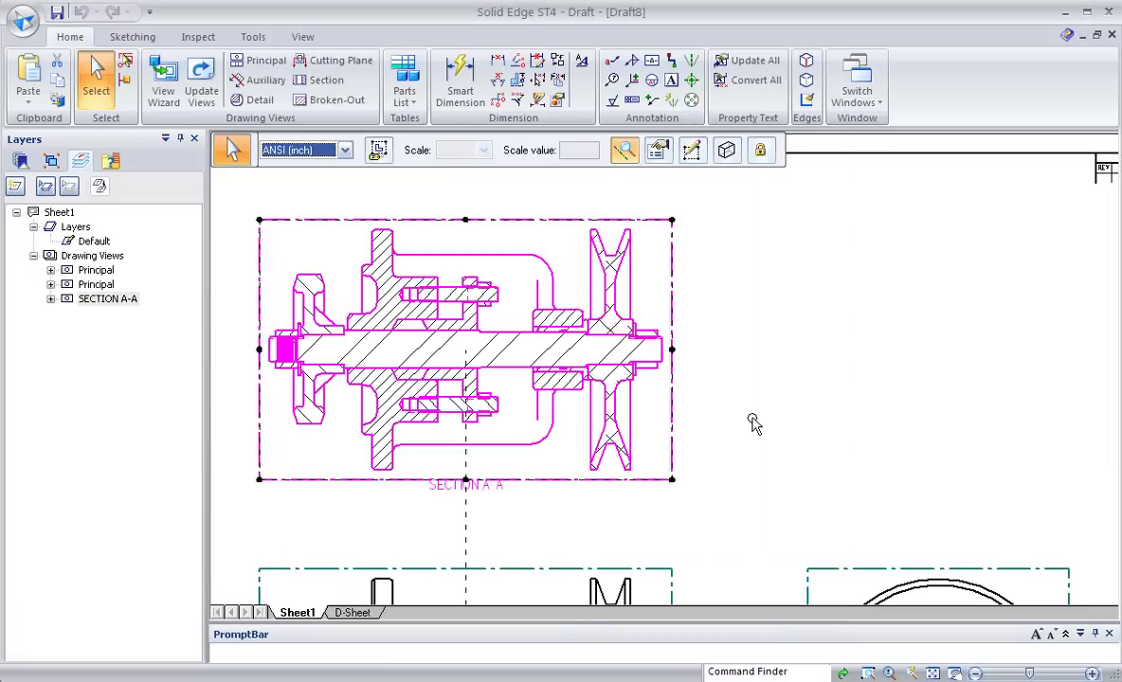
left_click(753, 424)
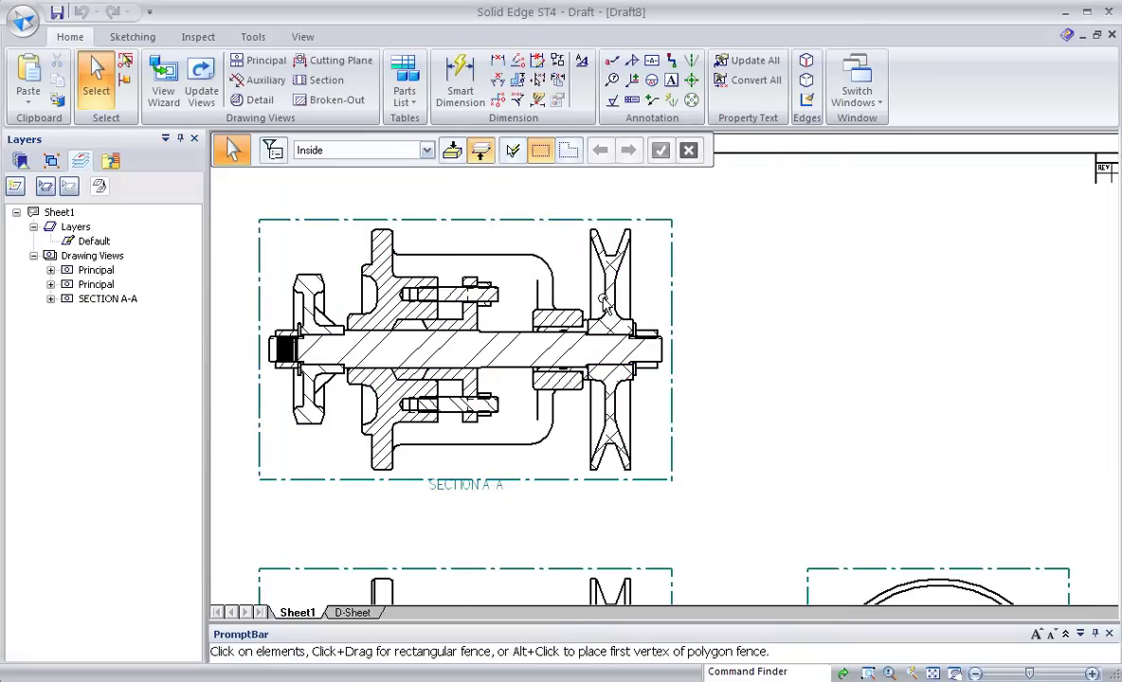
scroll(620, 336, "up", 1)
scroll(621, 336, "up", 1)
scroll(587, 284, "up", 1)
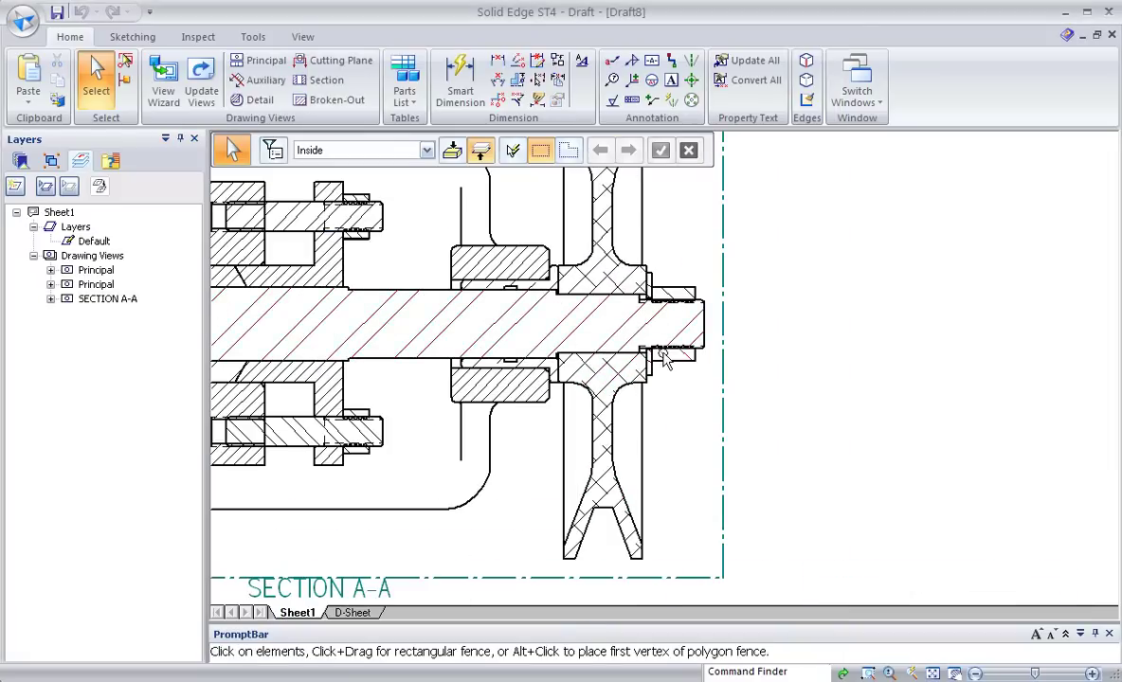
scroll(653, 336, "down", 1)
scroll(654, 333, "down", 2)
scroll(654, 334, "down", 1)
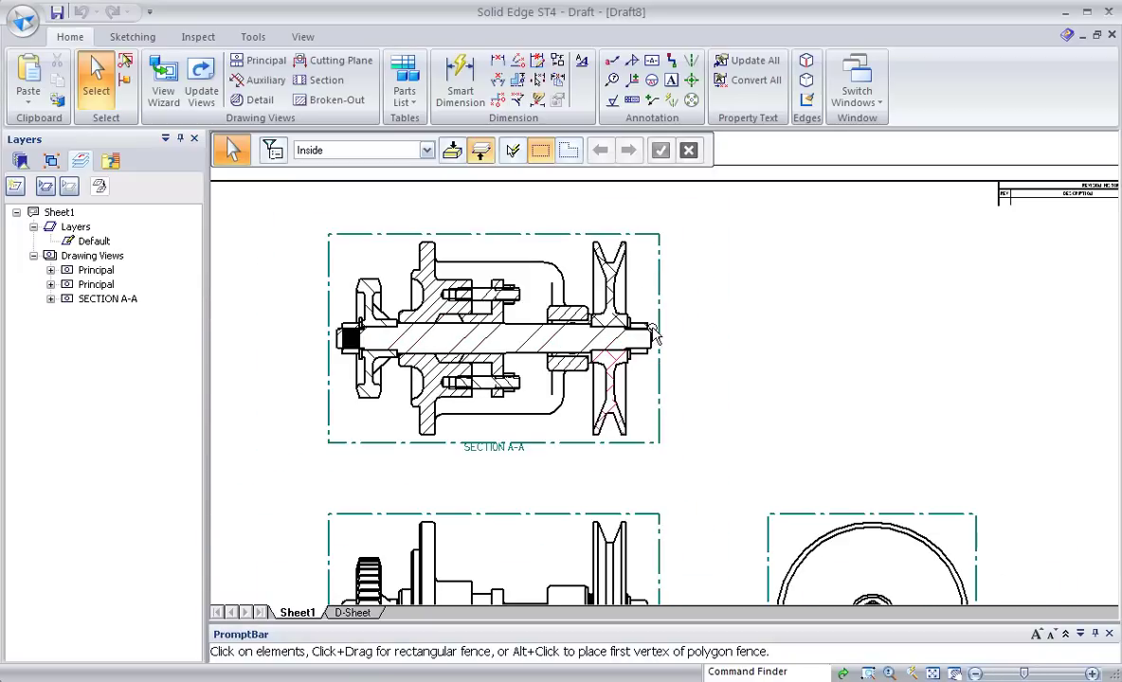
left_click(621, 284)
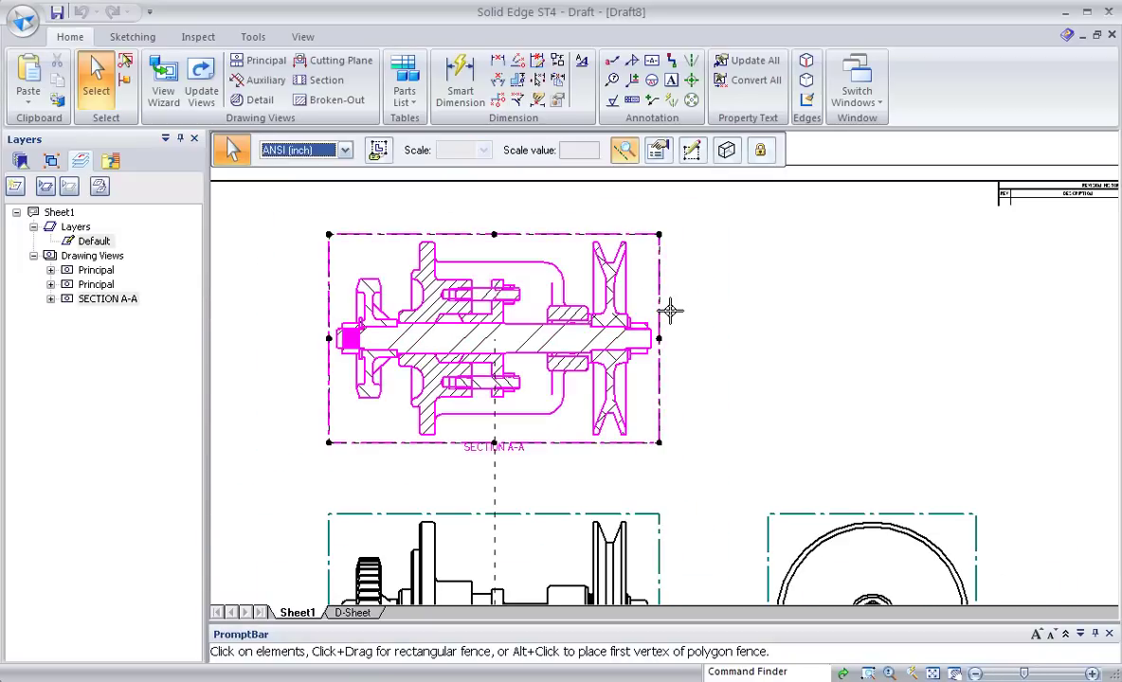
Exclude the 3/8-16 and 5/8-18 hex nuts, Self-Locking Studs and DRIVING SHAFT from sectioning.
left_click(657, 151)
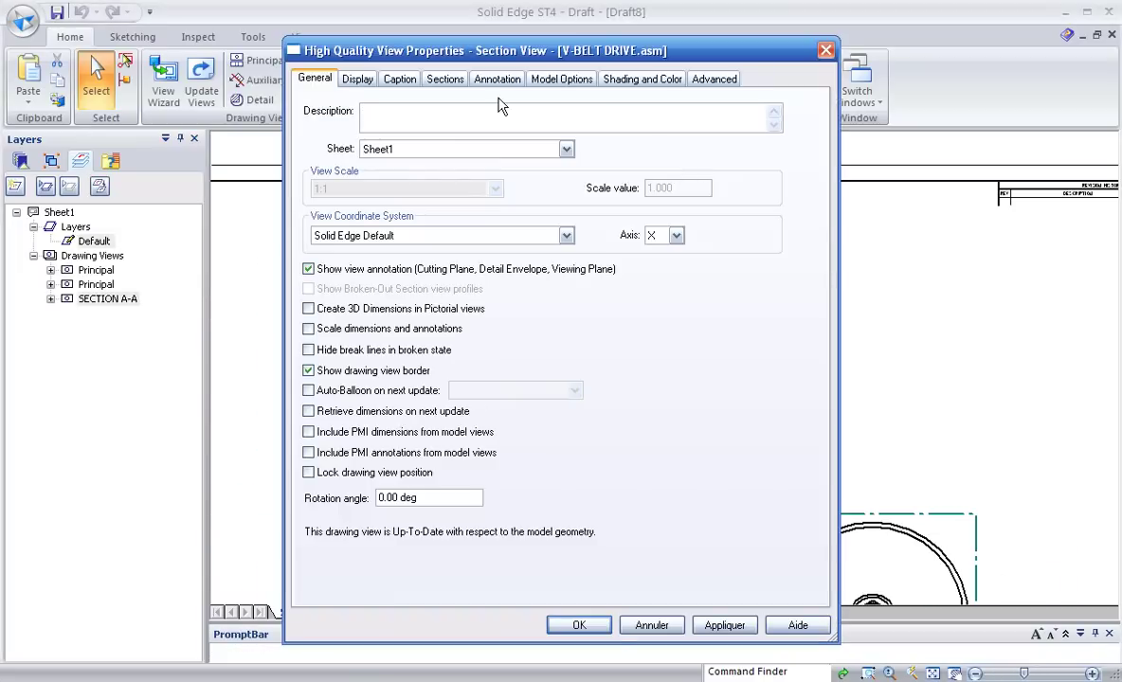
left_click(359, 80)
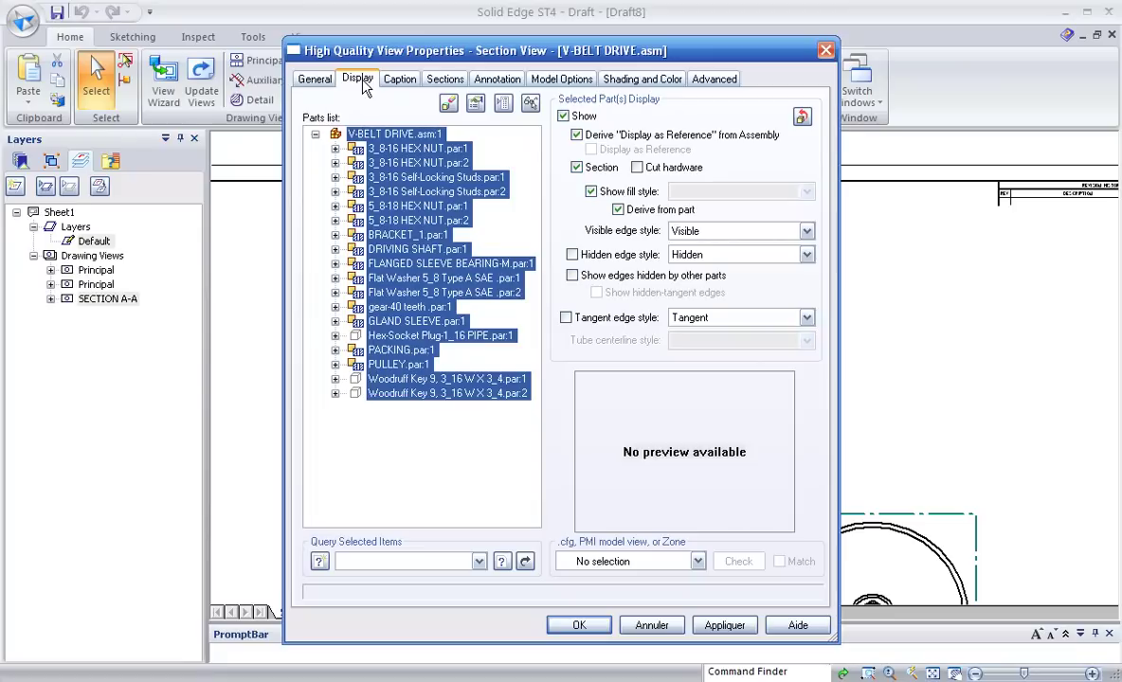
left_click(431, 152)
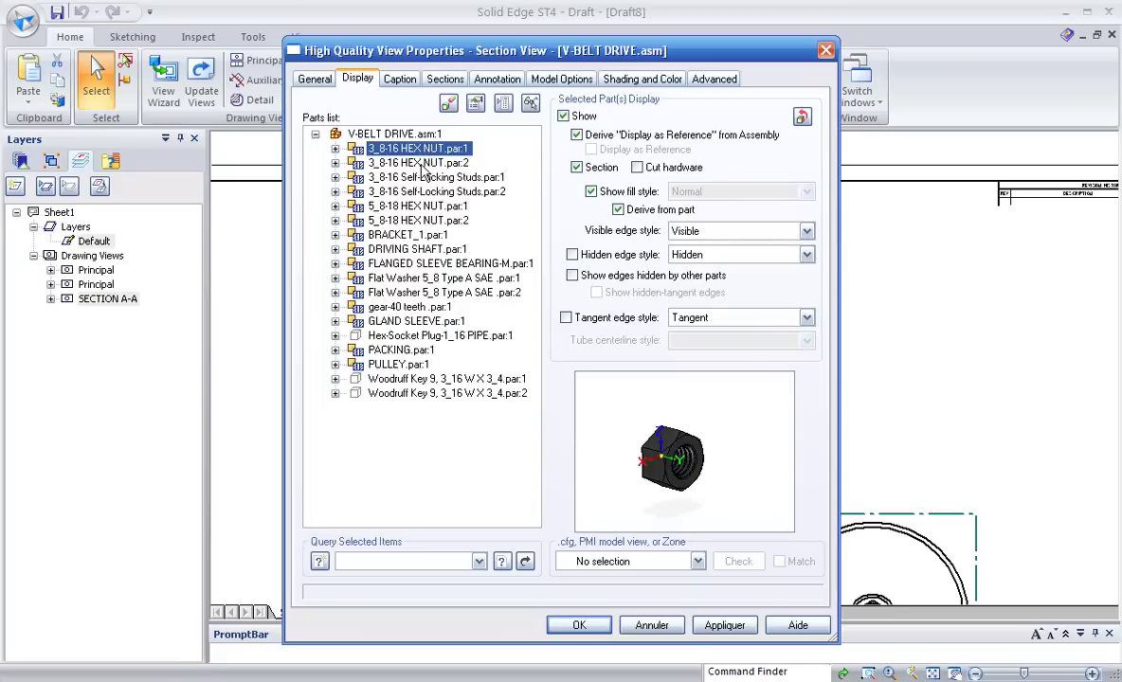
left_click(421, 164, "ctrl")
left_click(451, 189, "shift")
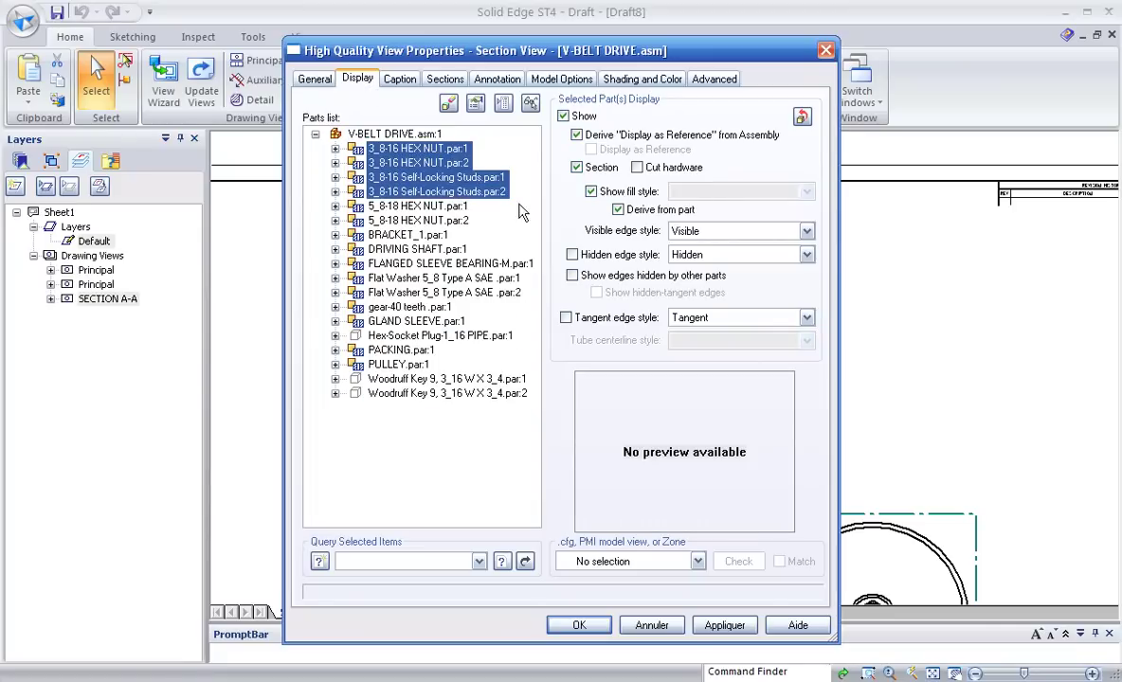
left_click(456, 207, "shift")
left_click(458, 221, "shift")
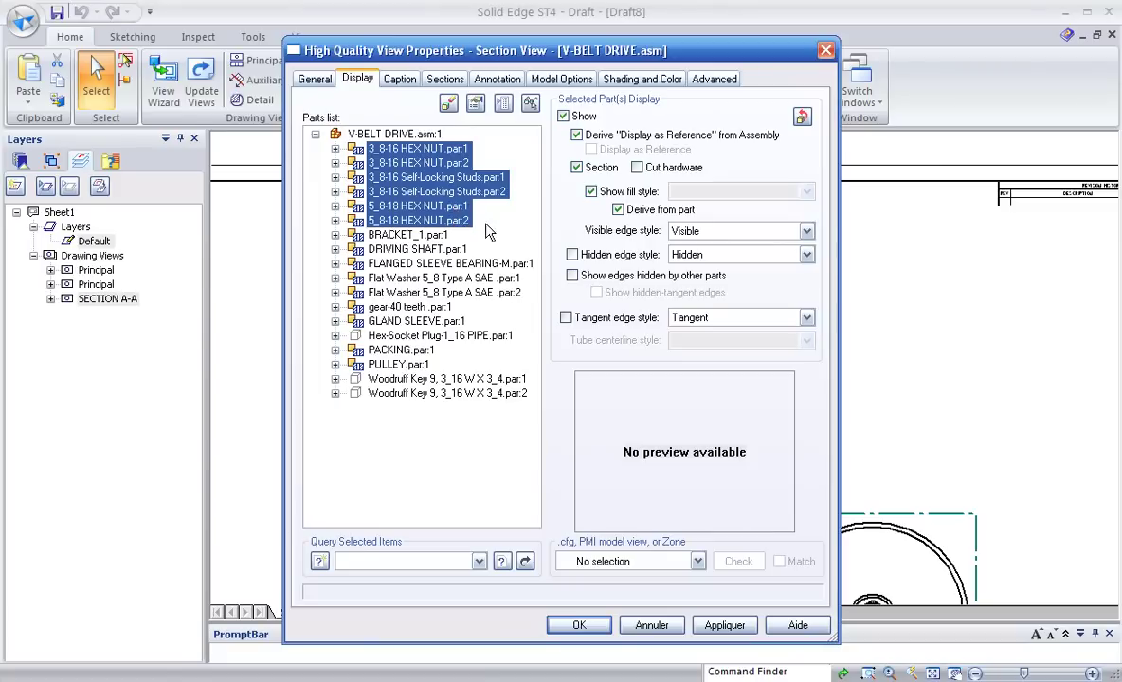
left_click(431, 251, "ctrl")
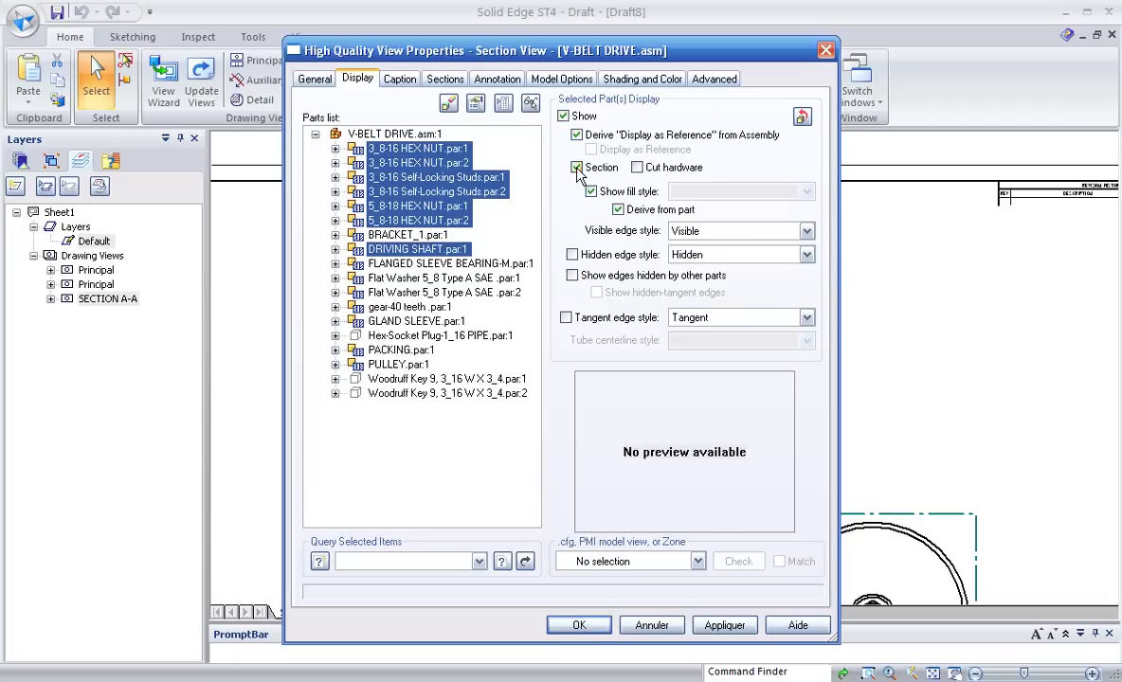
left_click(576, 168)
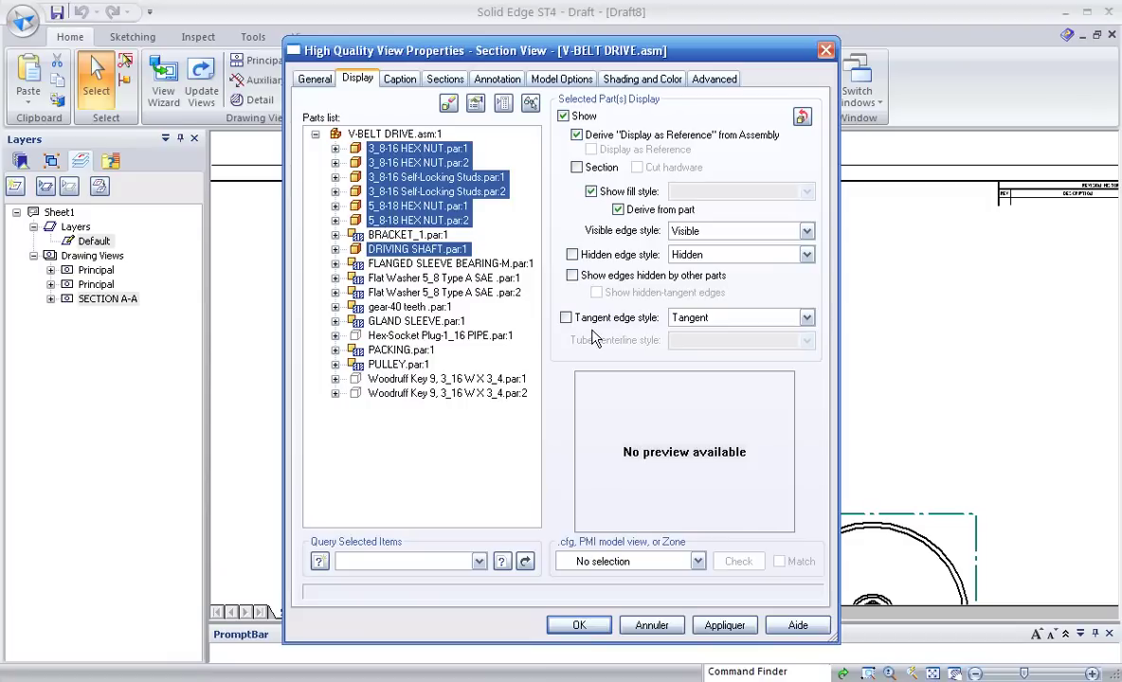
left_click(580, 626)
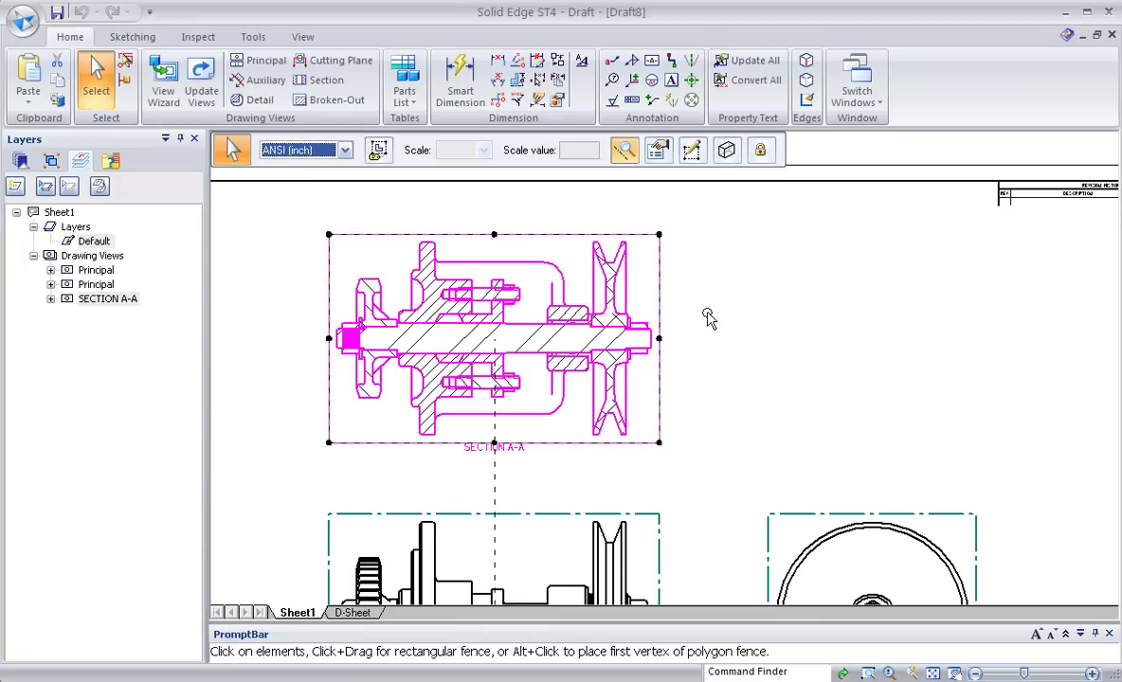
Run Update View on SECTION A-A so its cut geometry refreshes.
left_click(709, 317)
scroll(582, 312, "up", 2)
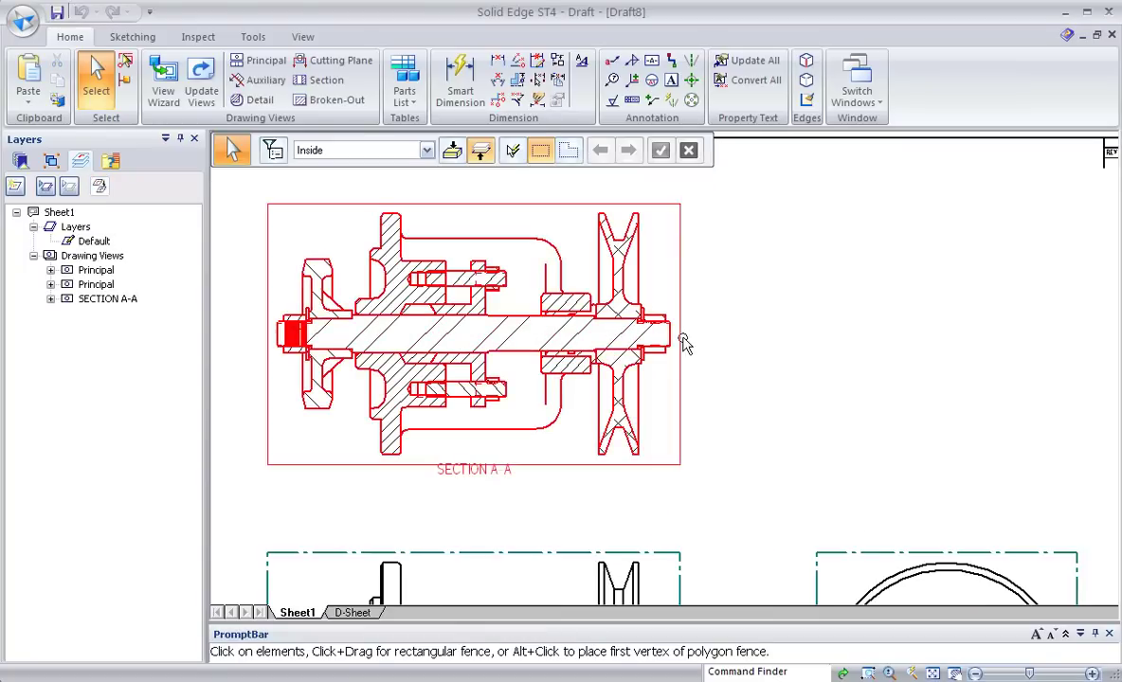
left_click(682, 303)
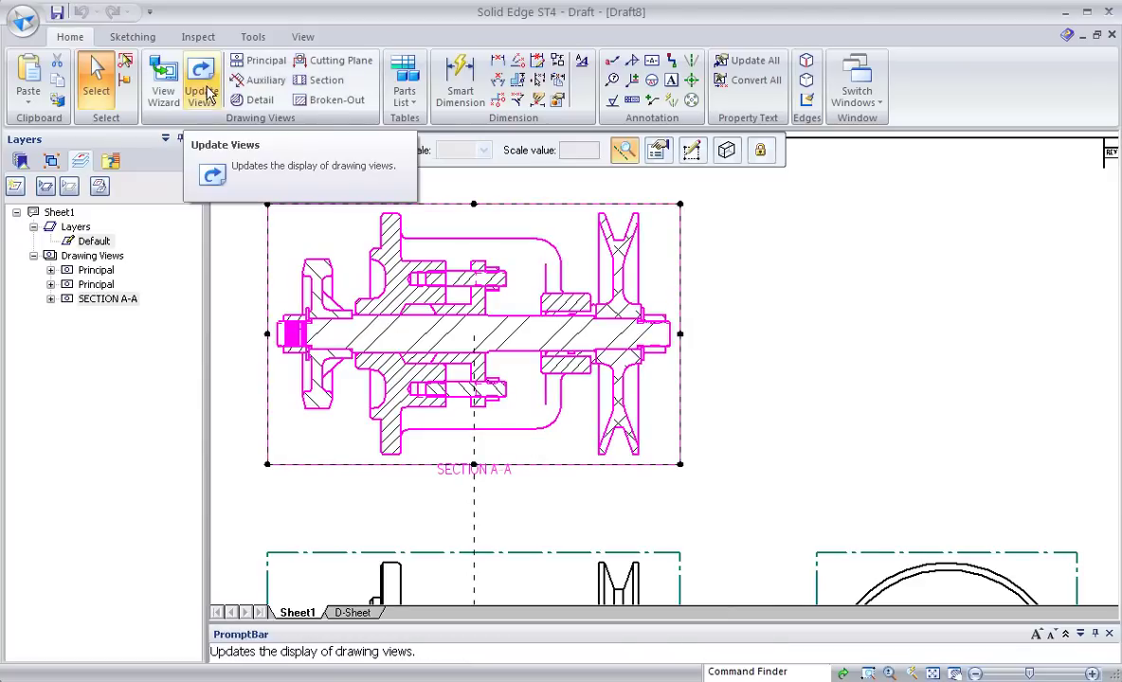
right_click(678, 286)
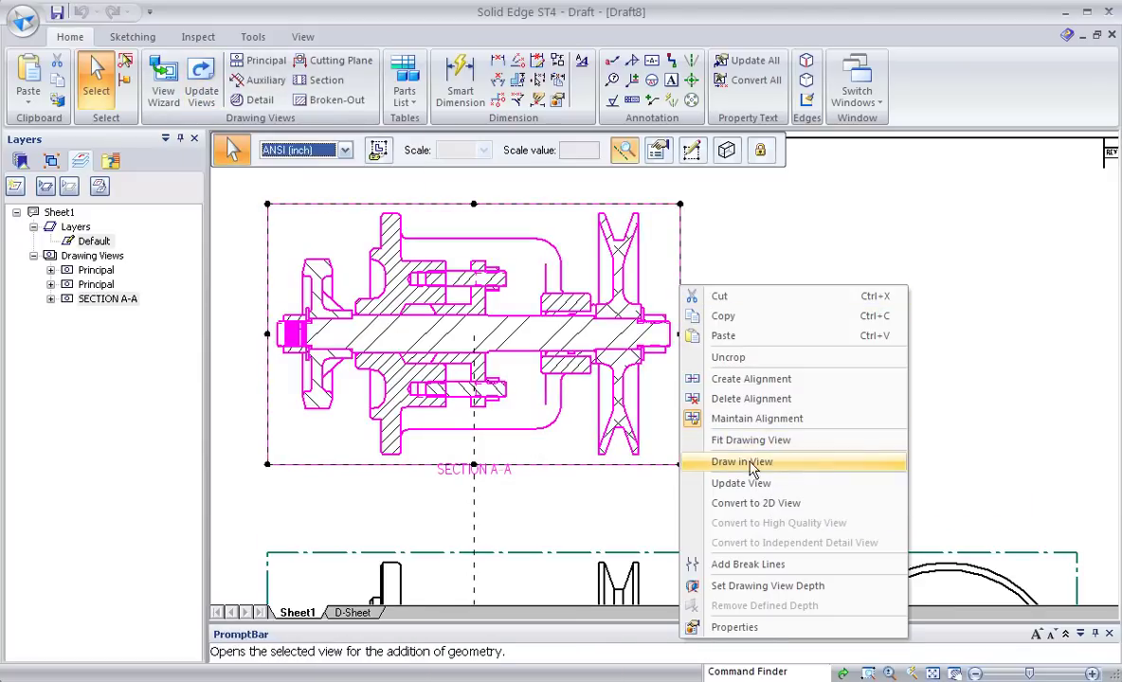
left_click(765, 485)
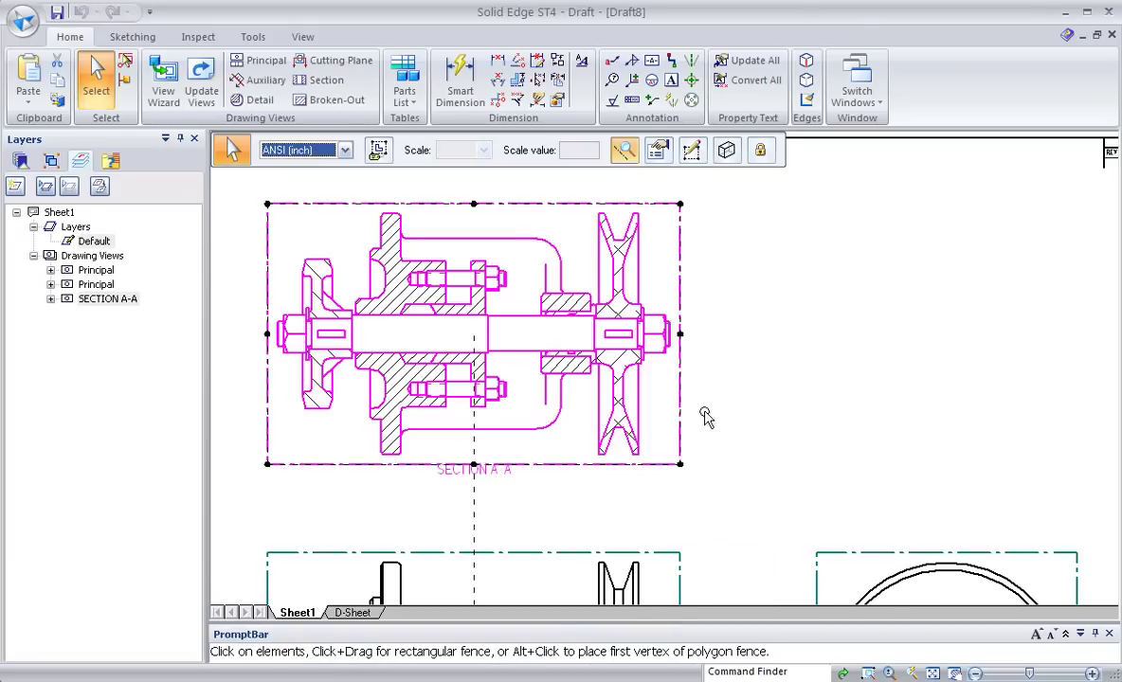
left_click(756, 393)
Zoom and pan down to bring the lower side and end views into sight.
scroll(756, 393, "up", 3)
scroll(843, 327, "up", 1)
scroll(814, 322, "down", 1)
scroll(835, 350, "down", 1)
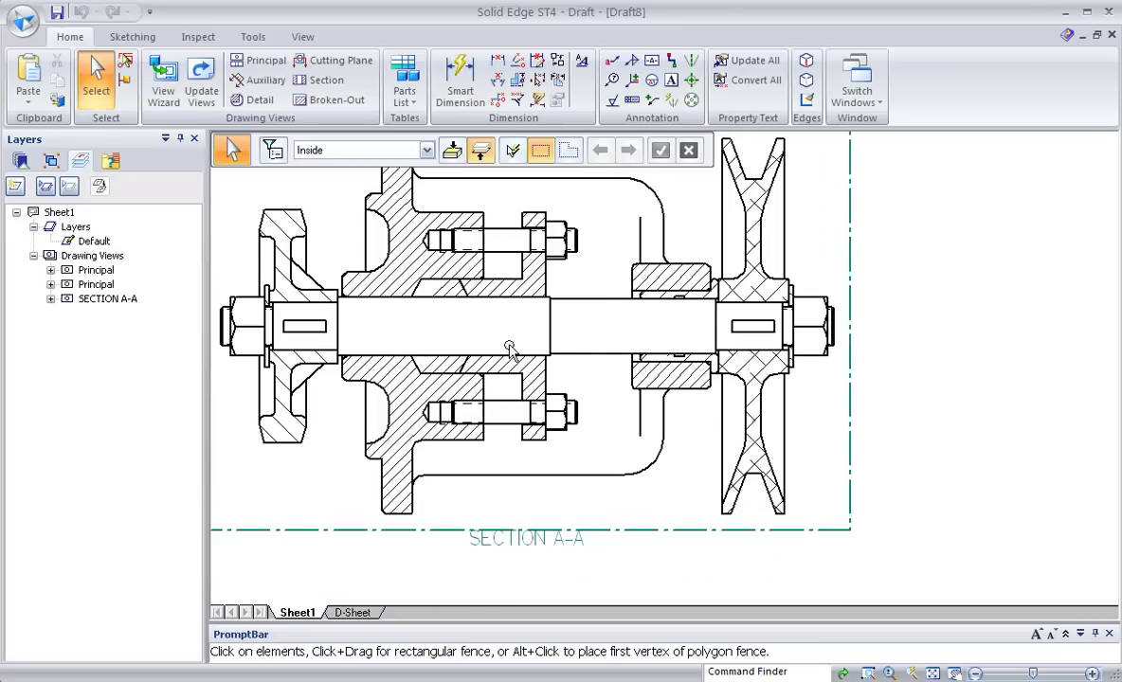
scroll(528, 354, "down", 1)
scroll(568, 332, "down", 1)
scroll(599, 315, "down", 1)
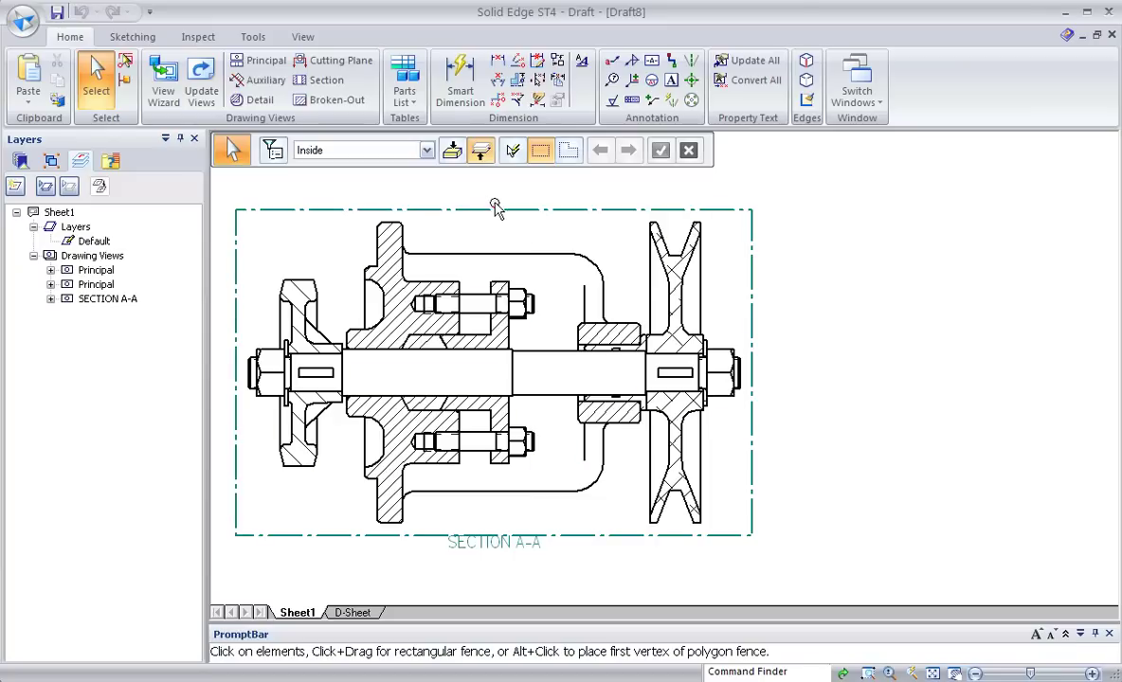
scroll(436, 242, "down", 1)
scroll(725, 418, "down", 1)
middle_click_drag(726, 418, 696, 284)
middle_click_drag(679, 404, 671, 318)
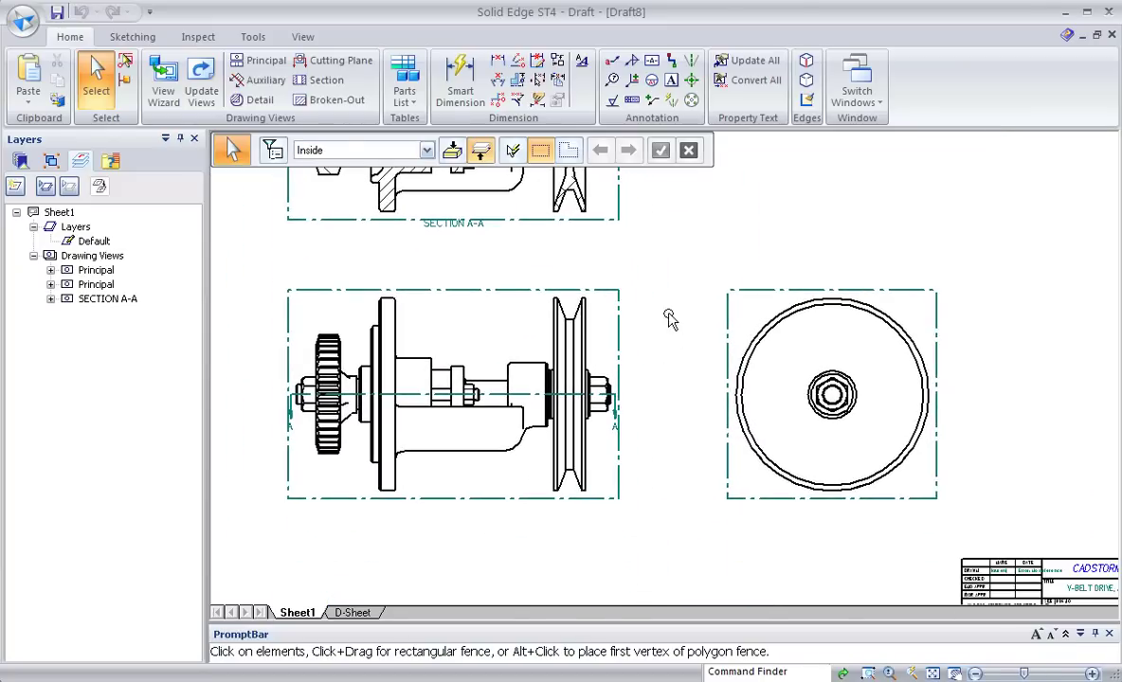
scroll(679, 405, "up", 1)
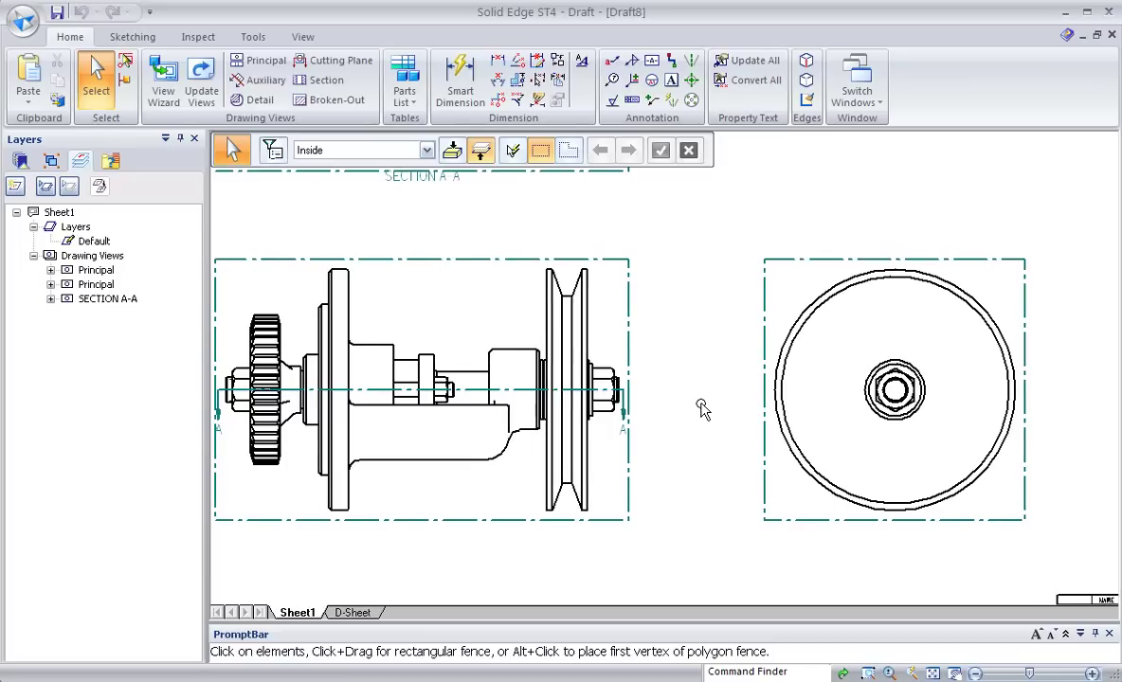
Start a broken-out section on the front view, zoomed toward the pulley.
left_click(334, 101)
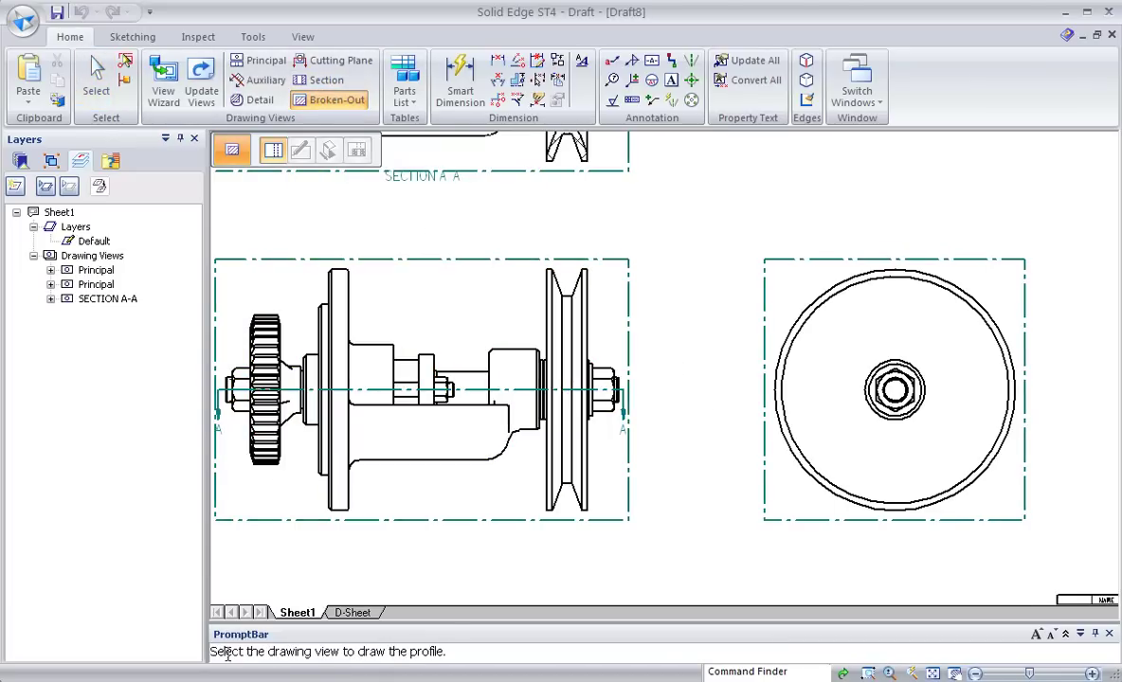
left_click(572, 334)
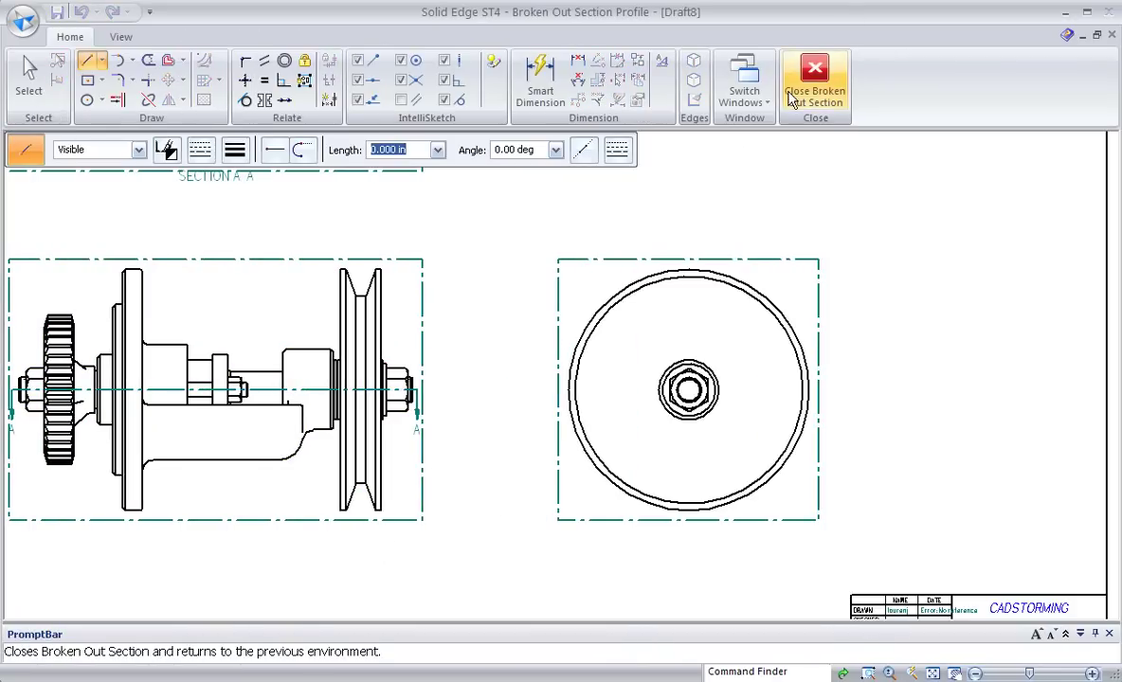
scroll(1011, 426, "up", 1)
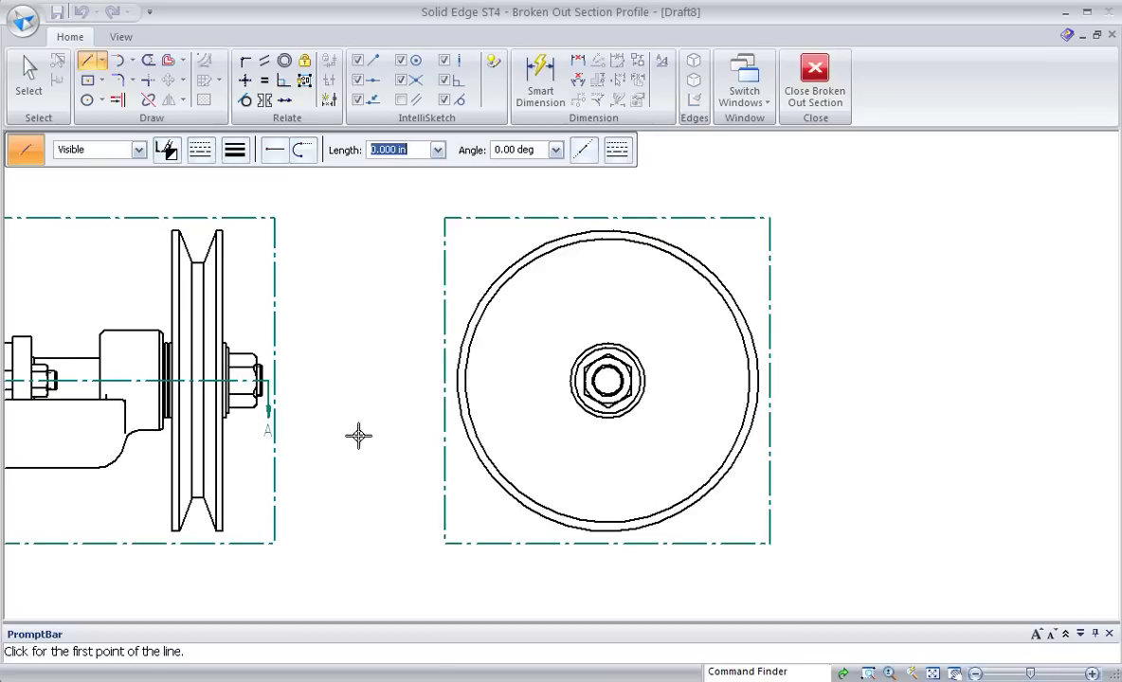
middle_click_drag(358, 433, 655, 423)
scroll(523, 412, "up", 2)
scroll(524, 412, "up", 1)
scroll(607, 444, "down", 2)
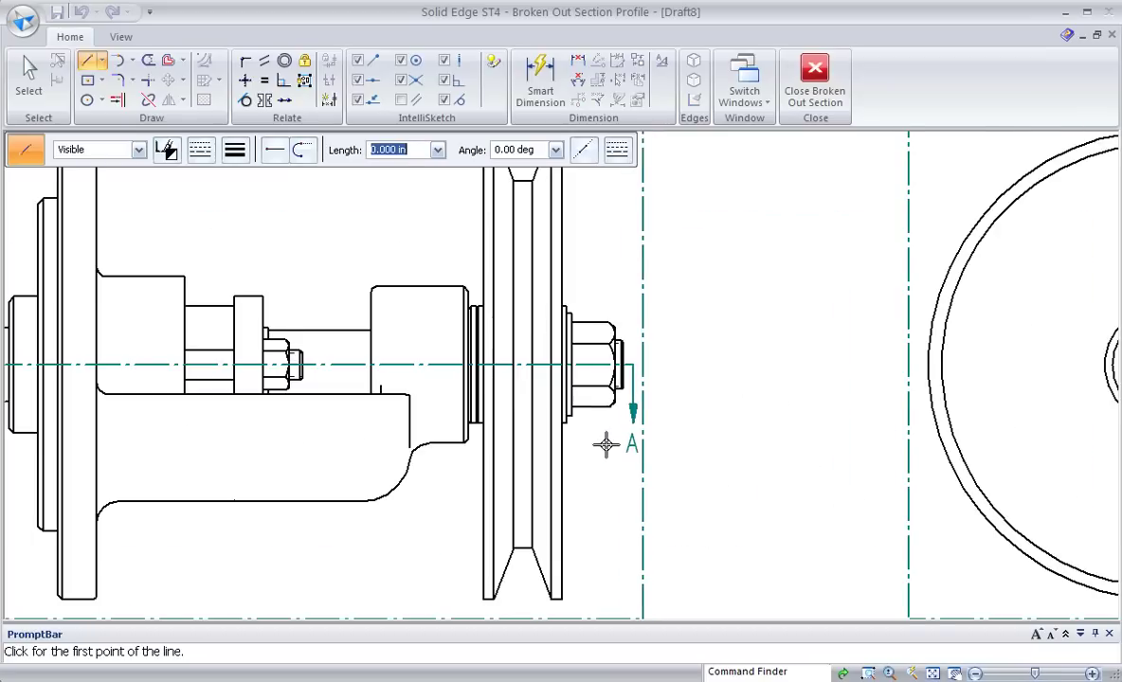
scroll(606, 463, "up", 1)
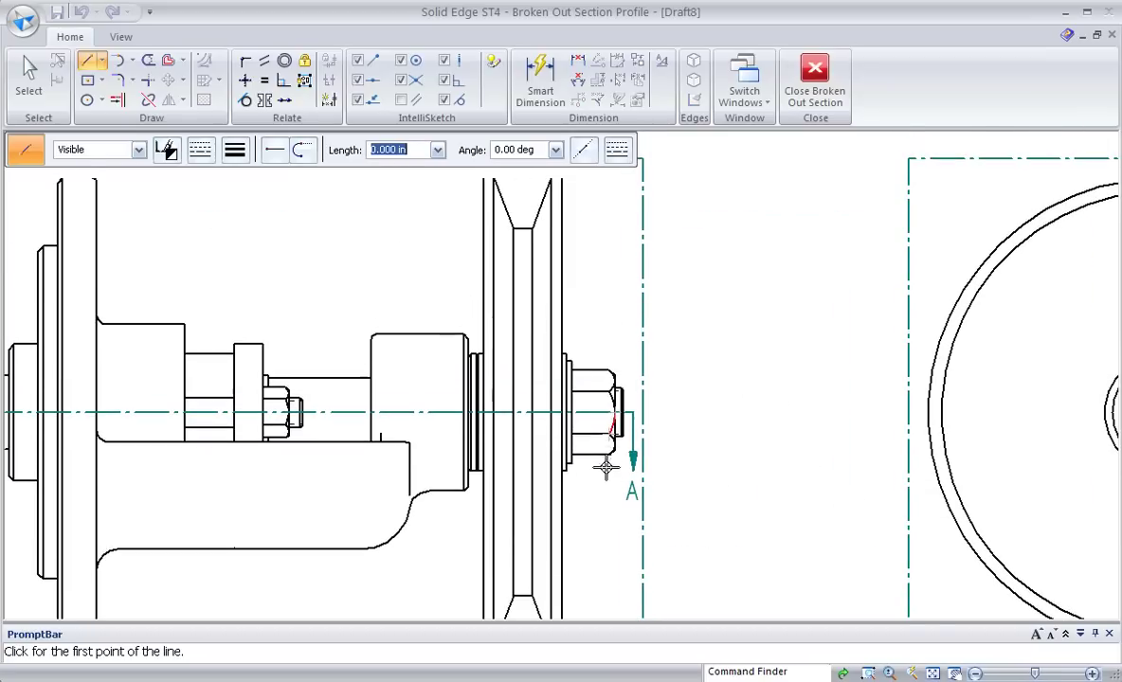
Sketch a closed freehand Curve around the pulley hub and close the profile.
left_click(106, 62)
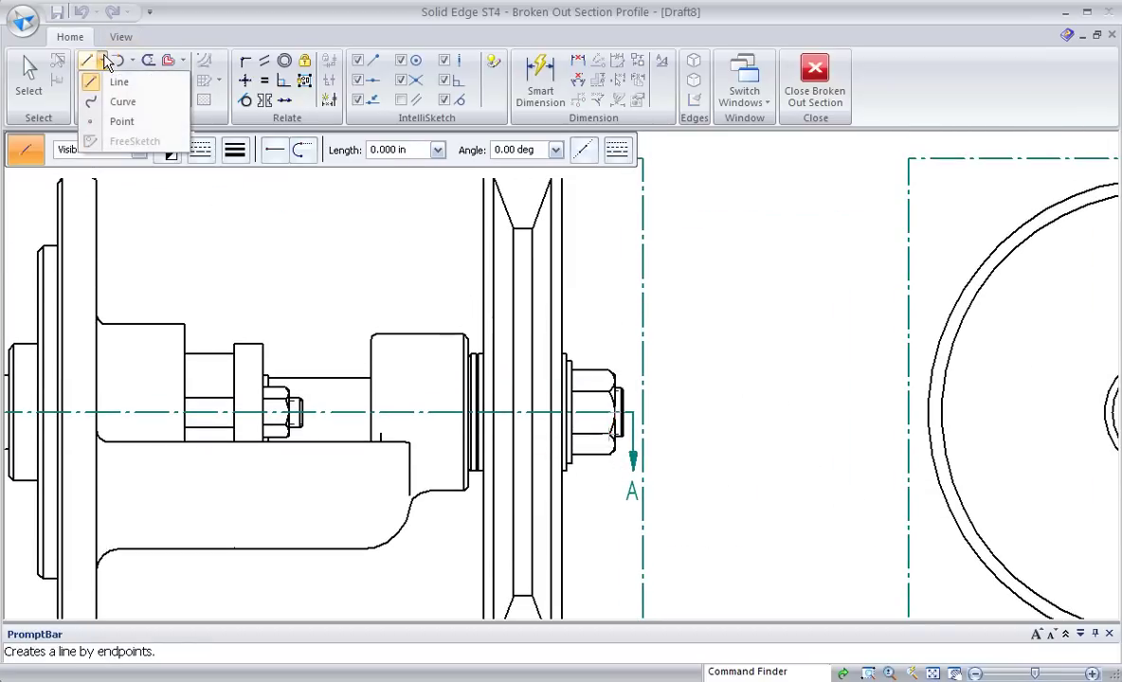
left_click(121, 103)
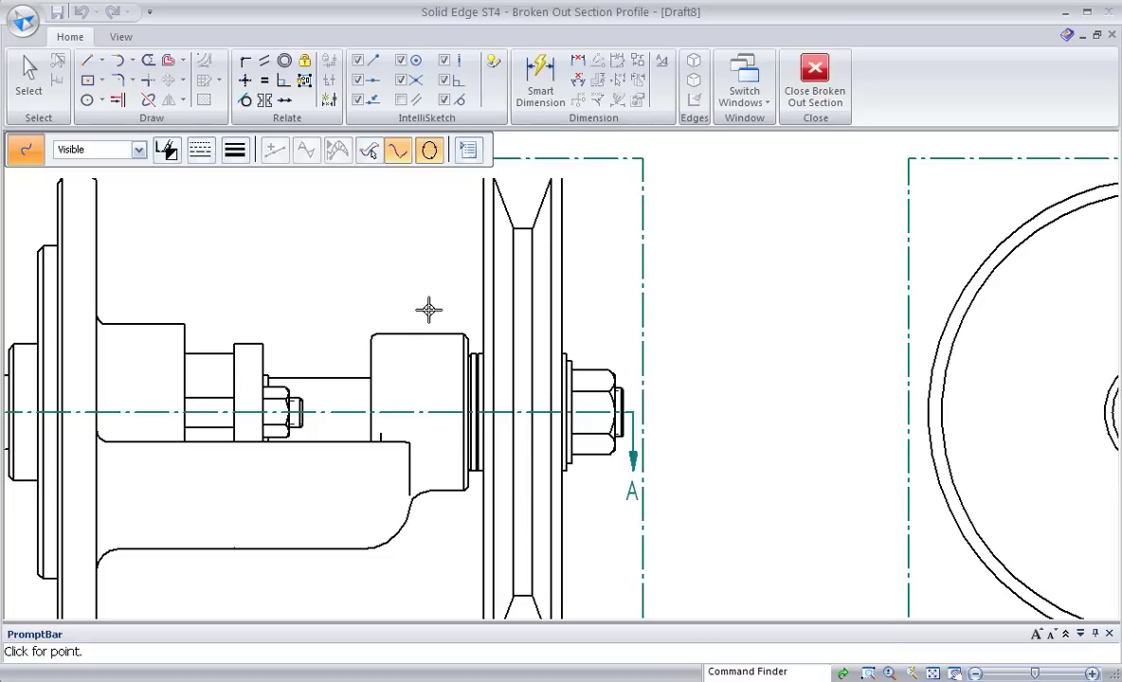
mouse_move(419, 309)
left_mouse_down()
mouse_move(362, 399)
mouse_move(426, 429)
mouse_move(450, 510)
mouse_move(532, 505)
mouse_move(565, 458)
mouse_move(580, 481)
mouse_move(589, 363)
mouse_move(576, 328)
mouse_move(559, 334)
left_mouse_up()
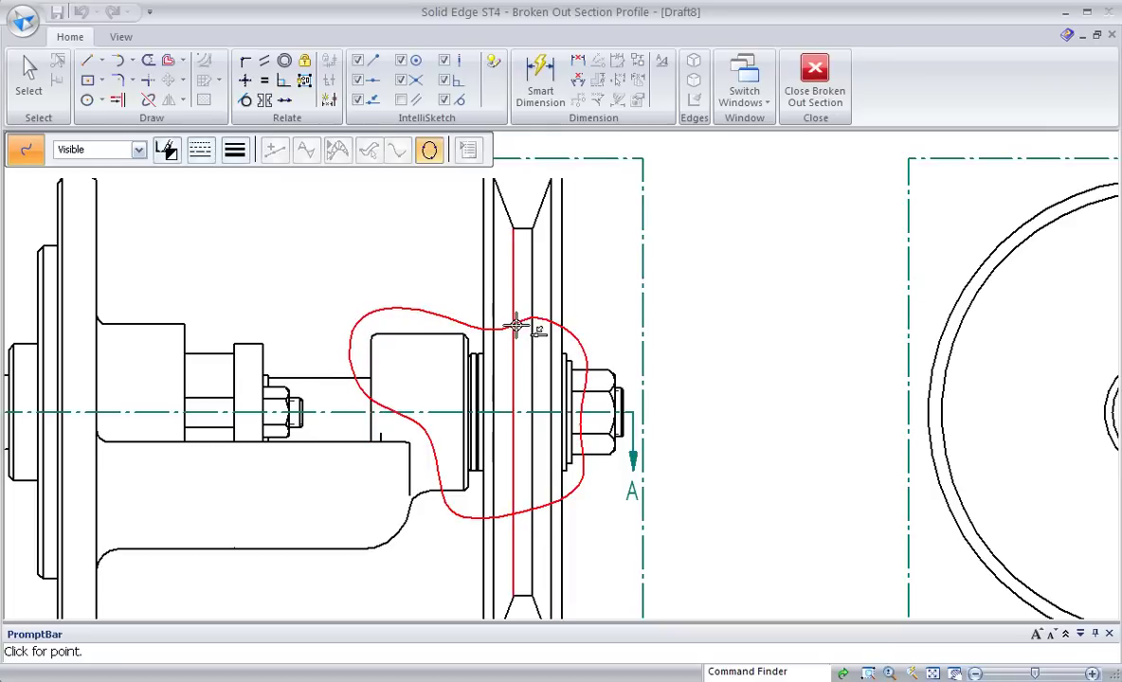
left_click(437, 307)
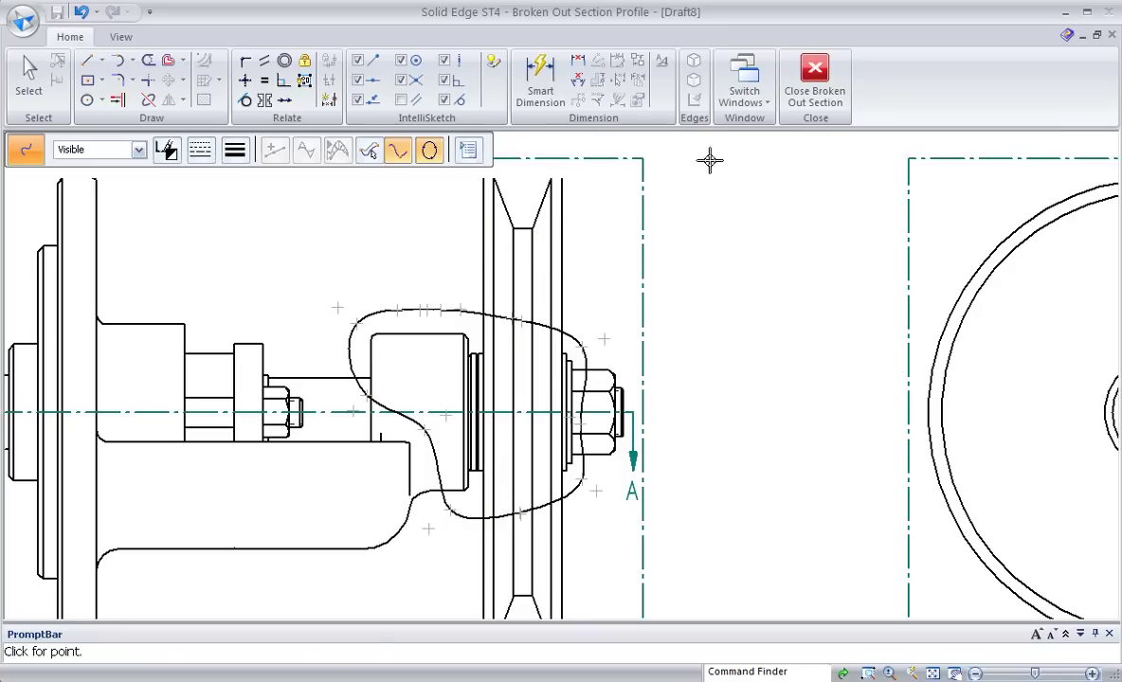
left_click(815, 93)
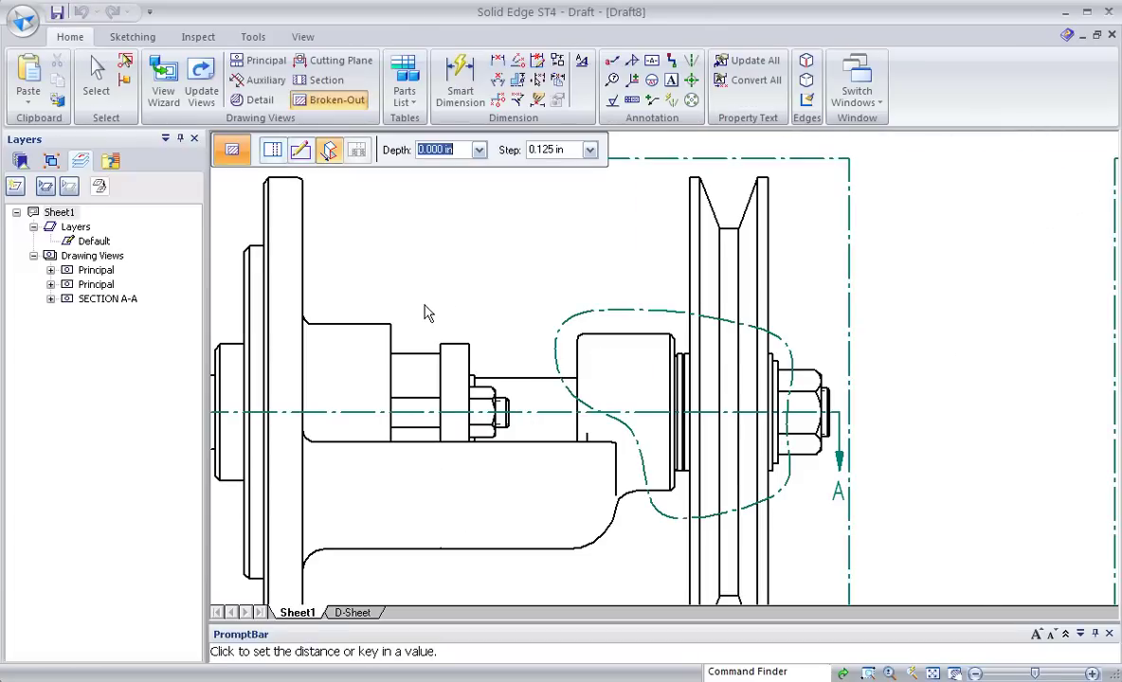
Set the cut depth at the shaft in SECTION A-A and apply the cutout to the front view.
scroll(426, 314, "down", 3)
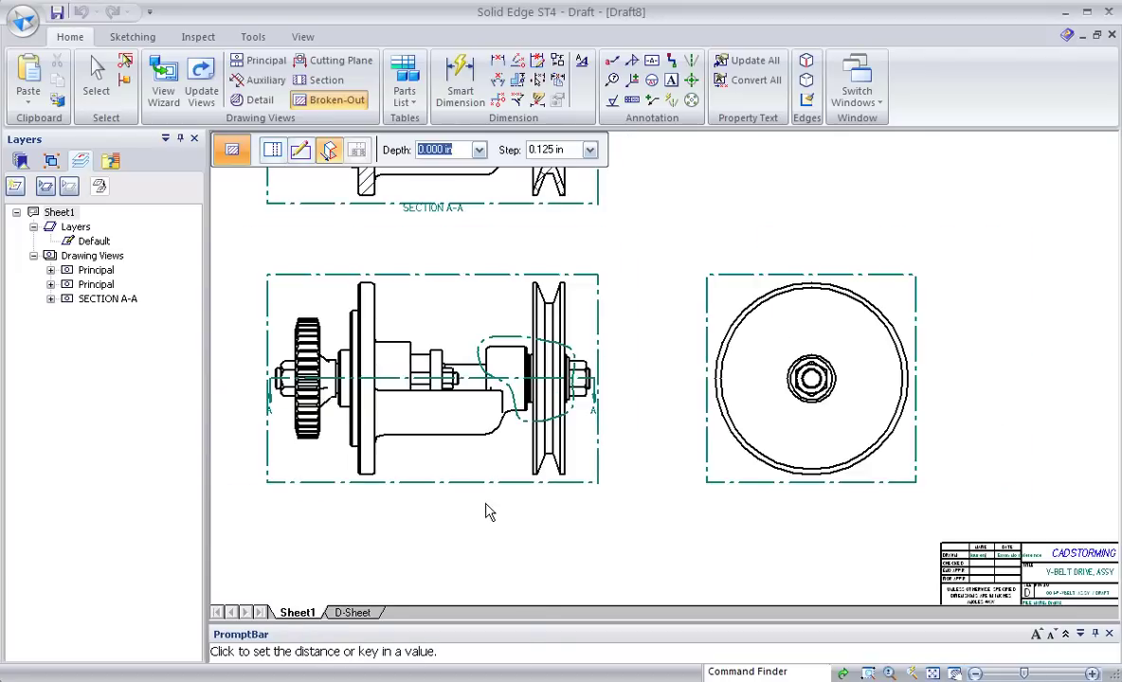
scroll(488, 511, "down", 2)
scroll(454, 474, "down", 2)
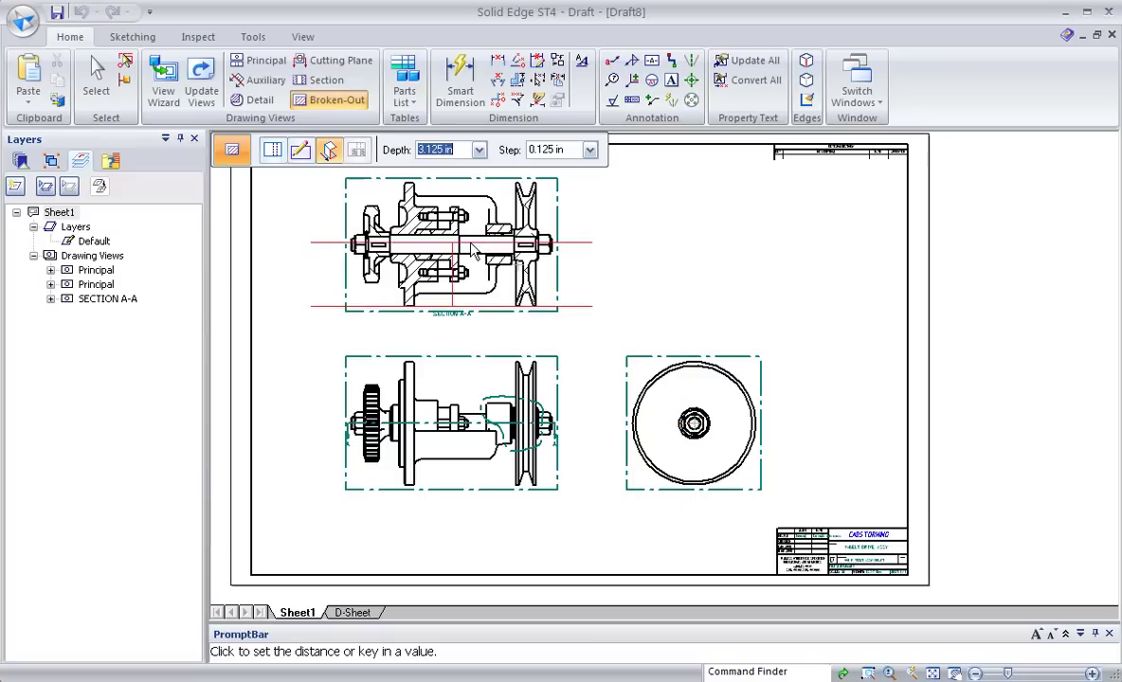
scroll(461, 249, "up", 3)
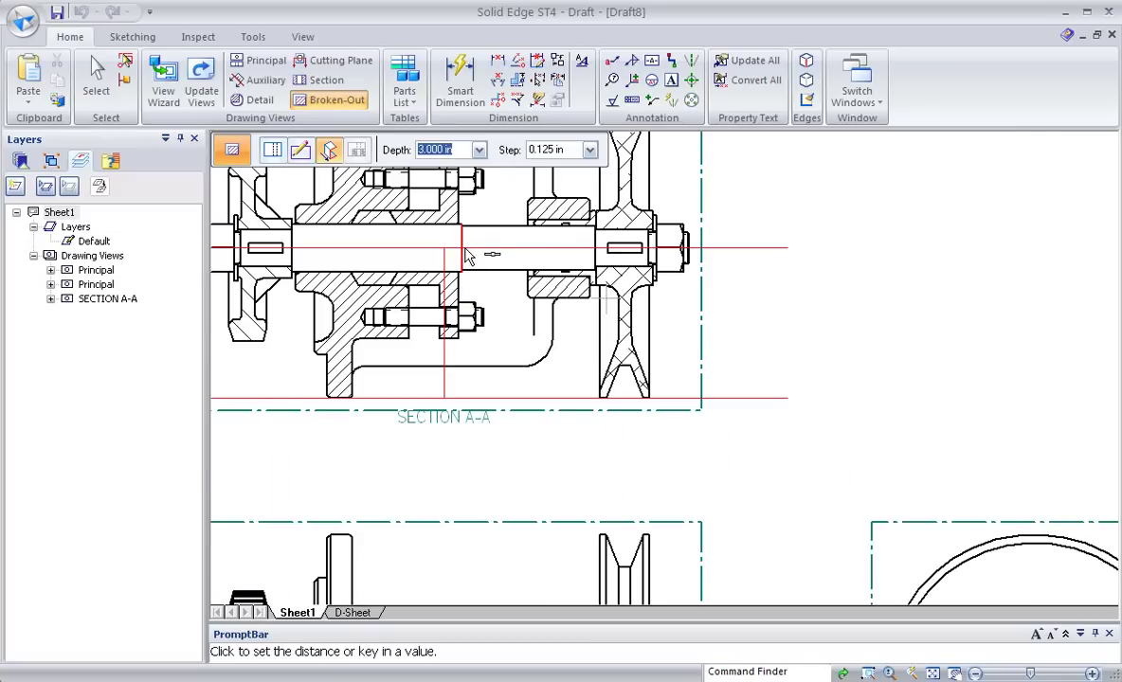
left_click(465, 254)
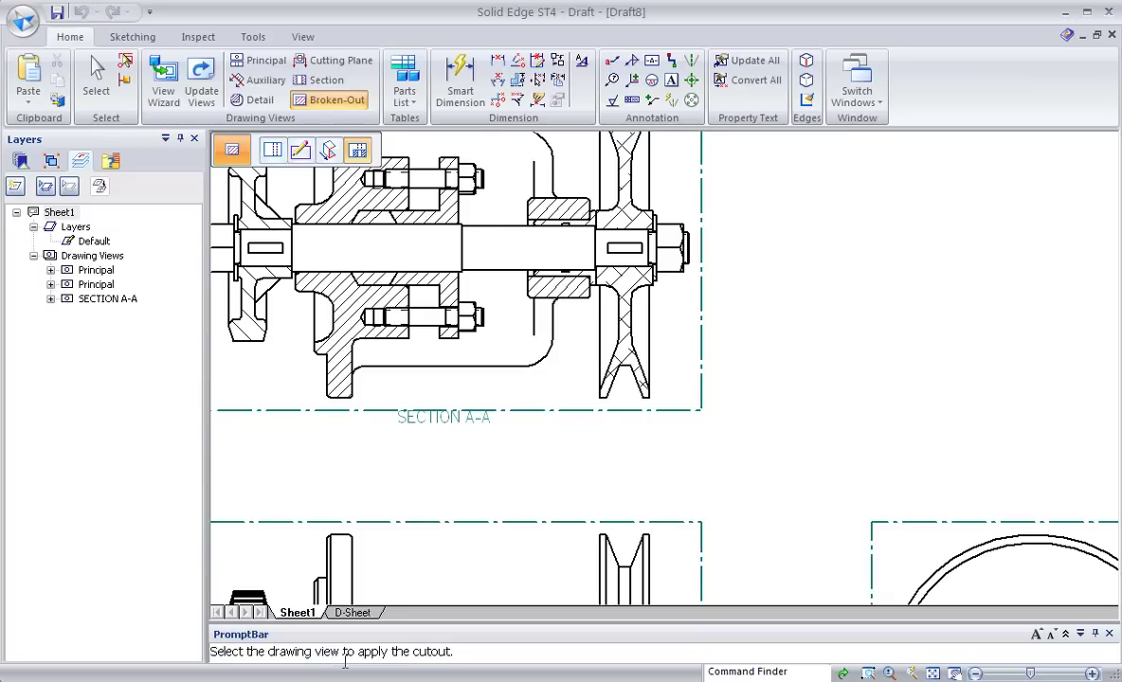
left_click(565, 521)
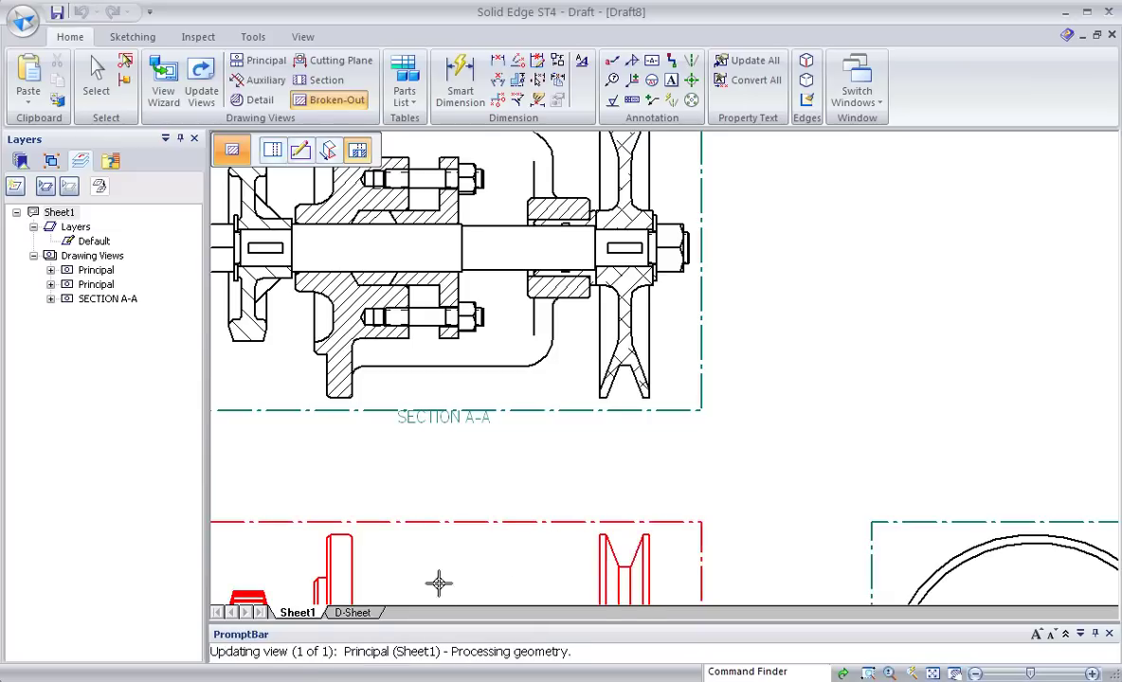
scroll(459, 483, "down", 2)
scroll(521, 483, "down", 2)
scroll(587, 514, "down", 1)
scroll(530, 493, "up", 2)
scroll(568, 426, "up", 2)
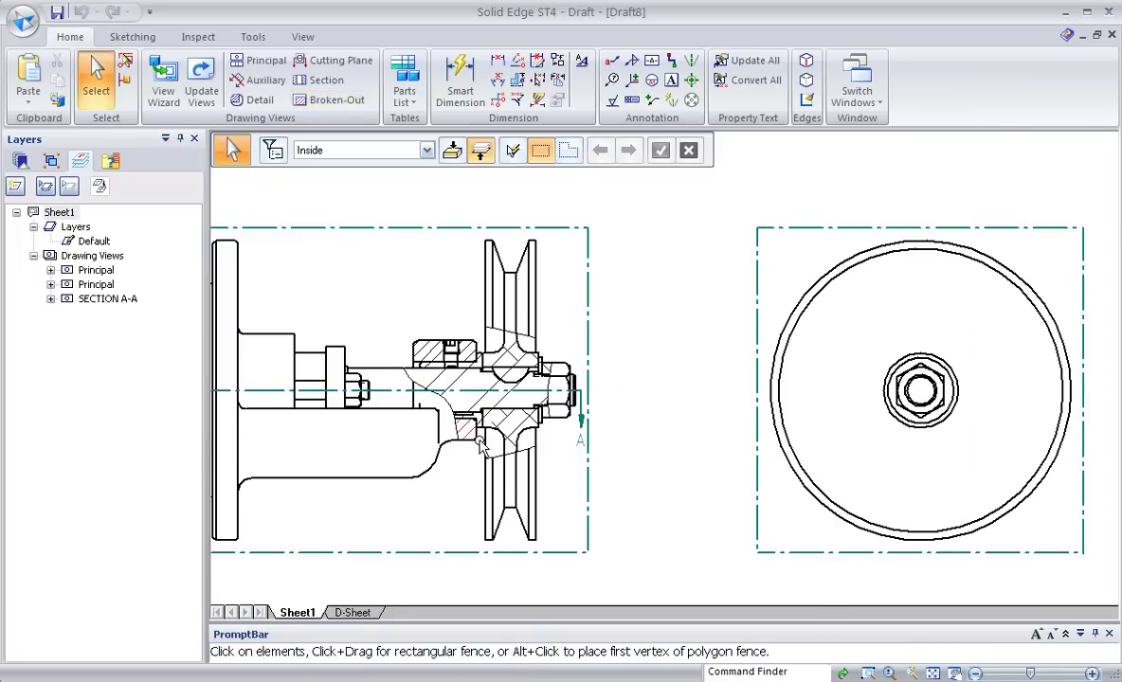
scroll(597, 360, "up", 1)
scroll(509, 312, "up", 1)
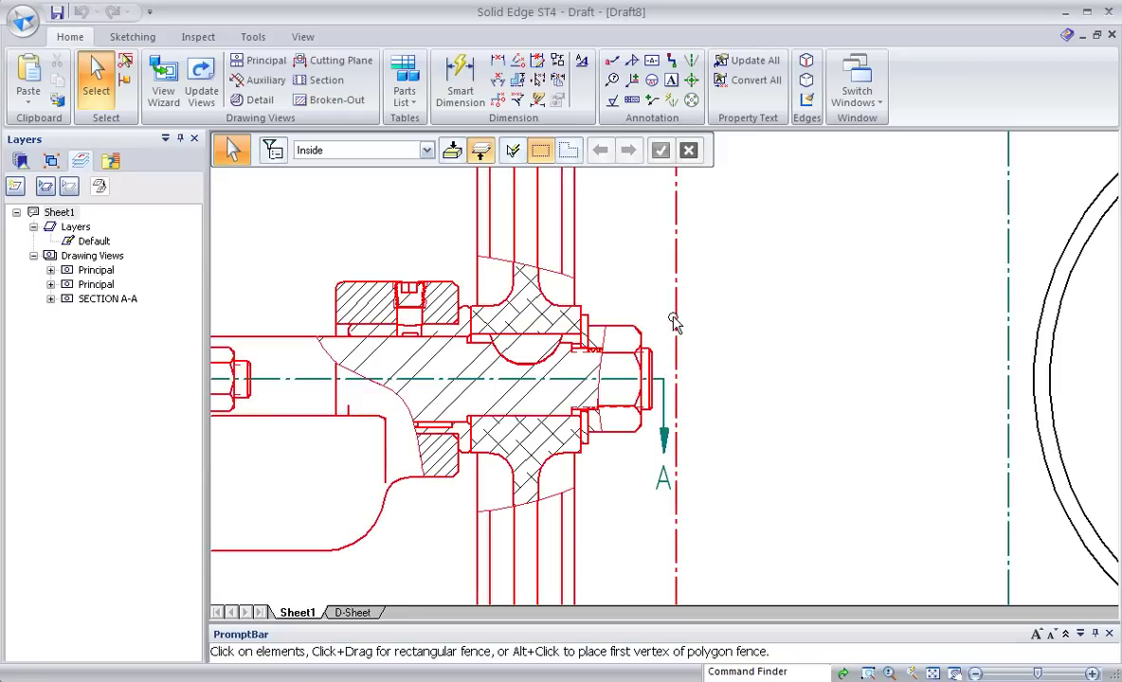
scroll(758, 398, "down", 1)
scroll(758, 374, "down", 1)
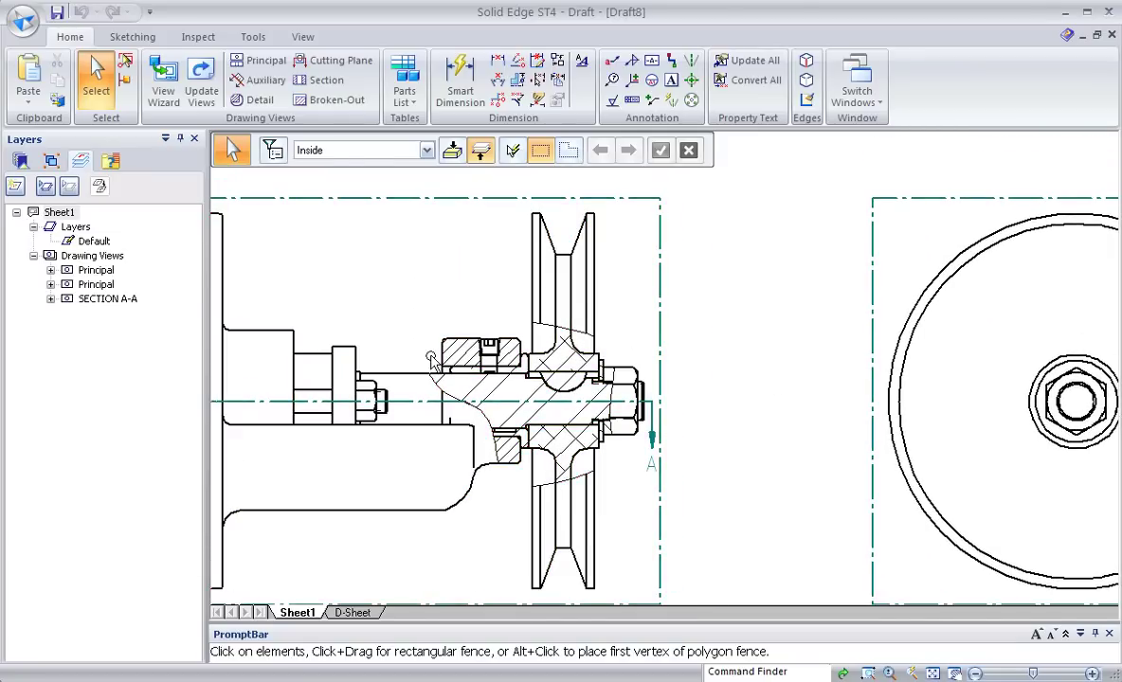
scroll(397, 347, "up", 2)
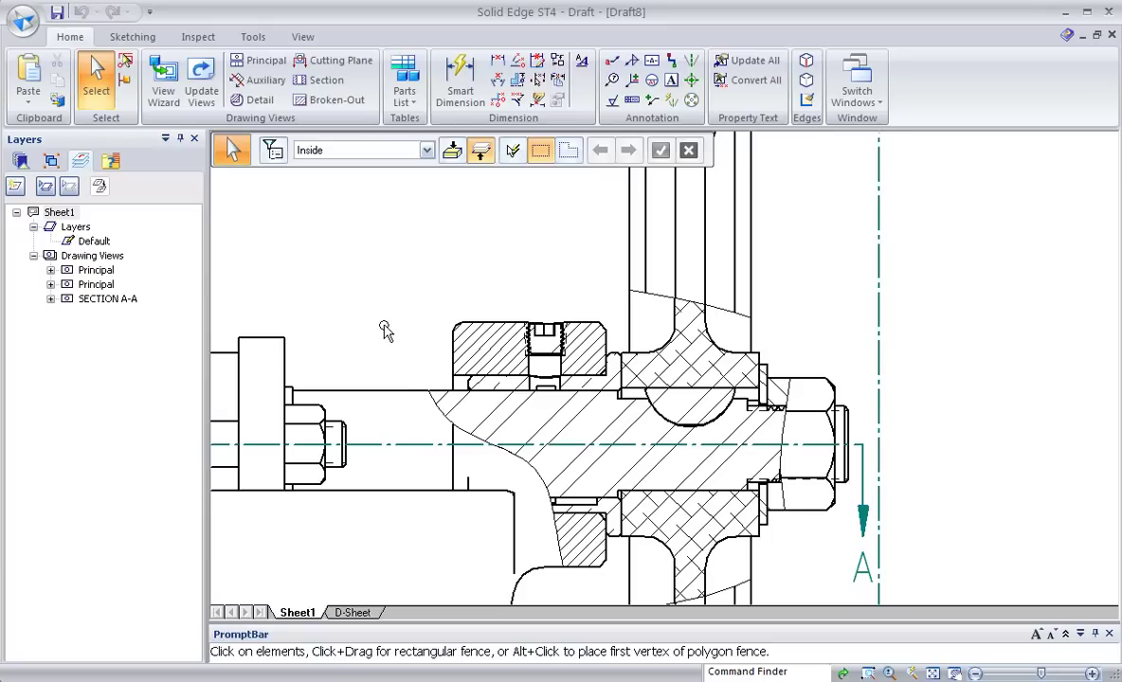
middle_click_drag(388, 329, 352, 328)
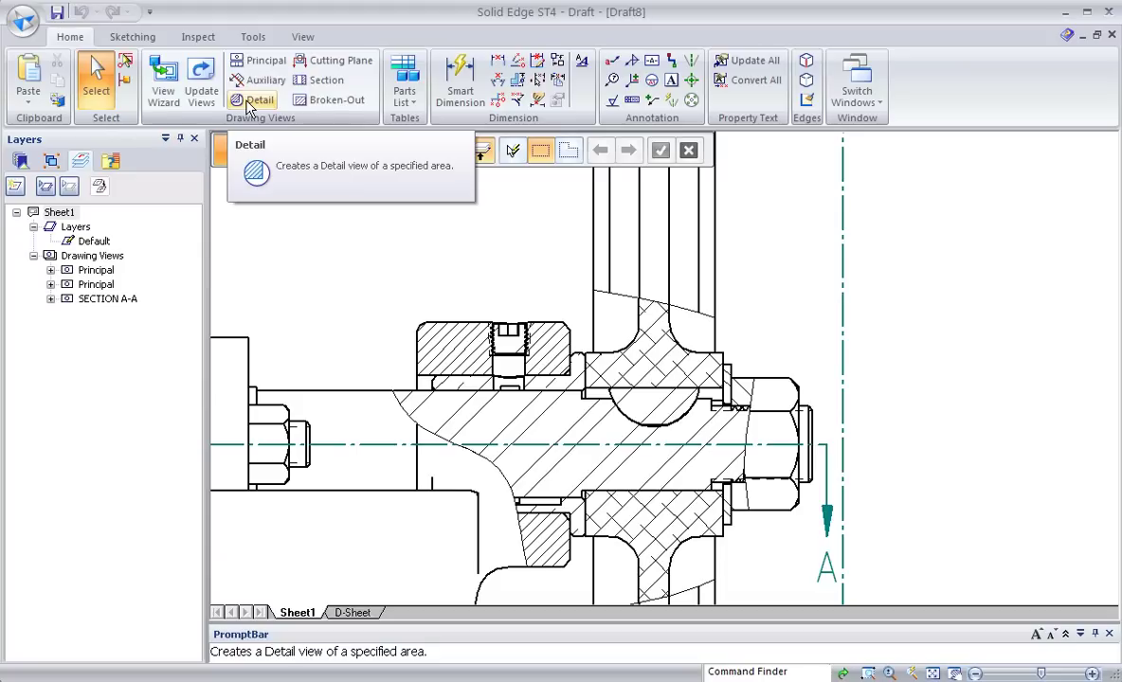
Circle the hub's collar setscrew and place DETAIL B below the front view.
left_click(249, 101)
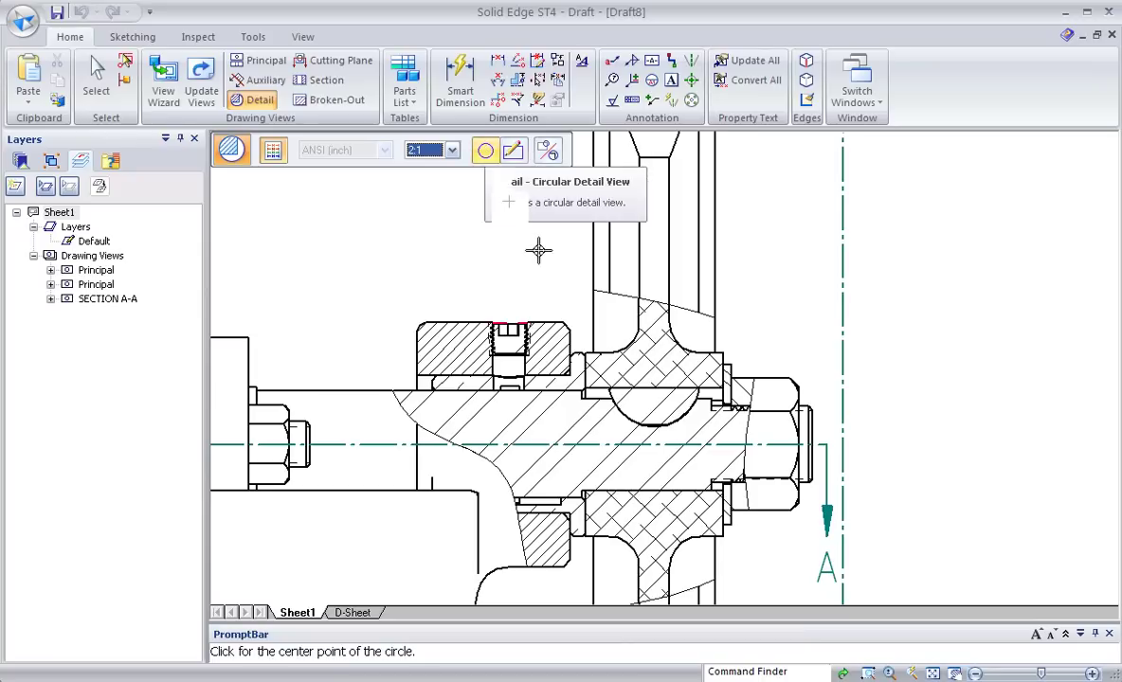
key("Up")
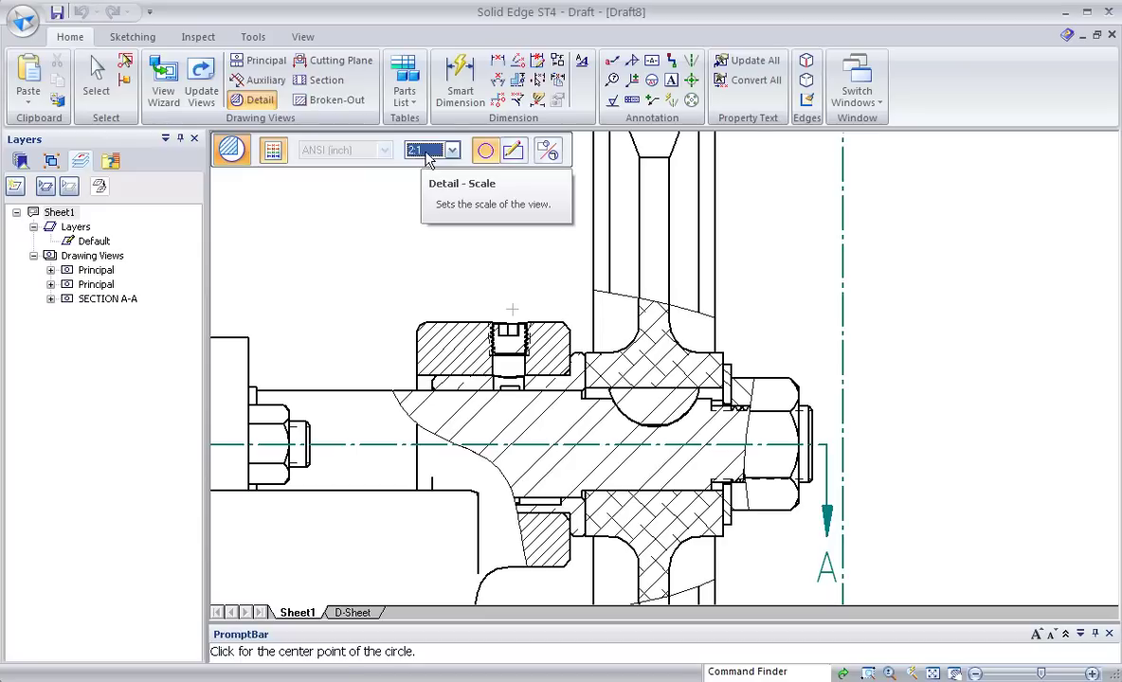
scroll(431, 150, "down", 1)
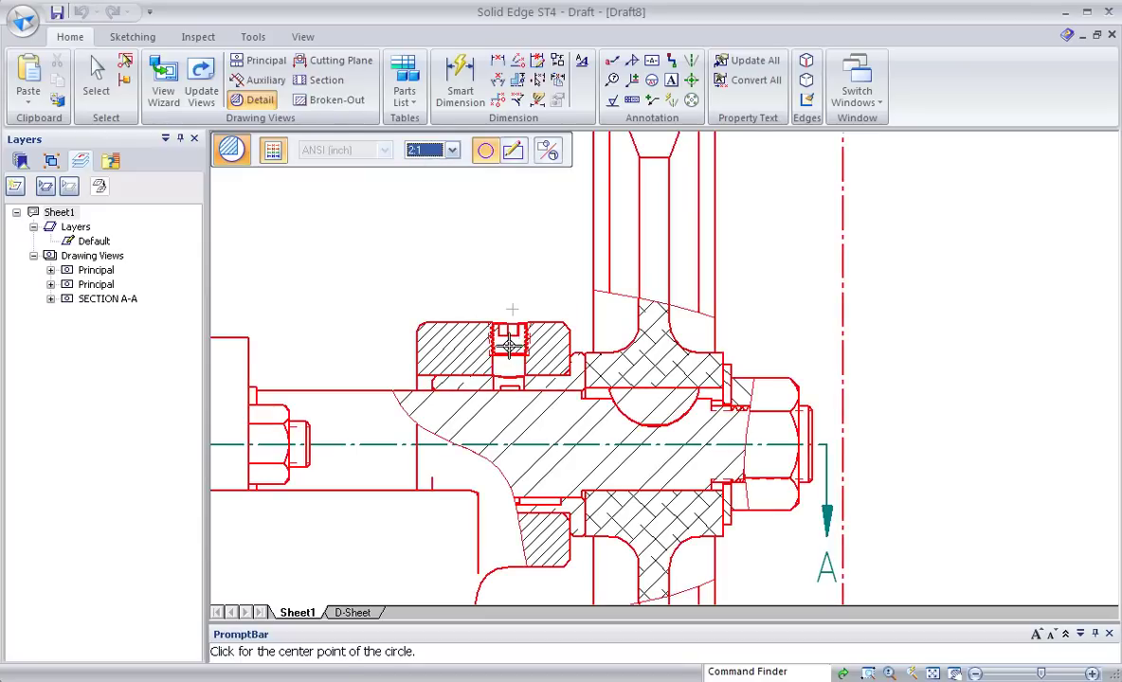
left_click(511, 348)
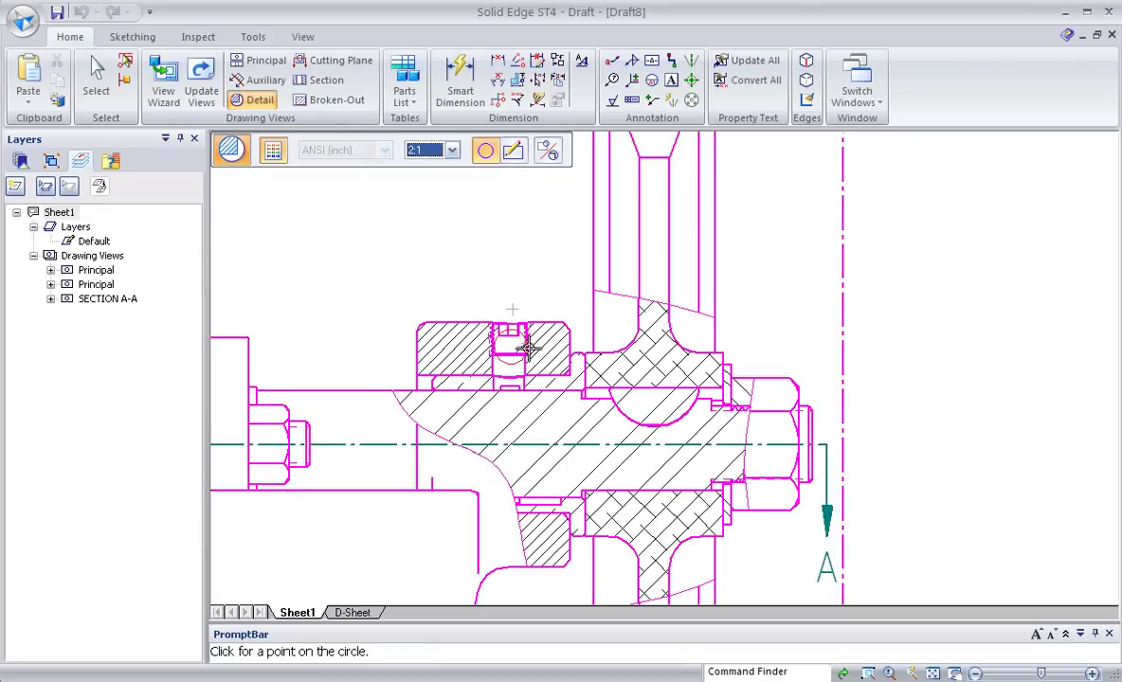
left_click(556, 397)
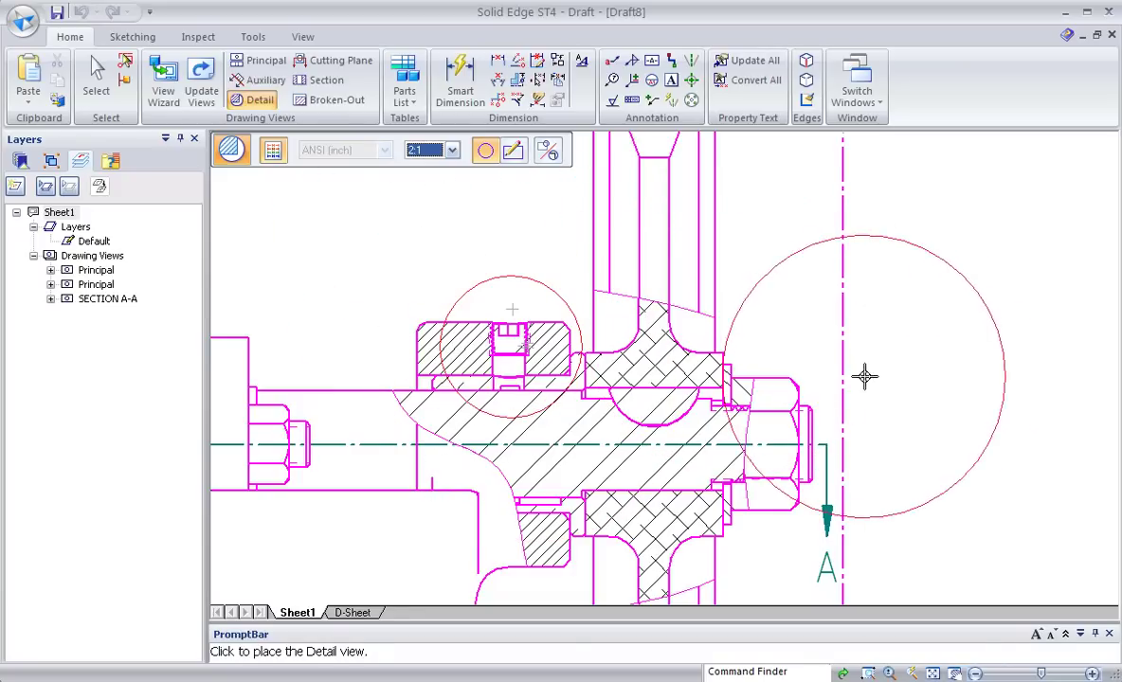
middle_click_drag(947, 375, 691, 269)
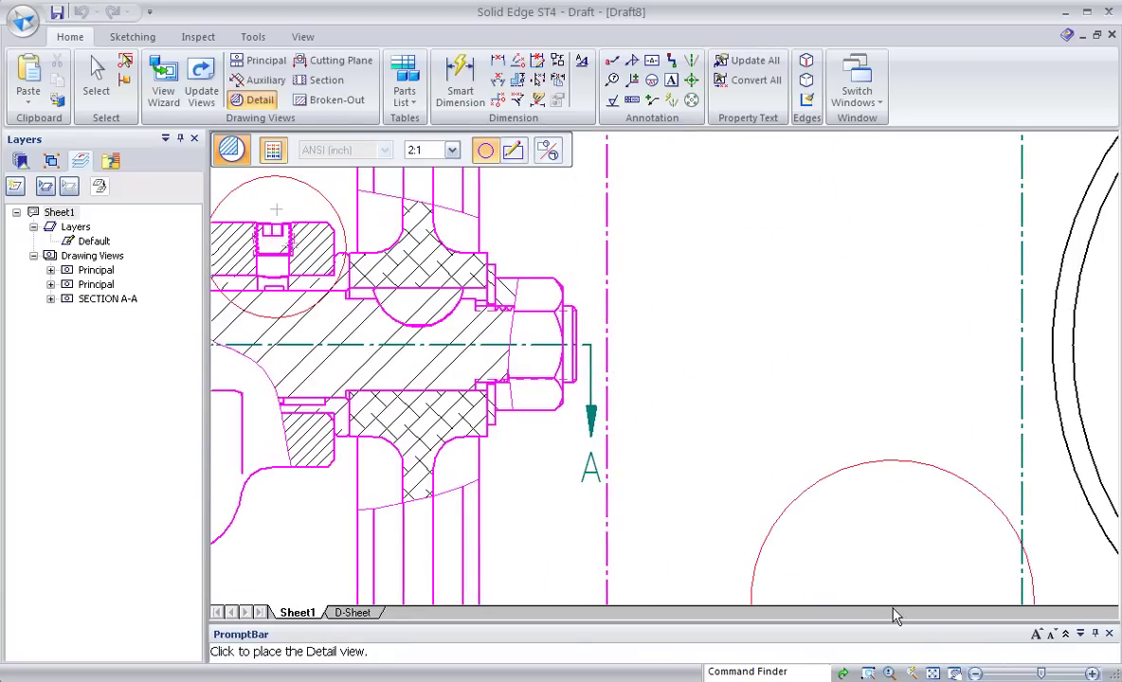
left_click(932, 673)
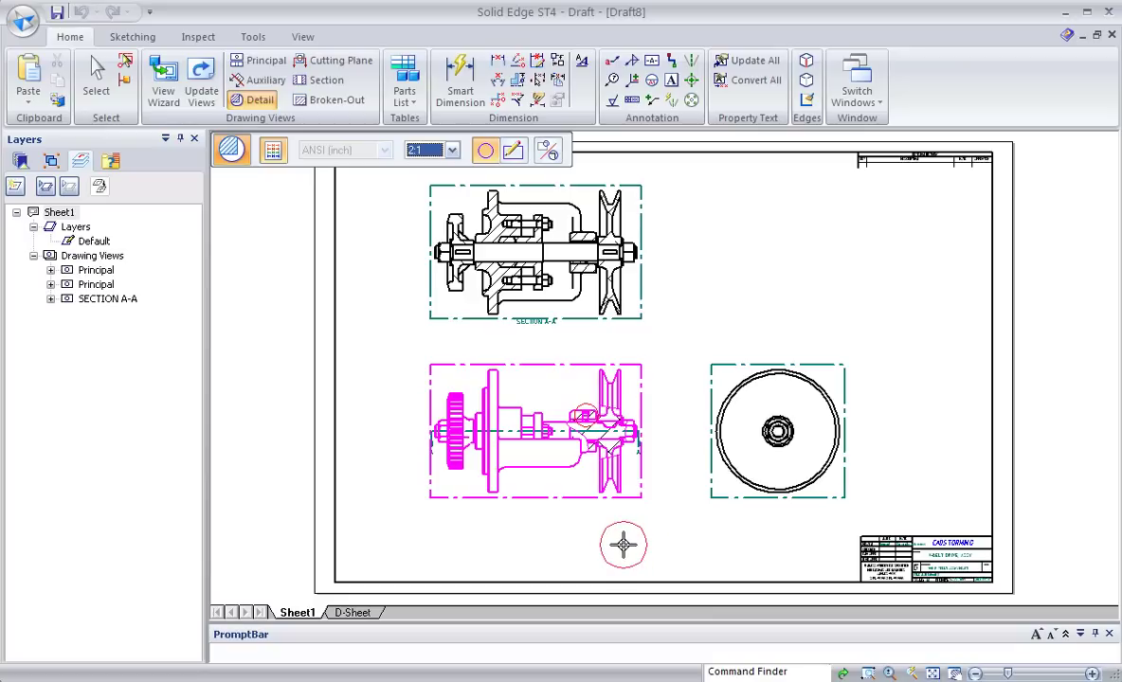
left_click(580, 540)
scroll(568, 556, "up", 2)
Drag the detail circle's B label from below the circle to above it.
scroll(624, 558, "up", 2)
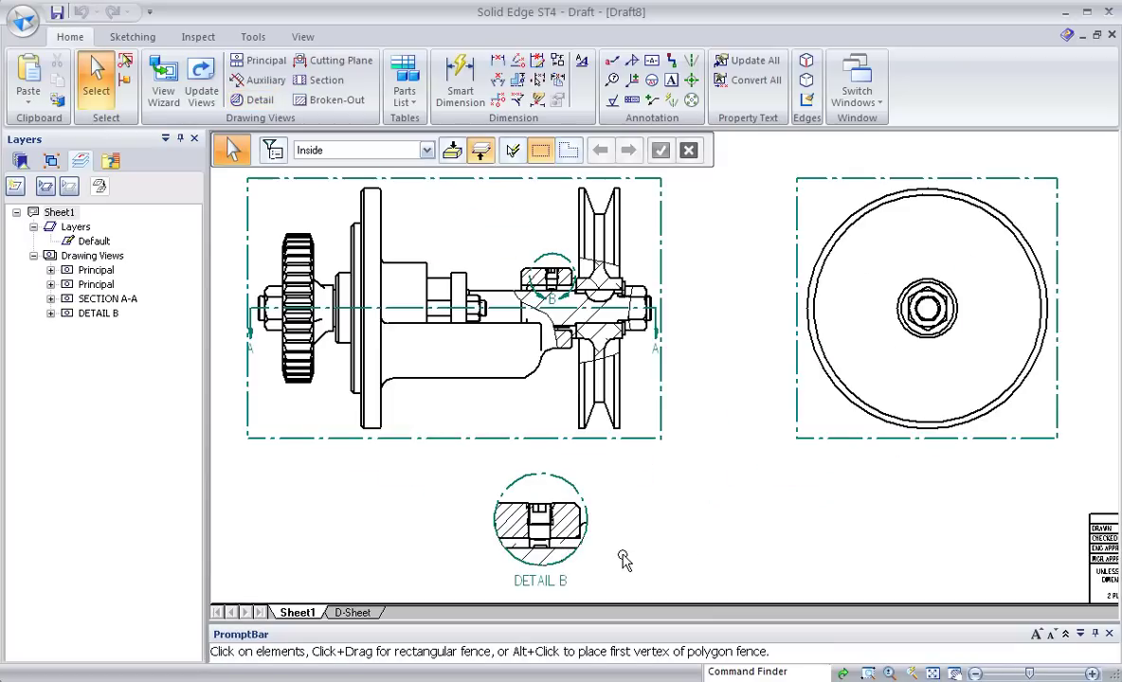
scroll(608, 440, "up", 1)
scroll(580, 454, "up", 2)
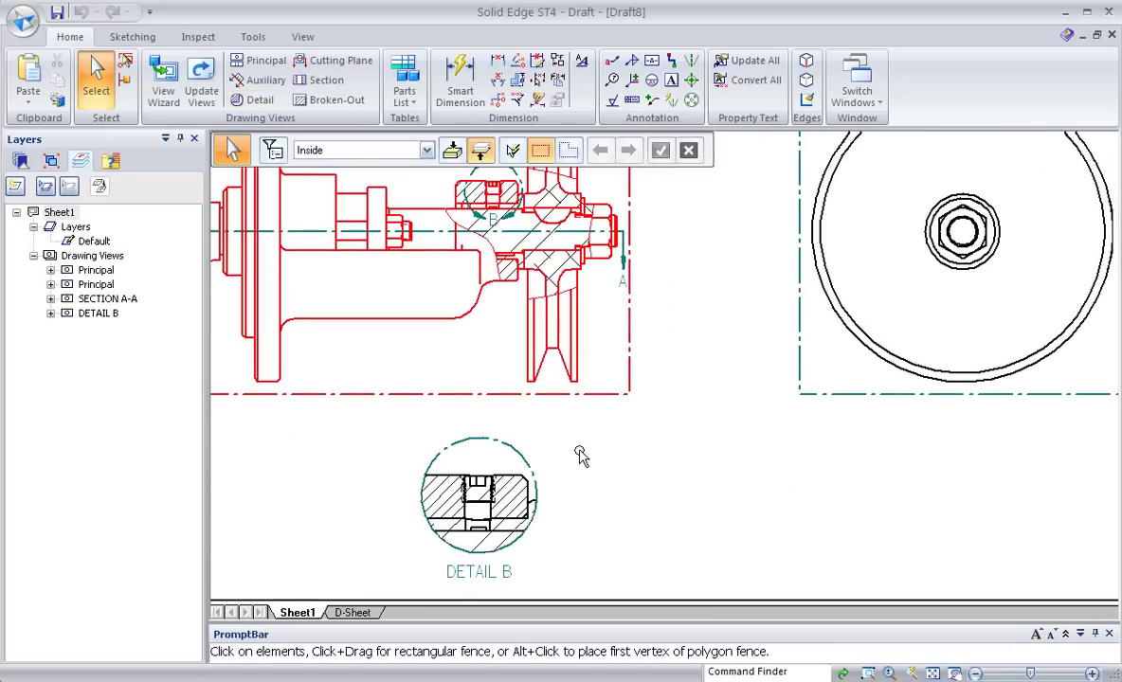
scroll(656, 312, "down", 1)
scroll(676, 466, "down", 2)
scroll(478, 312, "down", 2)
scroll(491, 322, "up", 2)
scroll(511, 318, "up", 1)
scroll(540, 314, "up", 1)
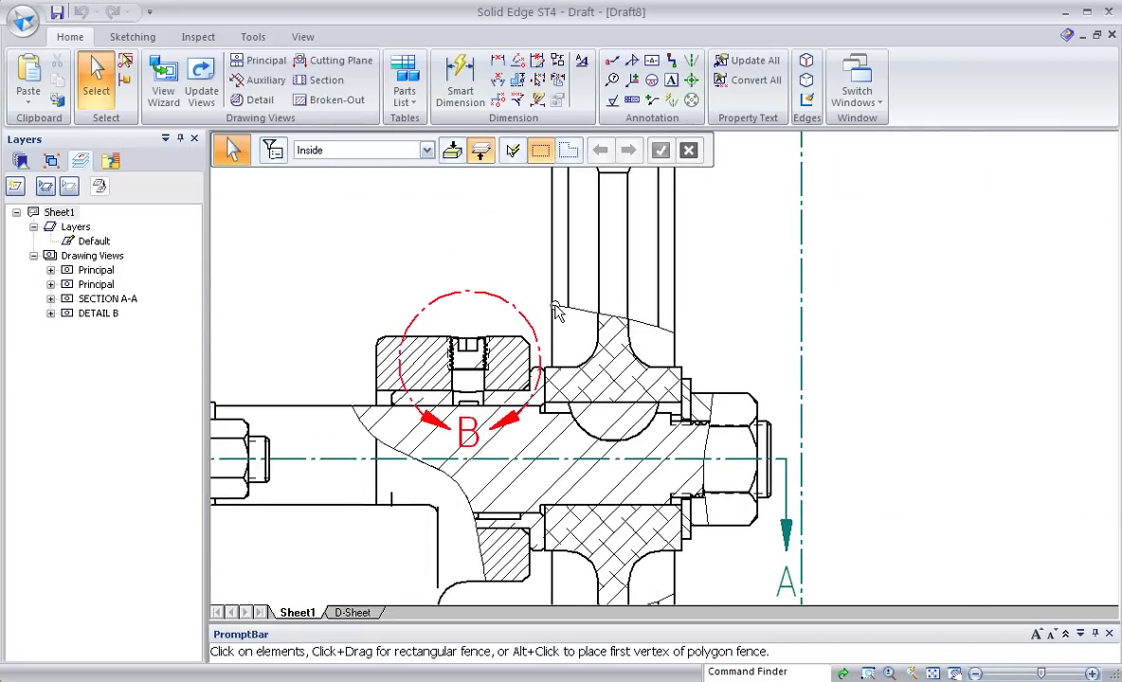
left_click(471, 431)
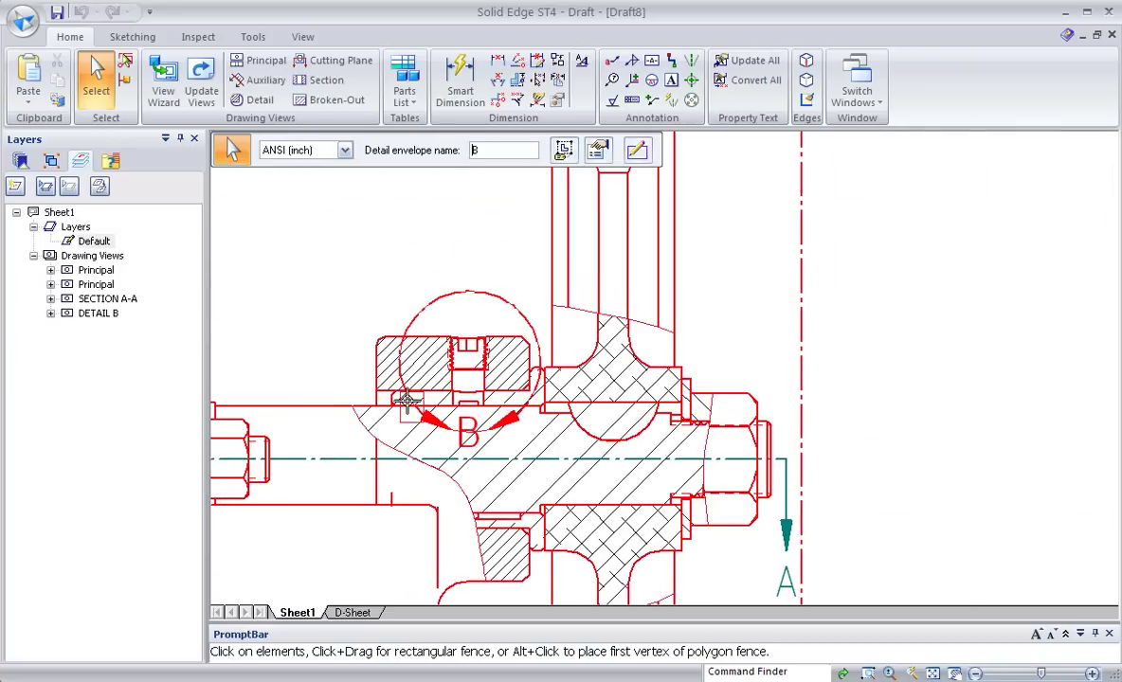
left_click_drag(458, 275, 466, 254)
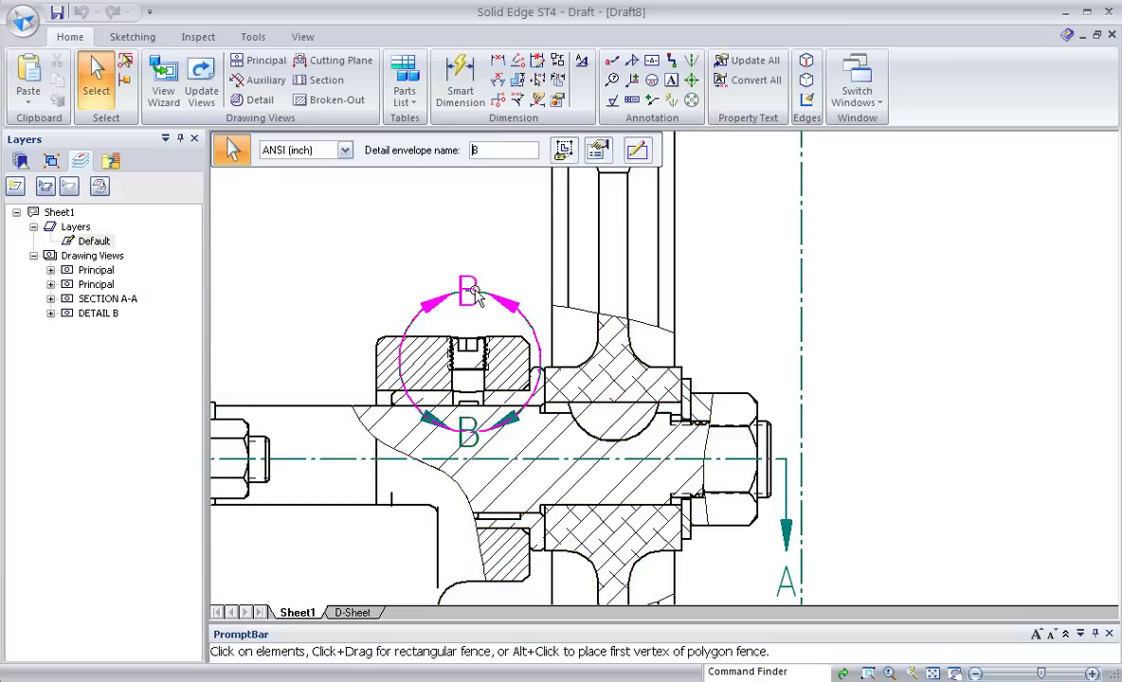
left_click(388, 224)
scroll(365, 265, "down", 1)
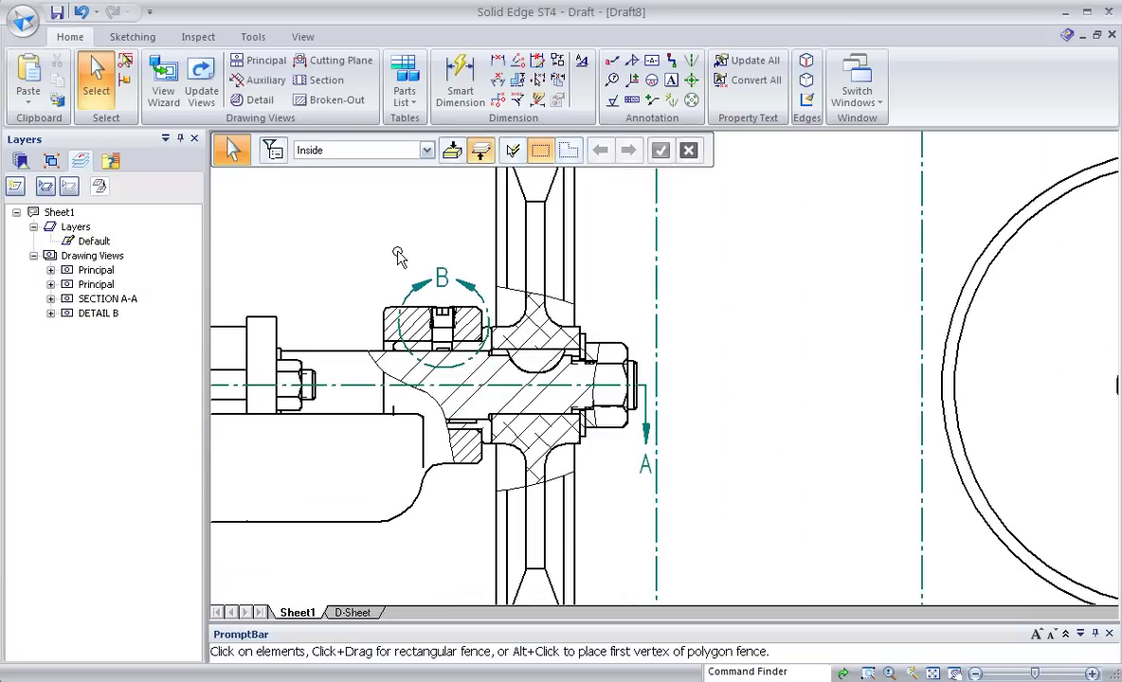
scroll(372, 242, "down", 1)
left_click(408, 286)
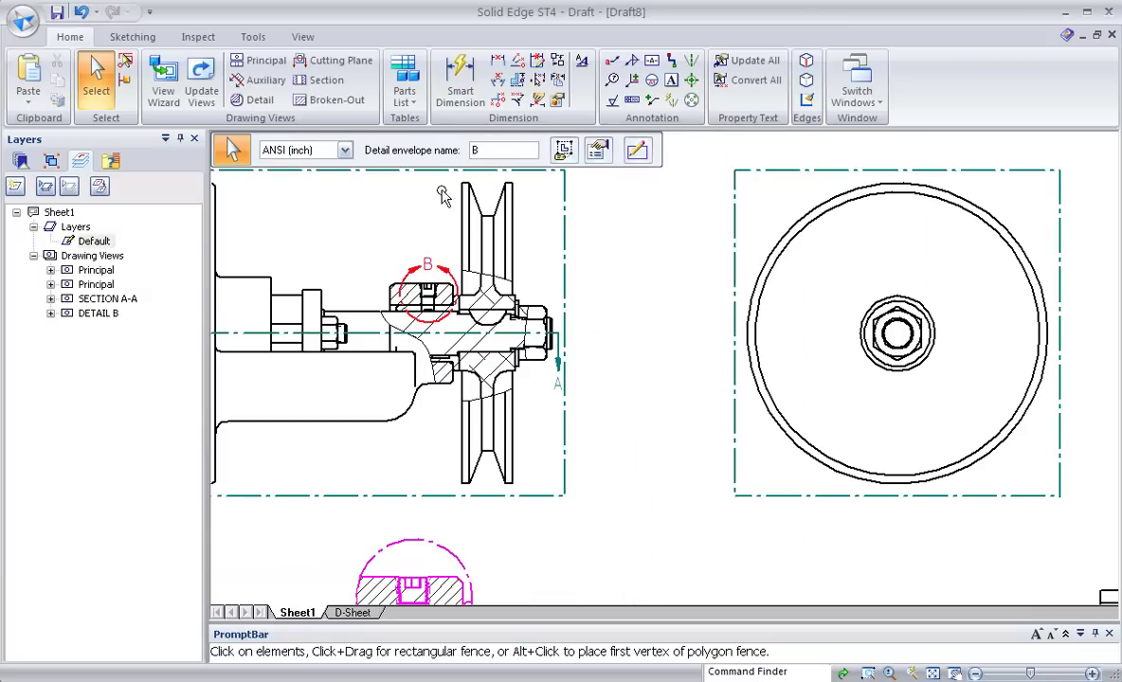
Give the B detail circle a different dashed line type in its properties.
left_click(598, 153)
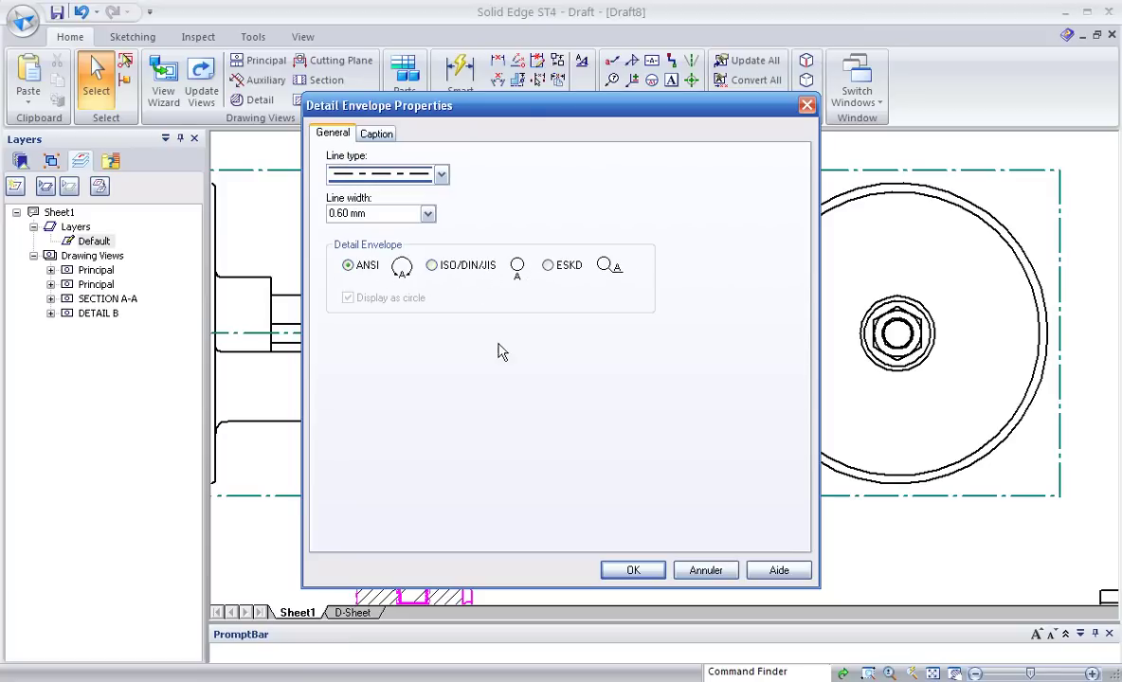
left_click(441, 176)
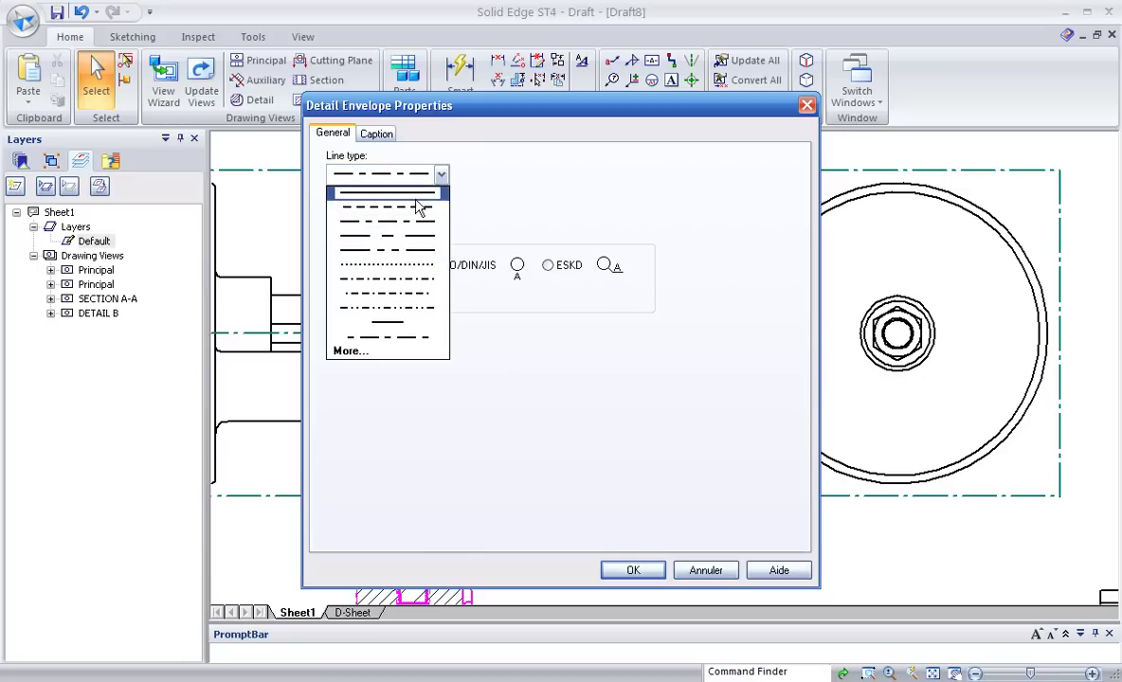
left_click(417, 252)
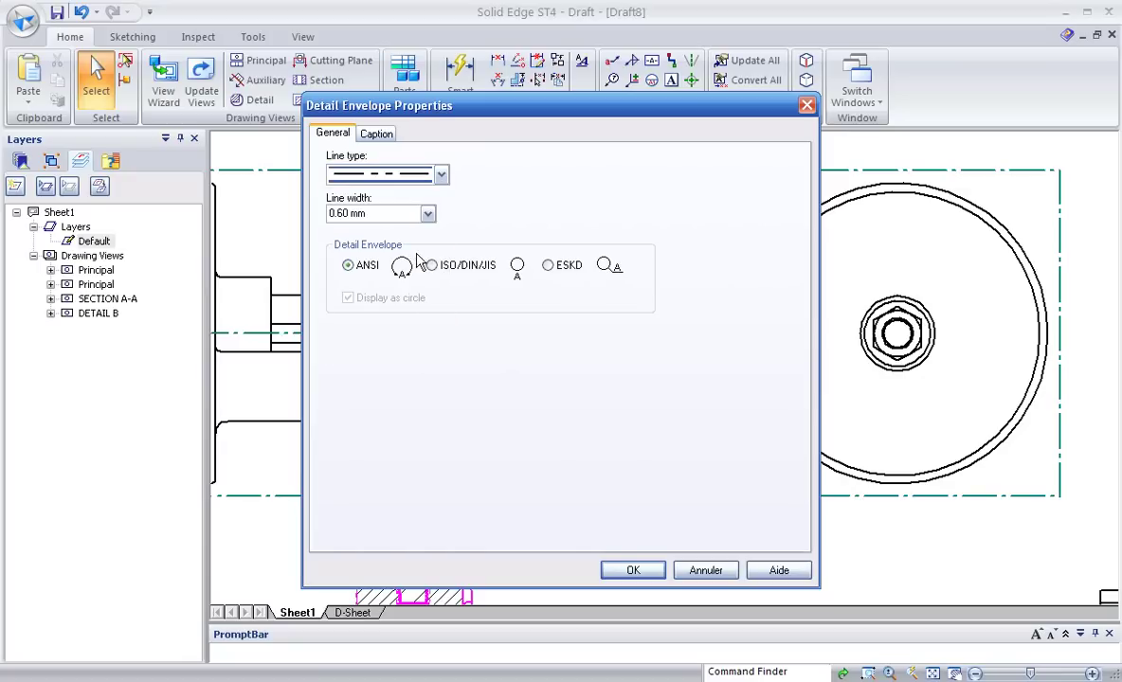
left_click(633, 570)
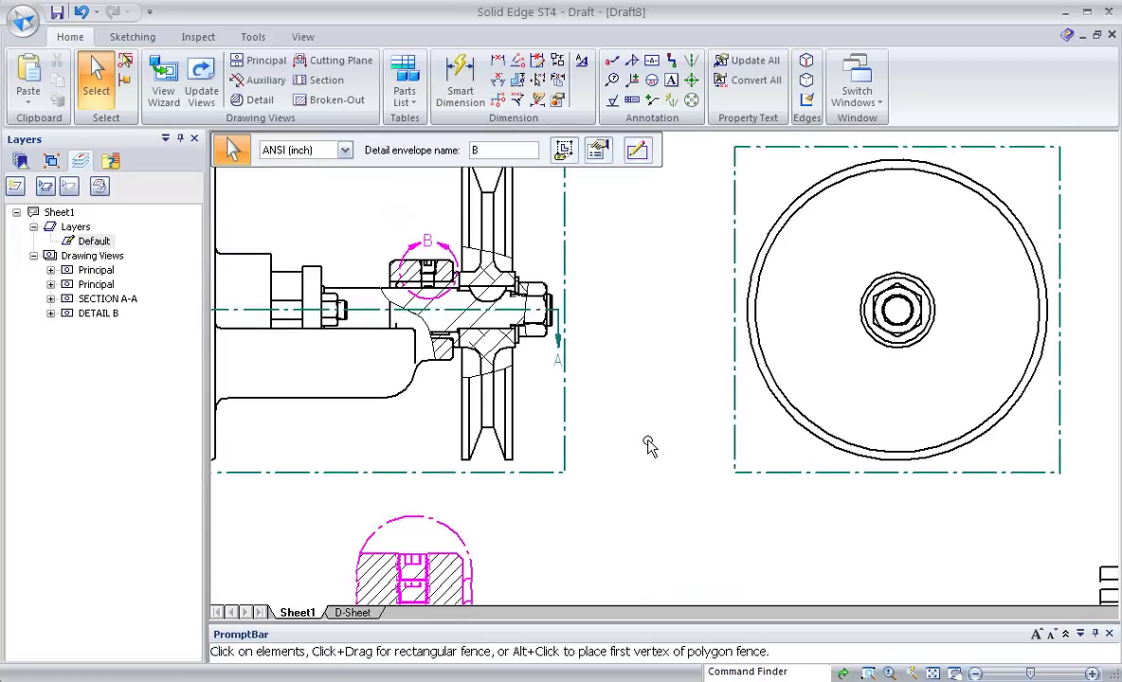
middle_click_drag(646, 447, 658, 315)
left_click(512, 392)
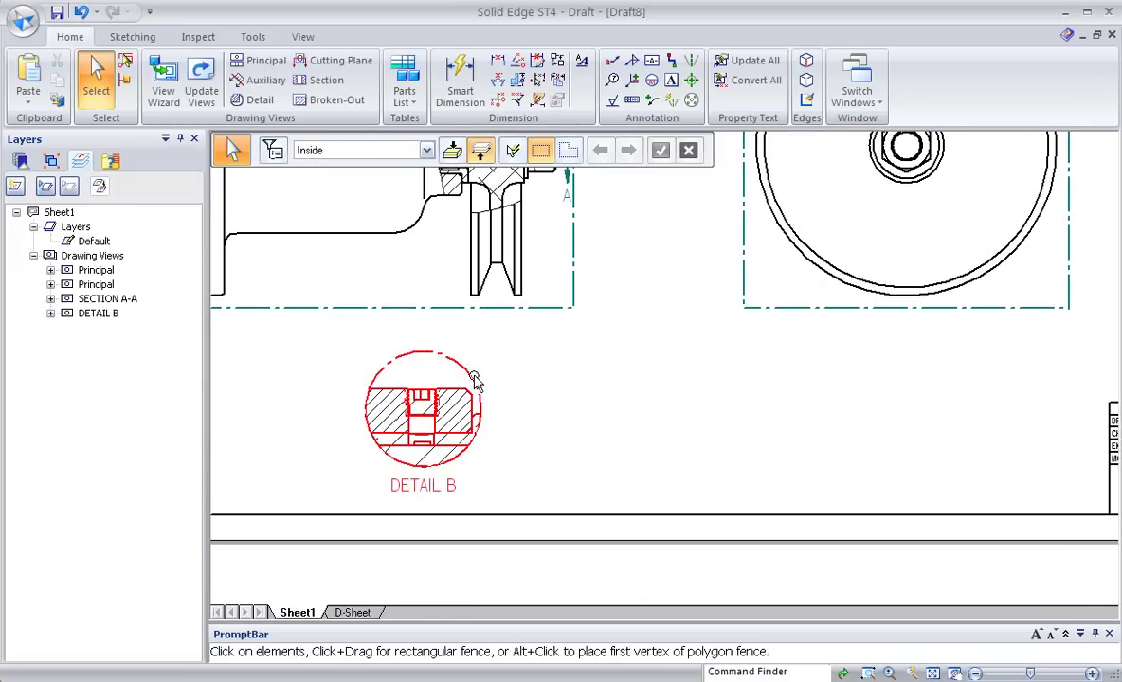
Add a SCALE line with the view scale property (%VS) under DETAIL B's caption name.
left_click(477, 382)
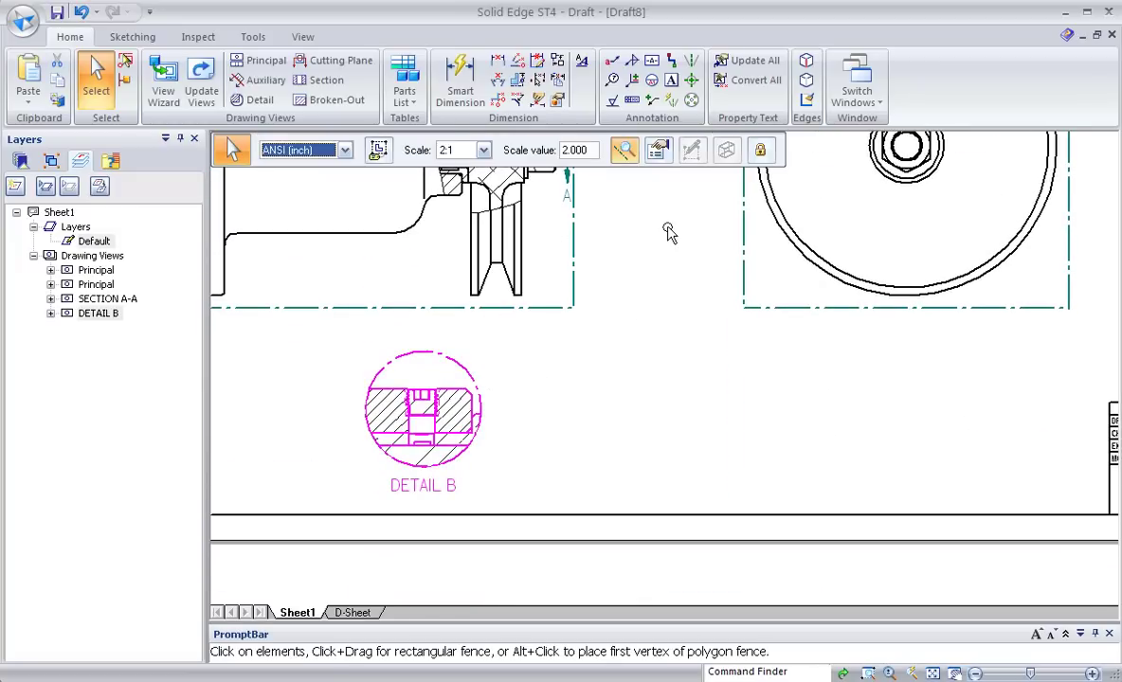
left_click(658, 153)
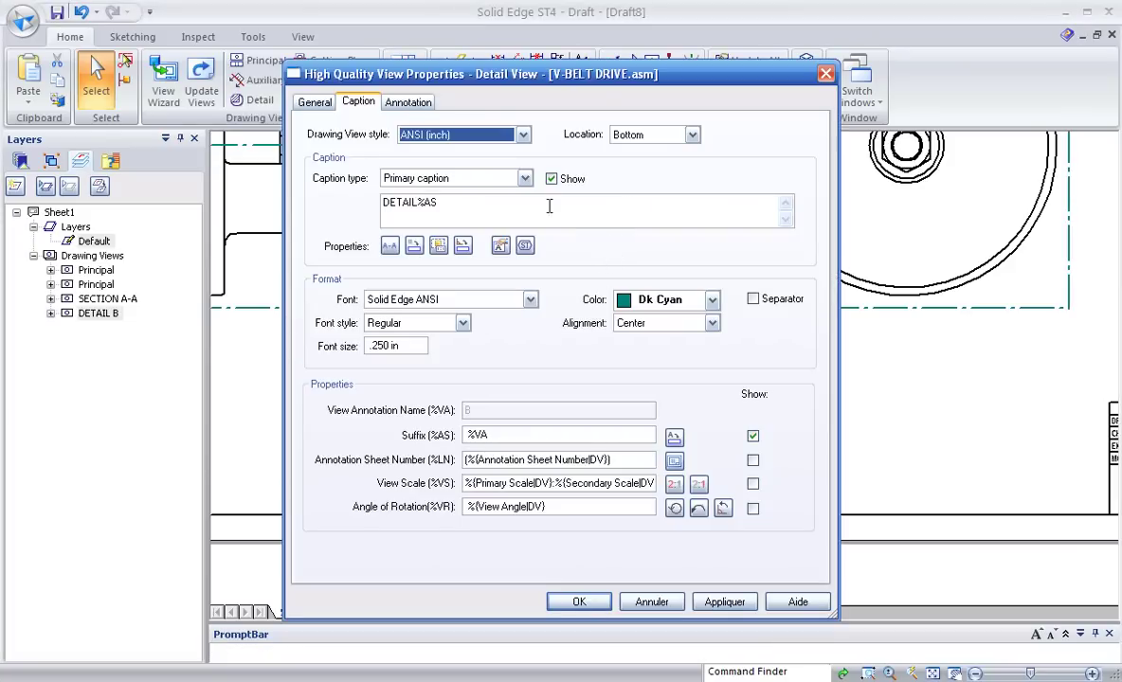
left_click(313, 104)
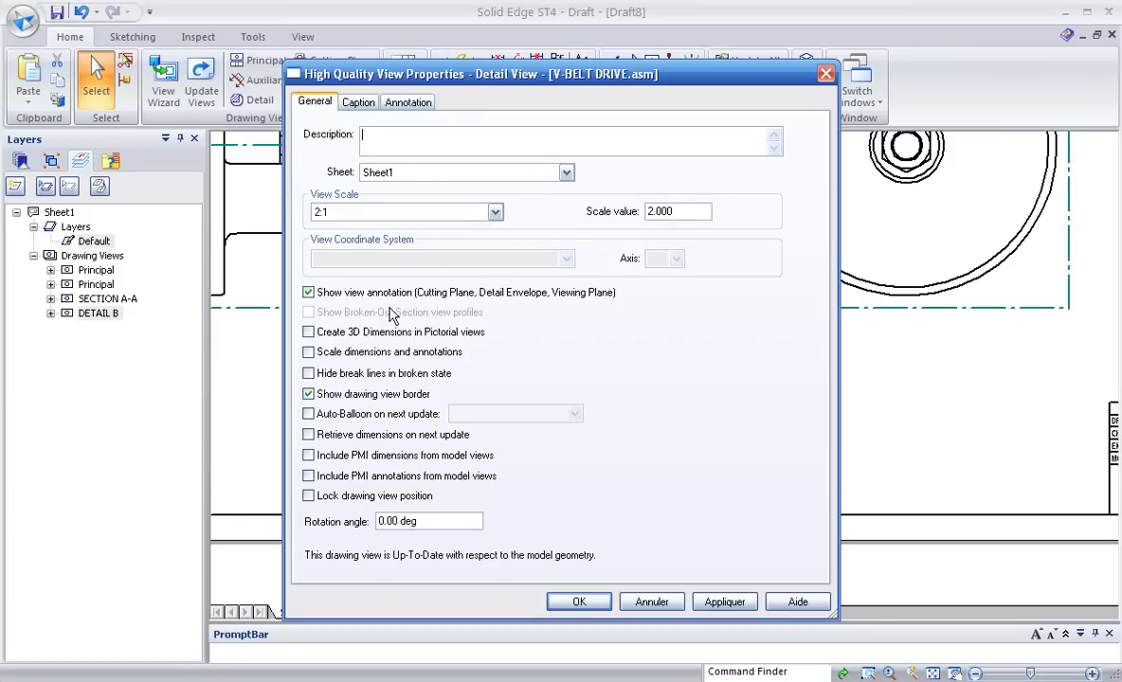
left_click_drag(473, 74, 494, 90)
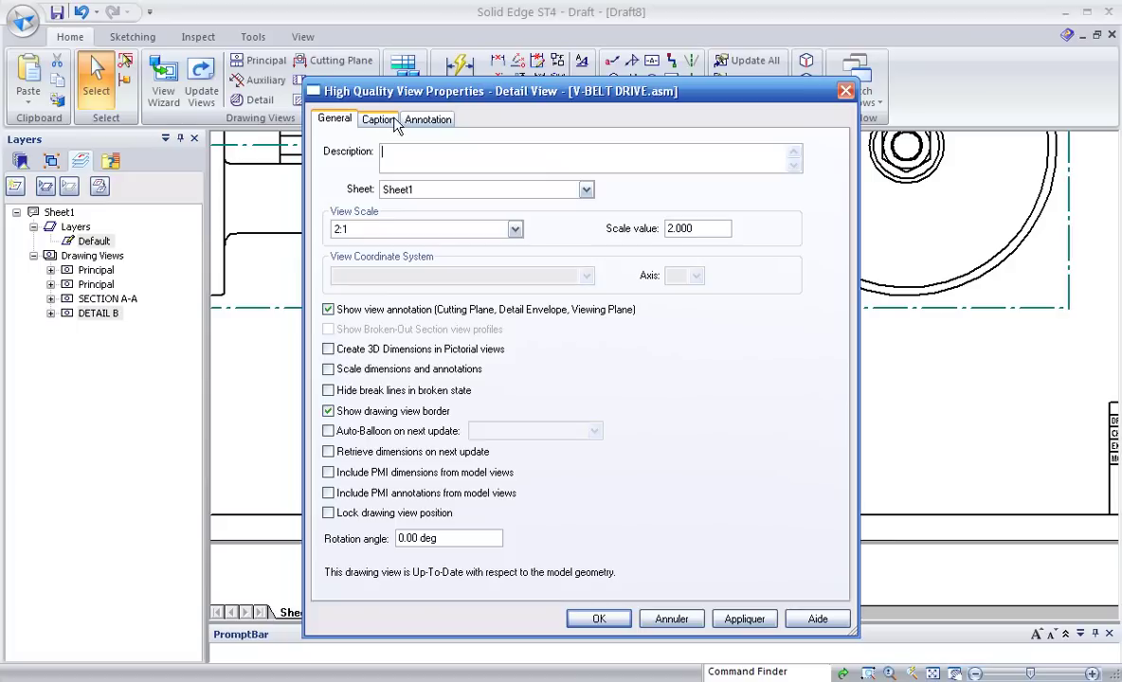
left_click(393, 121)
left_click_drag(638, 92, 107, 87)
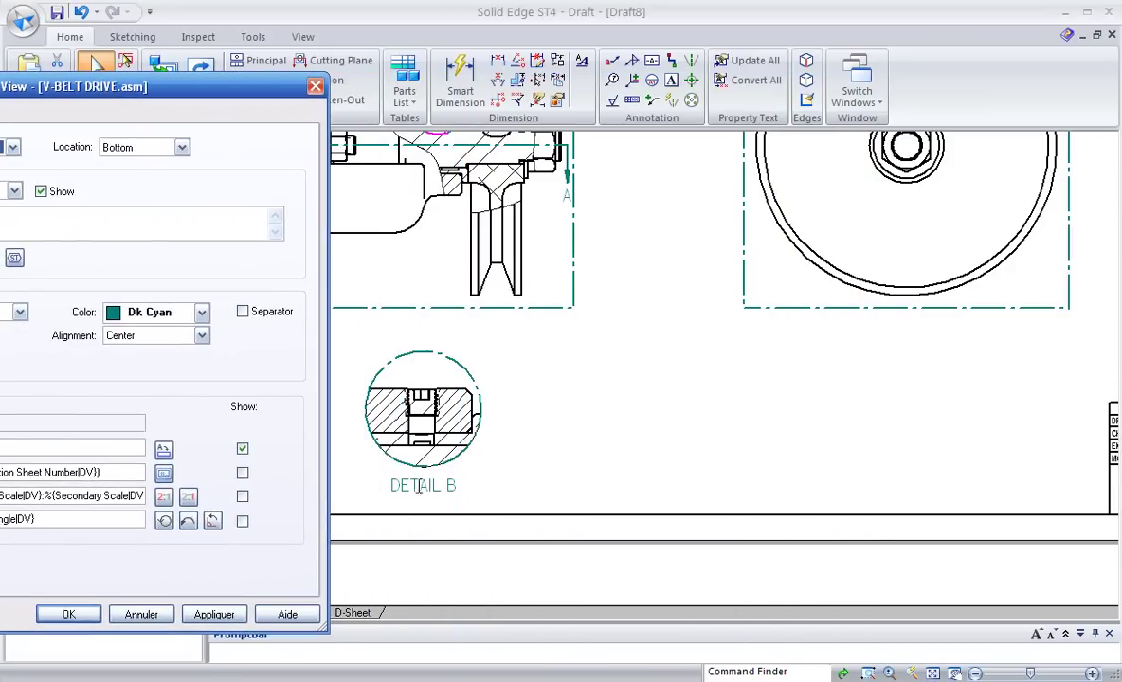
left_click_drag(199, 84, 742, 106)
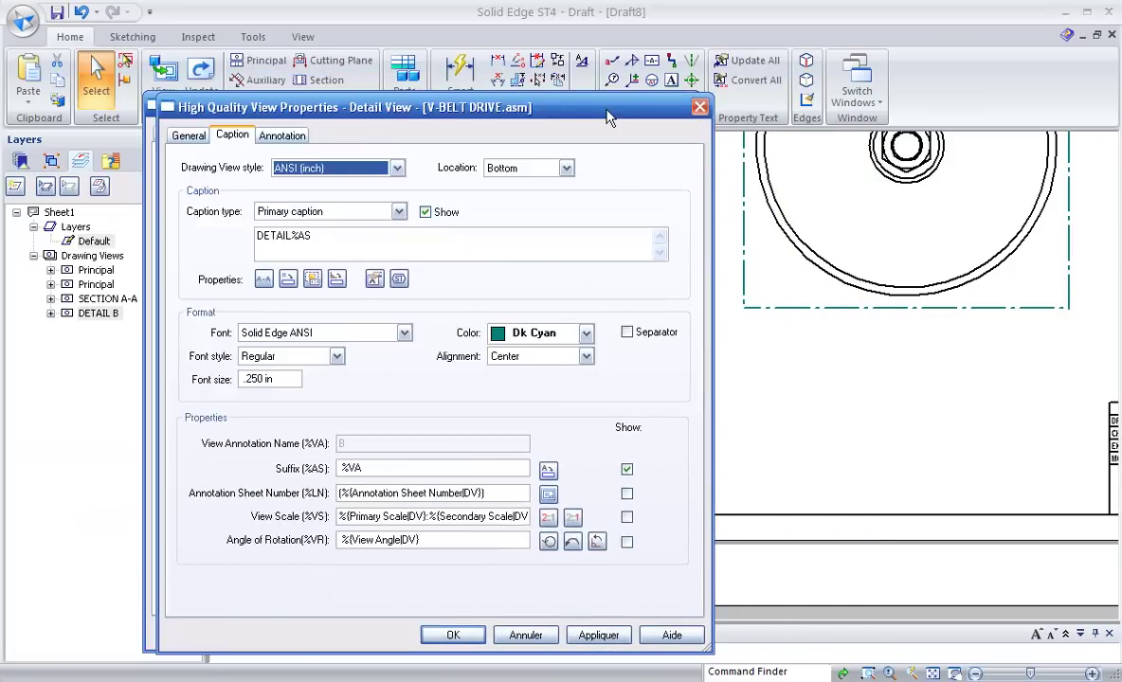
left_click(479, 243)
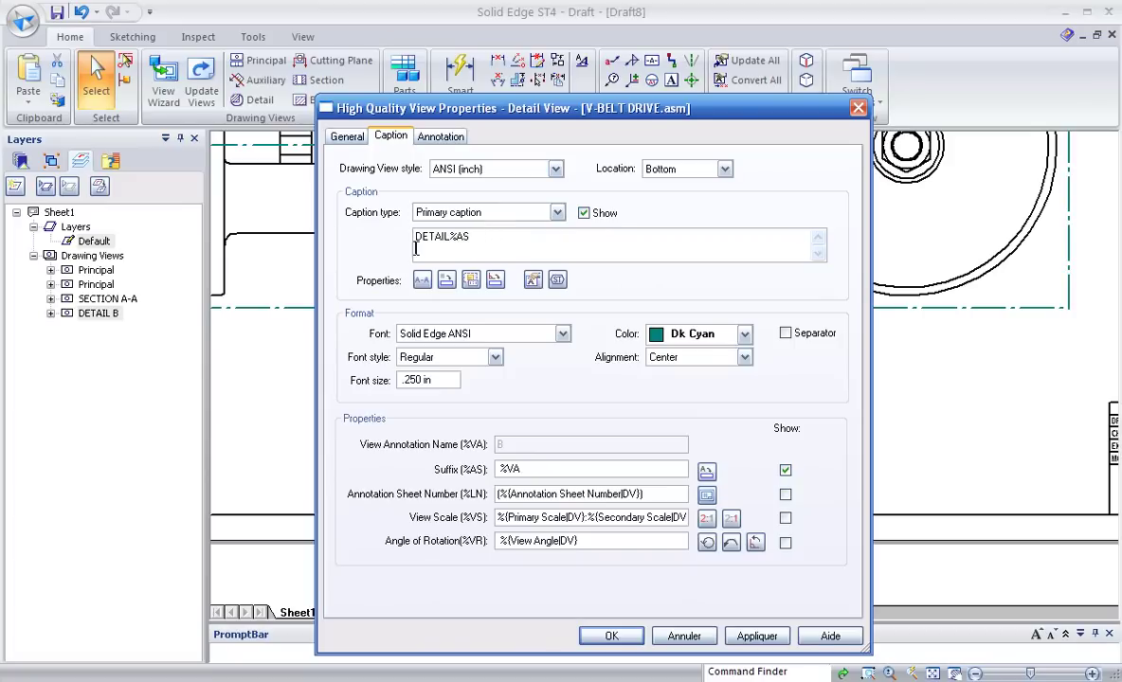
left_click(471, 280)
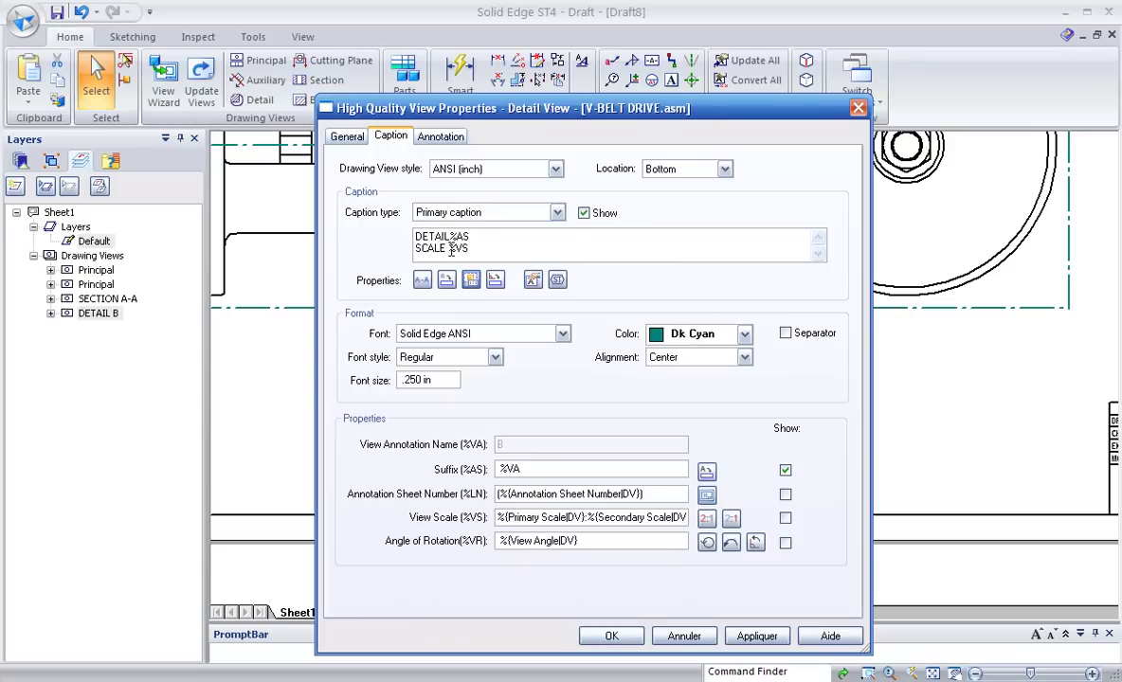
left_click(611, 637)
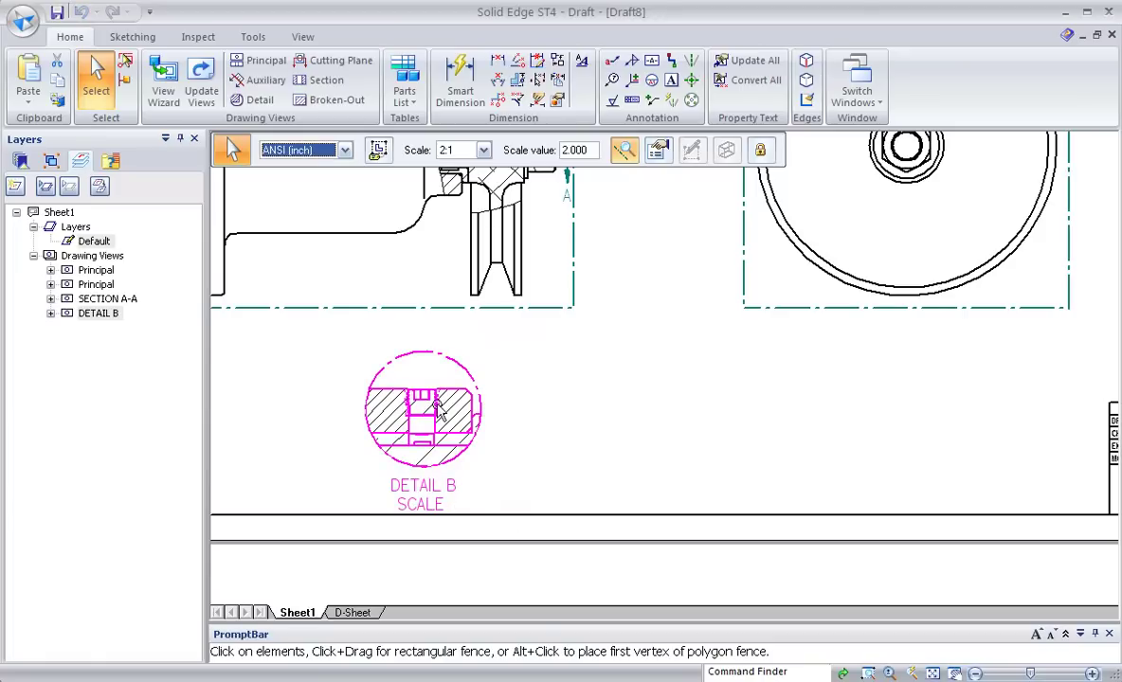
Turn on View Scale for DETAIL B and fix the caption spacing so it reads SCALE 2:1.
left_click(659, 152)
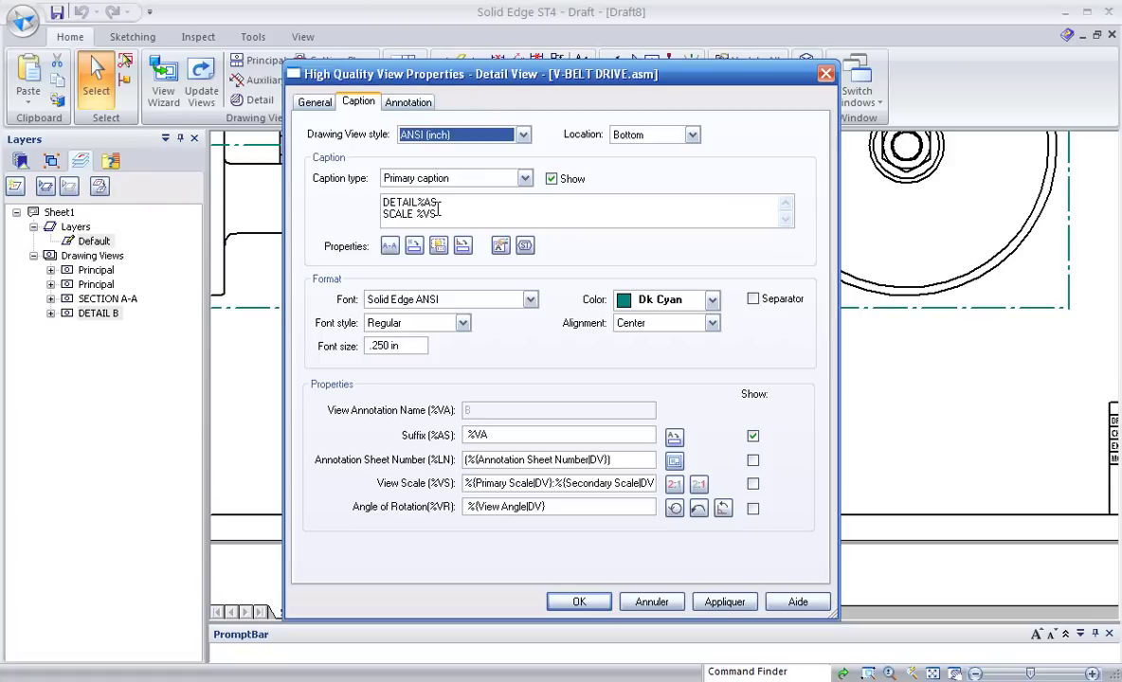
left_click(438, 208)
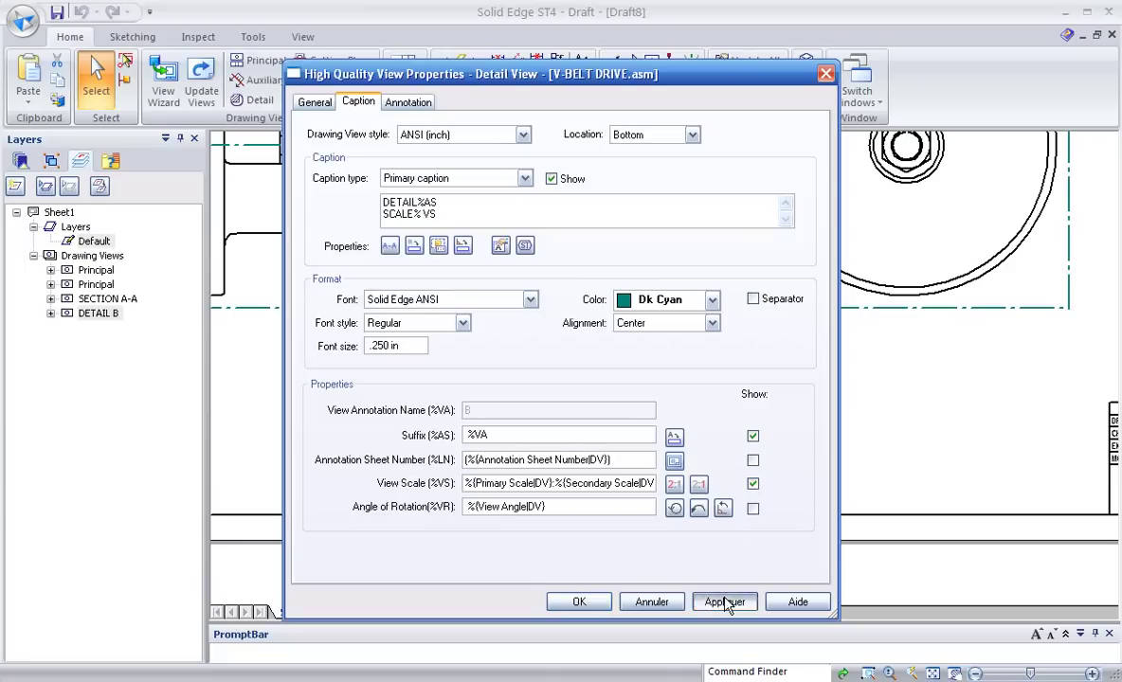
left_click(580, 603)
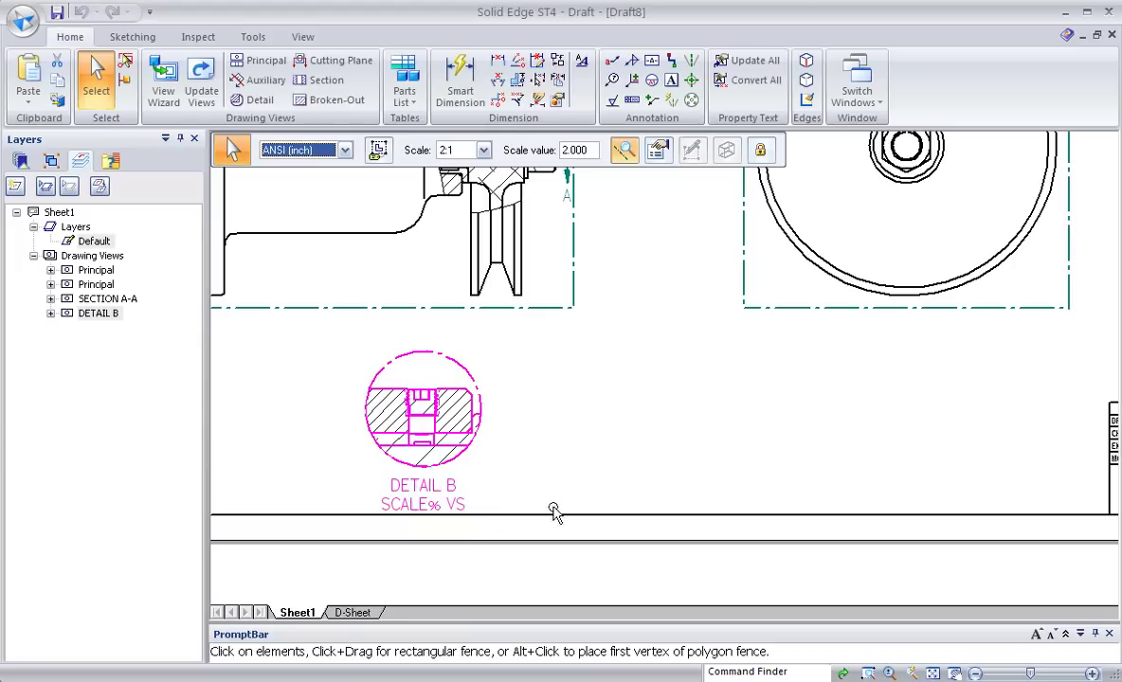
left_click(657, 154)
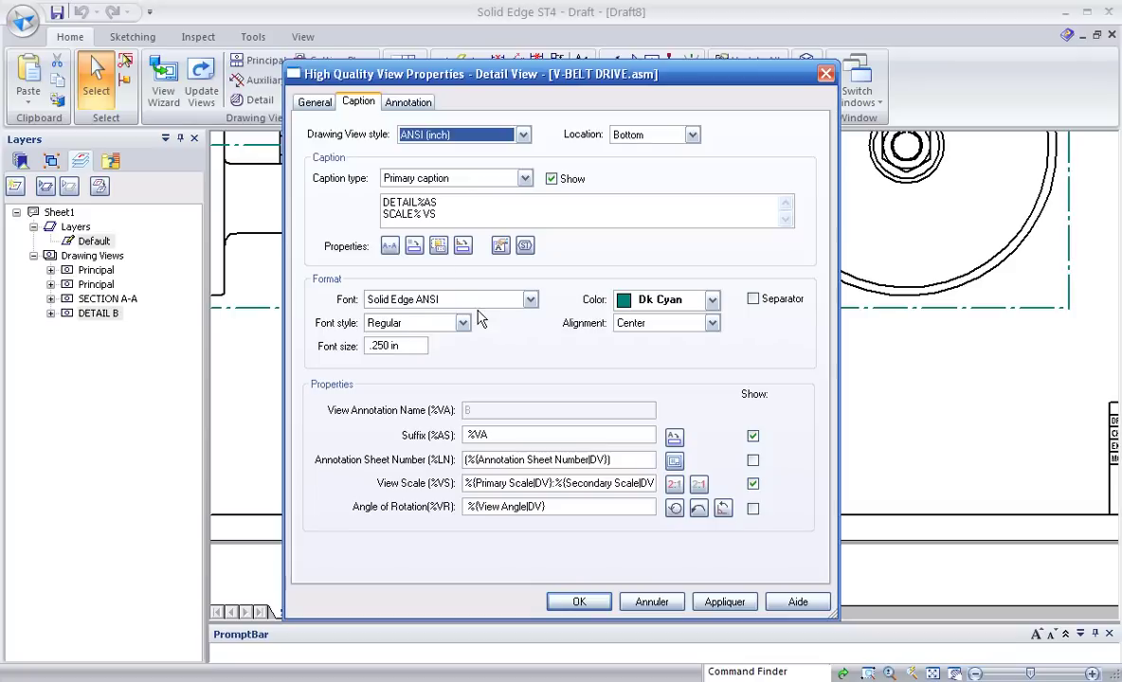
left_click(427, 215)
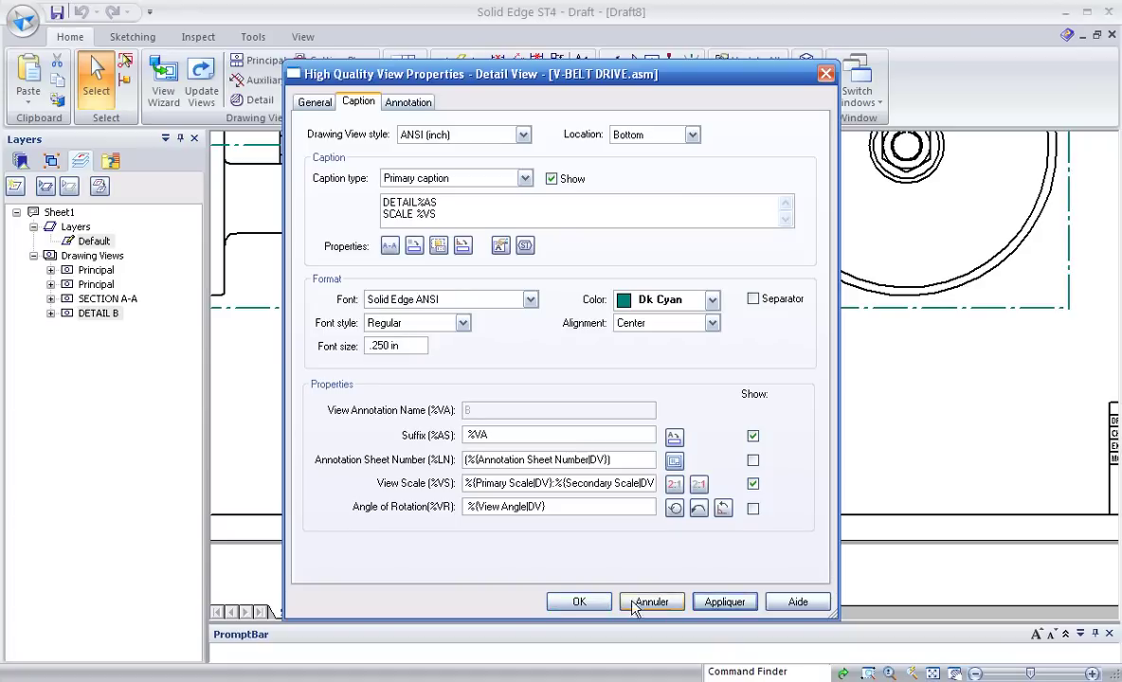
left_click(582, 603)
left_click(492, 504)
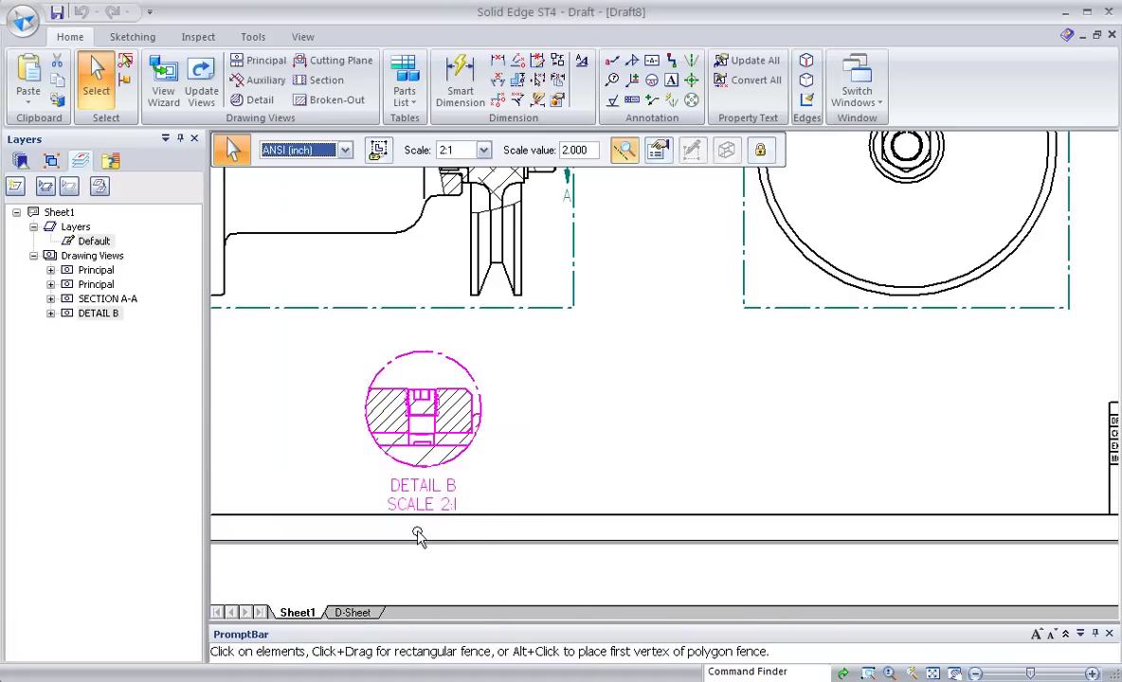
scroll(556, 452, "down", 3)
Start a parts list on the SECTION A-A top view and bring up its properties.
left_click(488, 426)
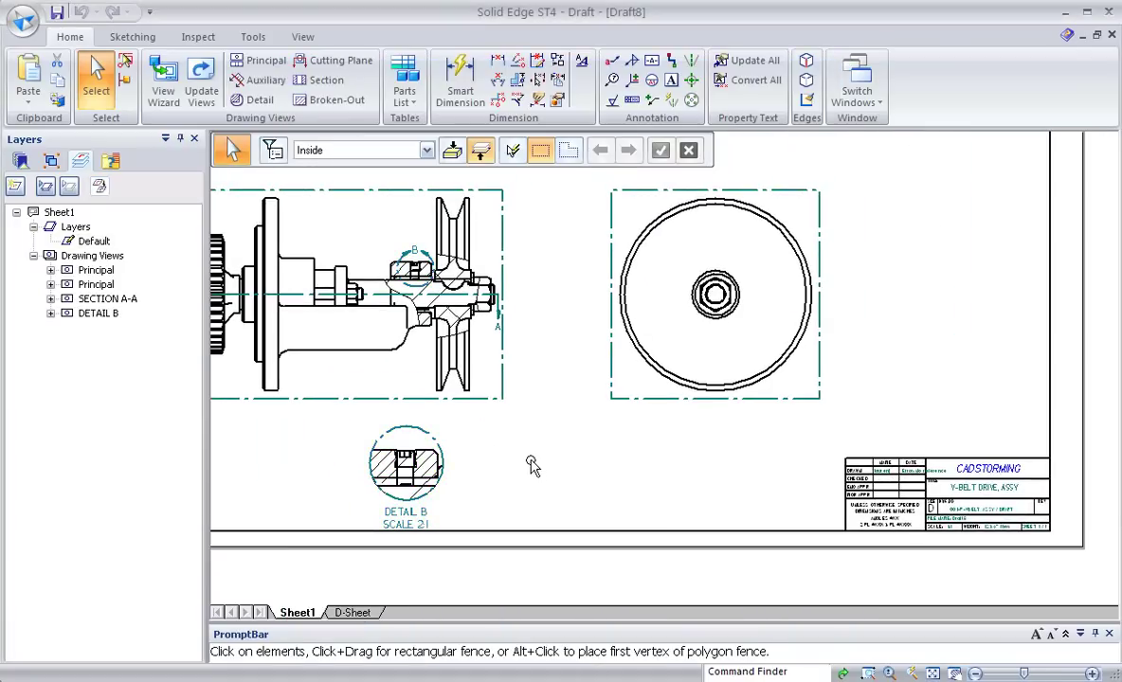
scroll(589, 464, "up", 2)
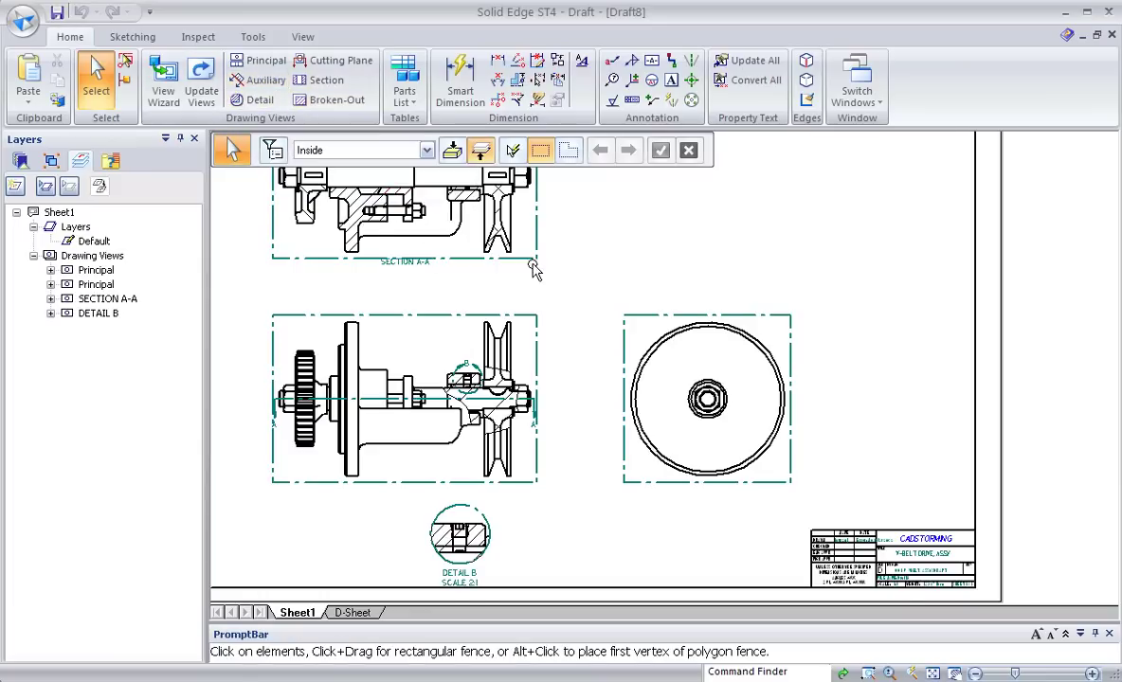
scroll(547, 326, "up", 2)
scroll(554, 324, "up", 2)
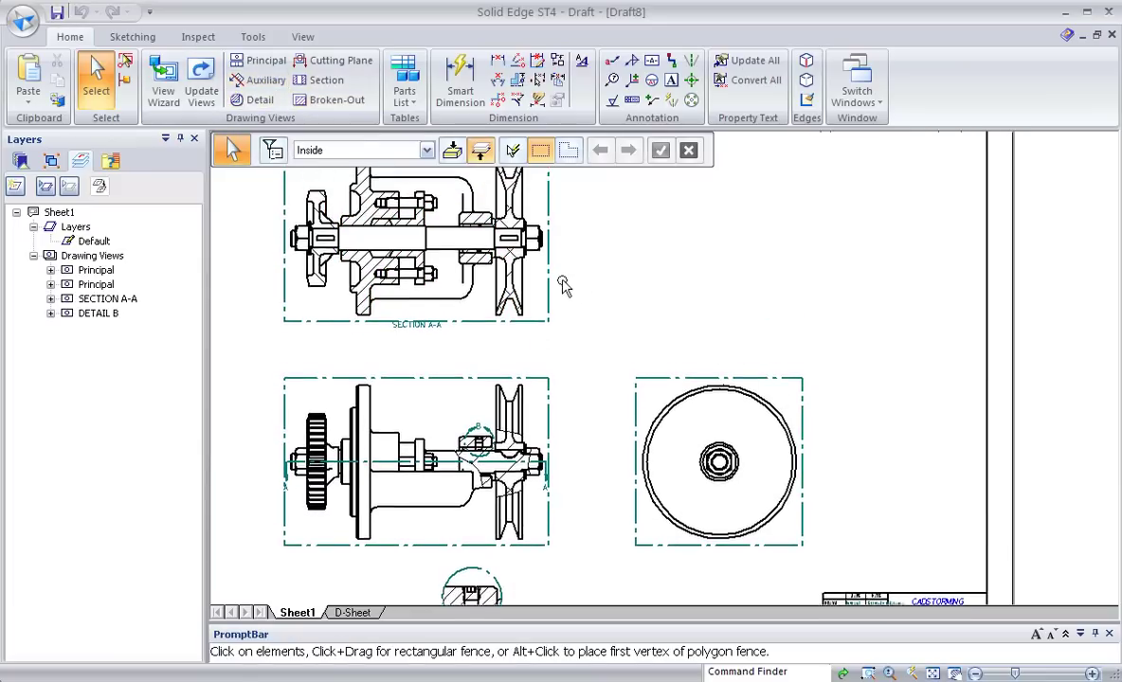
middle_click_drag(554, 325, 549, 334)
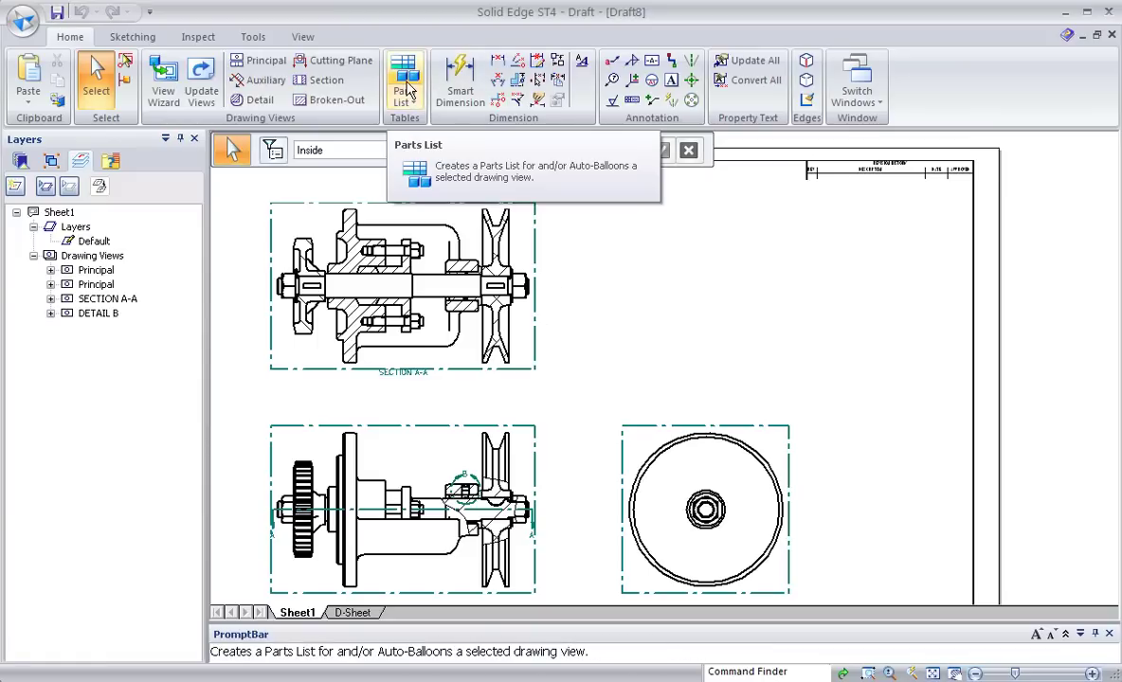
left_click(407, 87)
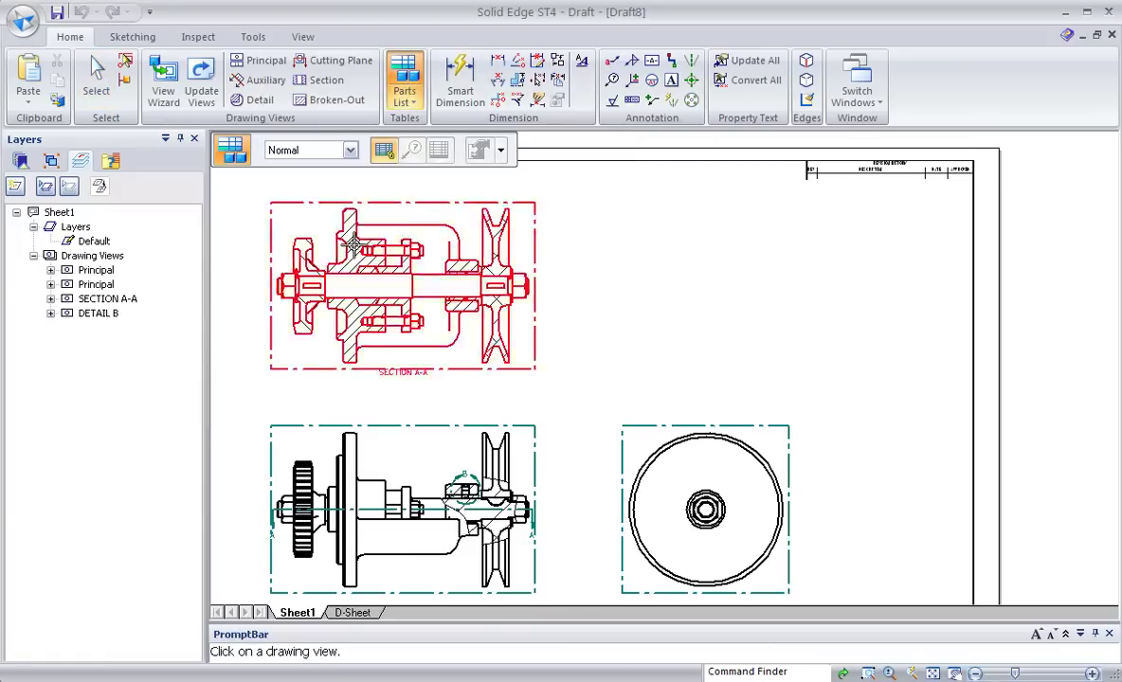
scroll(323, 244, "down", 1)
scroll(521, 295, "down", 1)
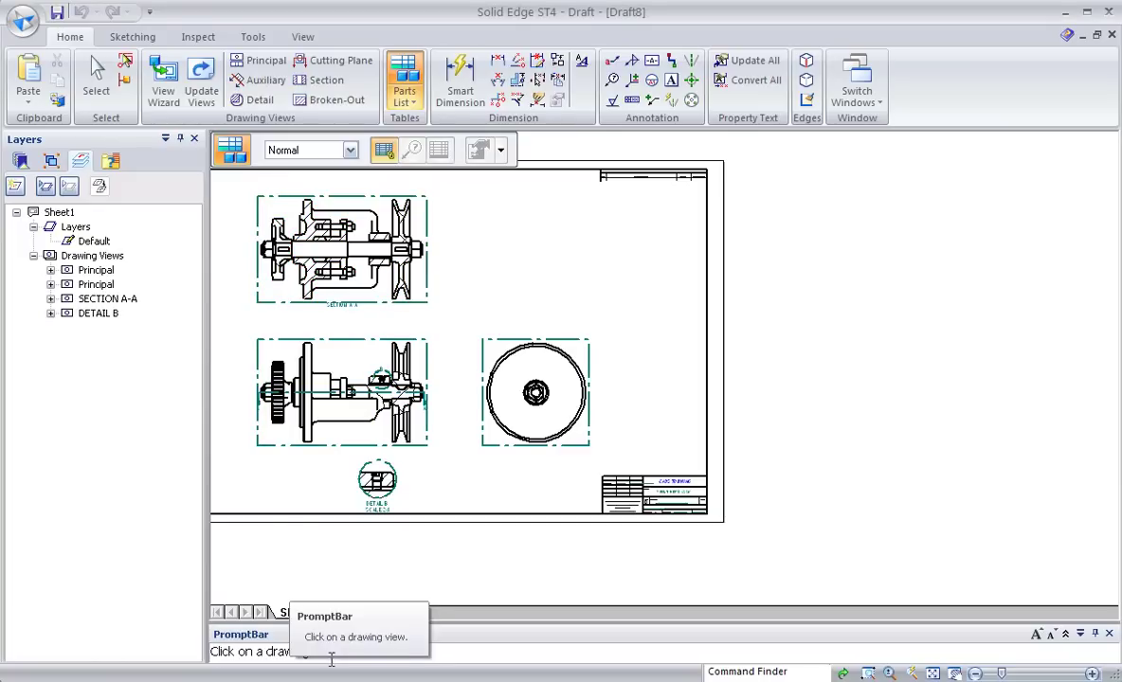
left_click(427, 281)
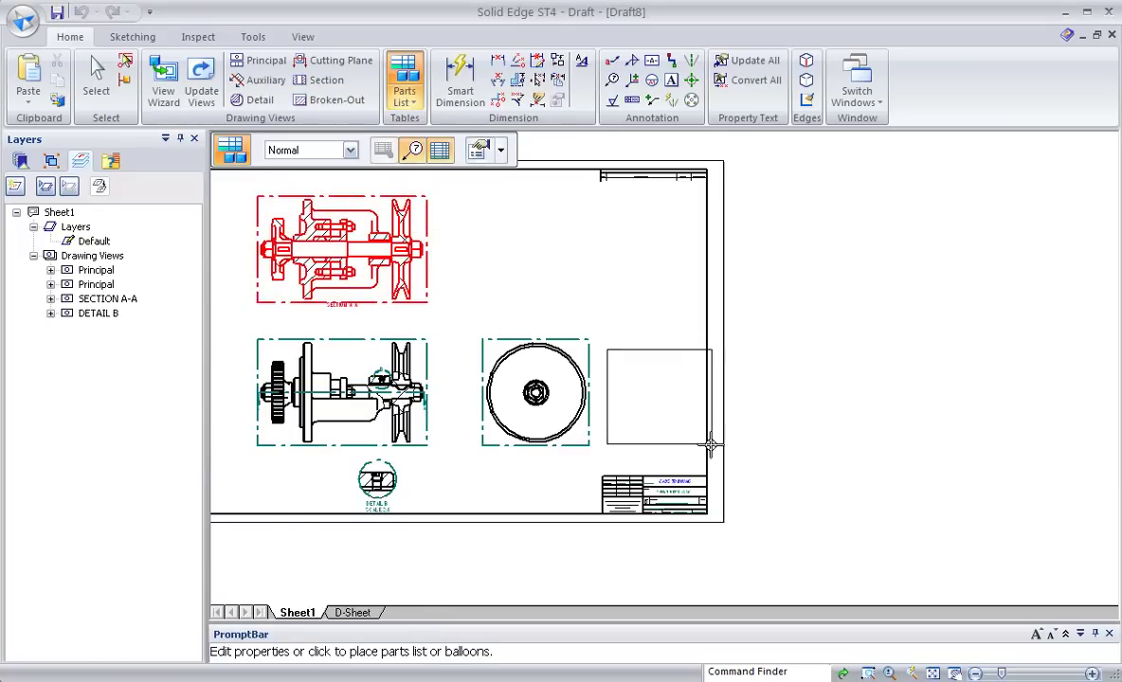
scroll(703, 476, "up", 2)
scroll(698, 481, "up", 2)
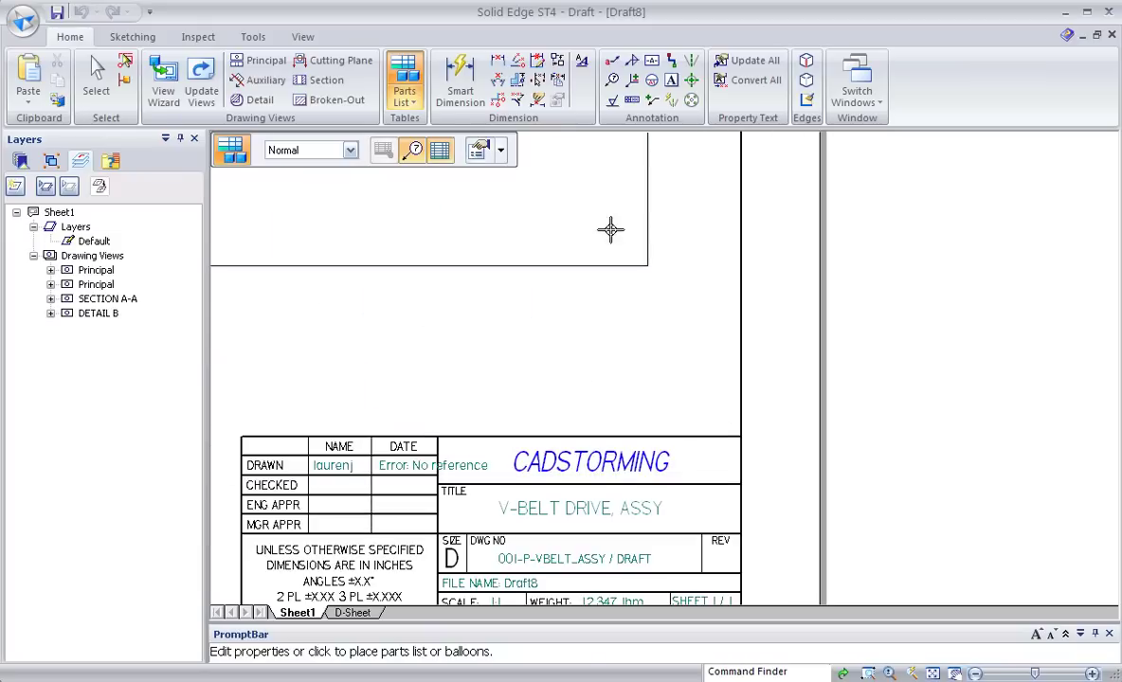
left_click(478, 150)
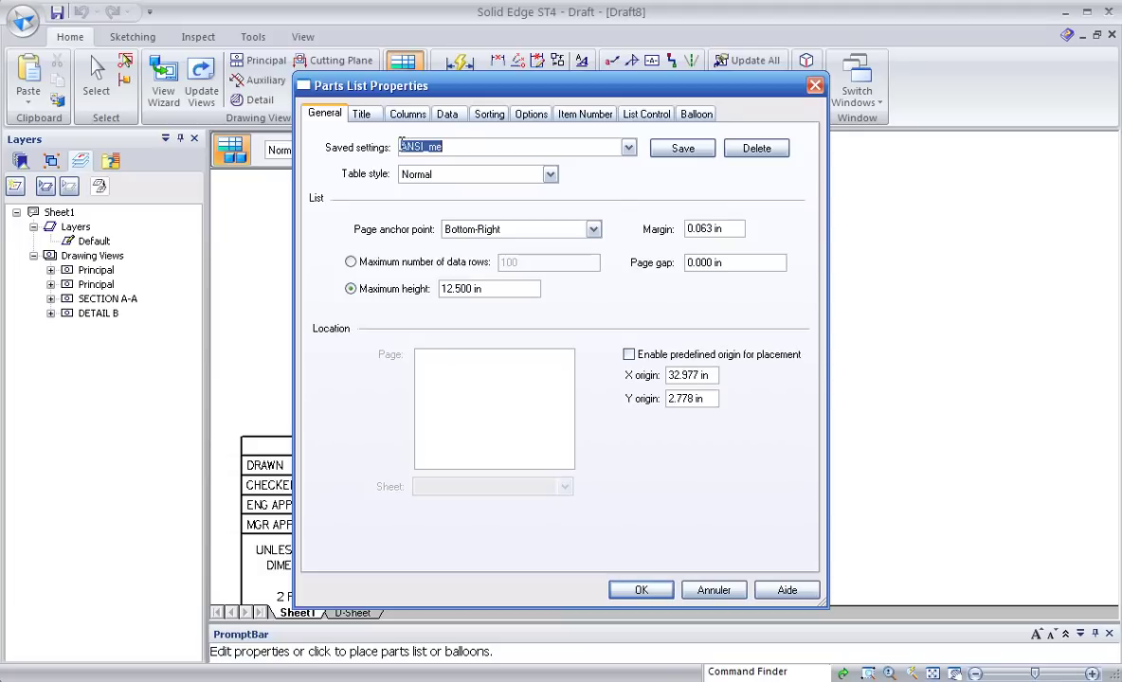
Apply the ANSI saved settings to the parts list.
left_click(629, 149)
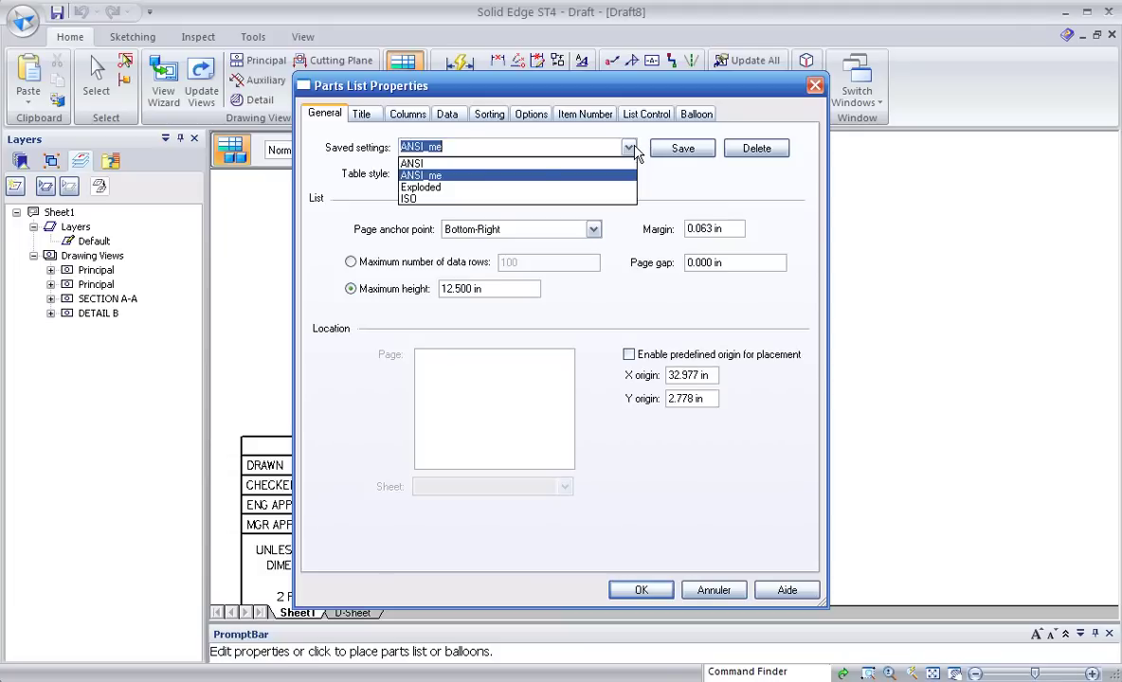
left_click(473, 164)
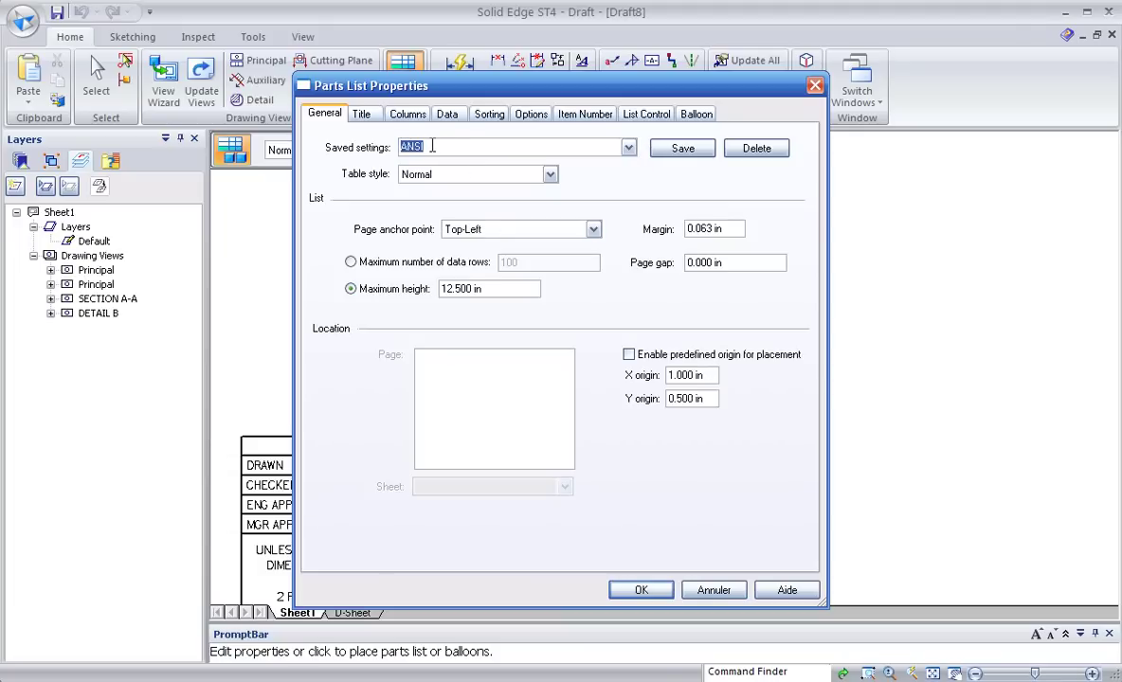
left_click(628, 149)
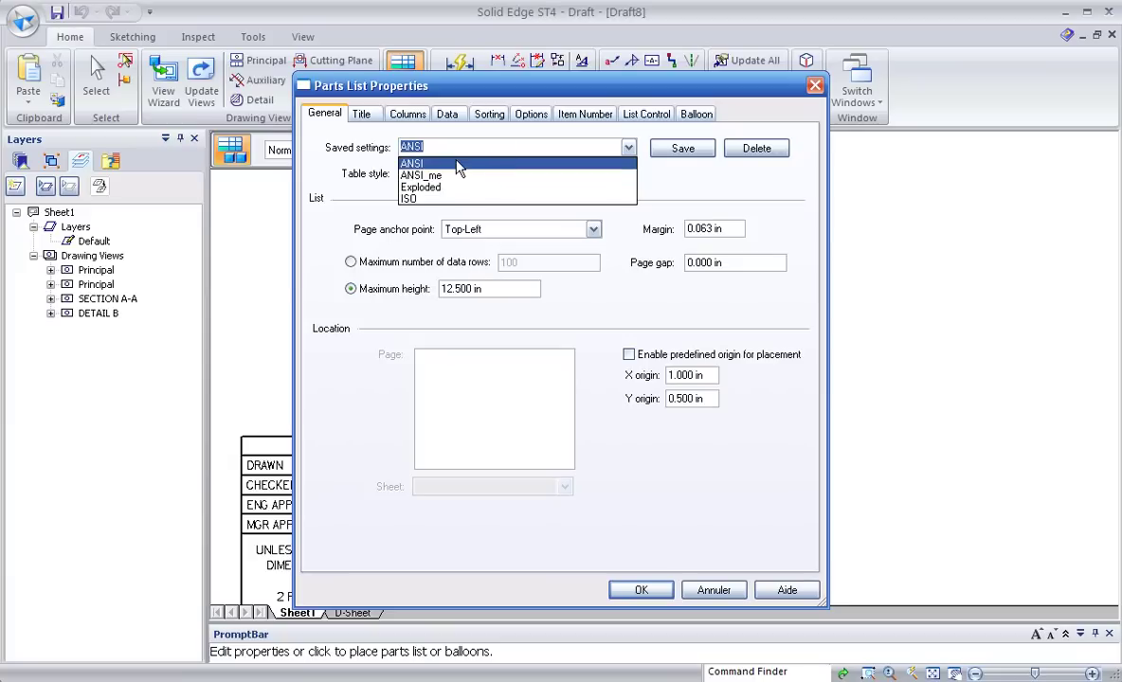
left_click(459, 164)
Move the Quantity column up three places so it follows Item Number.
left_click(363, 116)
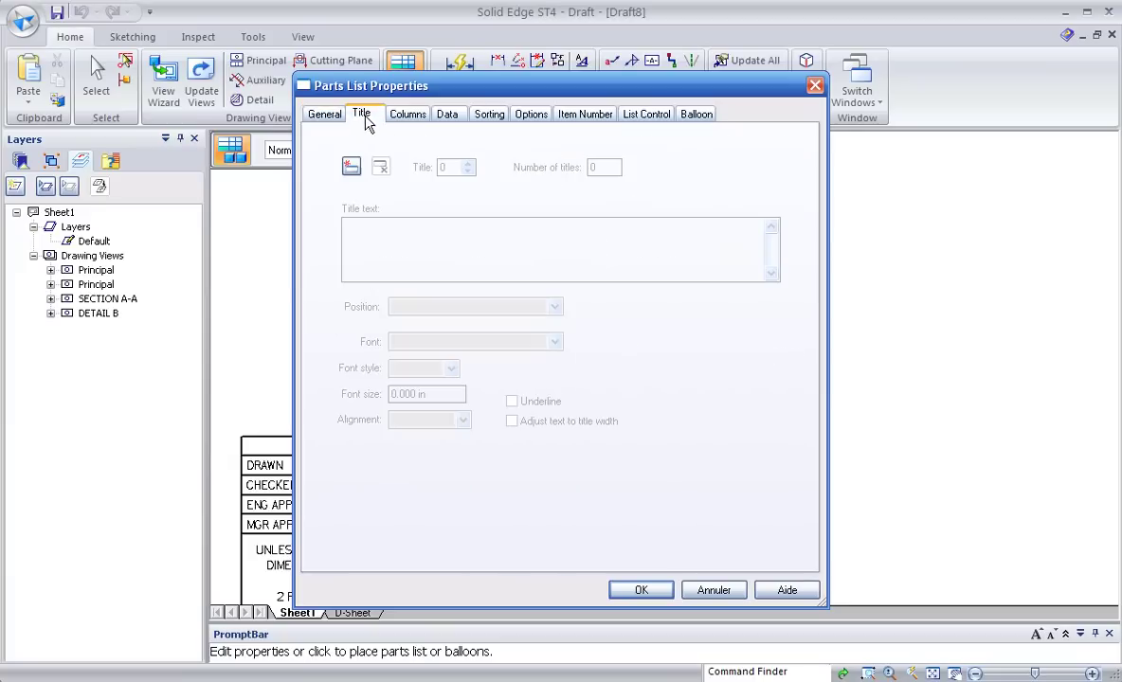
left_click(407, 115)
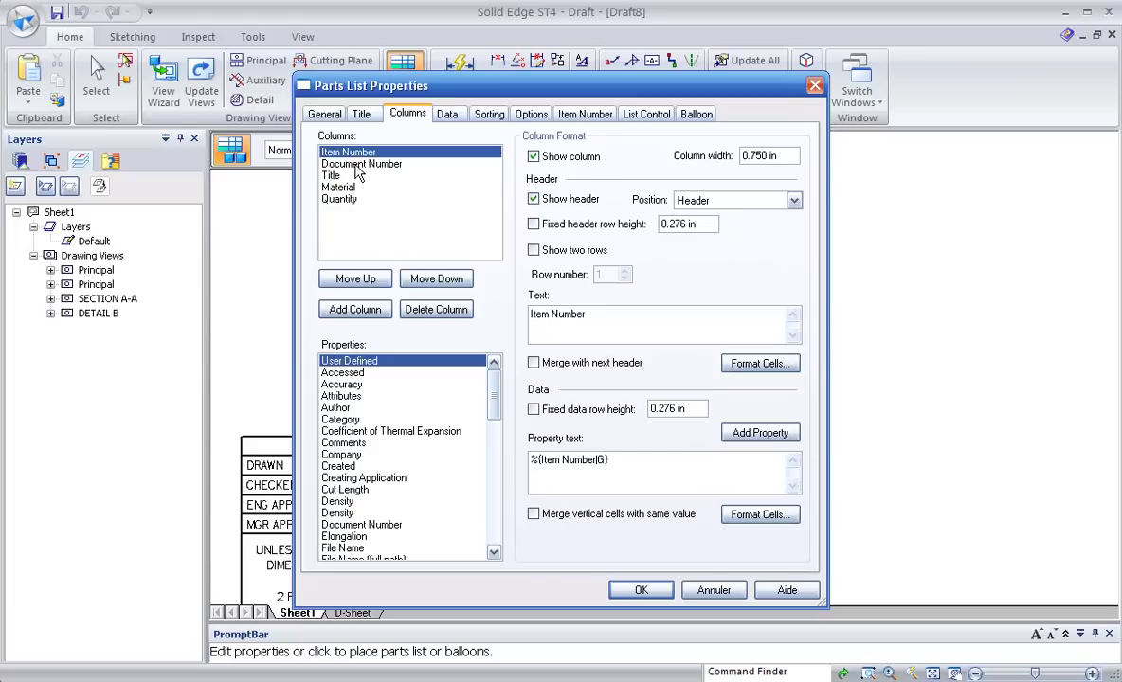
left_click(358, 166)
left_click(333, 177)
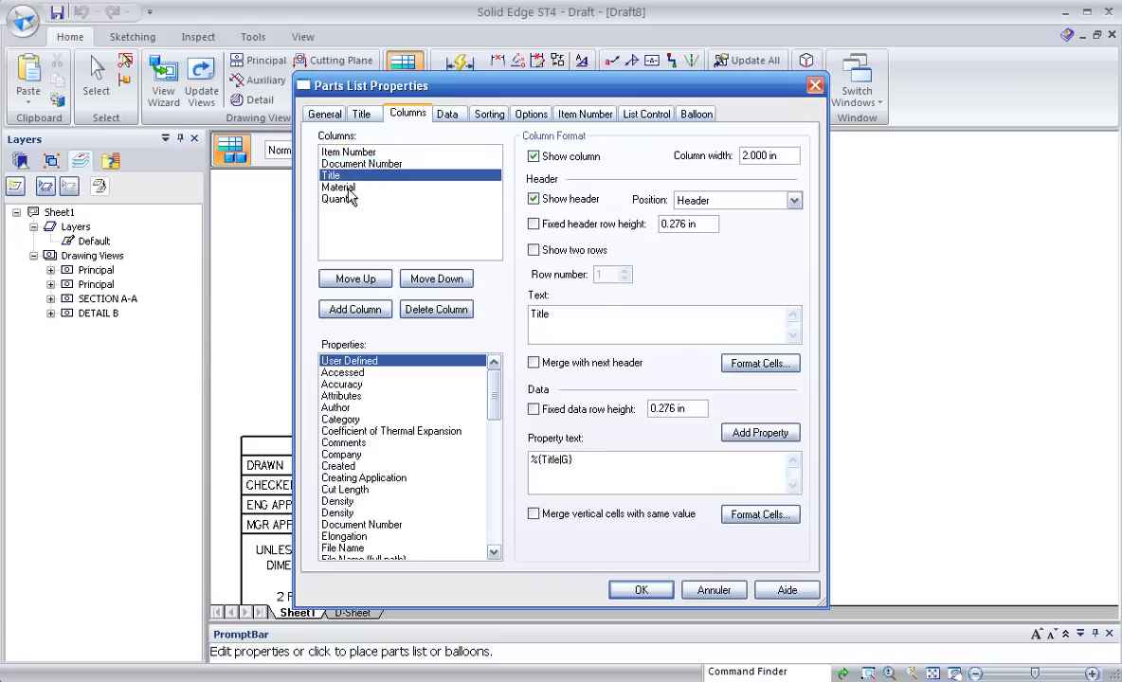
left_click(341, 188)
left_click(347, 200)
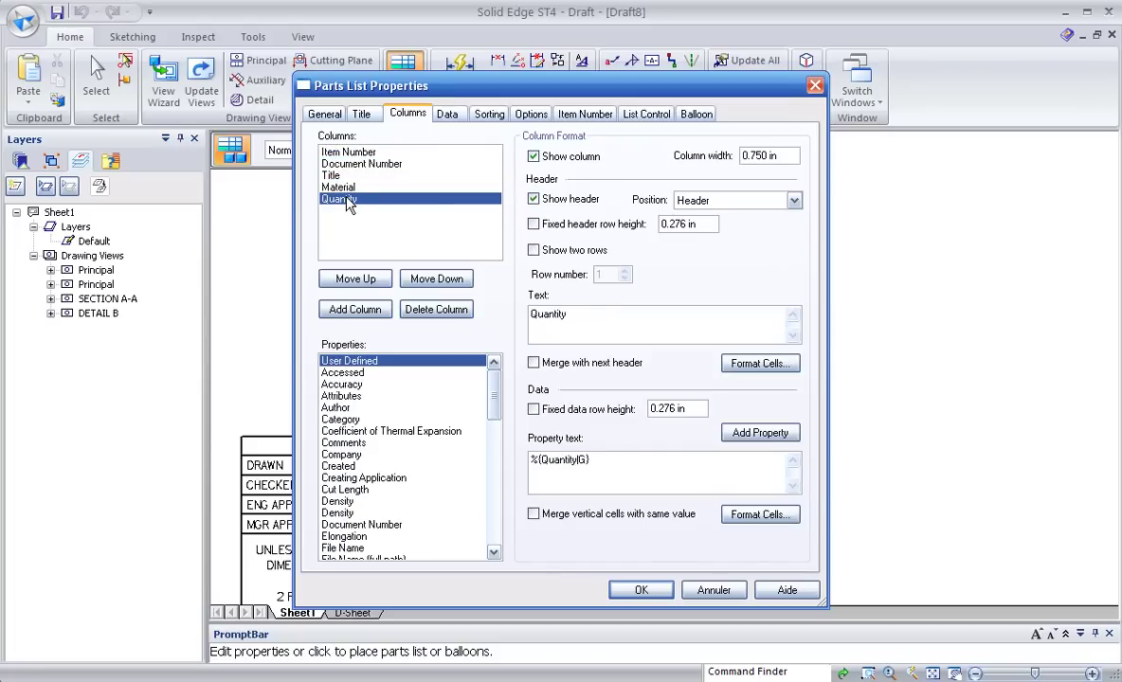
left_click(358, 154)
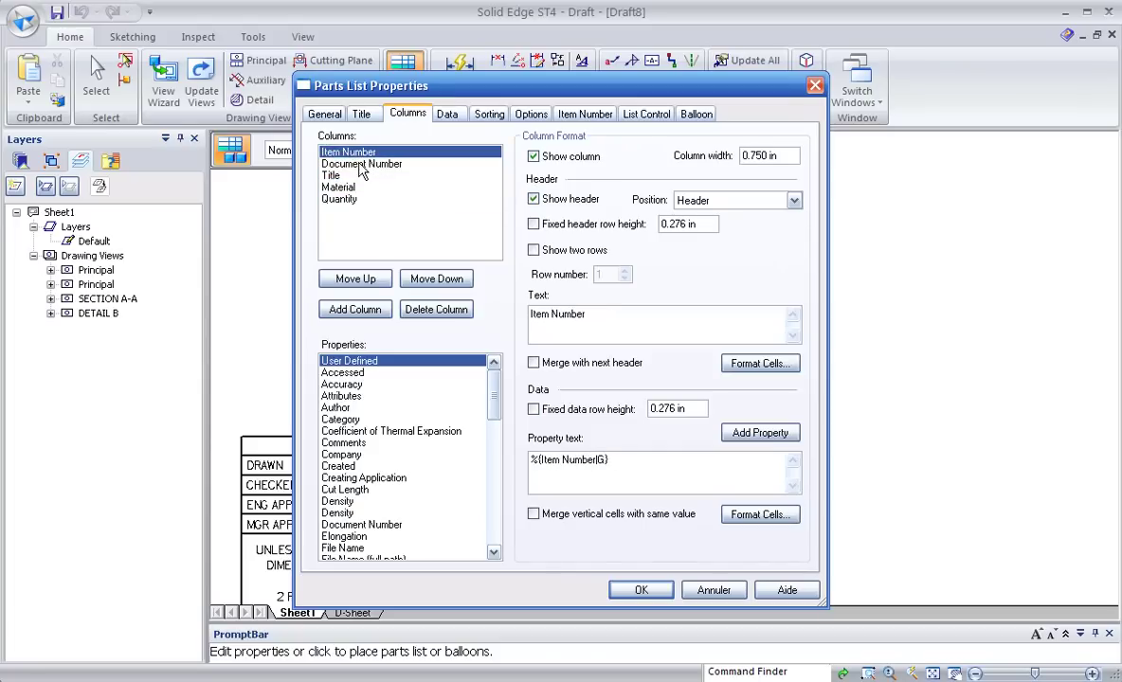
left_click(348, 199)
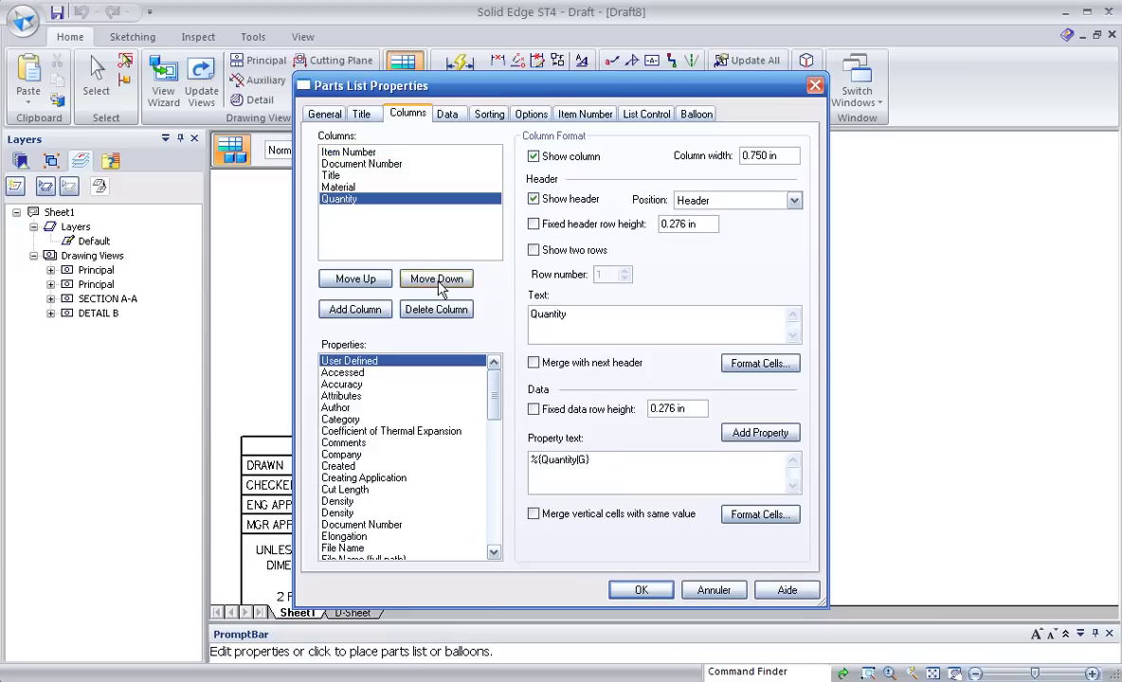
left_click(364, 282)
left_click(364, 282)
left_click(365, 282)
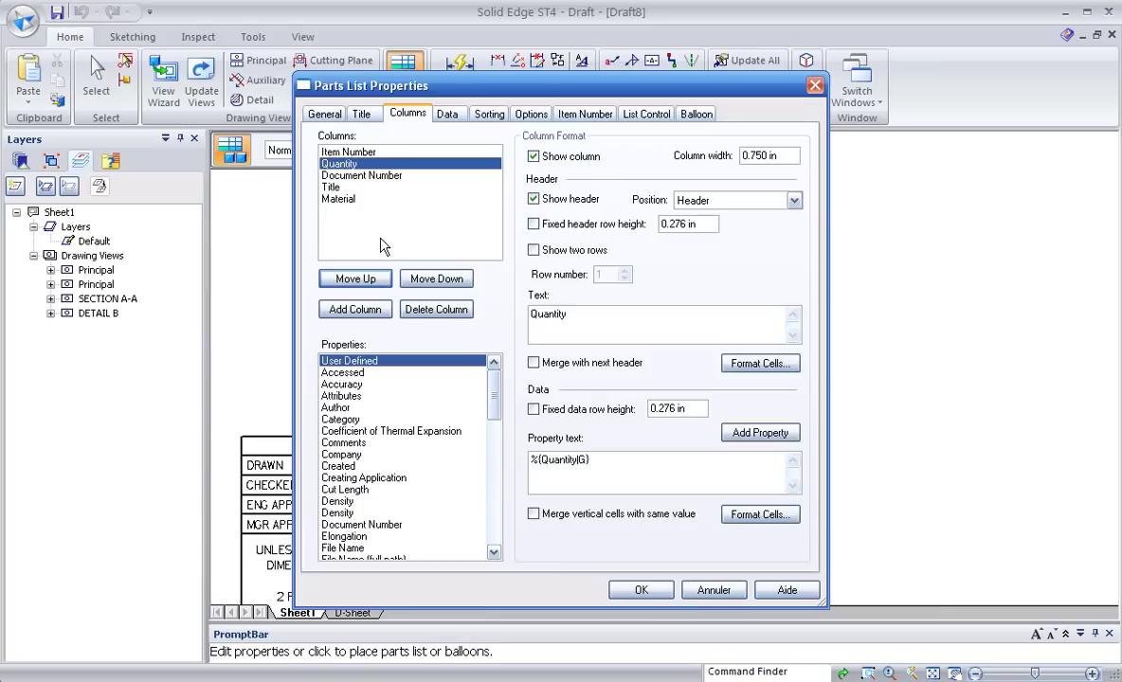
Review the Data, Sorting, Options, Item Number and List Control tabs, then turn off balloon item count.
left_click(448, 115)
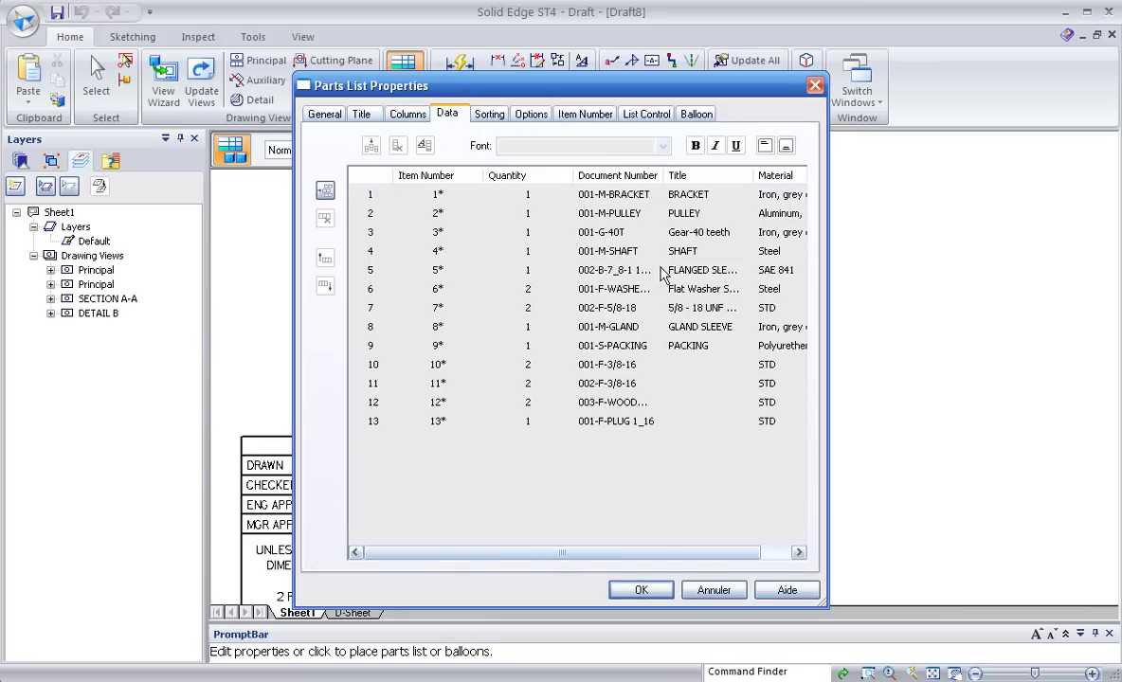
left_click(488, 116)
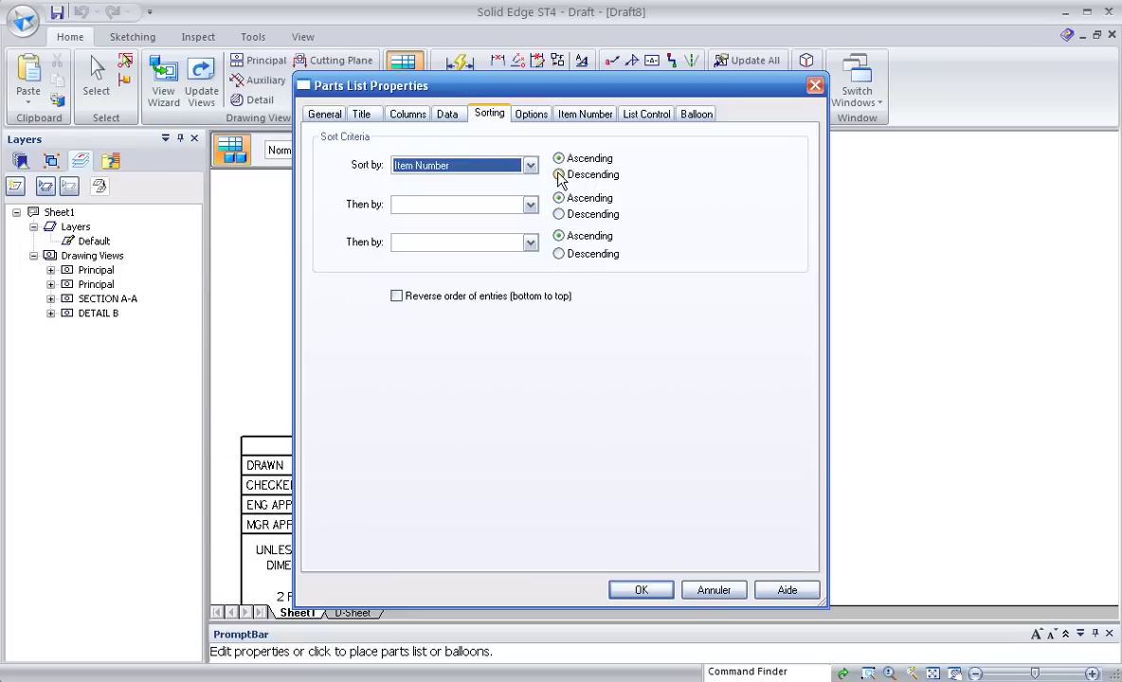
left_click(531, 115)
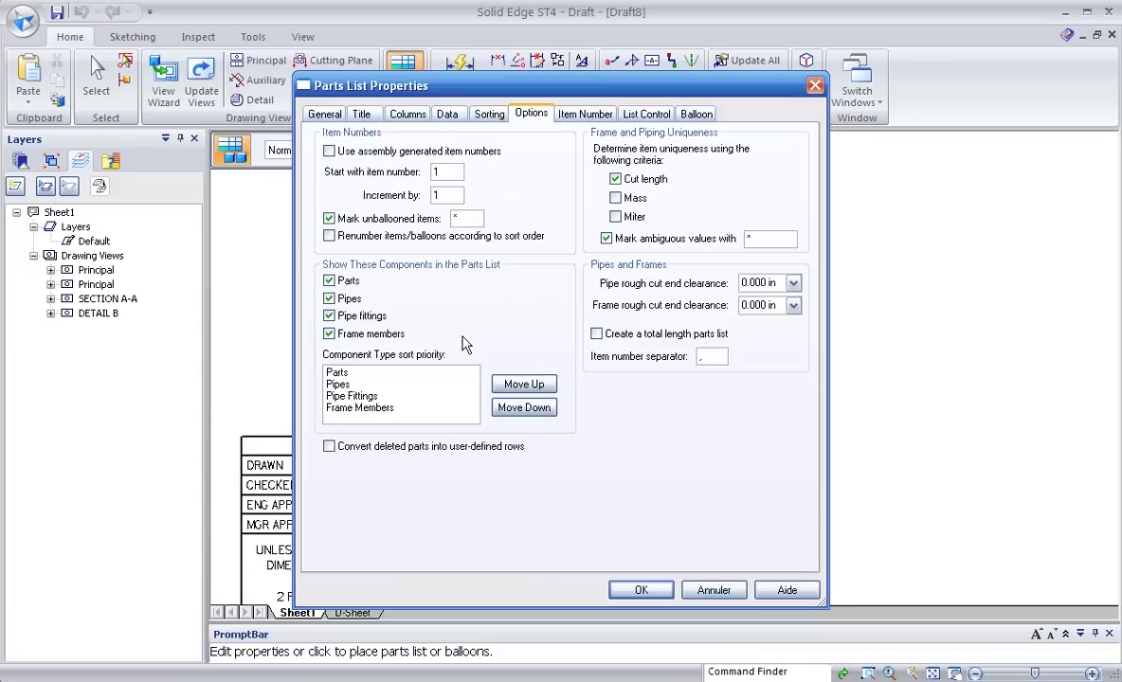
left_click(582, 116)
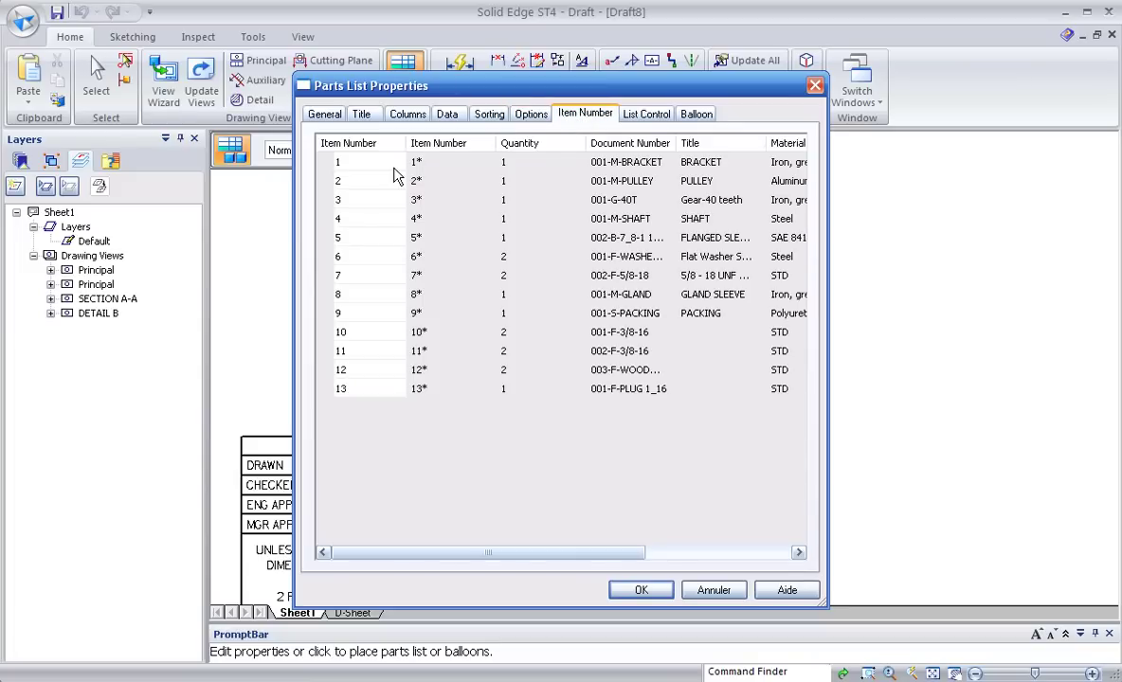
left_click(640, 115)
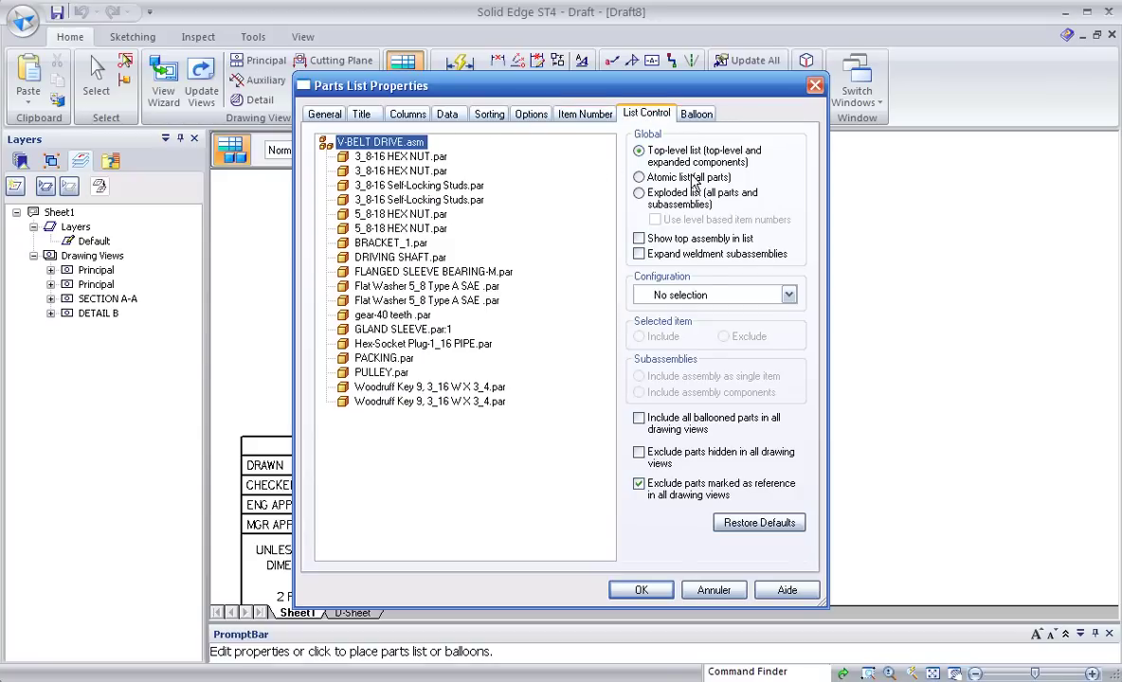
left_click(696, 113)
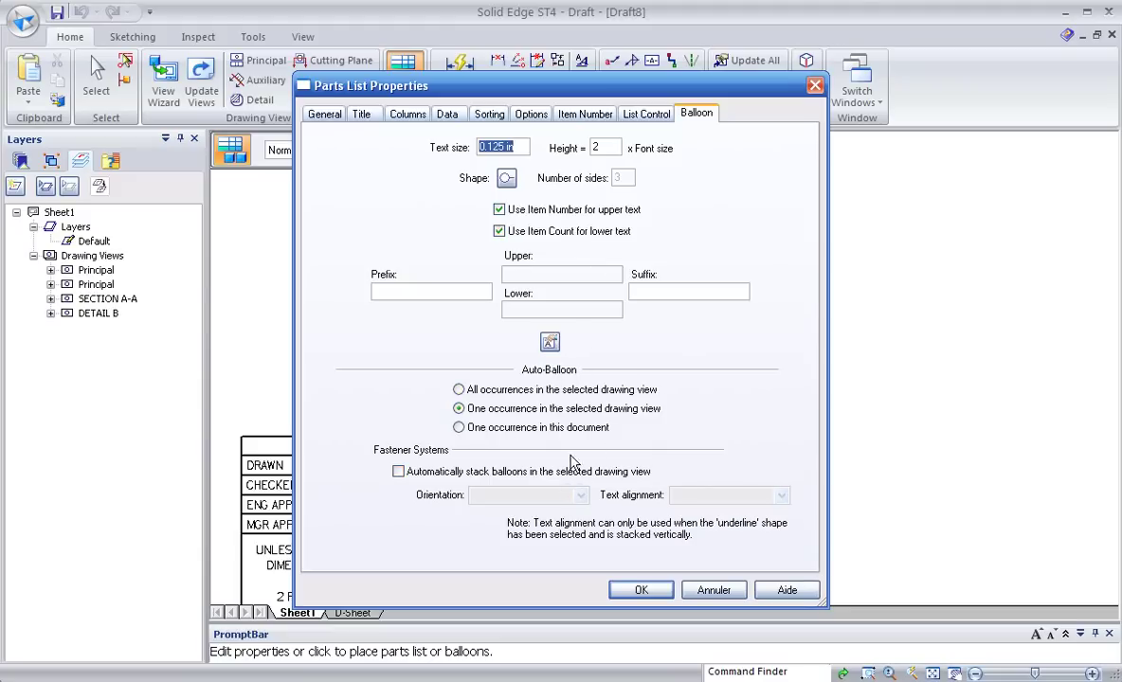
left_click(500, 232)
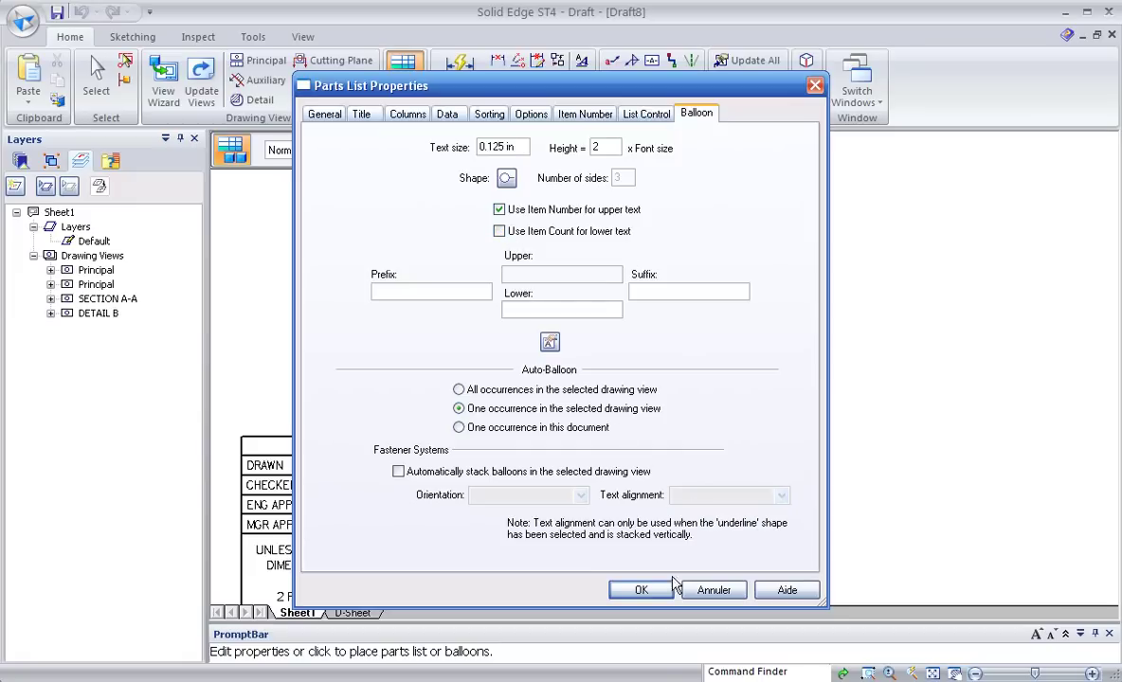
left_click(644, 590)
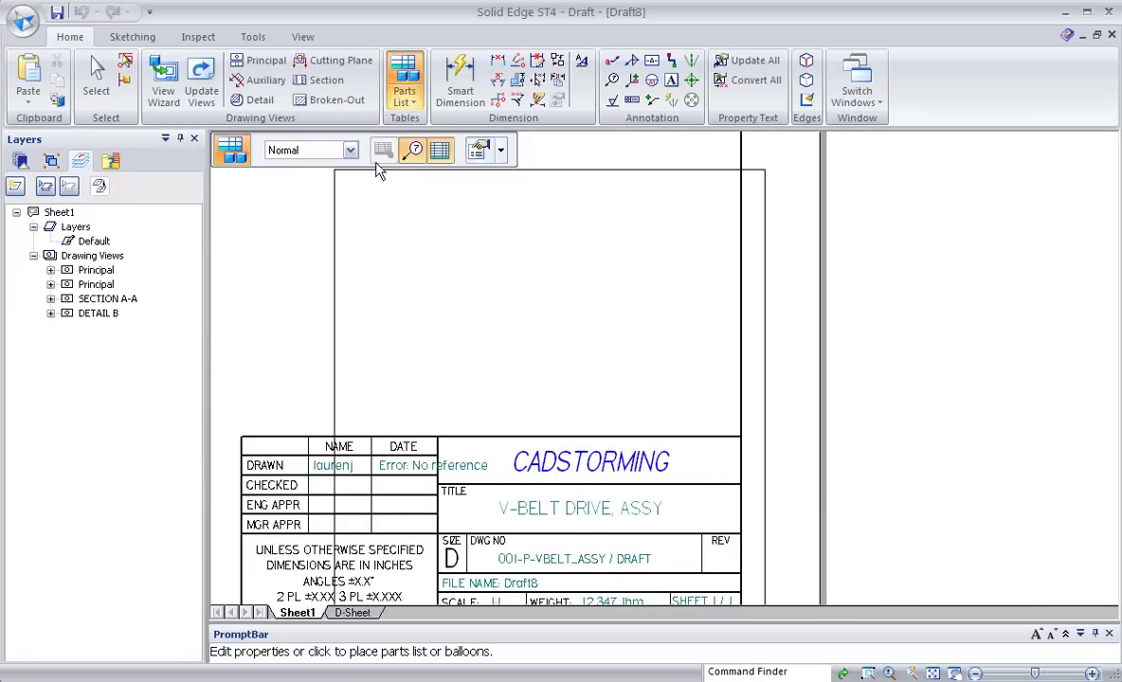
Re-check the Data, Columns, List Control and Options tabs, ending on General settings.
left_click(478, 150)
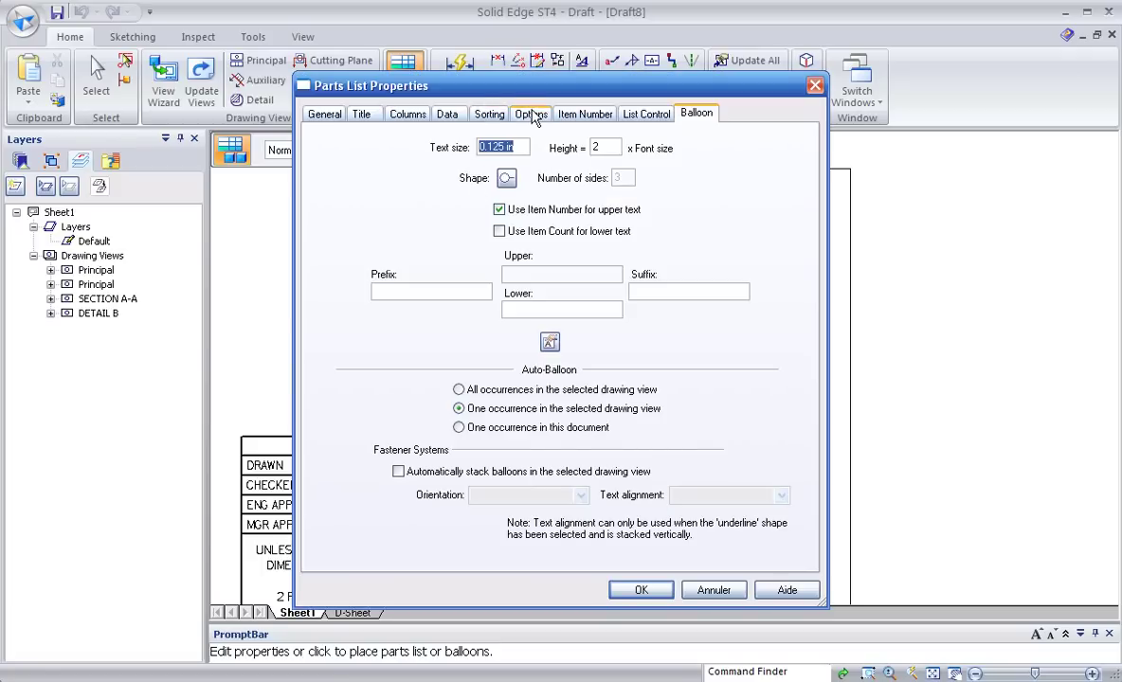
left_click(447, 118)
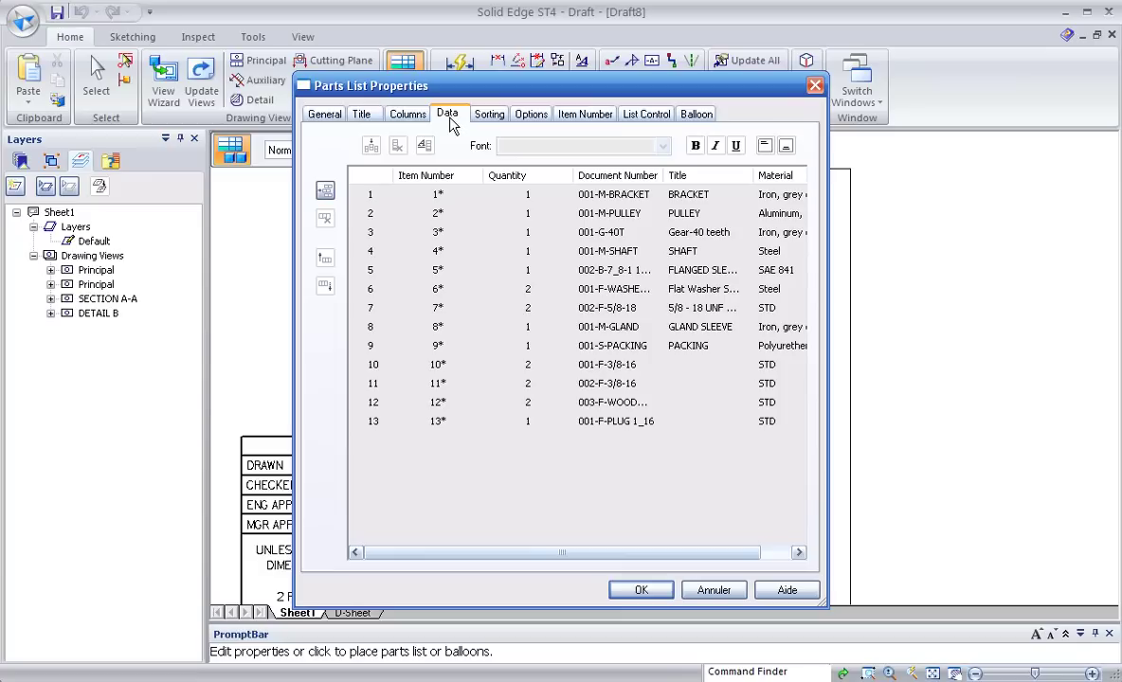
left_click(407, 116)
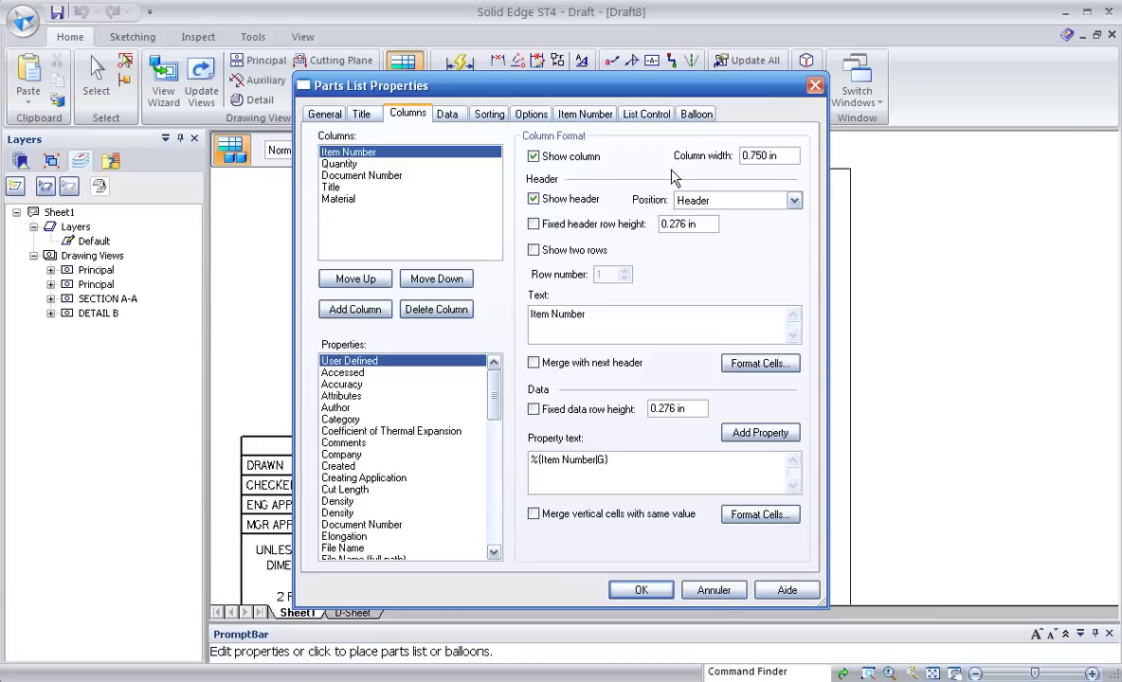
left_click(649, 114)
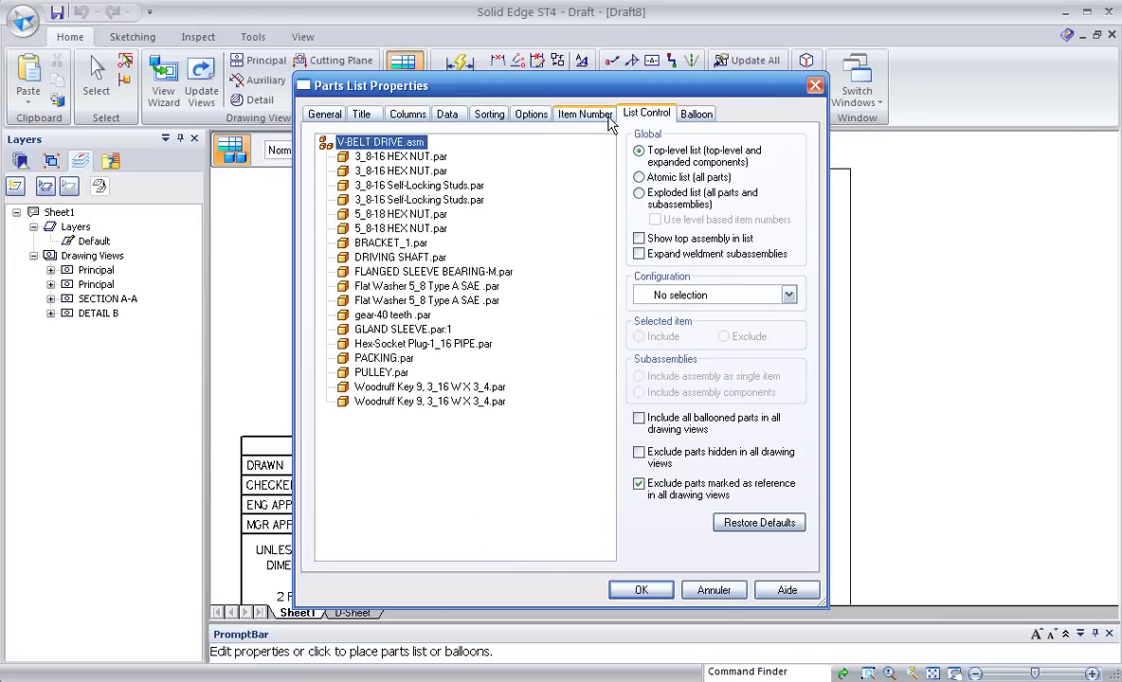
left_click(538, 115)
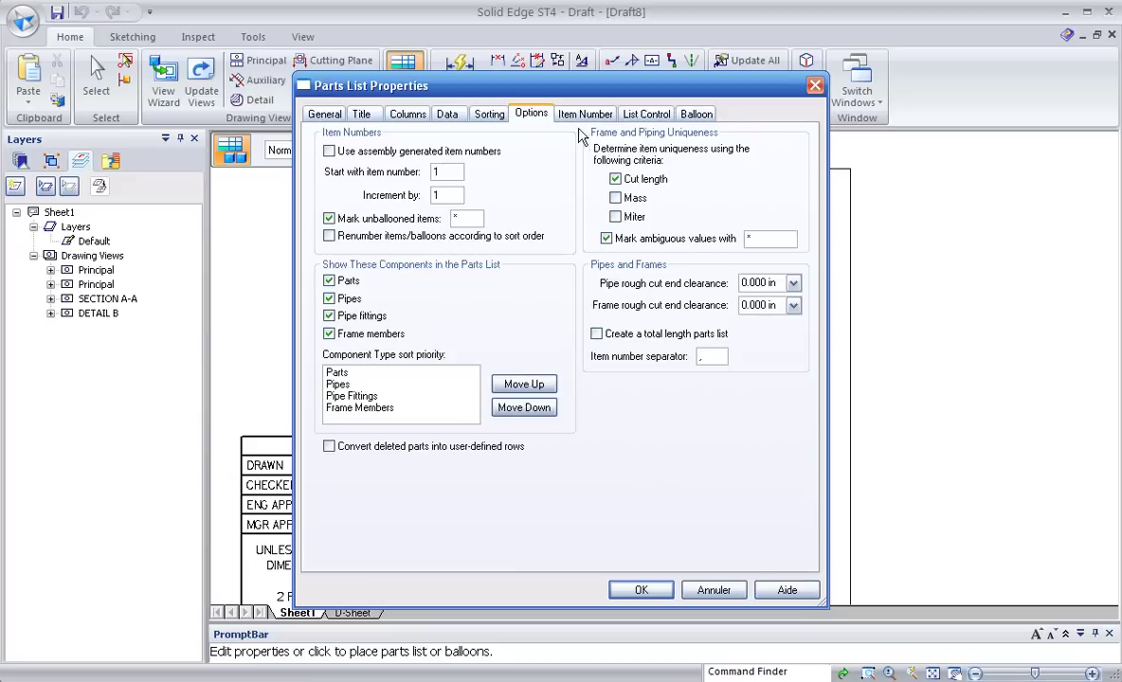
left_click(324, 114)
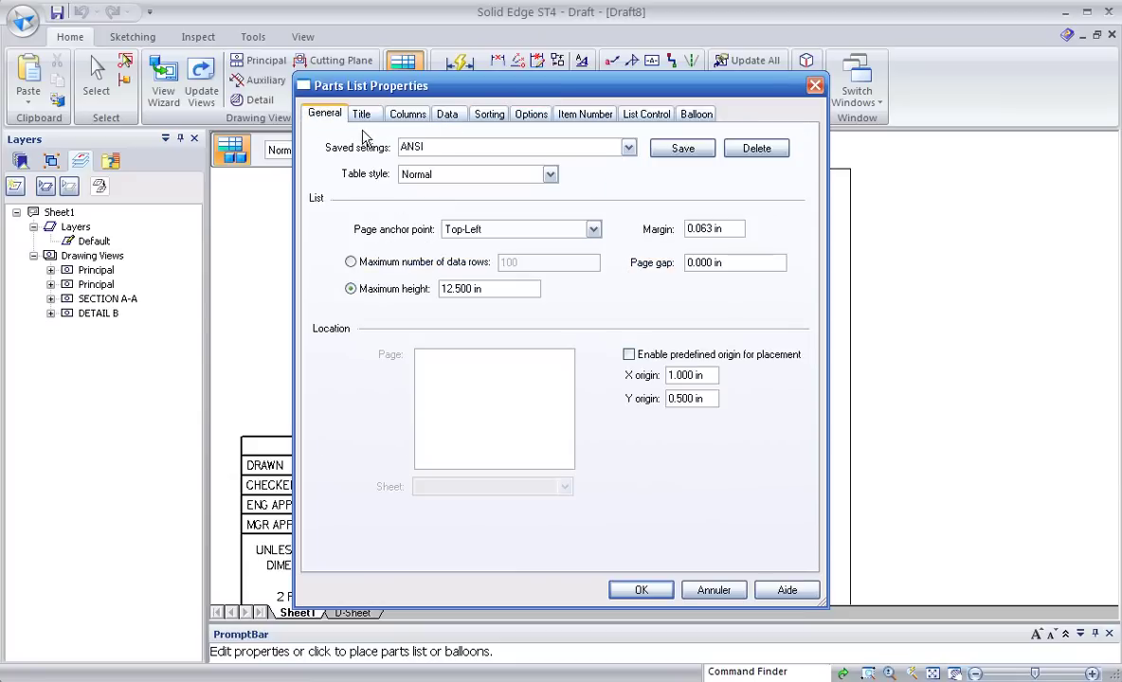
Set the parts list margin to 0 and accept the settings.
left_click(593, 229)
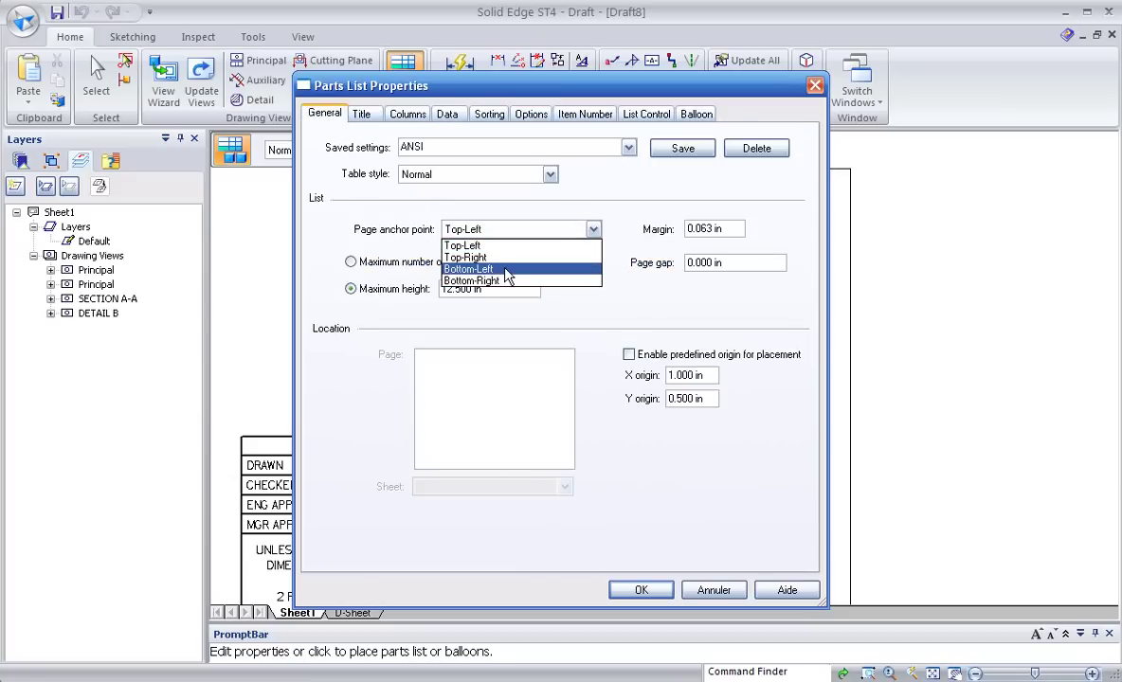
left_click(503, 270)
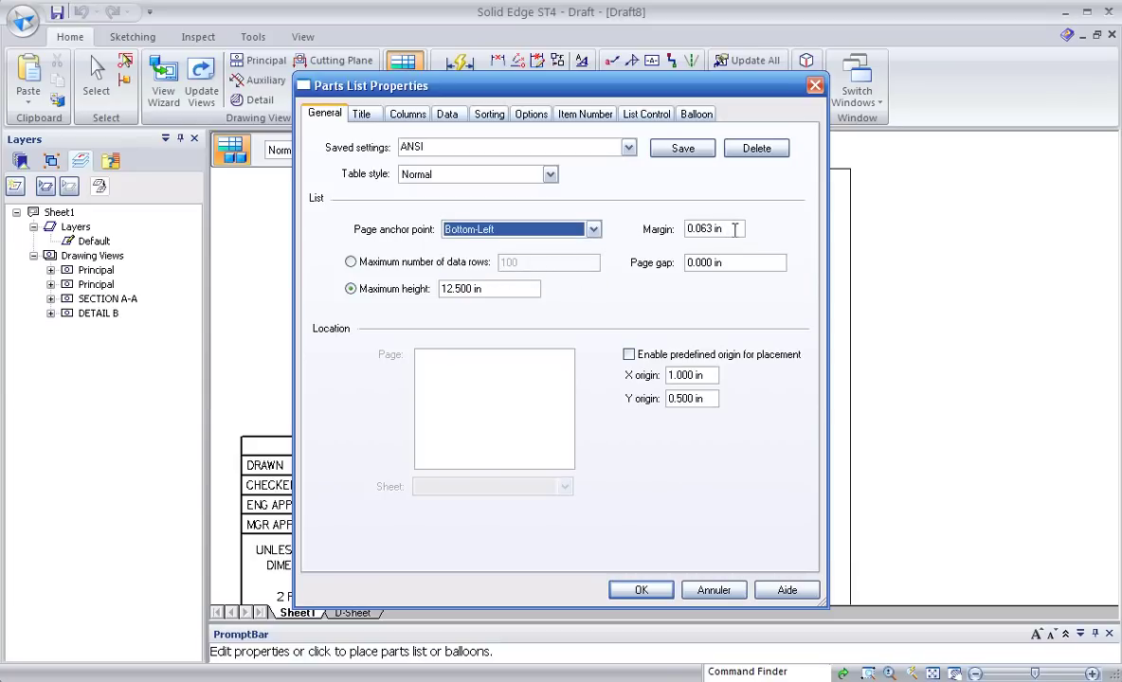
key("Tab")
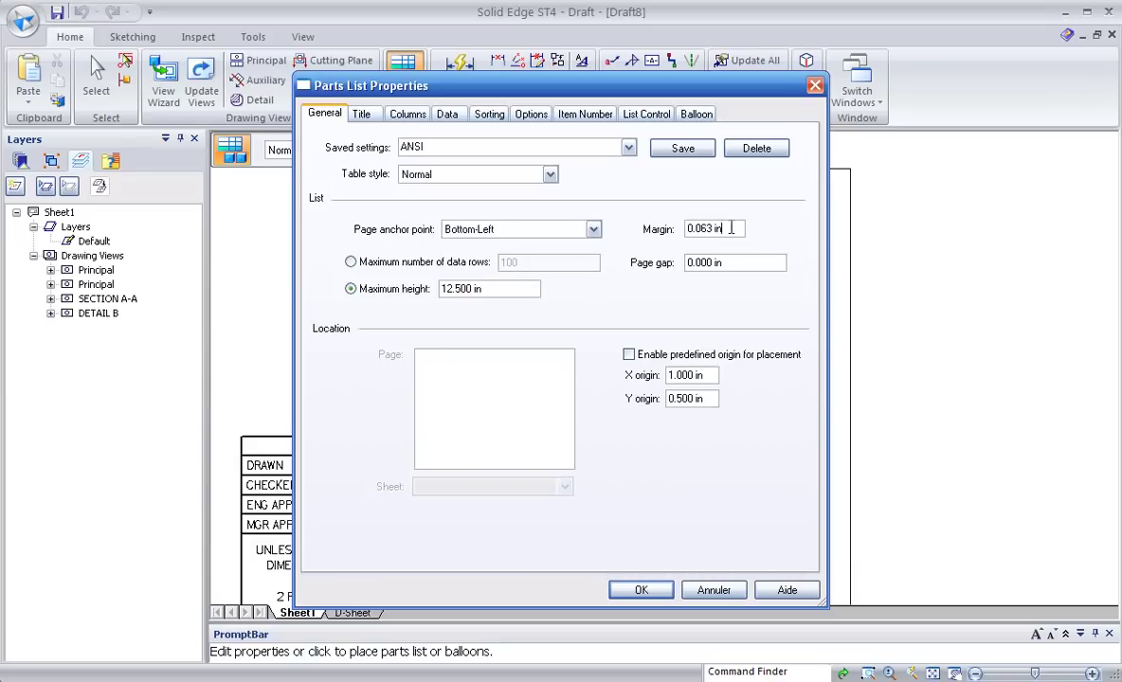
type("0")
left_click(739, 262)
left_click(640, 589)
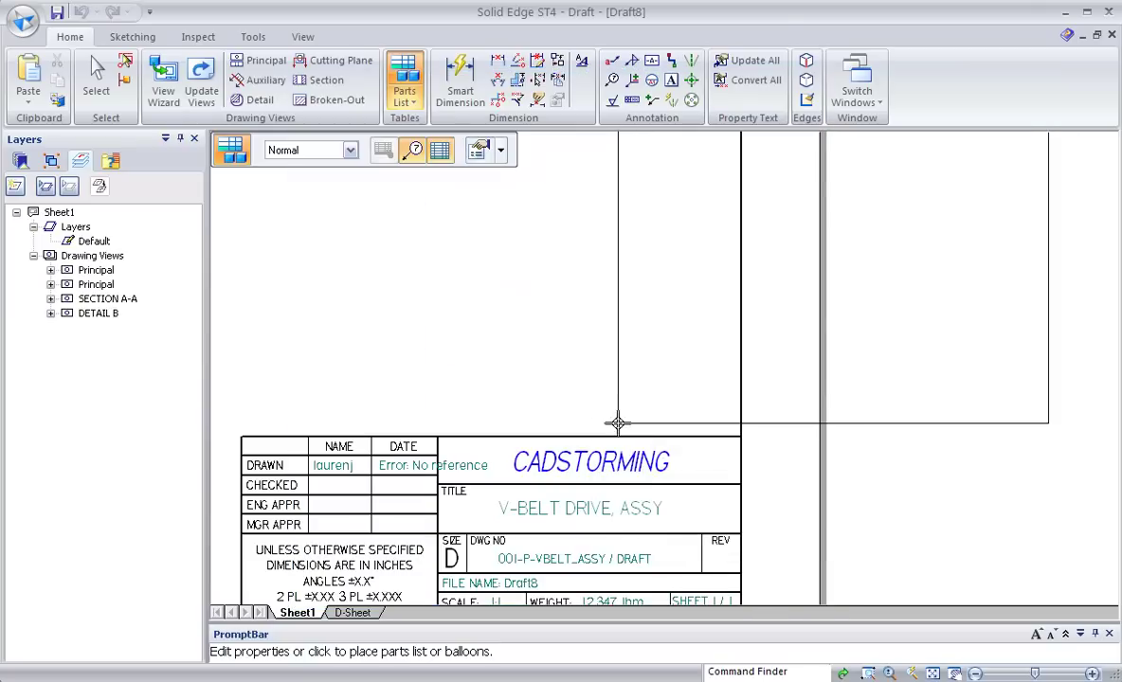
Change the parts list page anchor point to Bottom-Right.
left_click(478, 156)
left_click(592, 228)
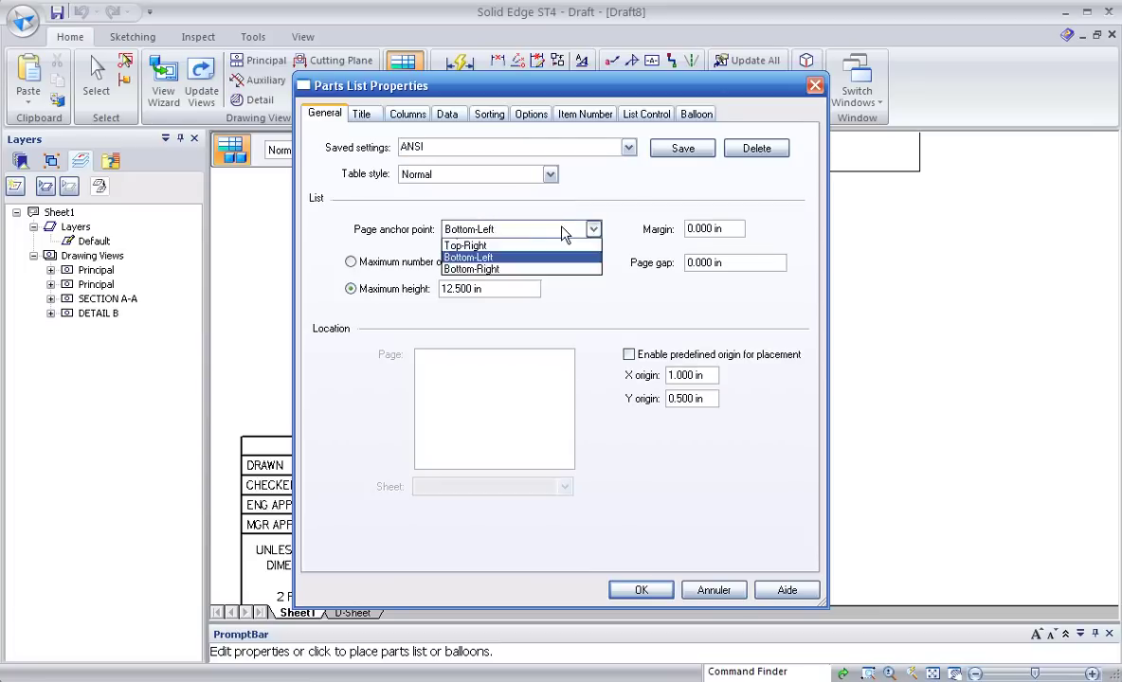
left_click(527, 281)
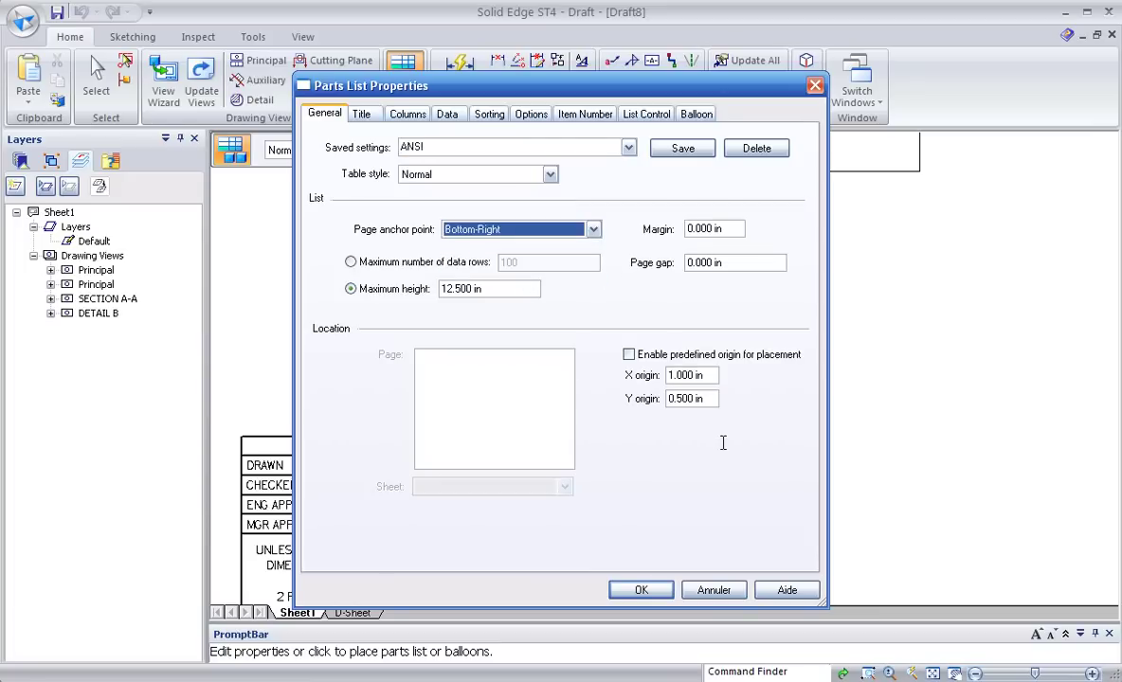
left_click(641, 589)
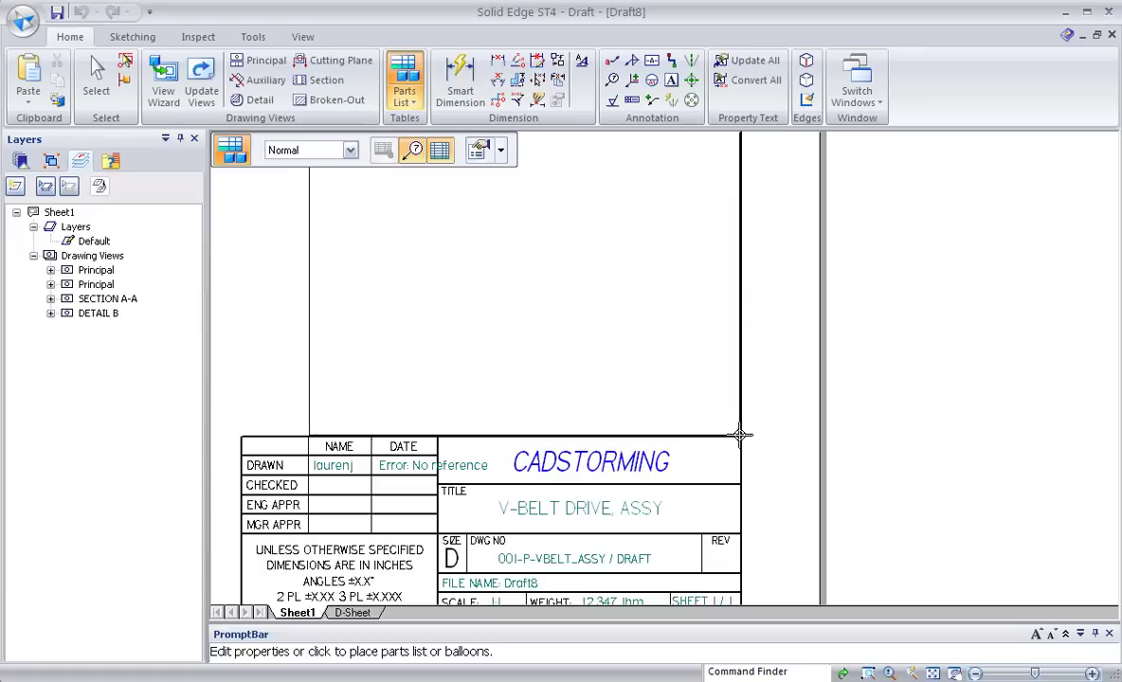
Drop the parts list at the title block's top-right corner and select the placed table.
left_click(741, 435)
scroll(720, 512, "down", 2)
scroll(663, 426, "down", 1)
scroll(501, 313, "down", 2)
scroll(502, 322, "up", 1)
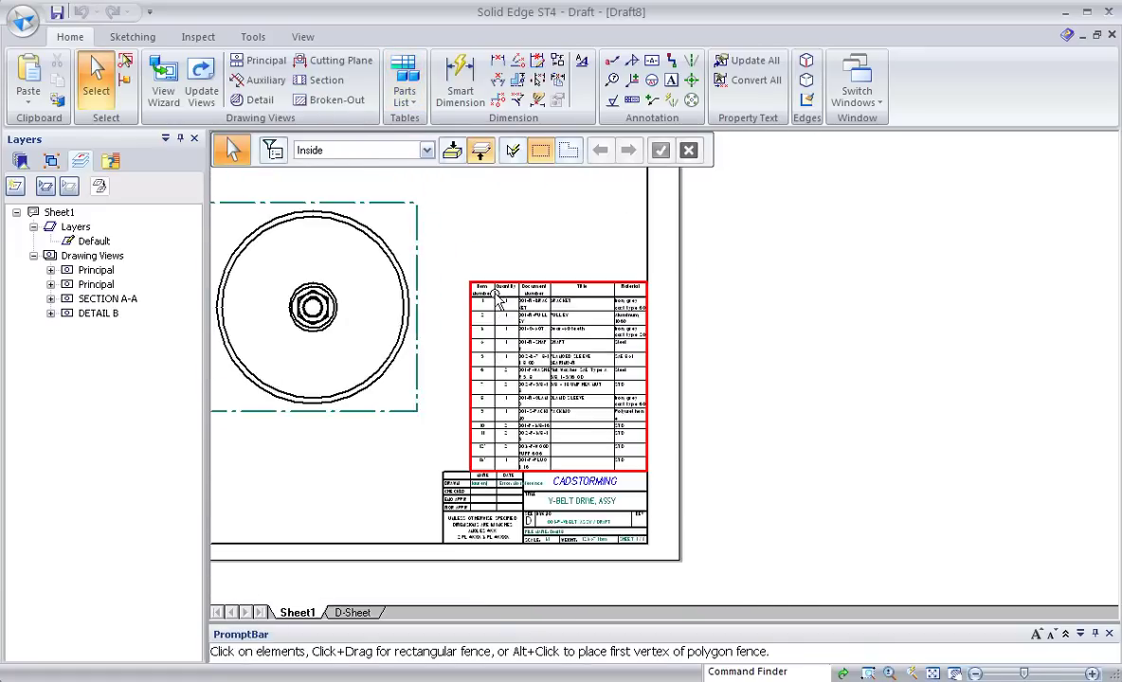
scroll(502, 322, "up", 1)
scroll(531, 351, "down", 1, "shift")
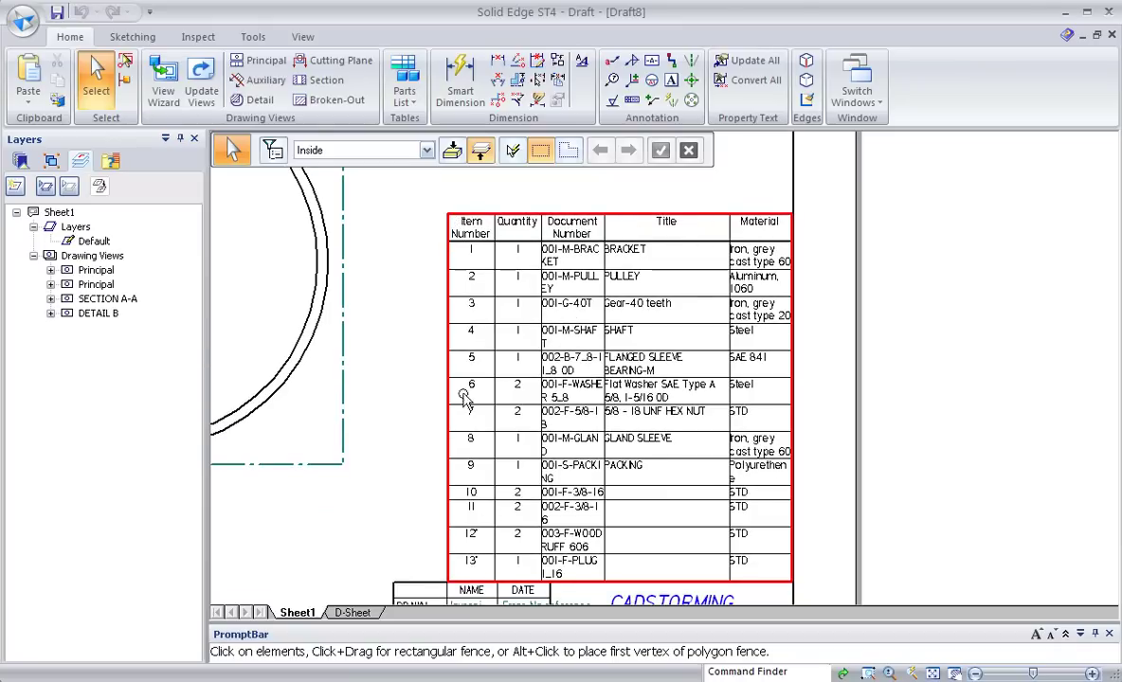
left_click(449, 214)
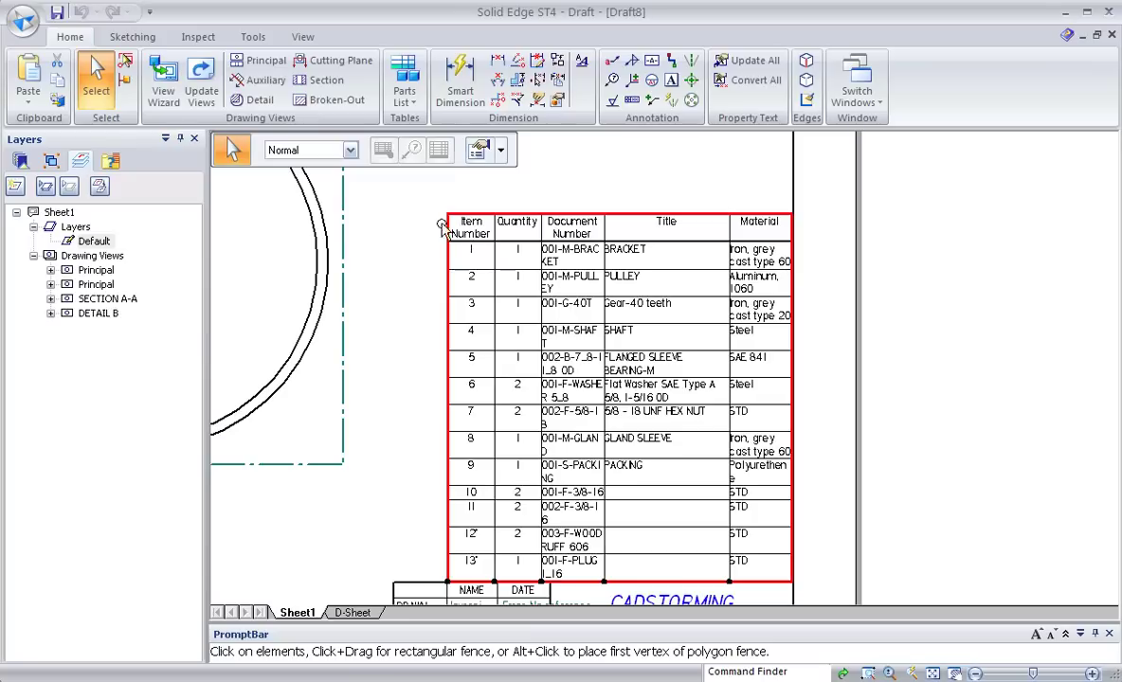
Reverse the order of the parts list entries so item 13 is on top.
left_click(480, 152)
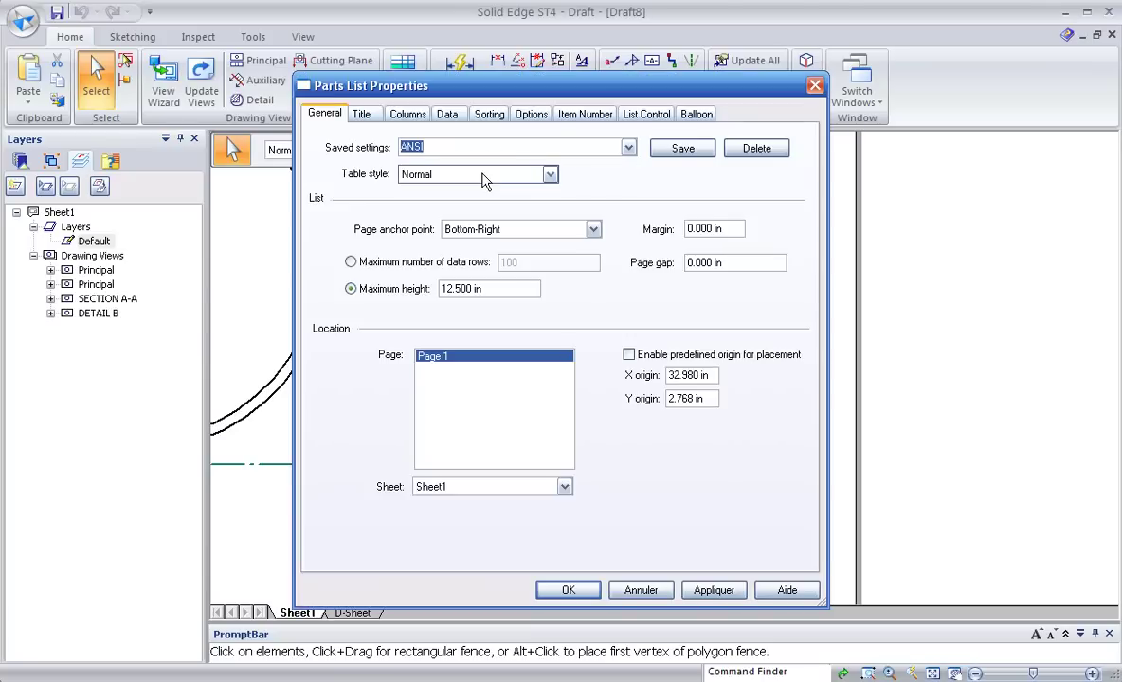
left_click(493, 115)
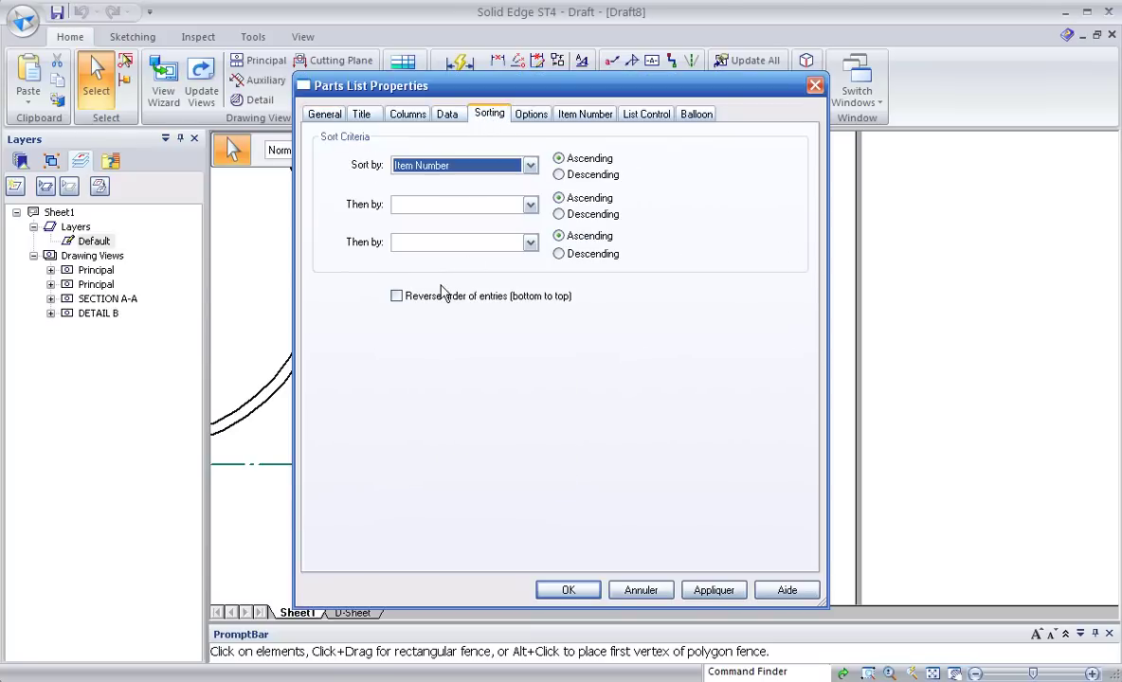
left_click(411, 299)
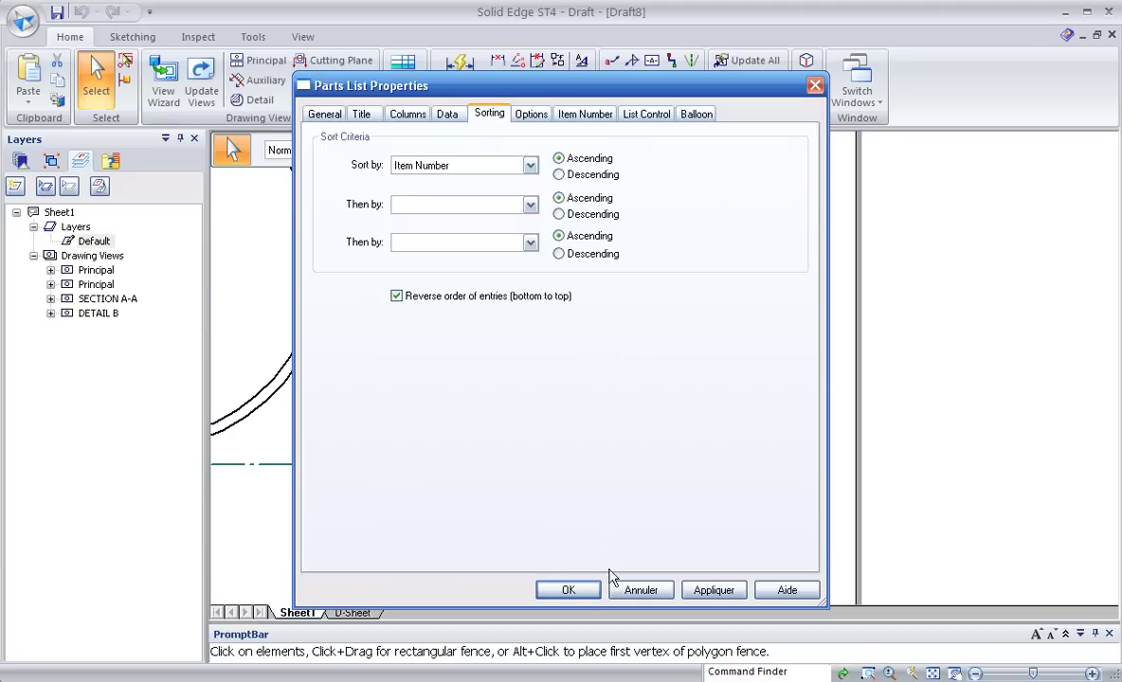
left_click(585, 600)
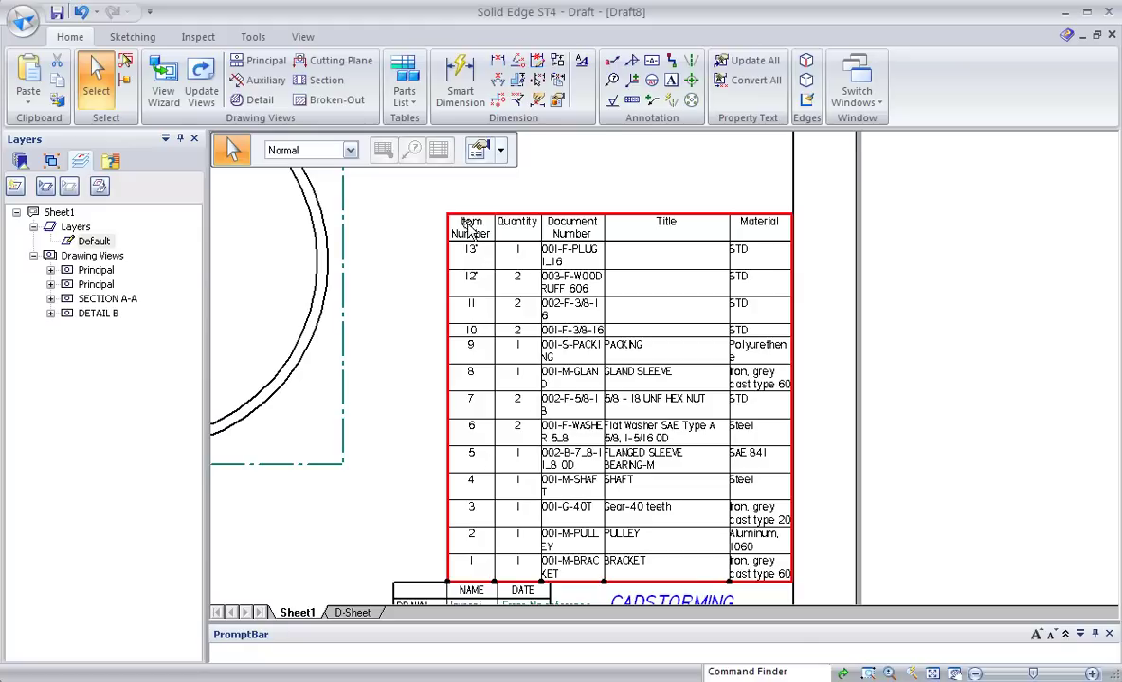
Set the column header position to Footer.
left_click(582, 230)
left_click(477, 150)
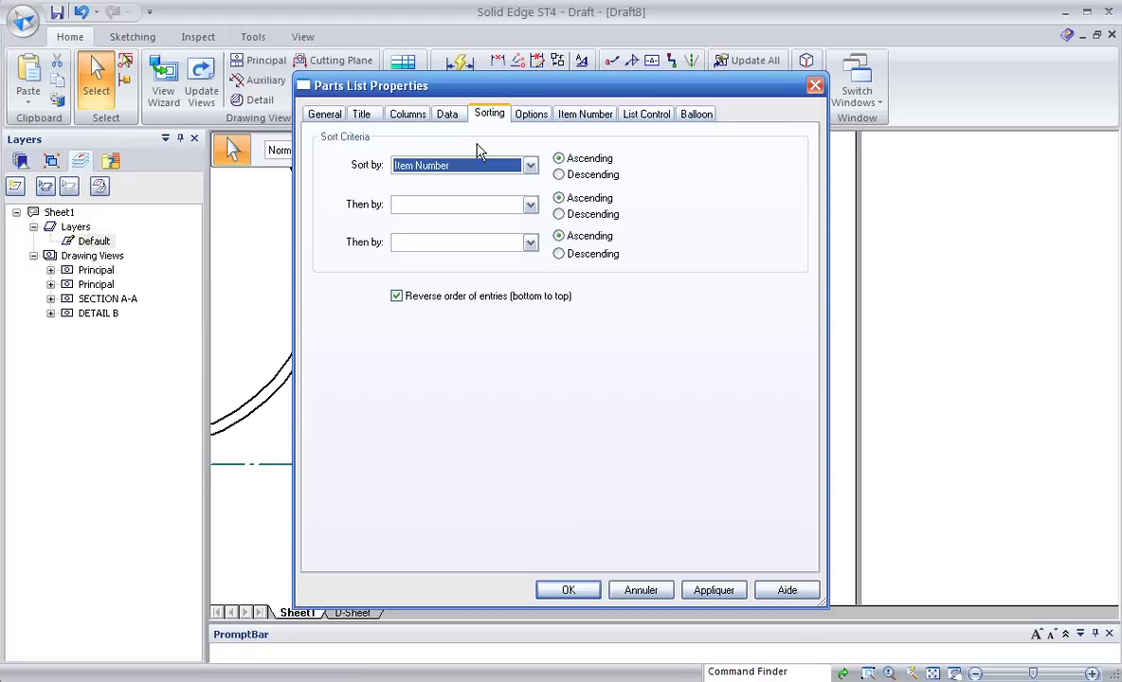
left_click(362, 115)
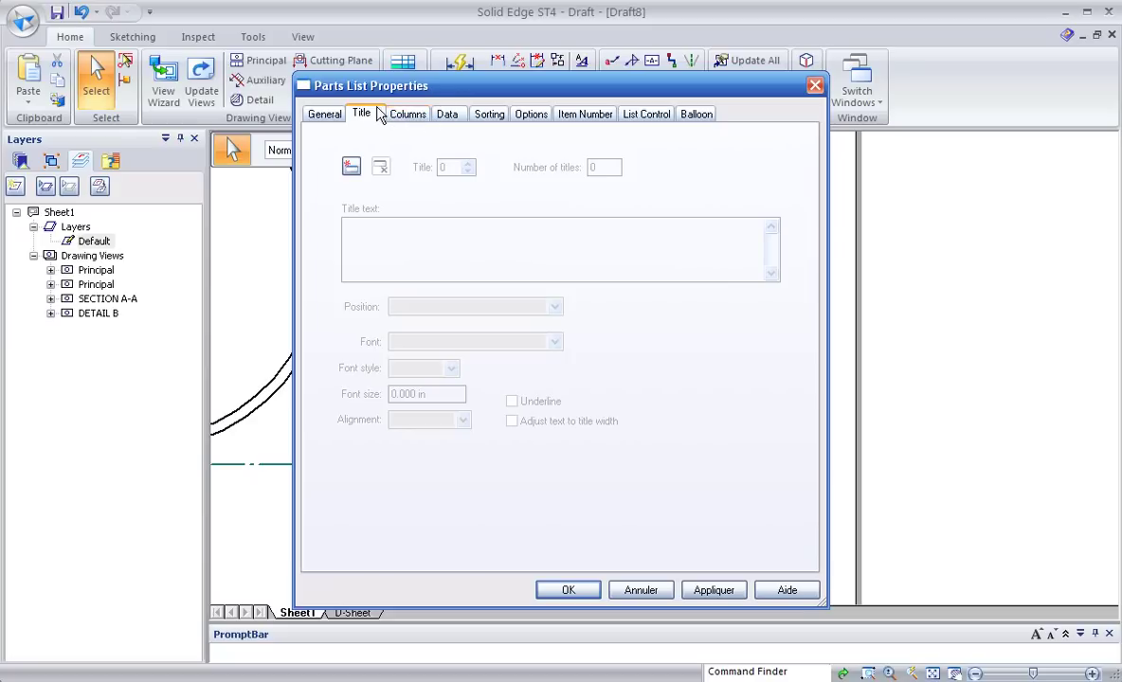
left_click(411, 114)
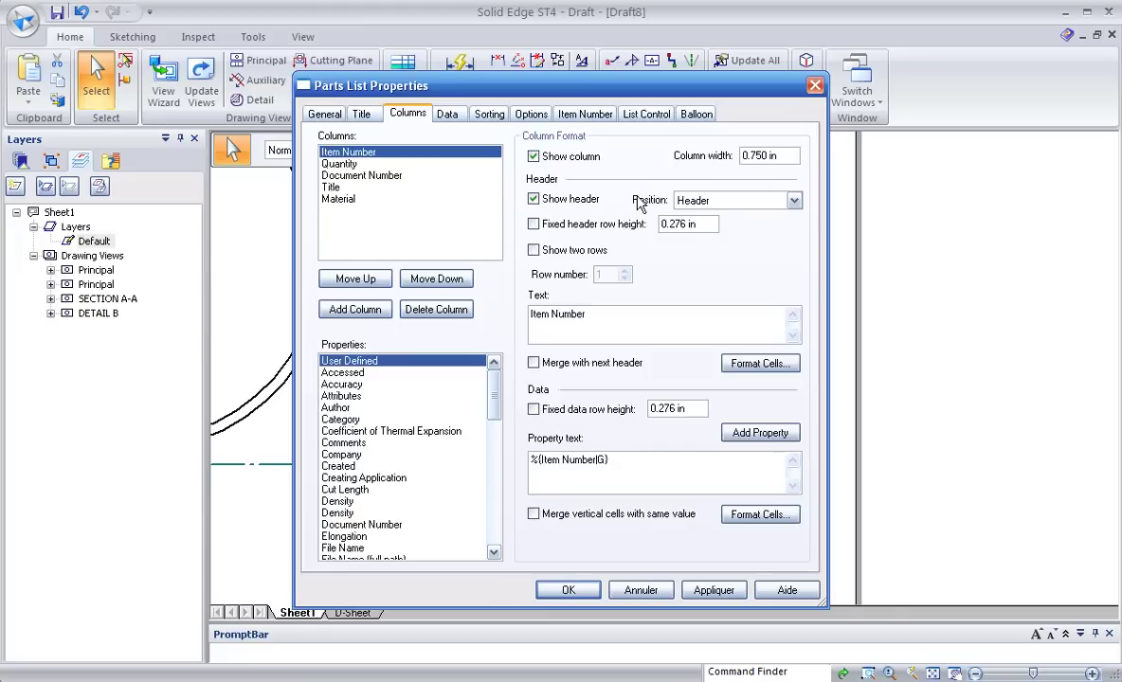
left_click(763, 202)
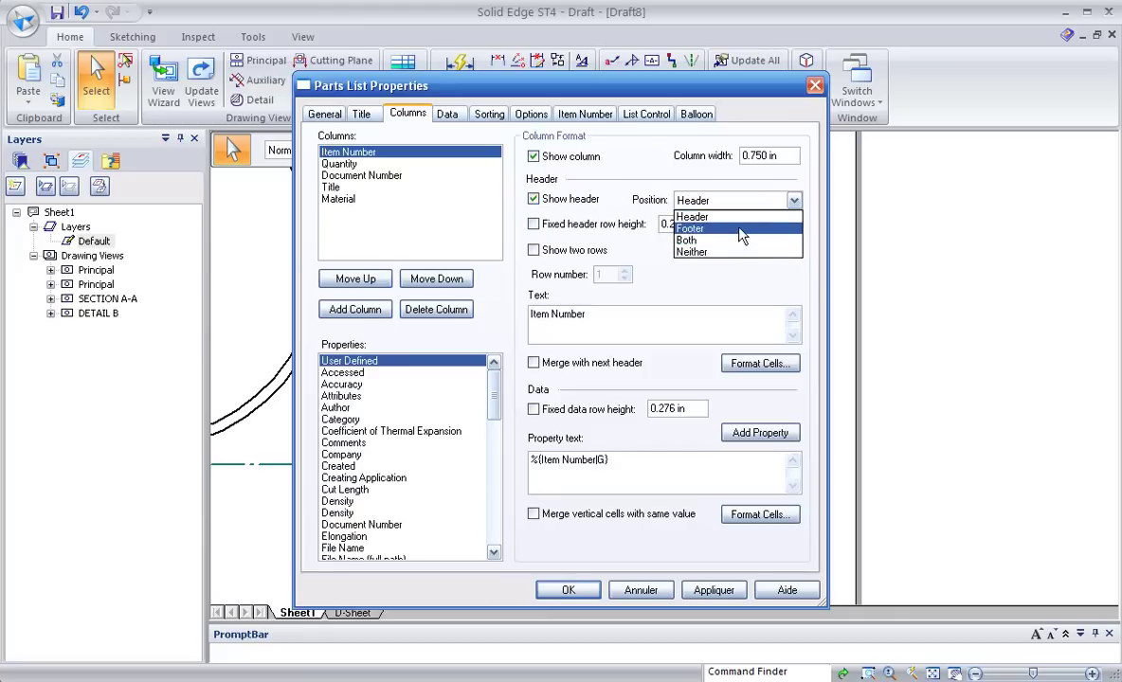
left_click(740, 231)
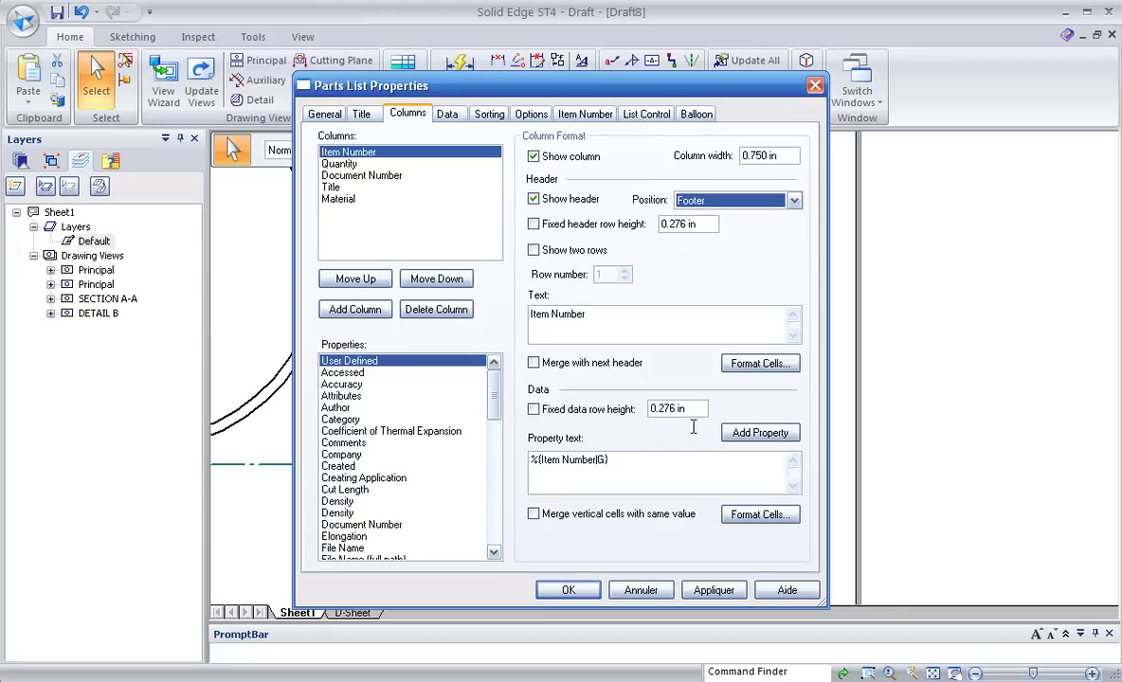
left_click(568, 589)
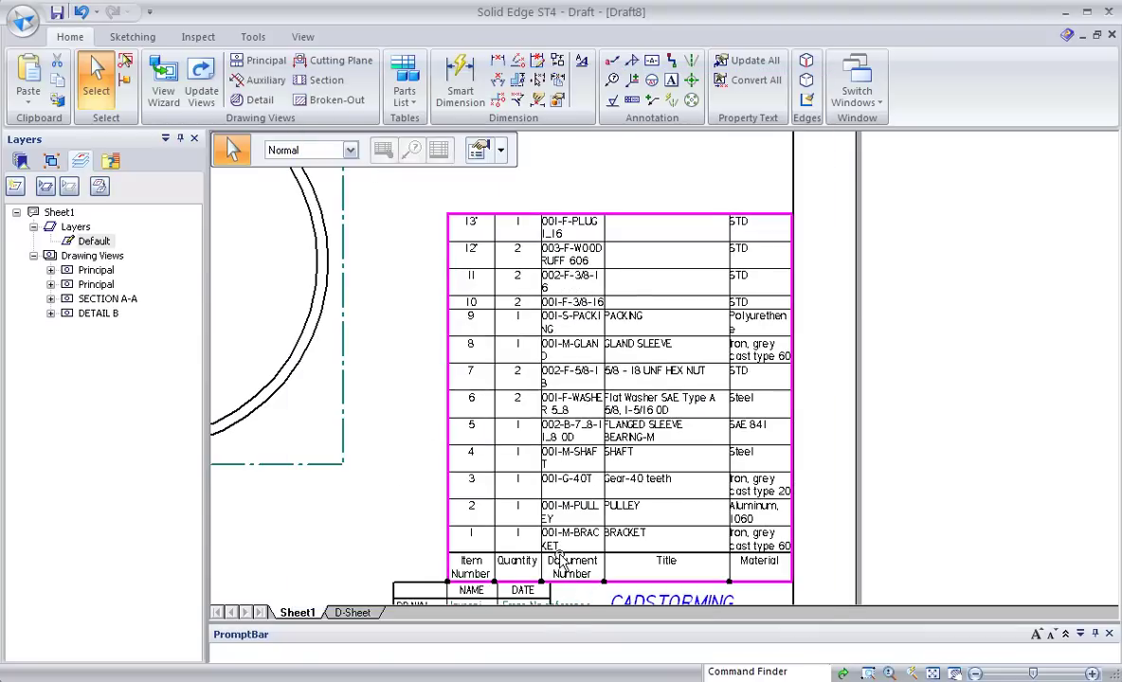
Drag the parts list's left edge leftward so Title and Material entries fit on one line.
middle_click_drag(517, 370, 658, 315)
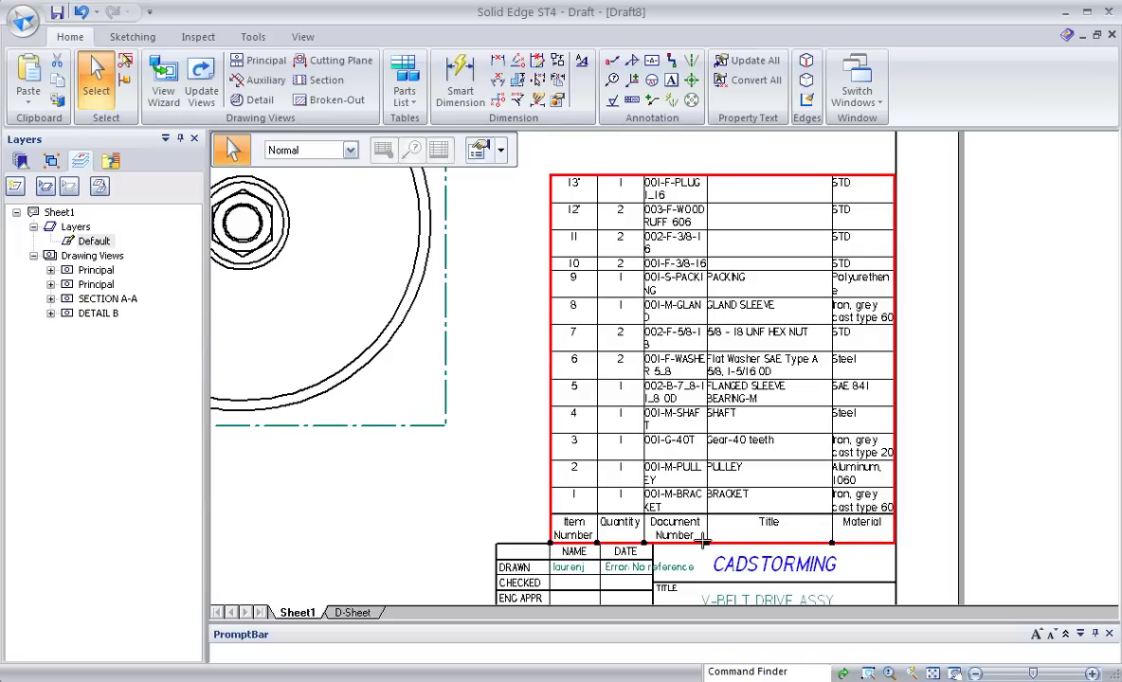
left_click_drag(706, 538, 655, 537)
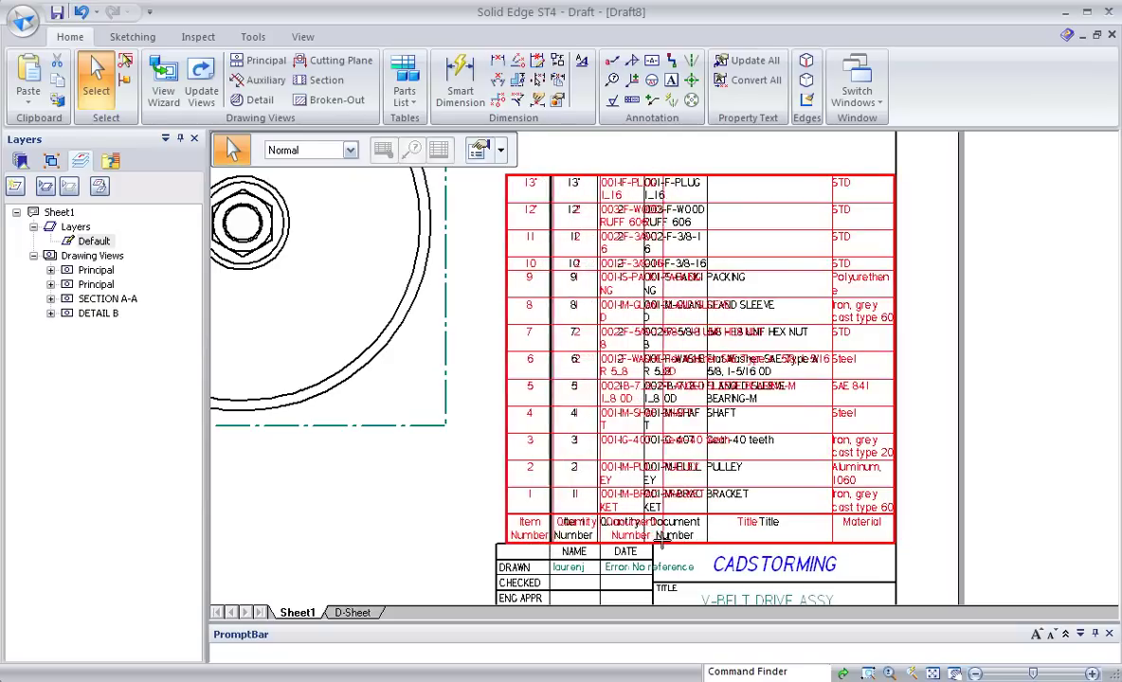
left_click_drag(655, 537, 650, 540)
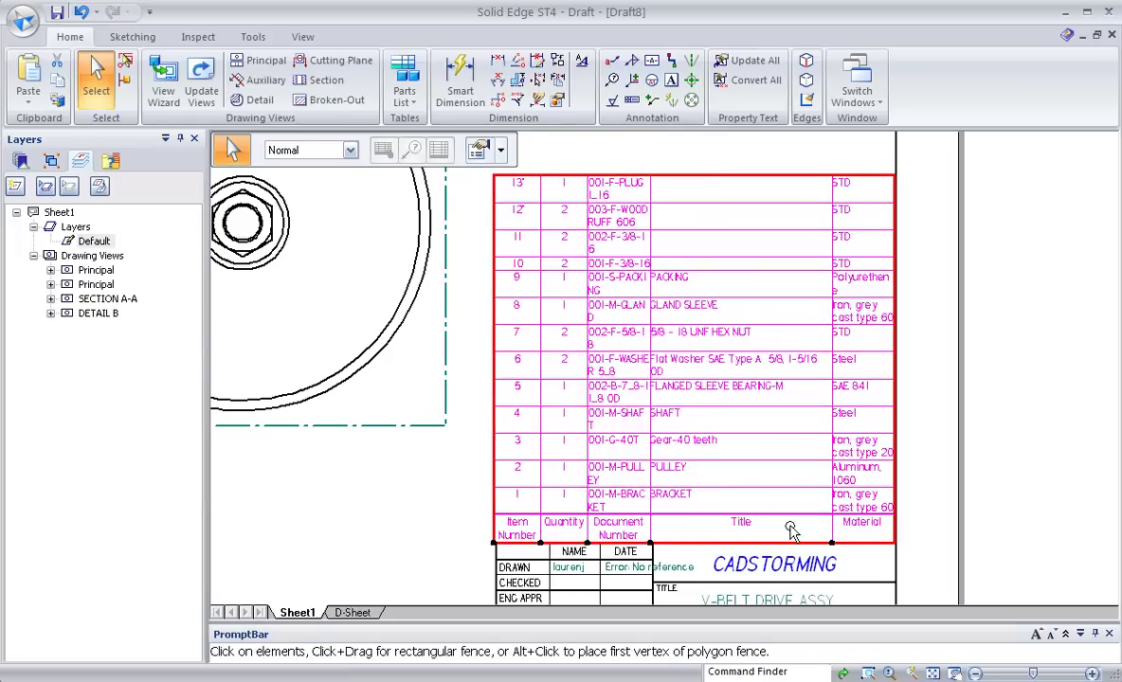
mouse_move(831, 538)
left_mouse_down()
mouse_move(789, 539)
mouse_move(811, 539)
left_mouse_up()
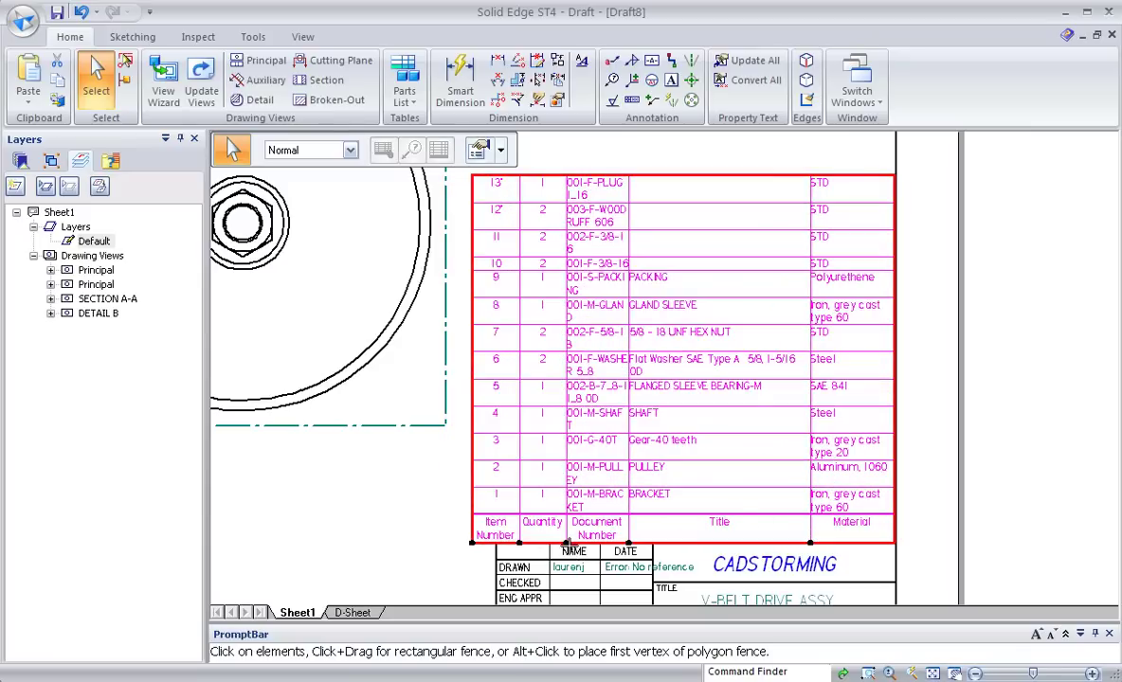
Rename the column headers to Item, Qty and Document N°, and begin retyping the Title header.
left_click(480, 149)
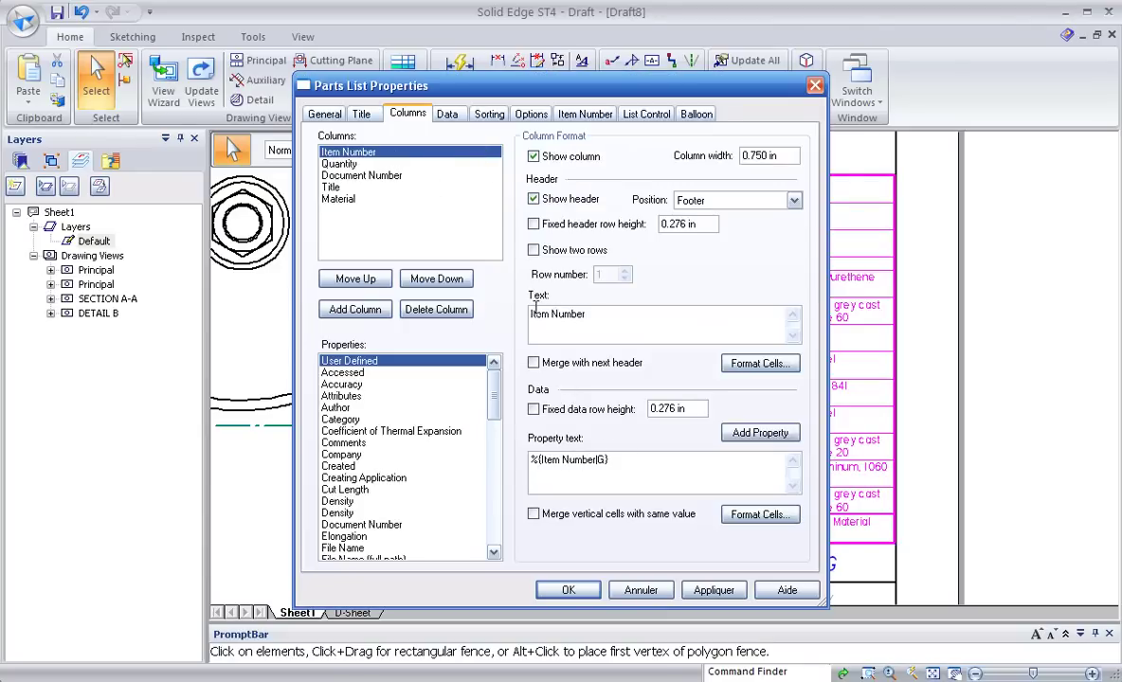
left_click_drag(549, 316, 589, 314)
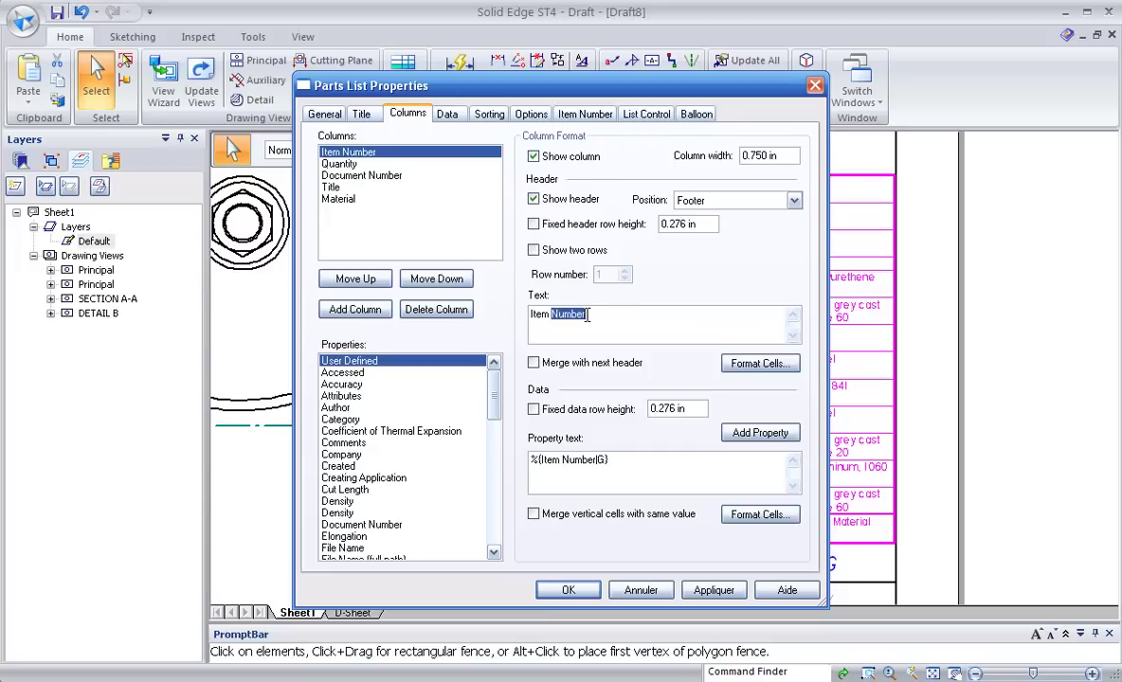
key("Delete")
left_click(349, 165)
type("Qty")
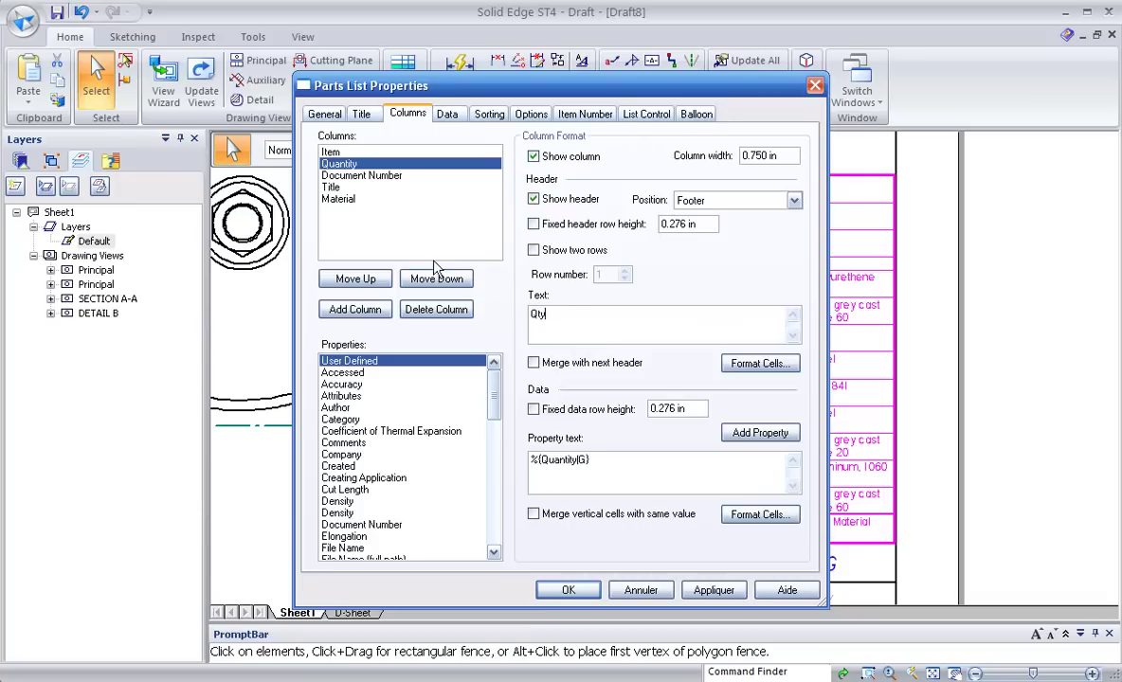
left_click(358, 178)
type("Document N°")
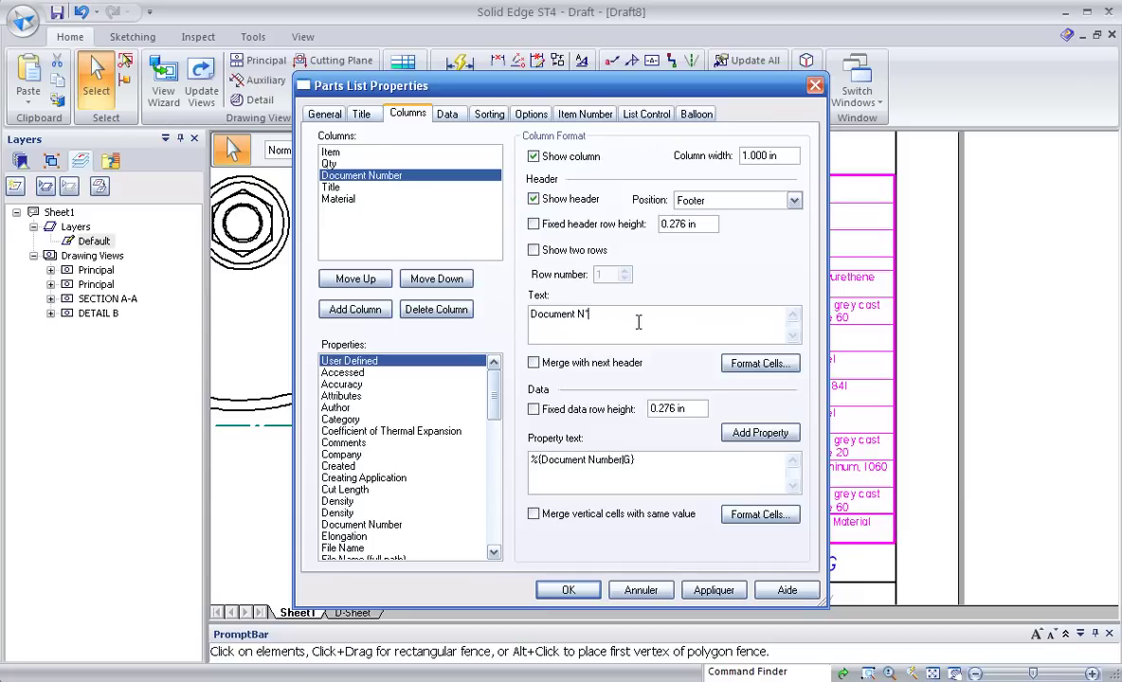
left_click(331, 188)
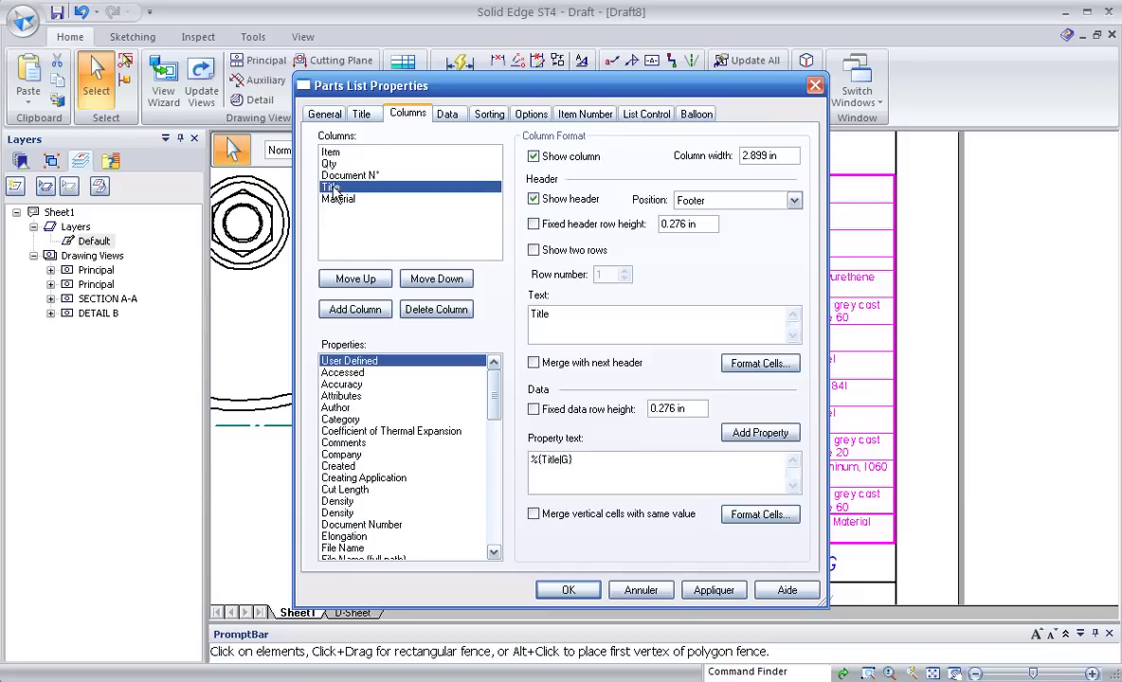
left_click_drag(560, 313, 521, 310)
type("Description")
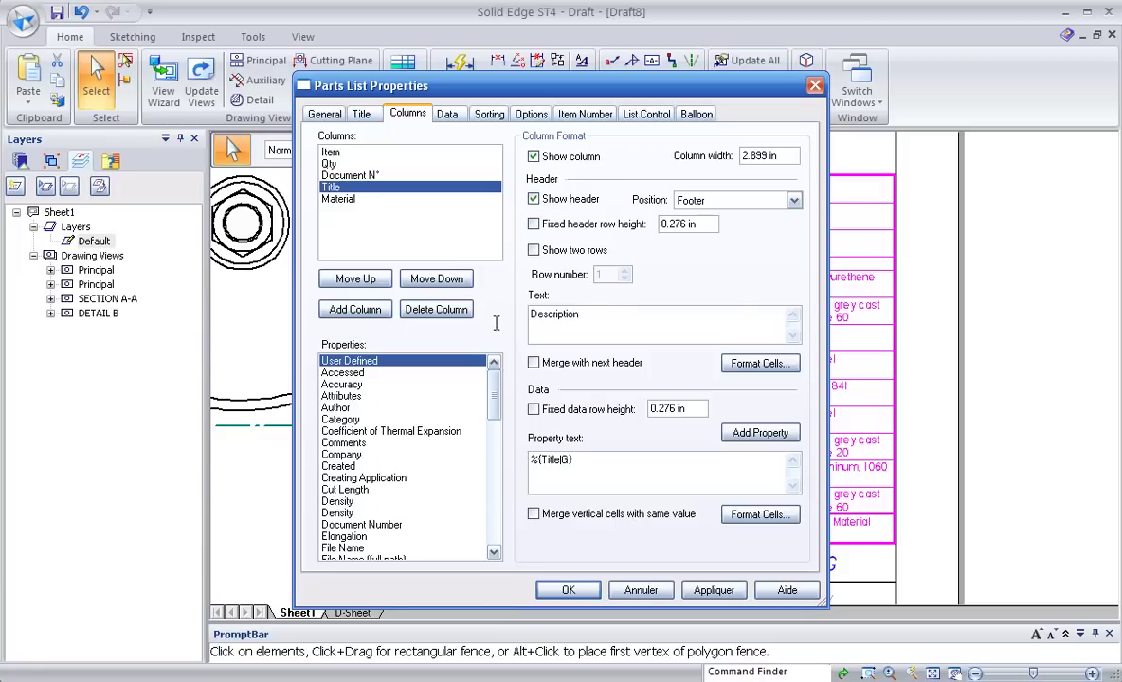
Apply the retitled Description column and try nudging the parts list sideways.
left_click(568, 590)
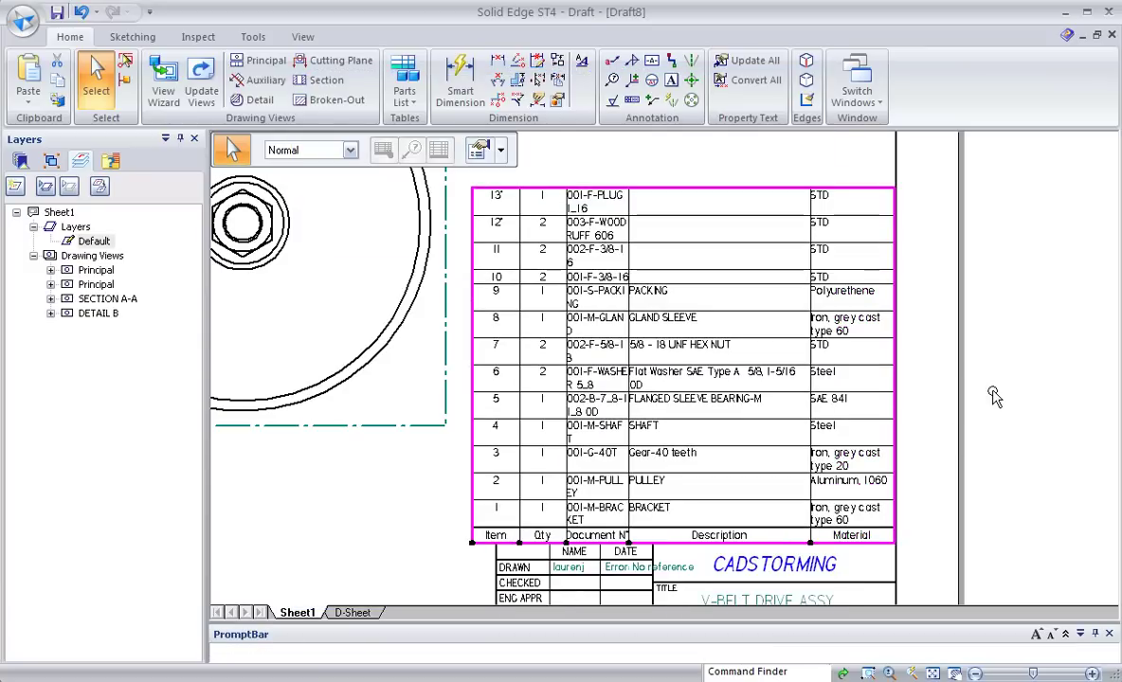
middle_click_drag(418, 554, 451, 522)
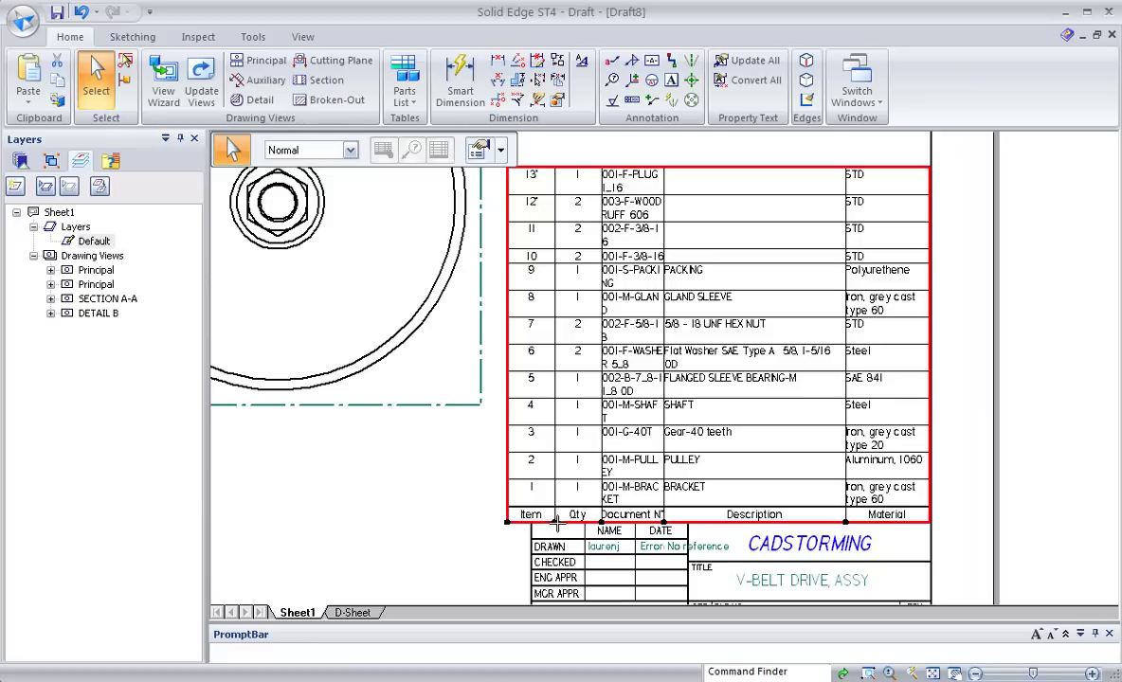
left_click_drag(556, 522, 574, 515)
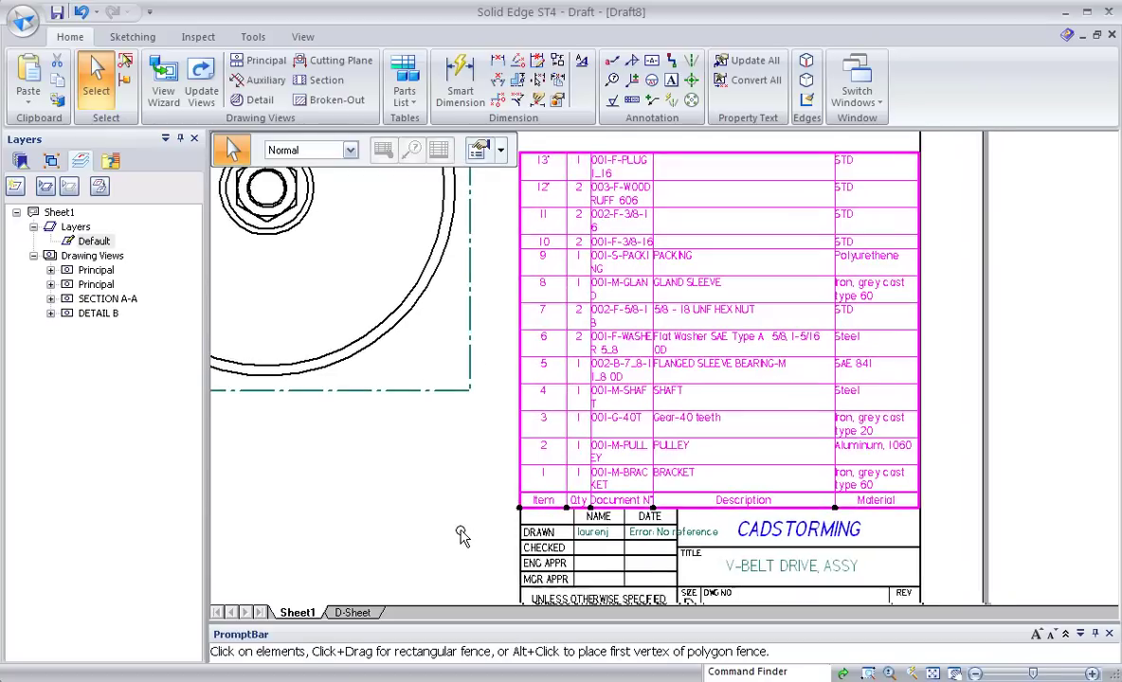
scroll(471, 515, "up", 2)
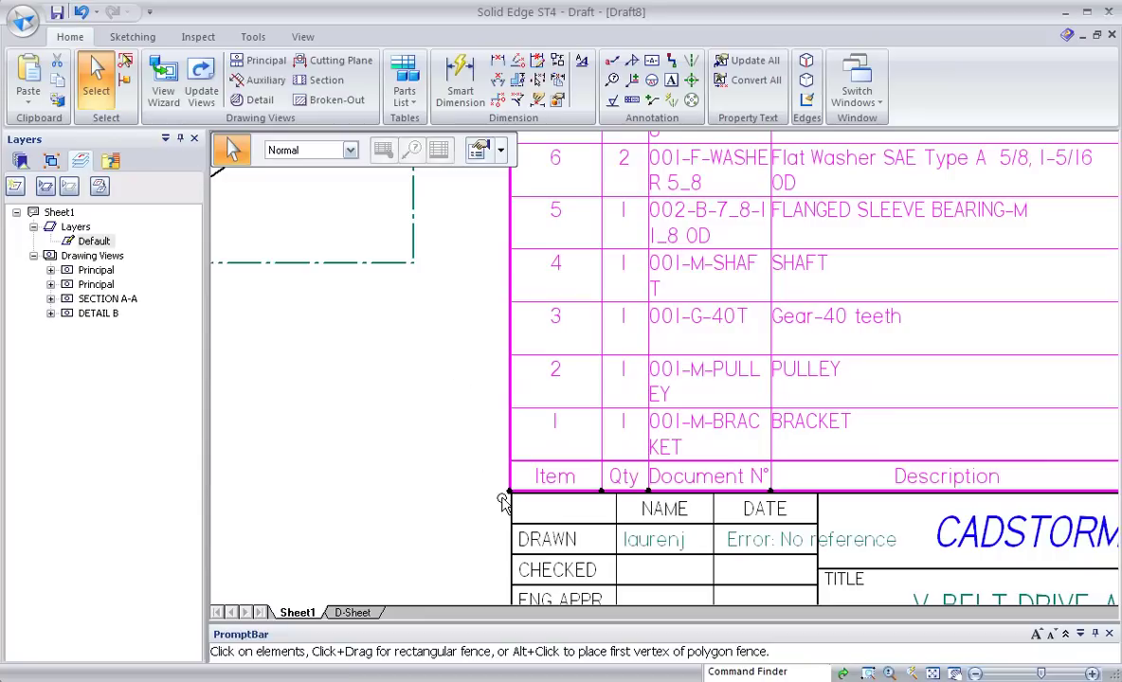
key("Escape")
Drag the selected parts list further left so each document number fits on one line.
left_click(510, 491)
scroll(453, 512, "down", 1)
scroll(453, 512, "down", 1)
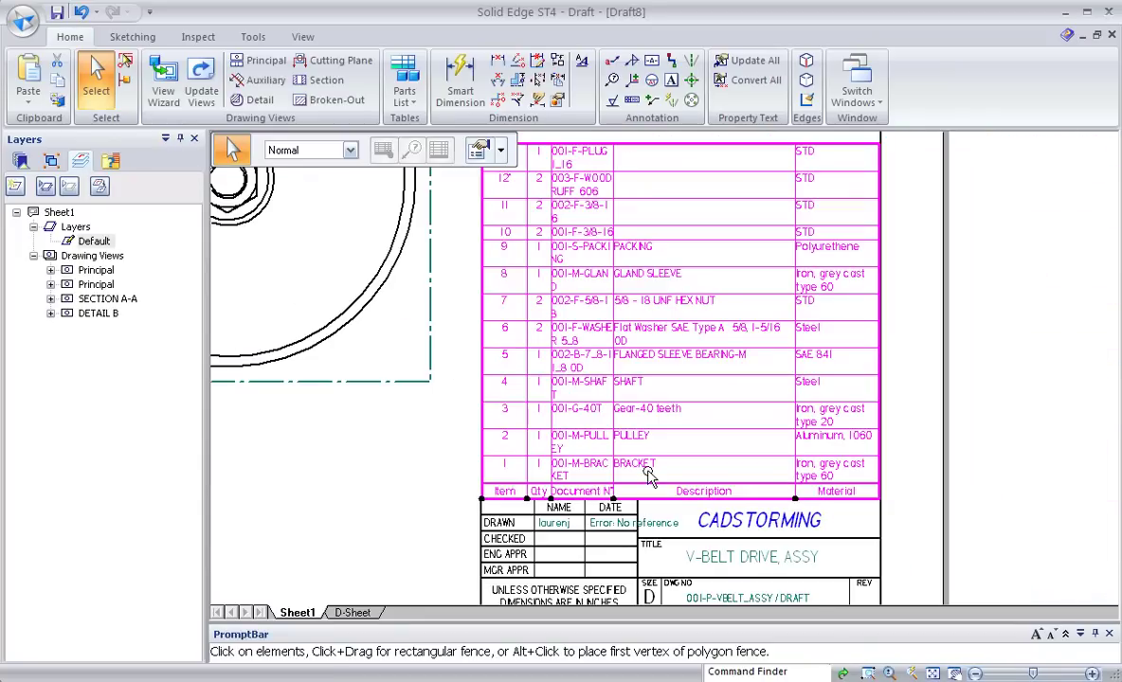
middle_click_drag(996, 334, 971, 380)
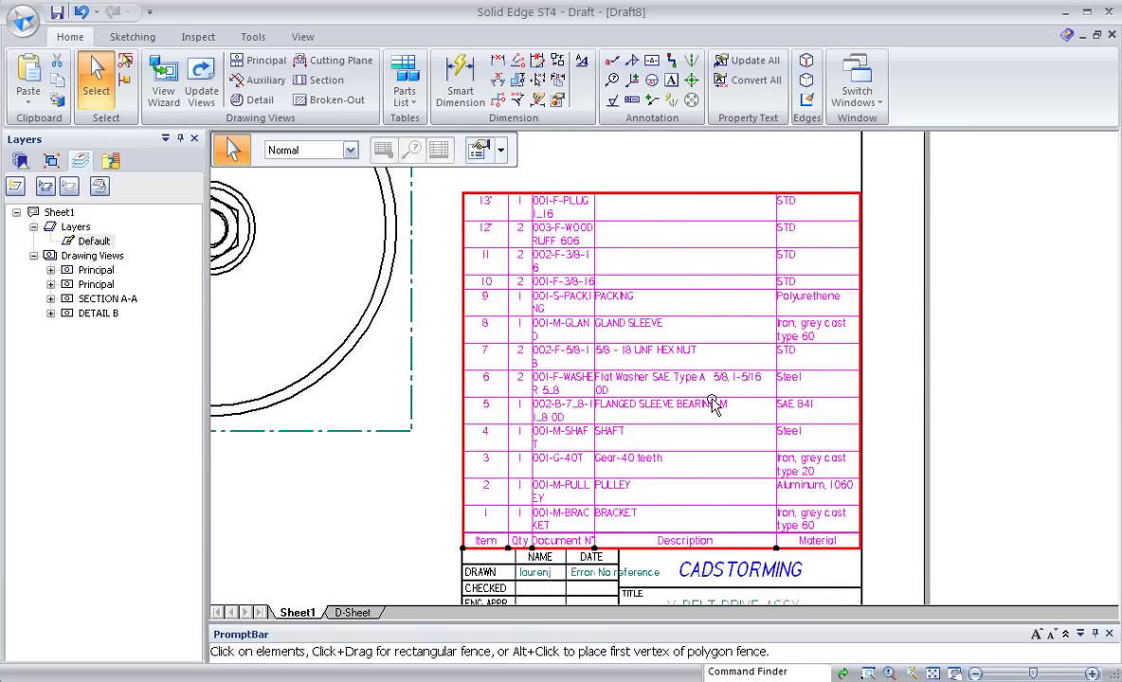
mouse_move(594, 542)
left_mouse_down()
mouse_move(641, 546)
mouse_move(537, 543)
left_mouse_up()
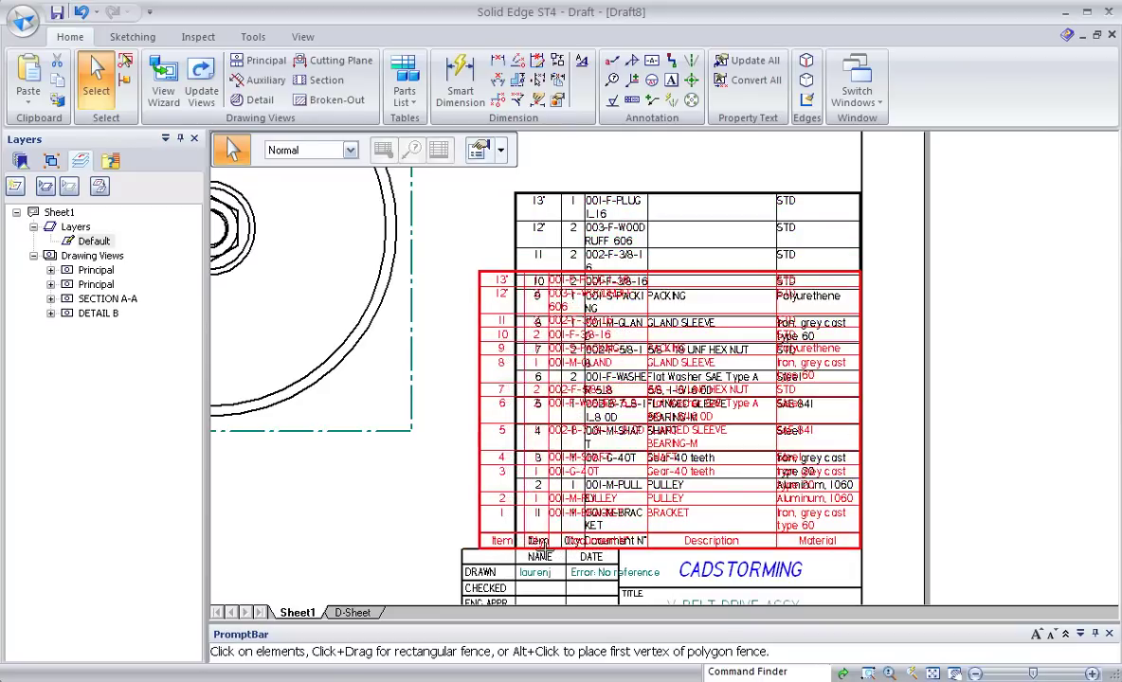
left_click_drag(536, 544, 519, 546)
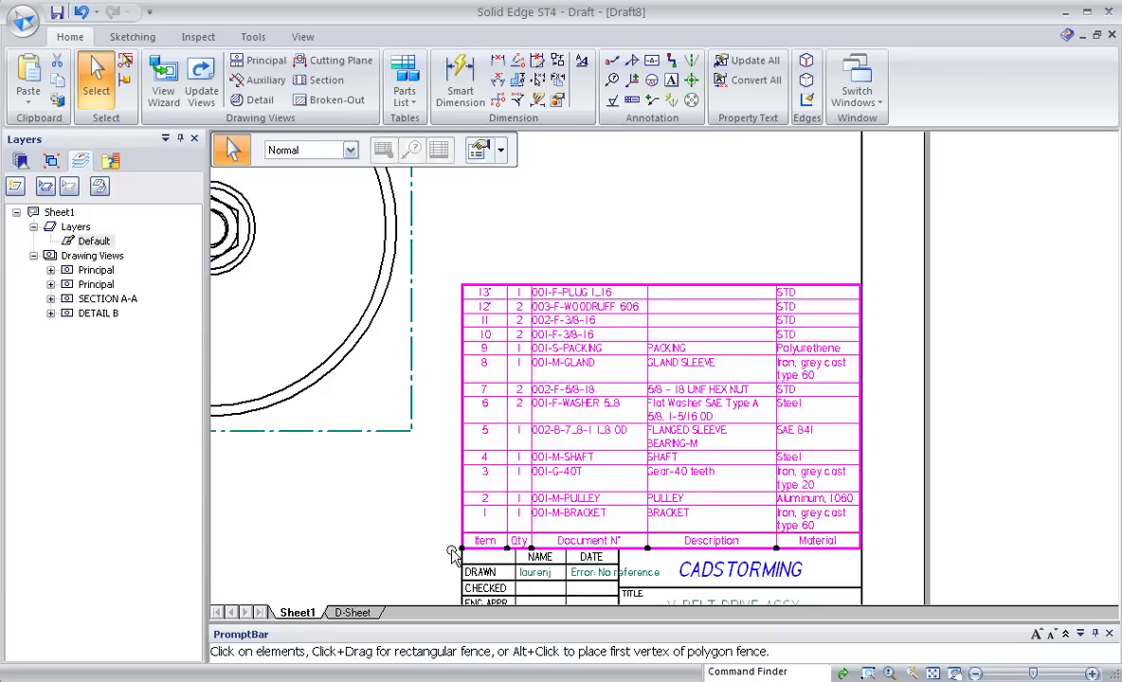
left_click(427, 522)
scroll(439, 464, "down", 2)
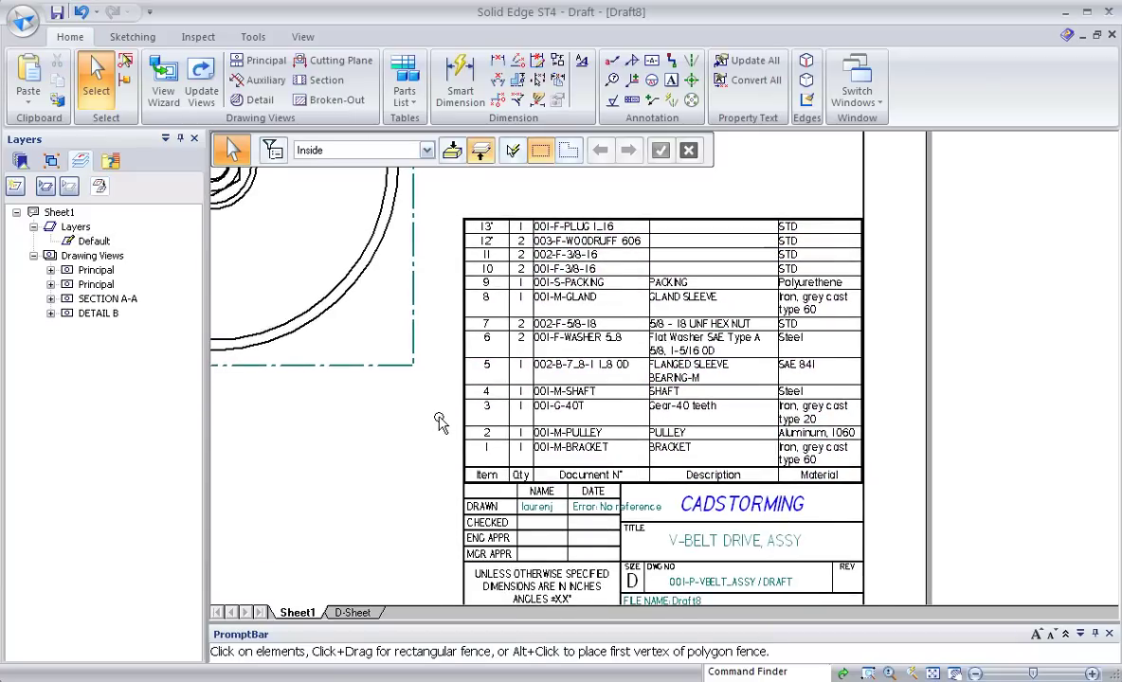
scroll(418, 446, "up", 1)
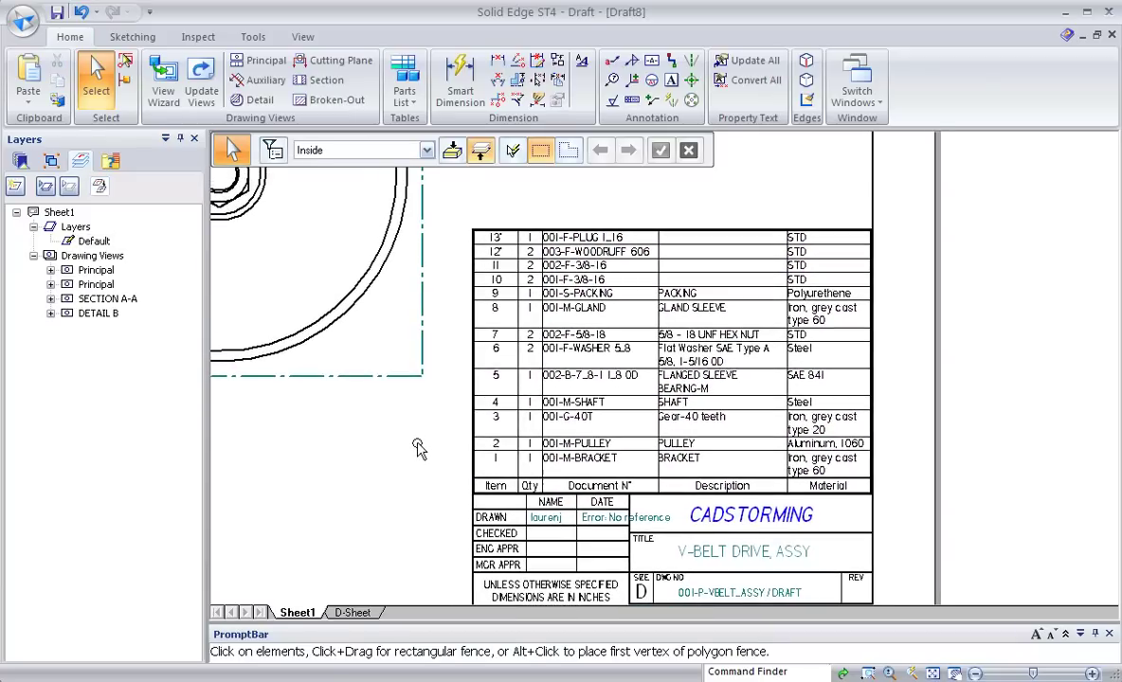
left_click(484, 461)
Open Parts List Properties and look through its tabs, ending on General.
left_click(451, 149)
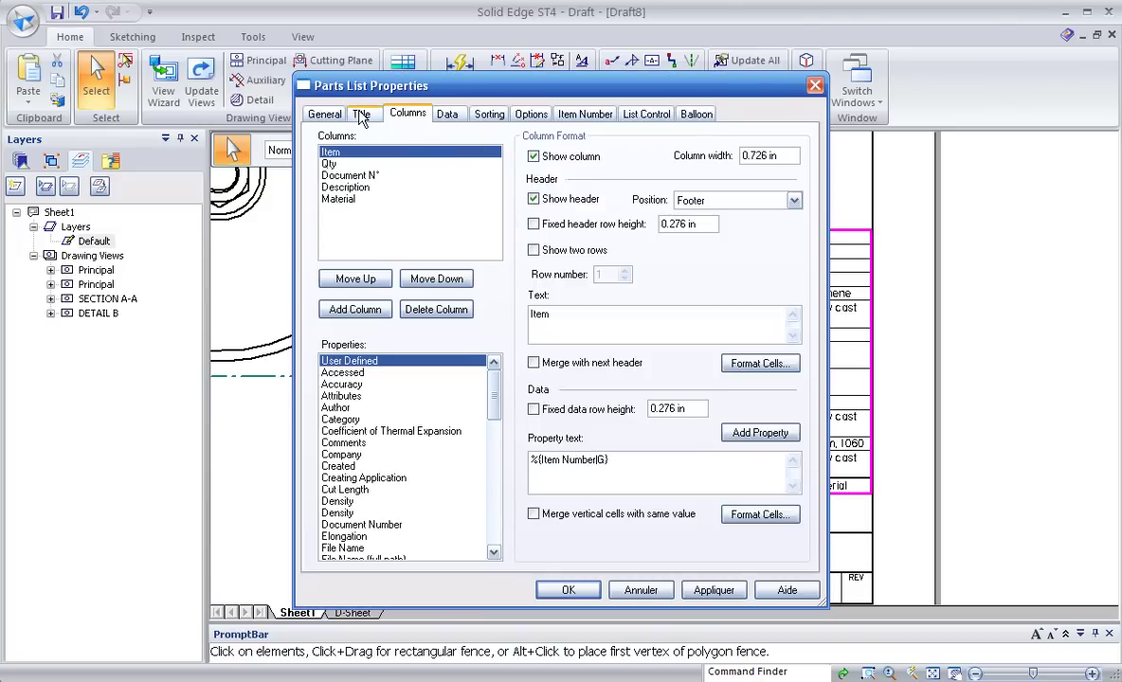
left_click(447, 114)
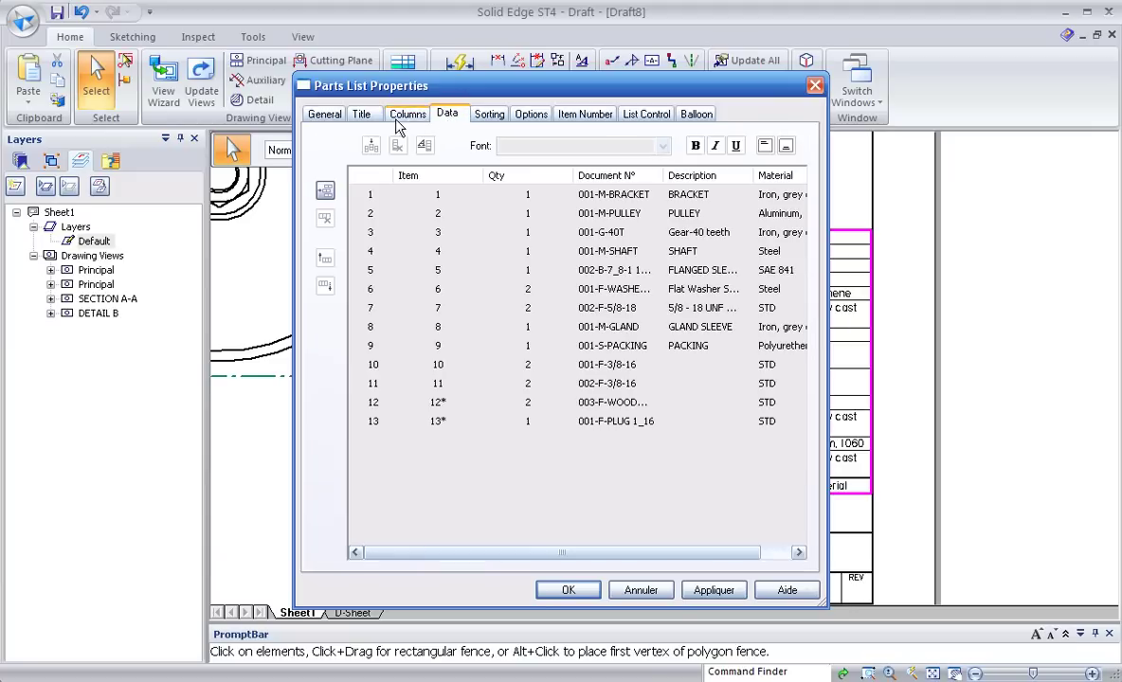
left_click(399, 117)
left_click(367, 117)
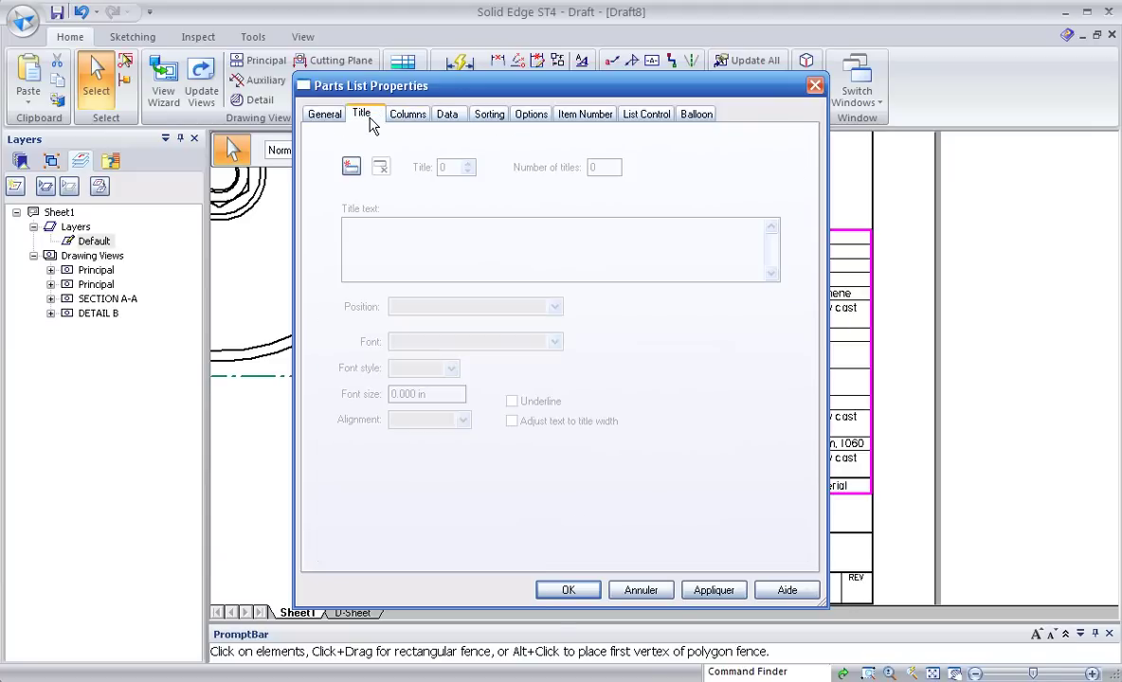
left_click(327, 118)
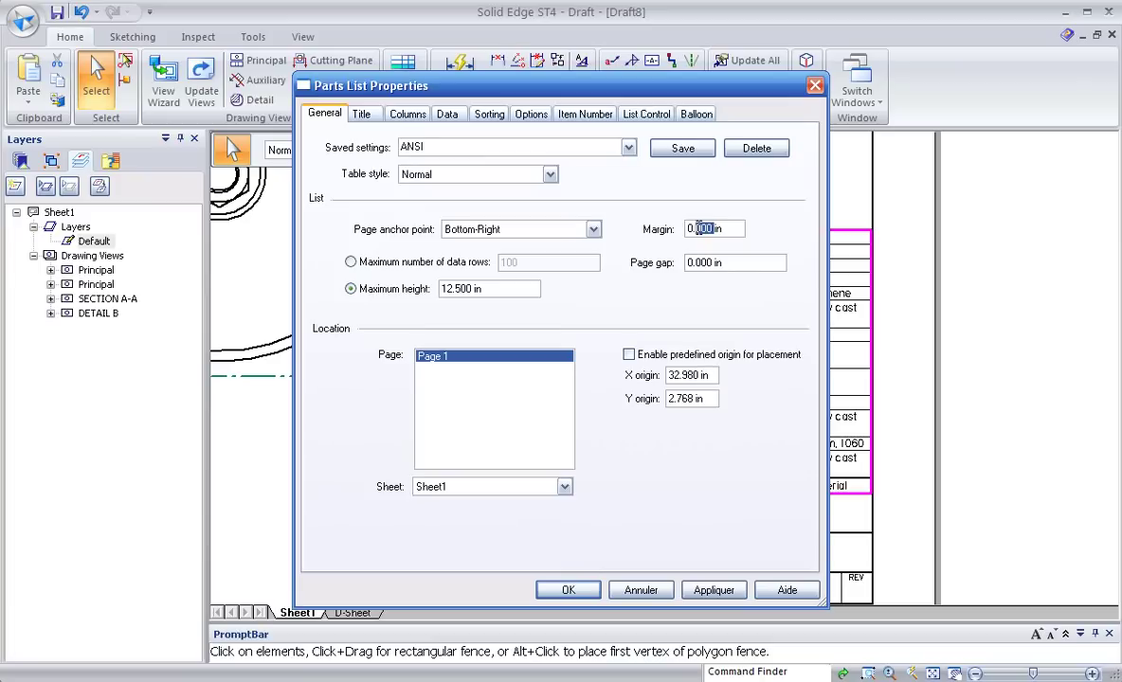
Set the parts list margin to 0.063 in, apply it and close the dialog.
type("5")
left_click(701, 228)
left_click(722, 263)
left_click(705, 590)
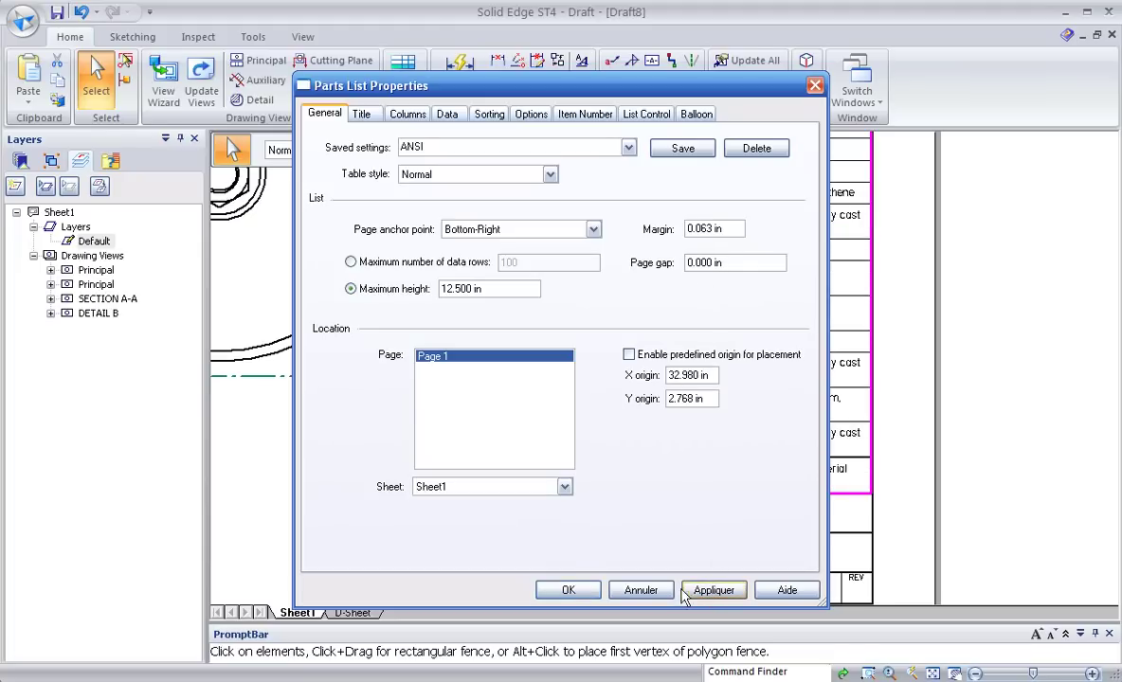
left_click(569, 590)
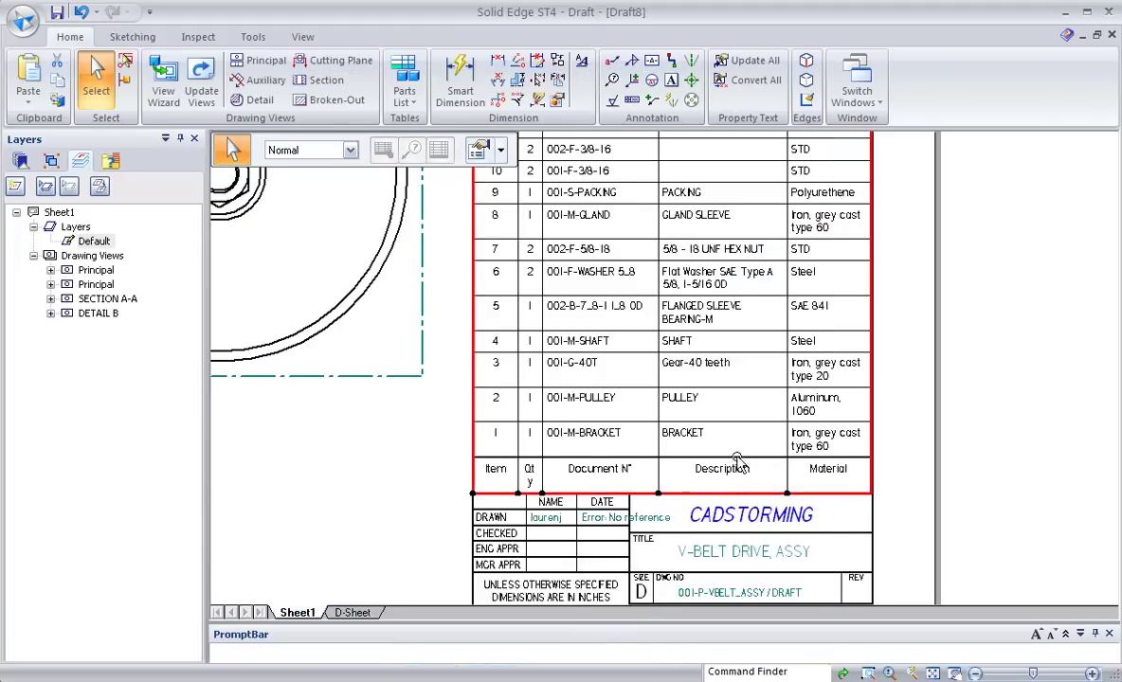
Widen the Qty column so its header fits on one line and reposition the table slightly.
scroll(653, 473, "down", 1)
scroll(633, 384, "down", 2)
scroll(616, 416, "down", 2)
scroll(591, 458, "down", 1)
scroll(504, 516, "up", 3)
scroll(554, 527, "up", 1)
scroll(559, 527, "down", 1)
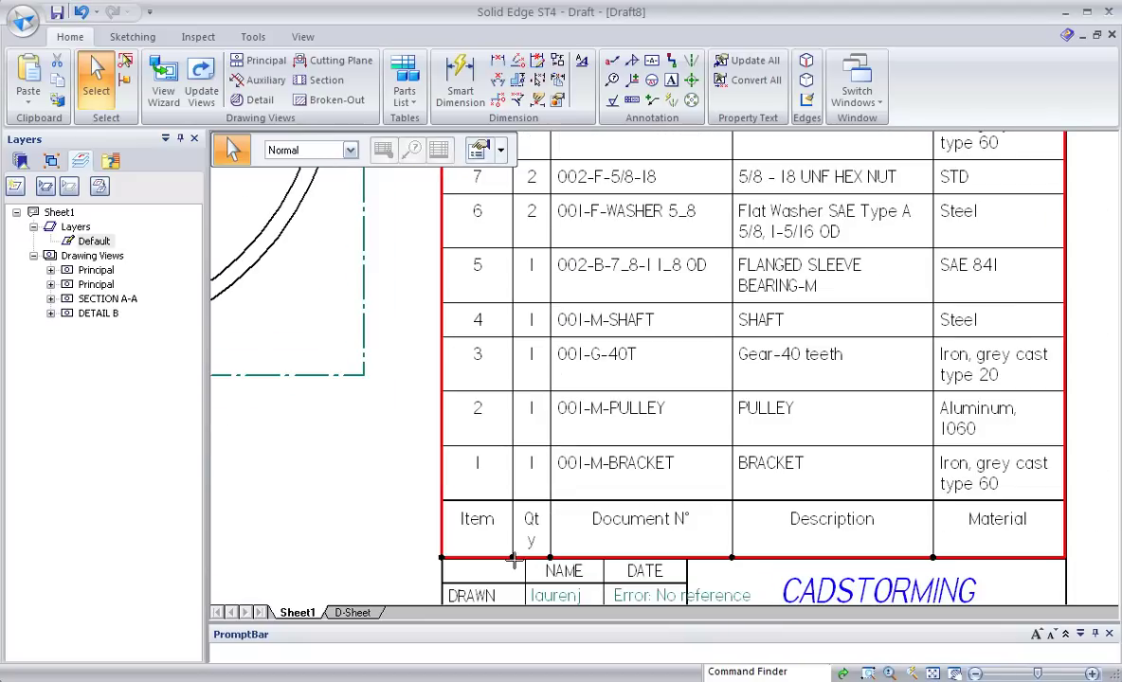
left_click_drag(512, 561, 504, 561)
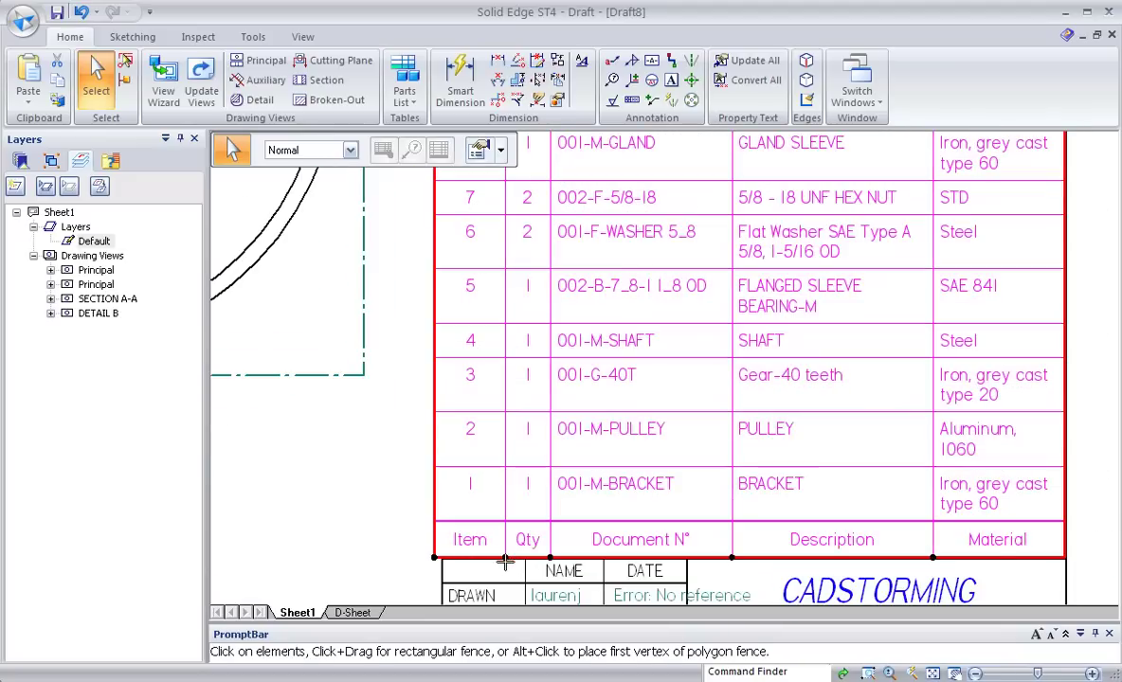
left_click_drag(438, 569, 438, 557)
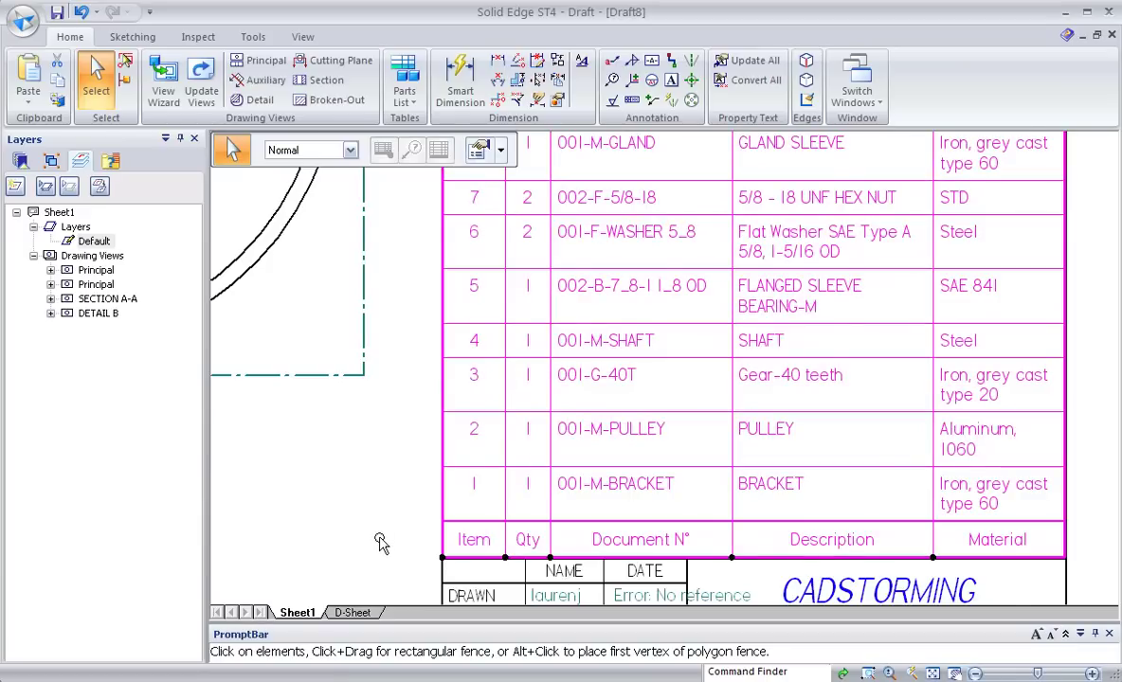
Reselect the parts list and bring up its properties again.
scroll(391, 533, "down", 1)
scroll(378, 527, "down", 2)
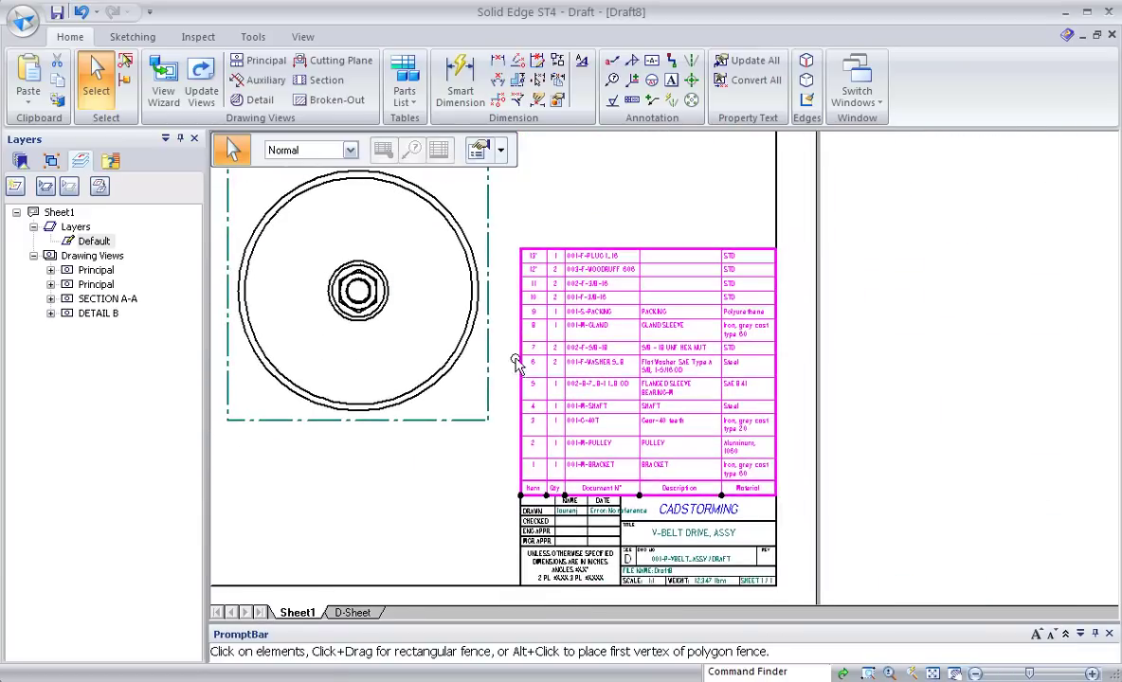
left_click(606, 210)
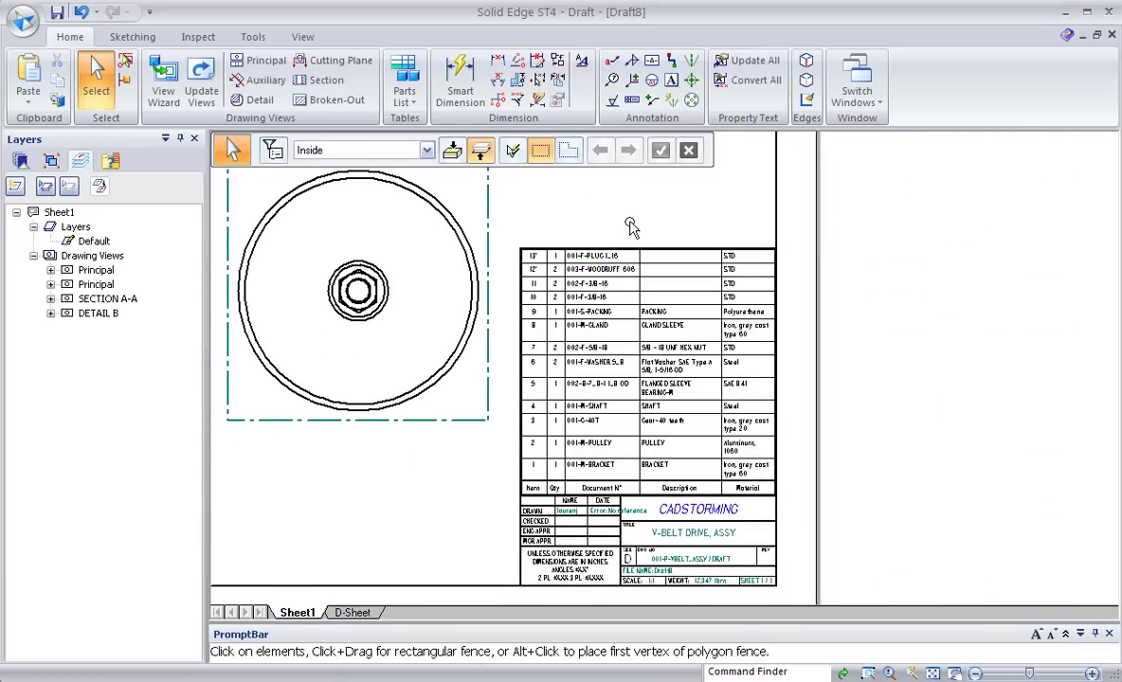
left_click(520, 363)
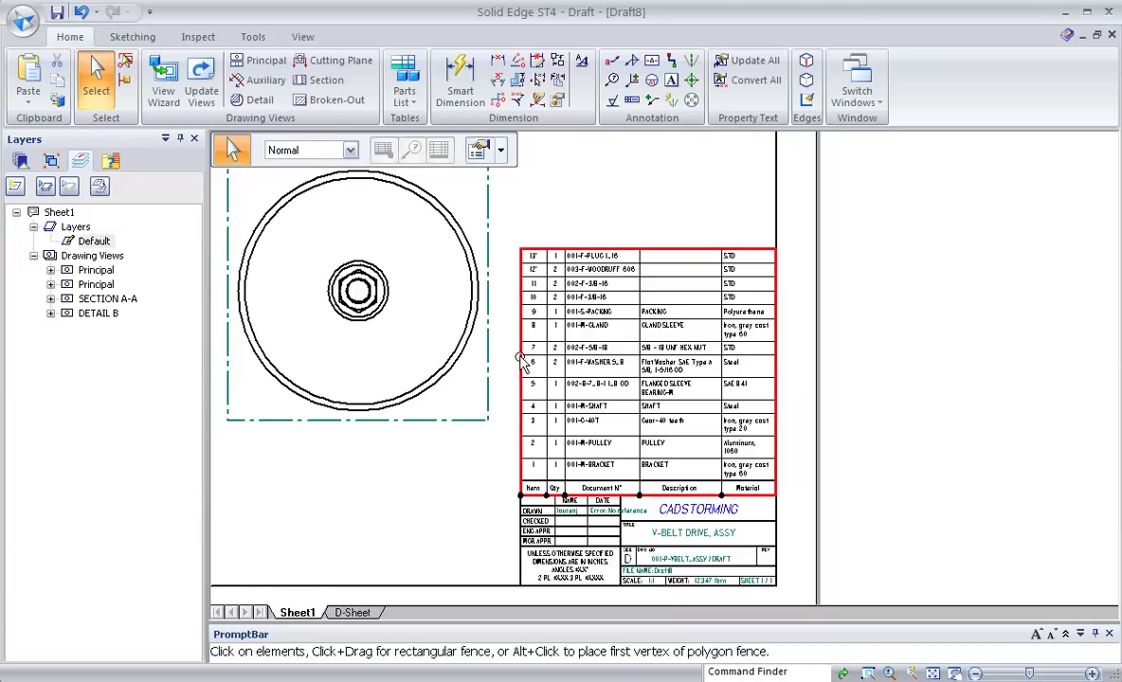
left_click(478, 155)
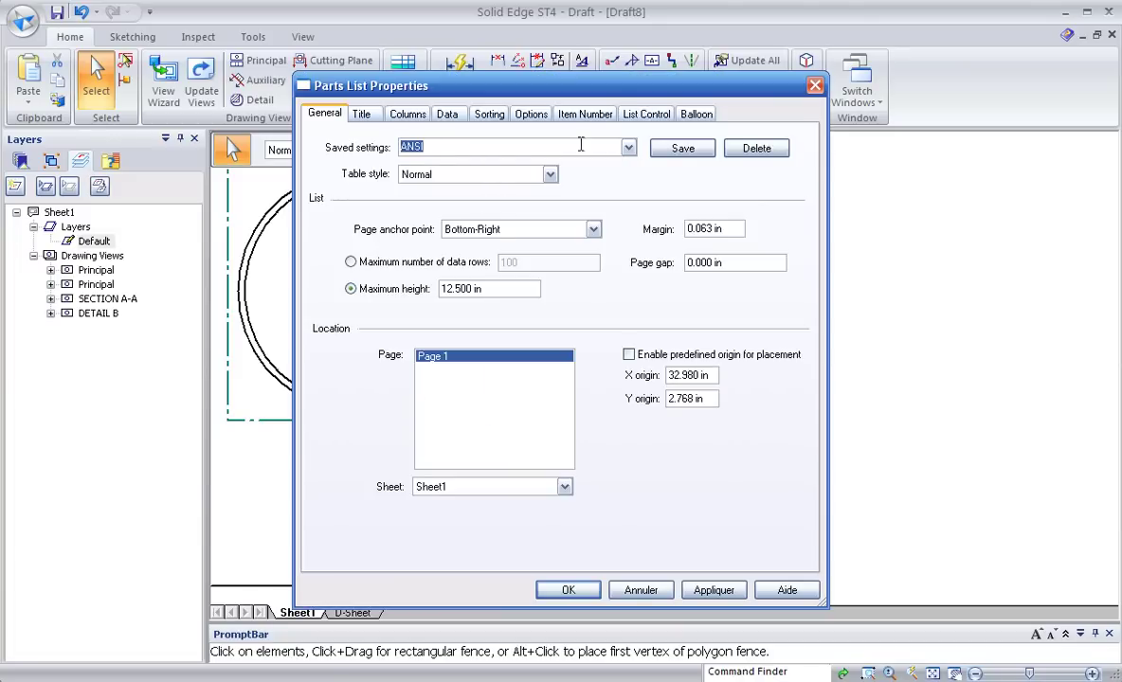
Save the parts list settings as the new preset ANSI_MODIF, keep it selected, and place the list.
left_click(681, 149)
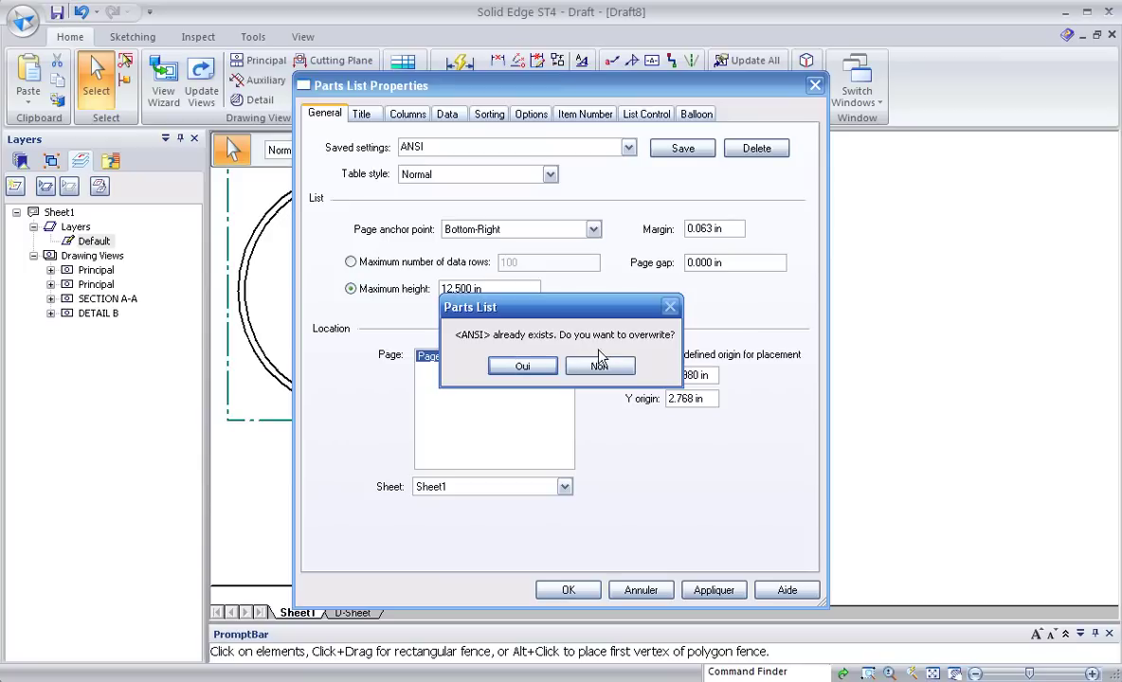
left_click(583, 373)
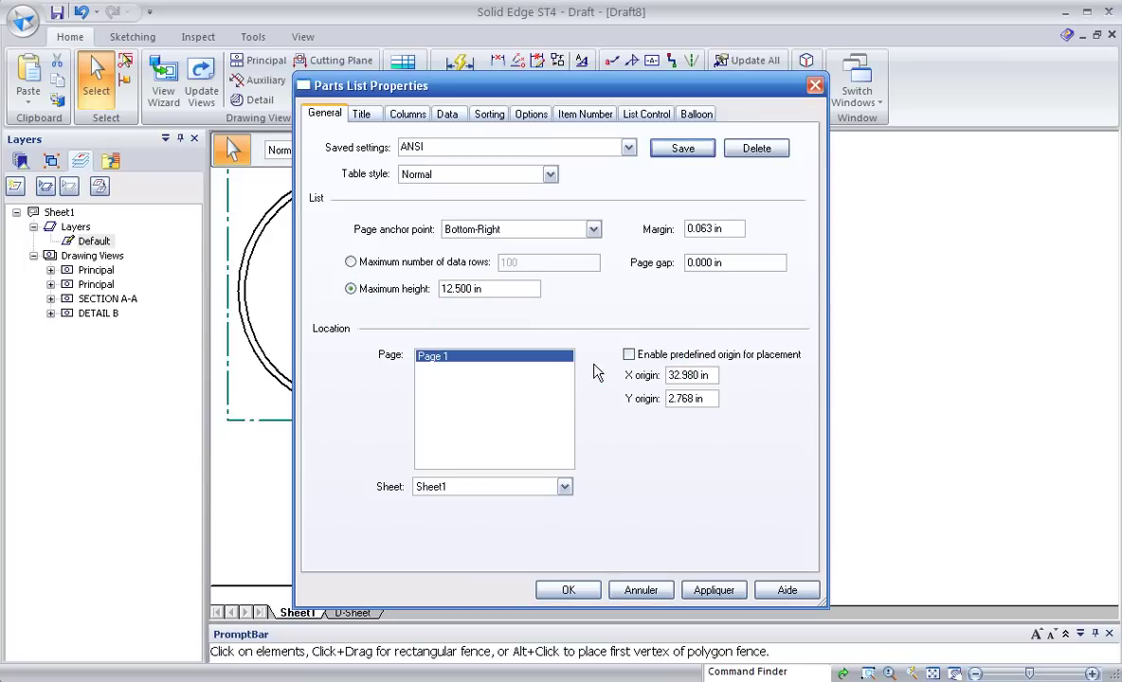
left_click(498, 149)
type("_MODIF")
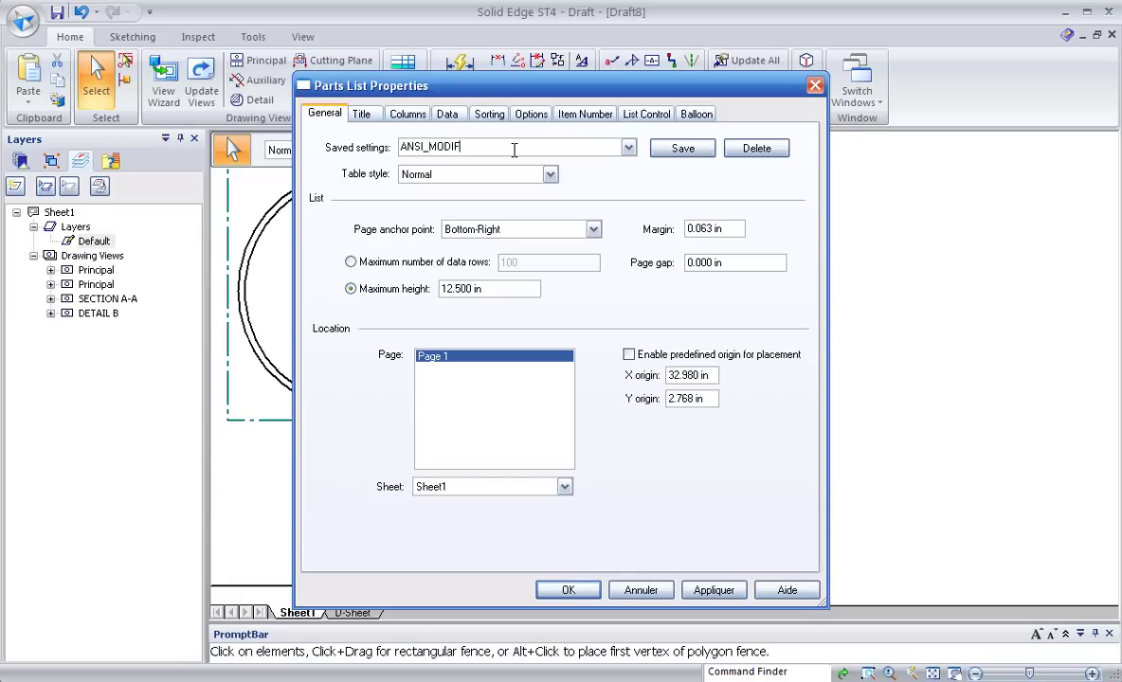
left_click(683, 150)
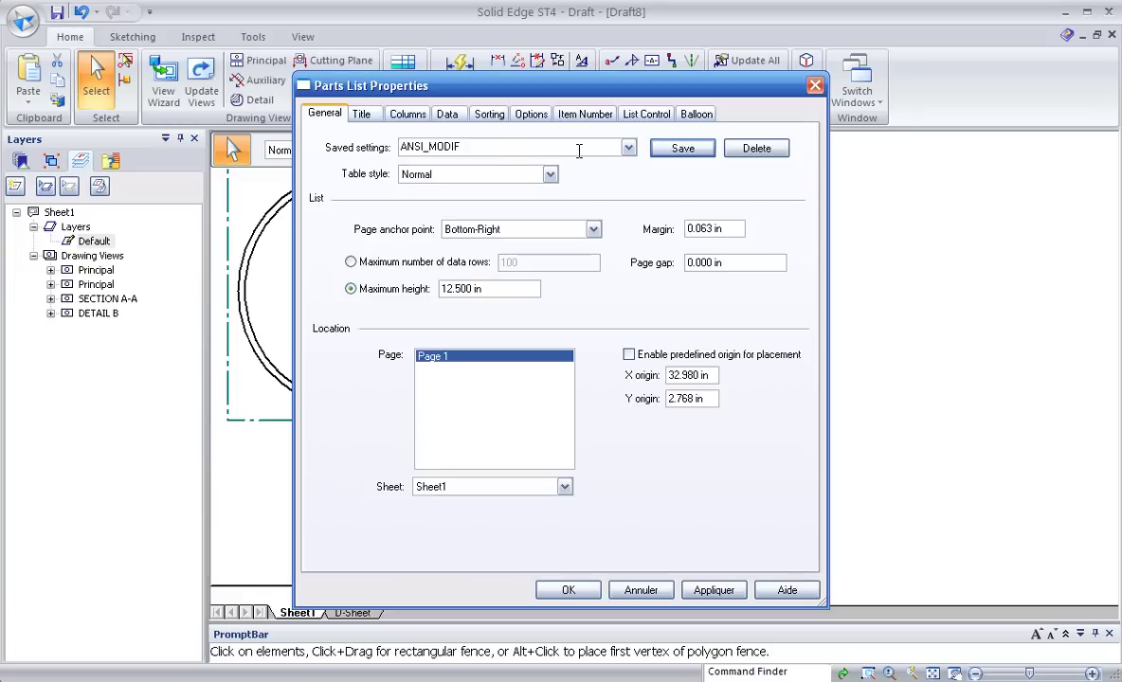
left_click(629, 150)
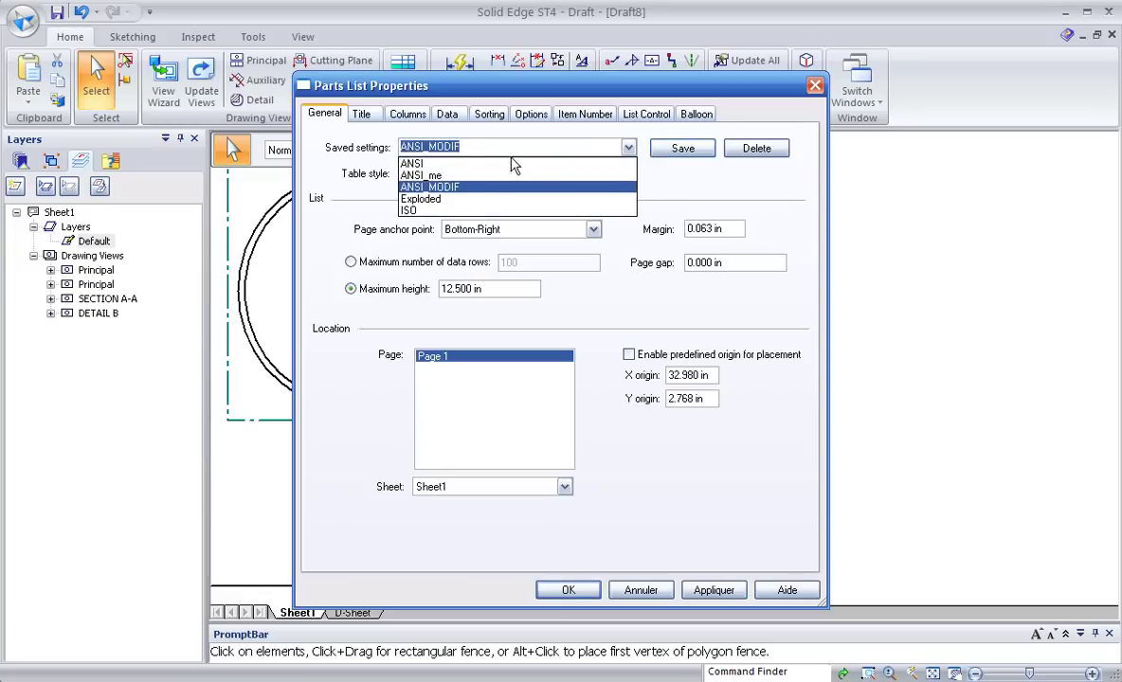
left_click(571, 187)
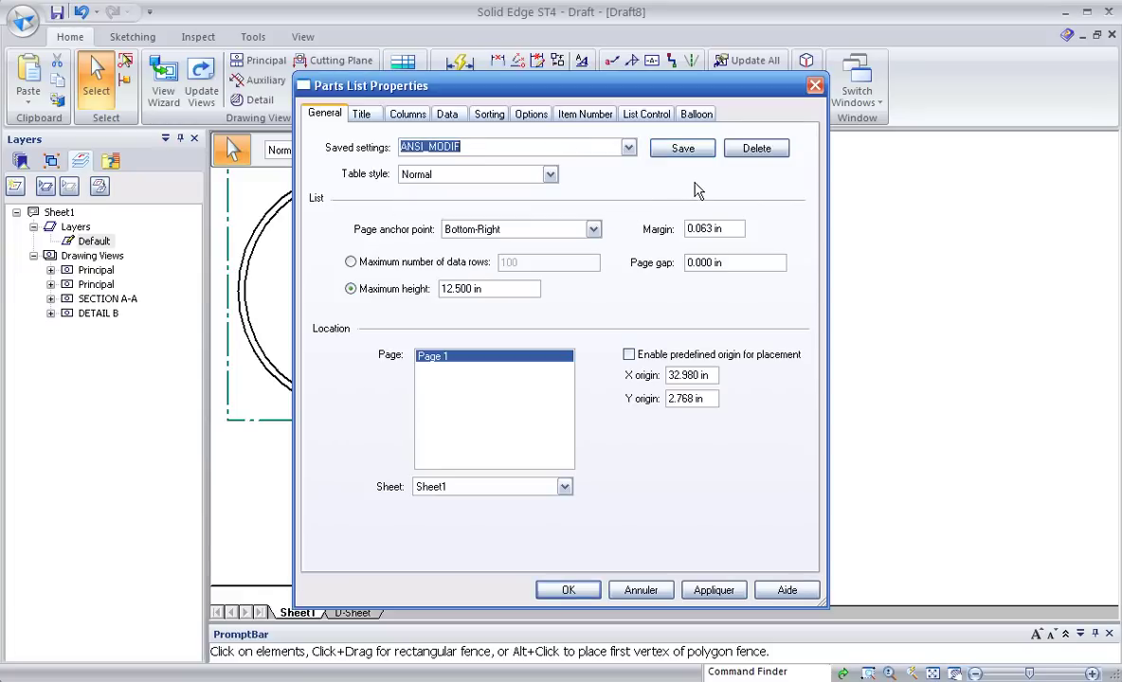
left_click(569, 594)
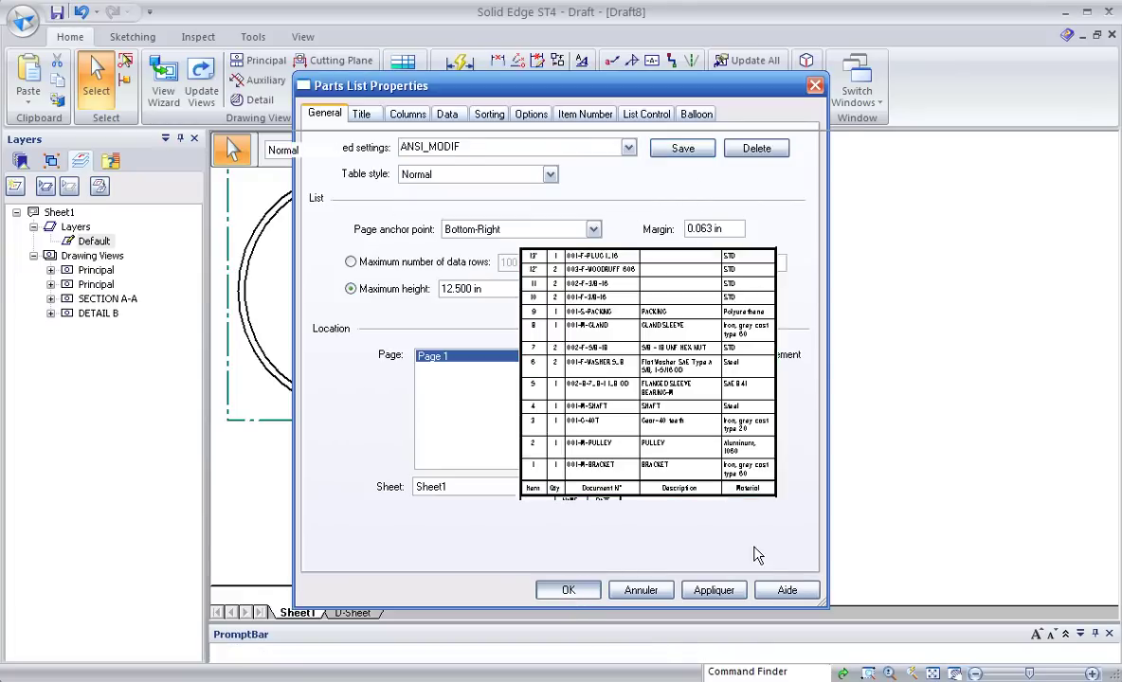
Zoom and pan the sheet to bring the SECTION A-A view into focus.
scroll(884, 469, "down", 3)
scroll(884, 469, "down", 2)
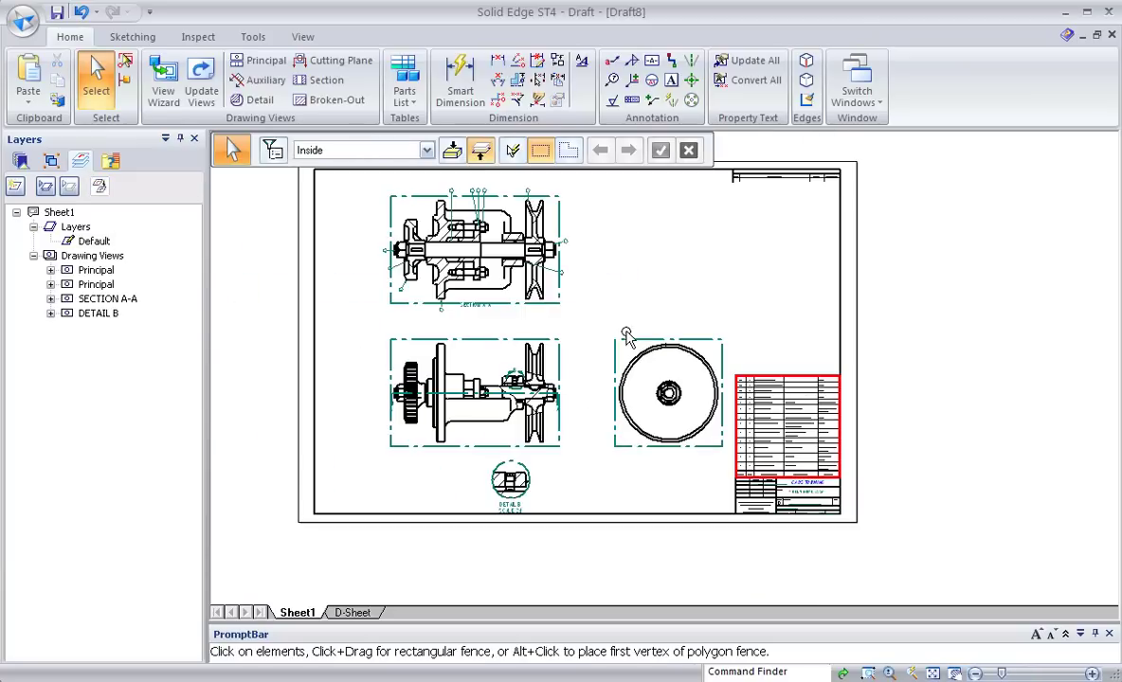
scroll(638, 343, "up", 1)
scroll(575, 272, "up", 3)
scroll(575, 272, "up", 2)
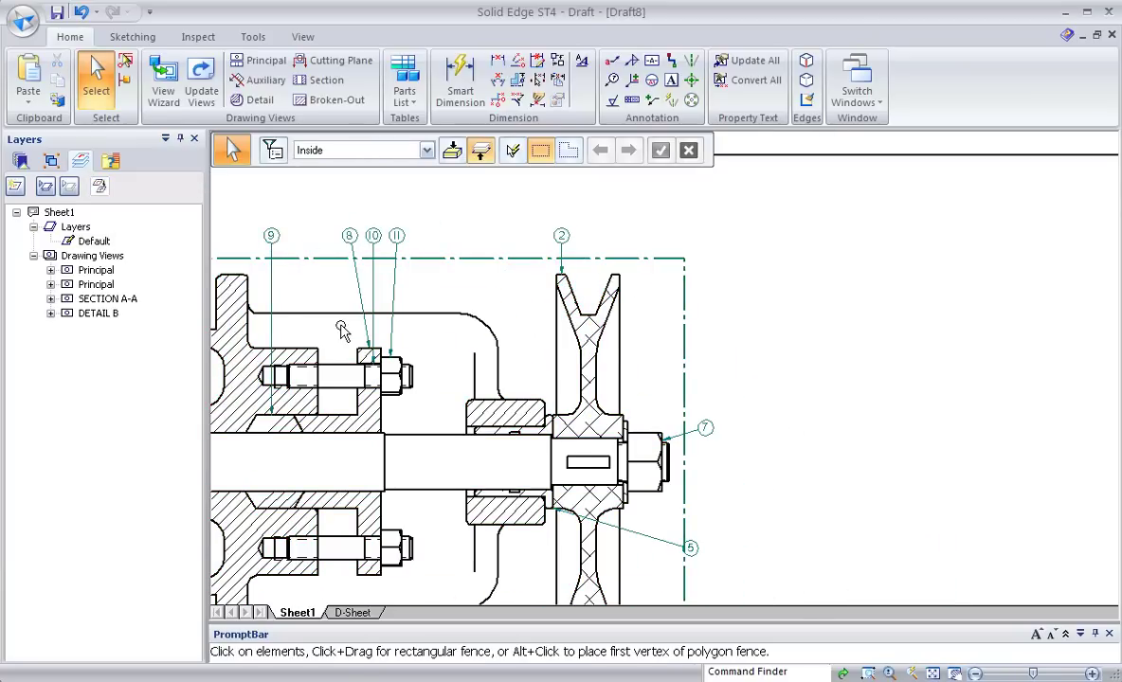
middle_click_drag(342, 329, 544, 248)
scroll(364, 473, "down", 1)
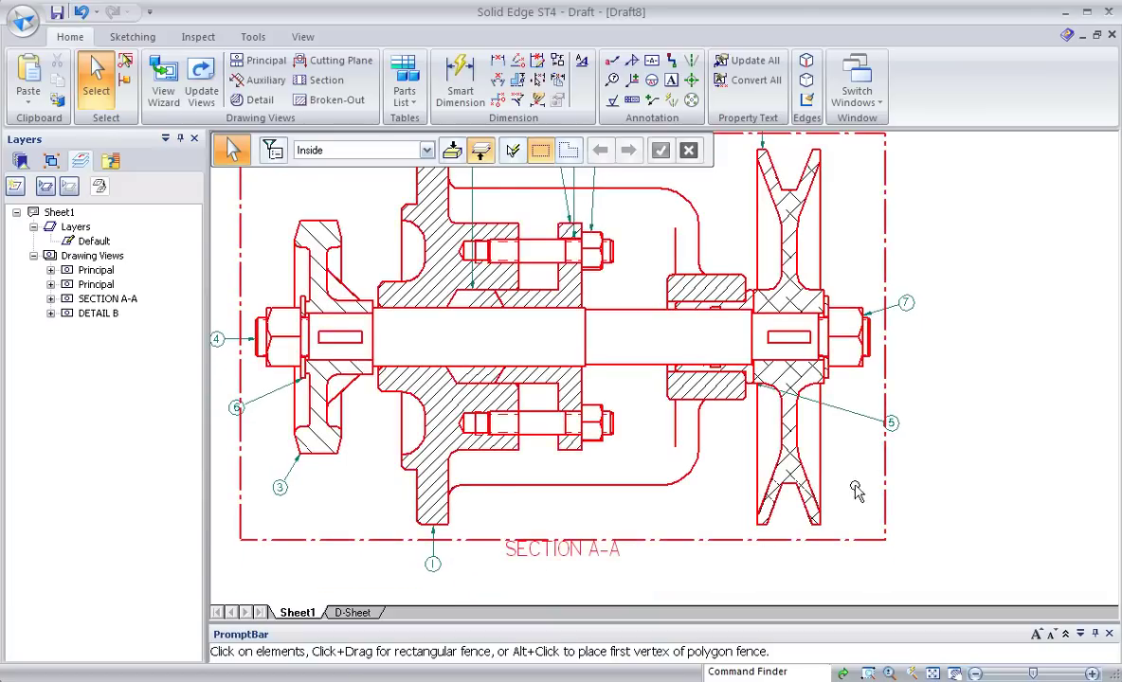
scroll(855, 490, "down", 1)
scroll(922, 447, "down", 1)
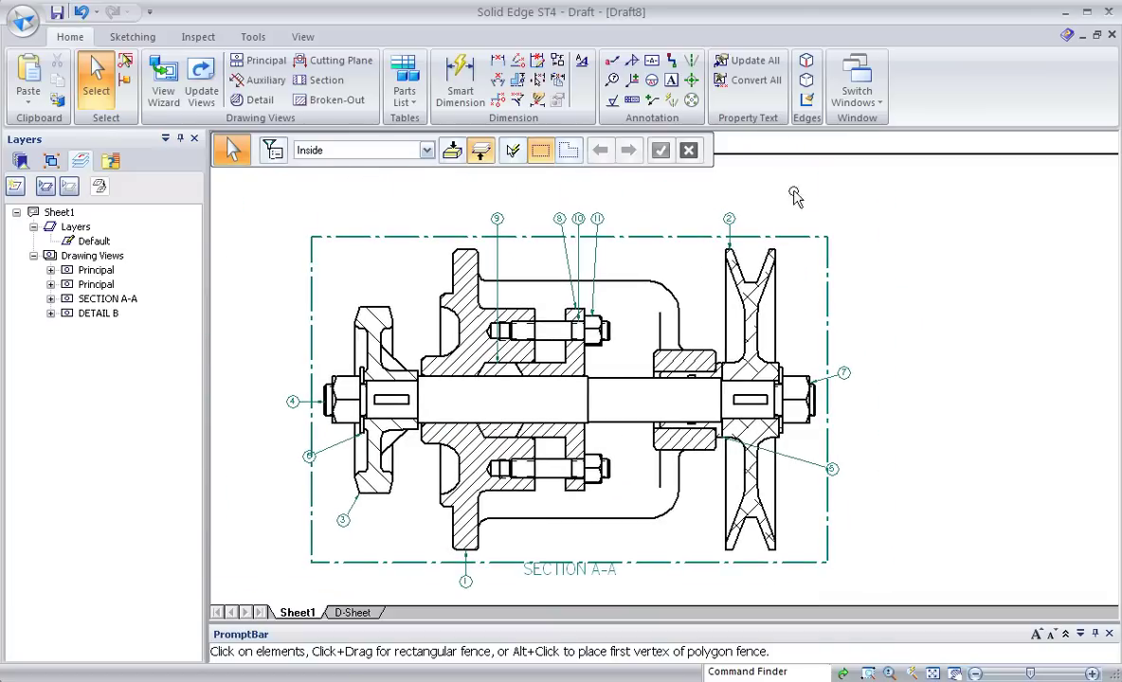
Add a By 2 Lines centerline between the shaft's top and bottom edges.
left_click(692, 62)
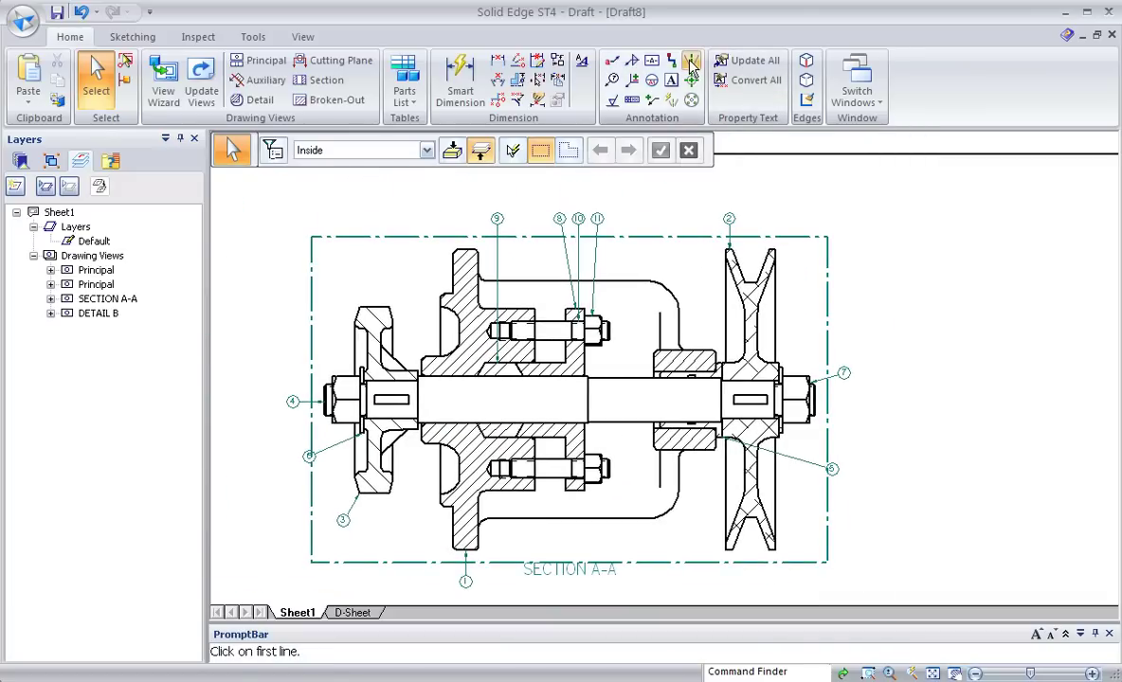
scroll(367, 407, "up", 3)
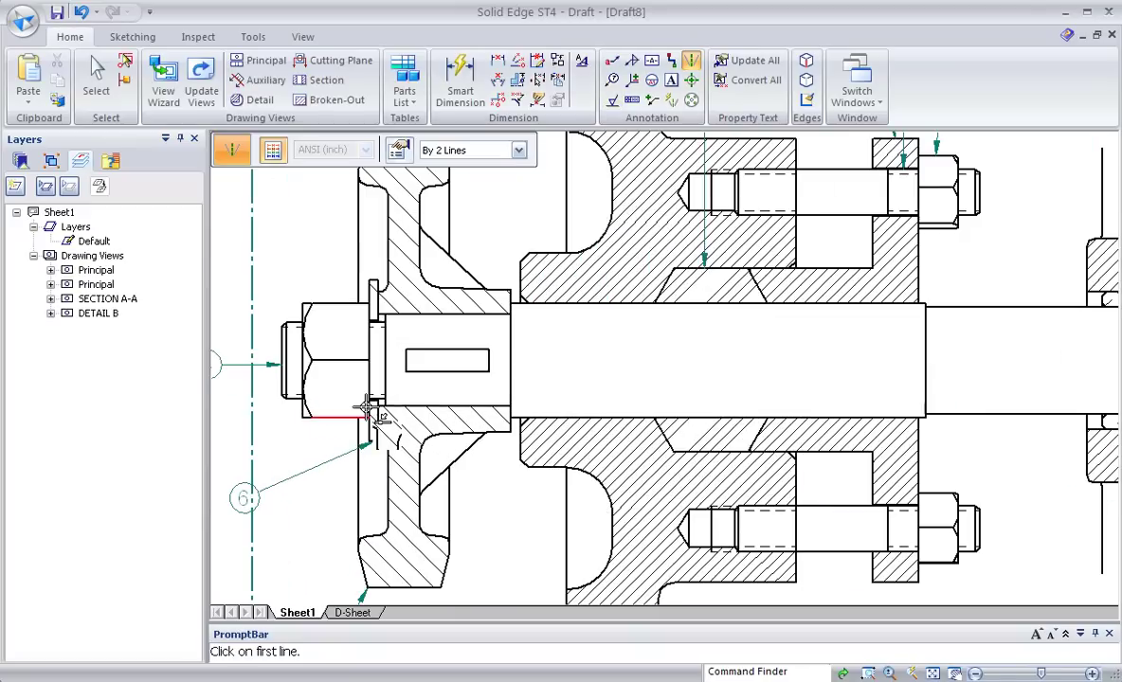
left_click(445, 149)
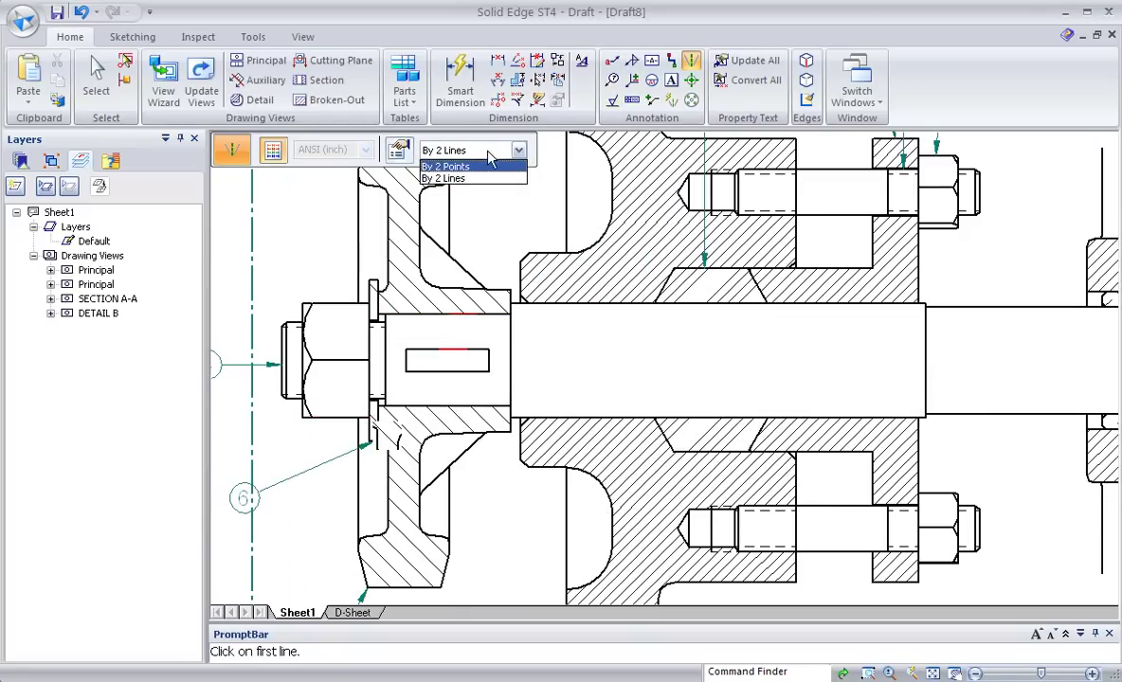
left_click(481, 153)
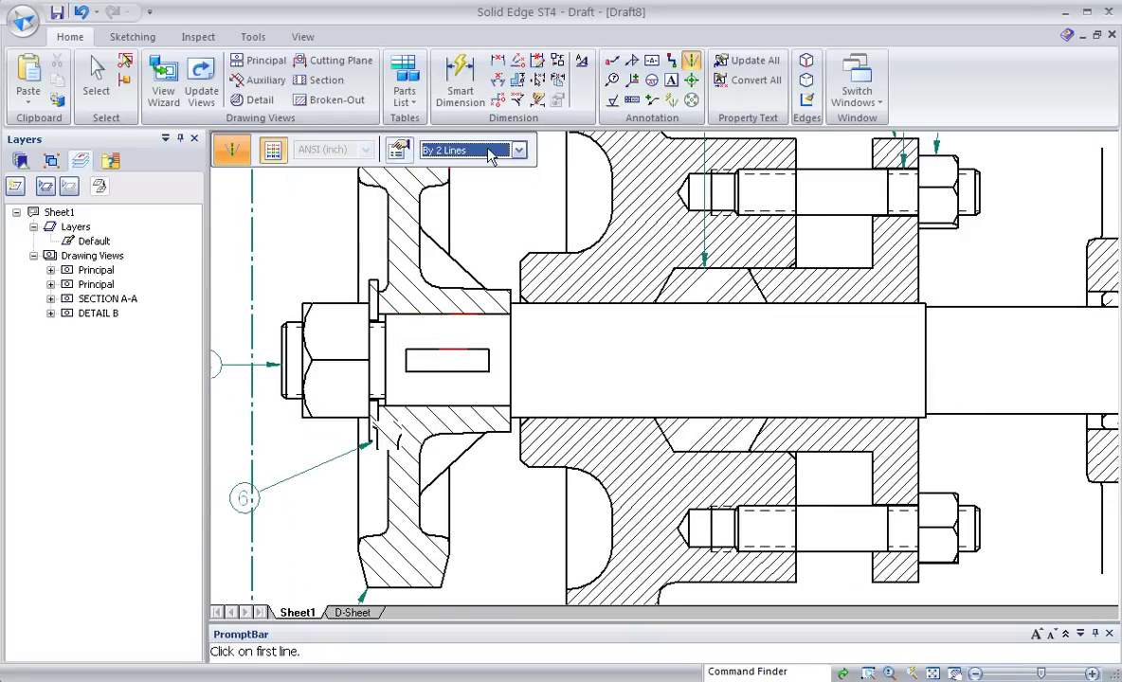
left_click(599, 306)
left_click(599, 417)
Add centerlines through the upper and lower bolts by picking each bolt's two edges.
scroll(379, 284, "down", 3)
scroll(663, 189, "up", 4)
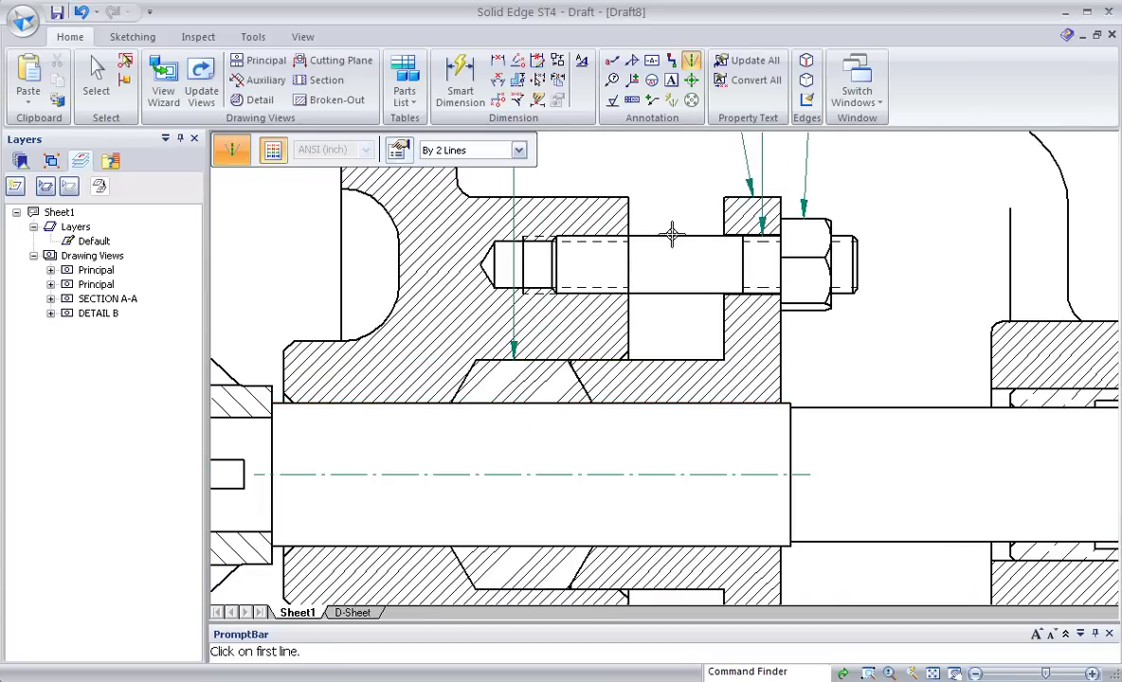
left_click(671, 236)
left_click(671, 295)
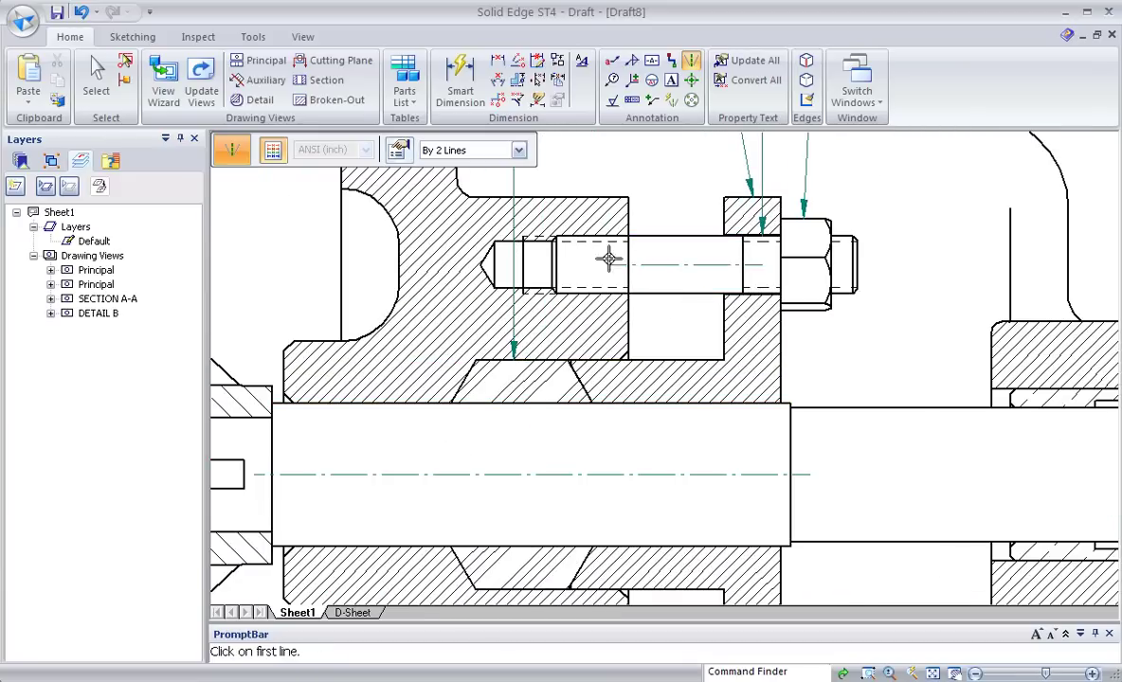
scroll(587, 218, "down", 2)
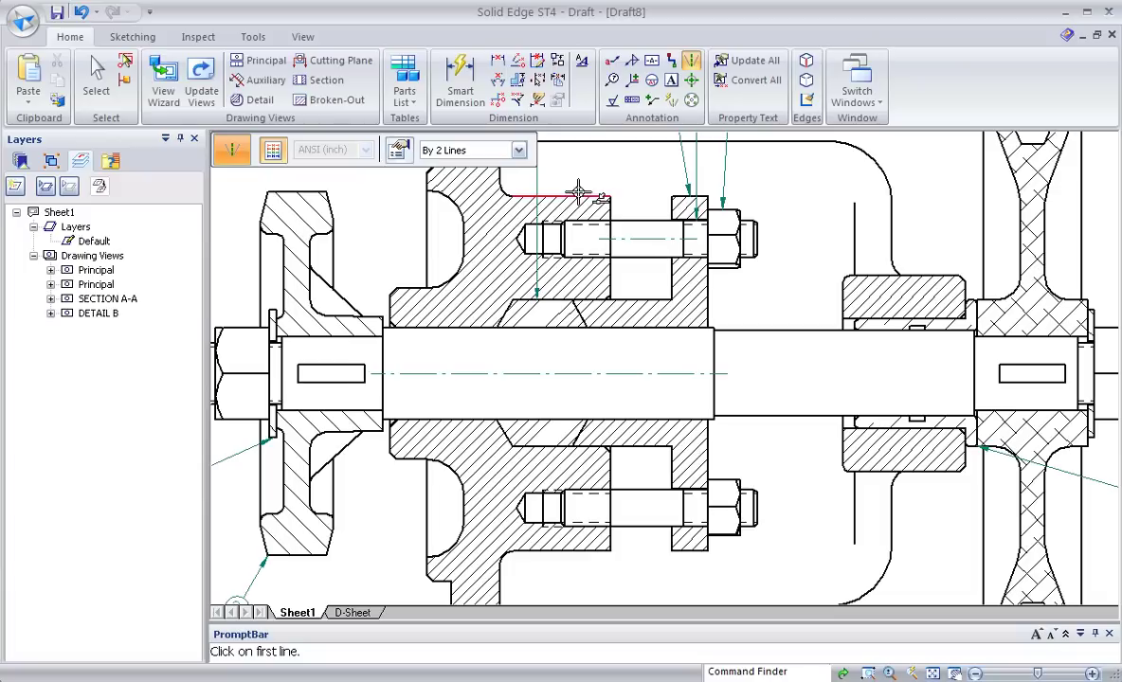
left_click(635, 491)
left_click(640, 522)
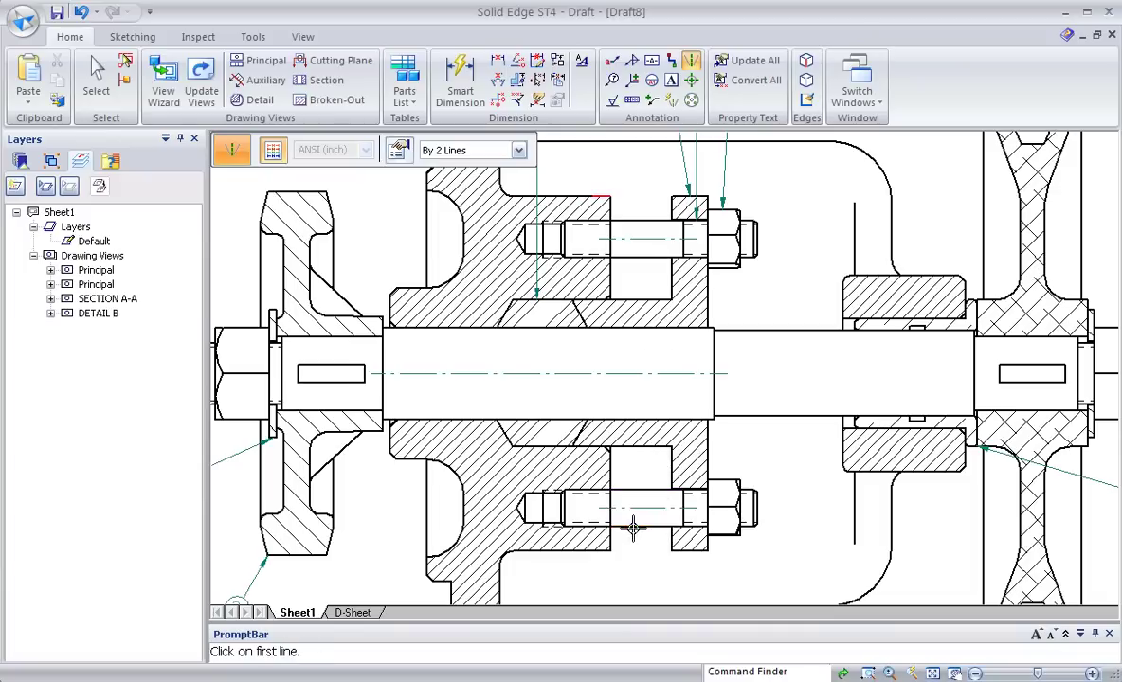
Exit the centerline tool and select the shaft centerline to check it across the view.
scroll(480, 426, "down", 2)
scroll(661, 475, "up", 1)
scroll(601, 396, "up", 1)
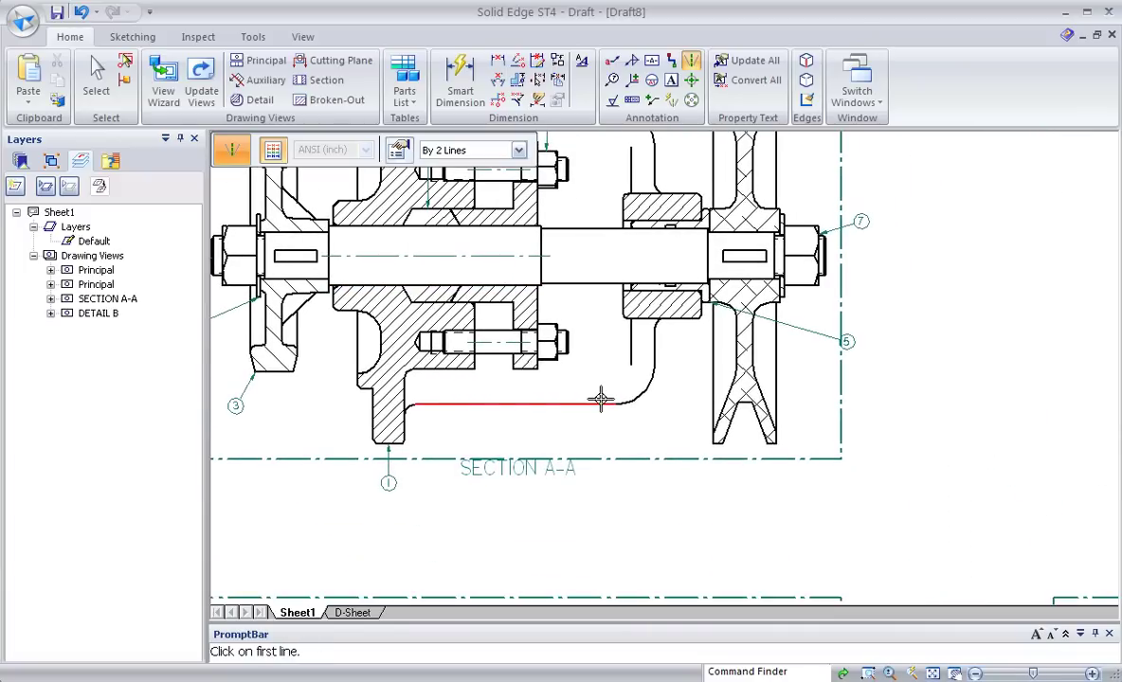
mouse_move(684, 548)
middle_mouse_down()
mouse_move(668, 298)
mouse_move(603, 394)
mouse_move(603, 484)
middle_mouse_up()
scroll(585, 327, "down", 2)
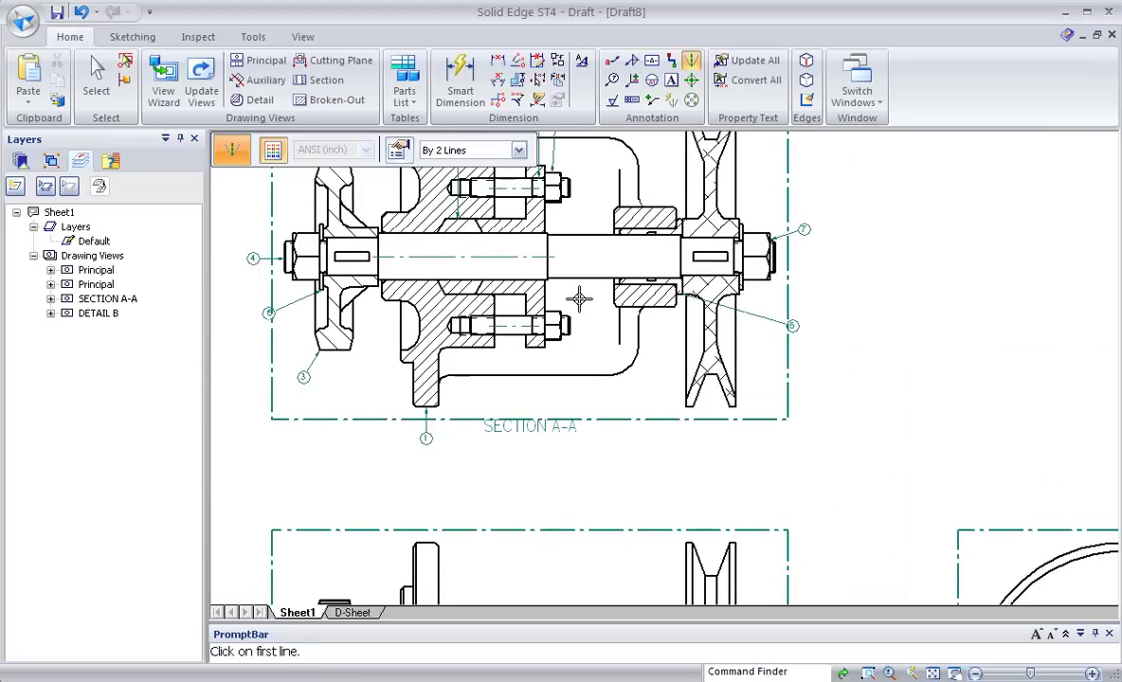
key("Escape")
scroll(485, 302, "up", 1)
scroll(465, 312, "down", 1)
scroll(445, 326, "down", 1)
scroll(421, 349, "up", 2)
scroll(422, 348, "up", 1)
left_click(519, 332)
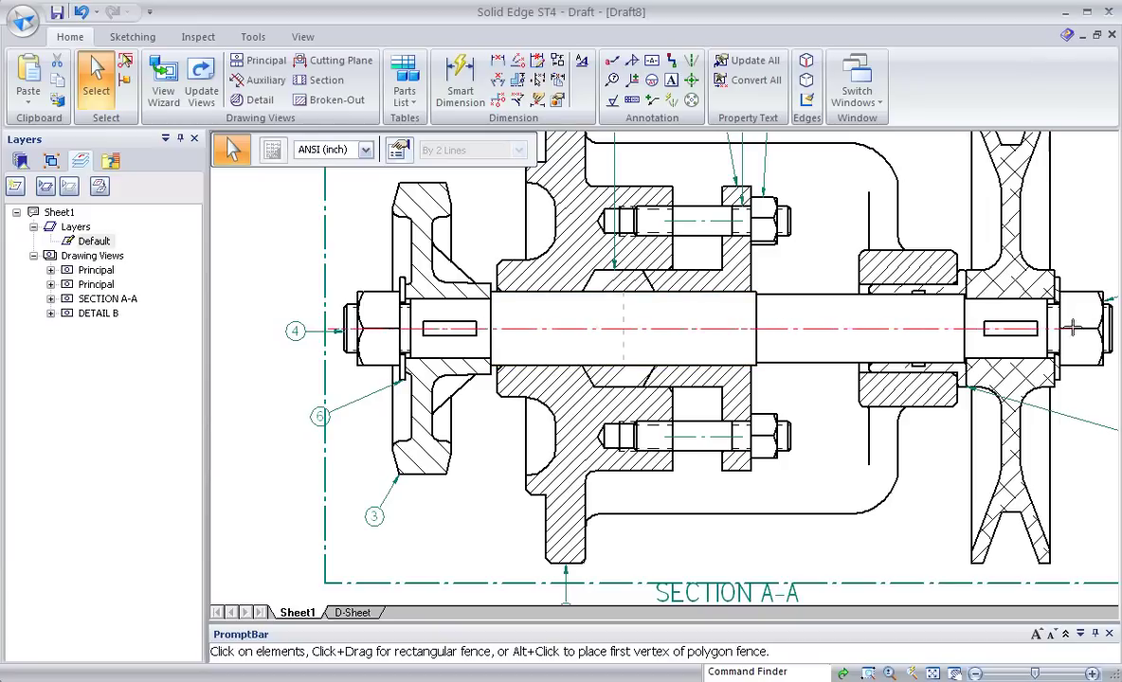
Fit SECTION A-A in the window and select the upper bolt to inspect its centerline.
middle_click_drag(1004, 322, 808, 353)
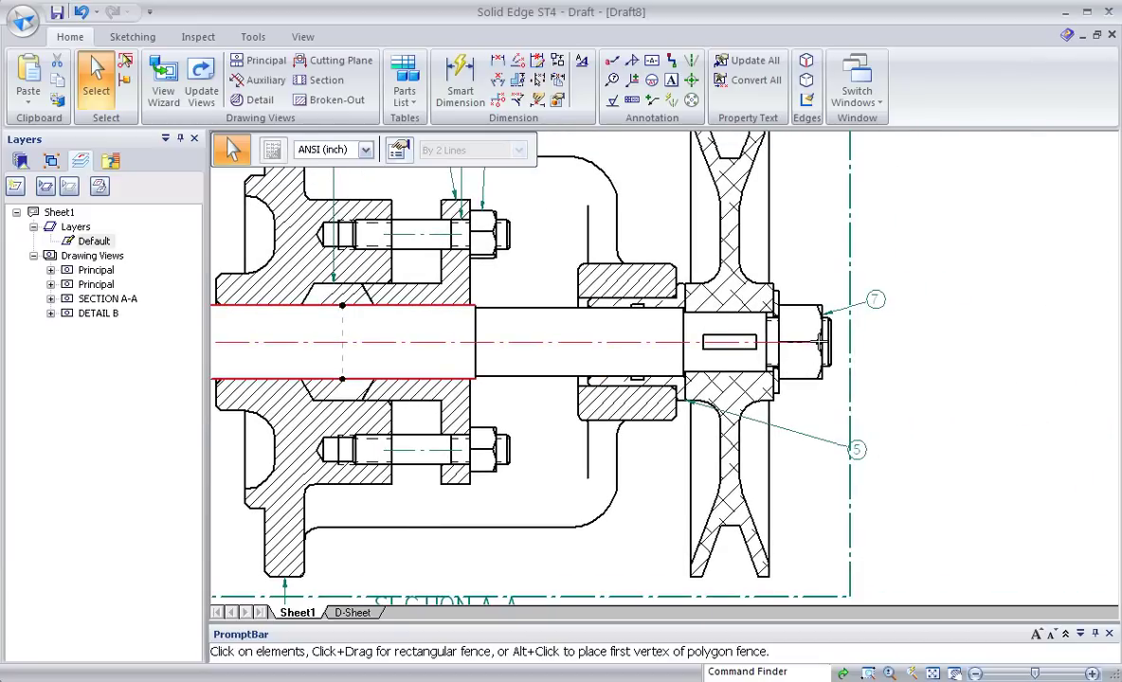
key("ctrl+shift+f")
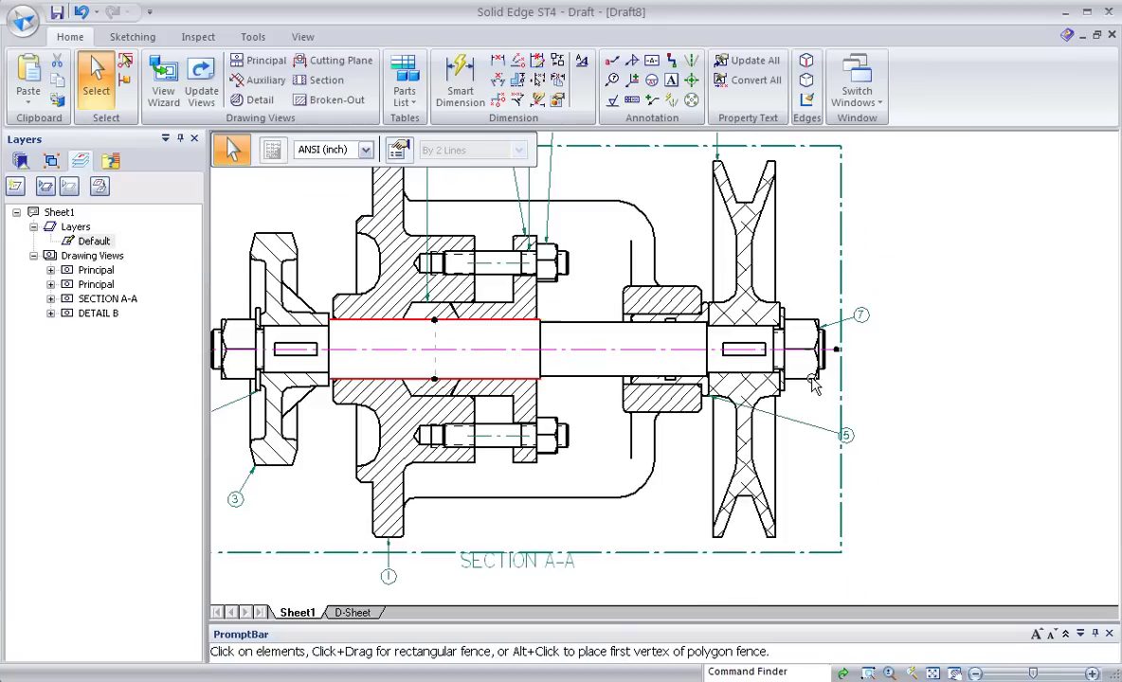
middle_click_drag(660, 281, 694, 304)
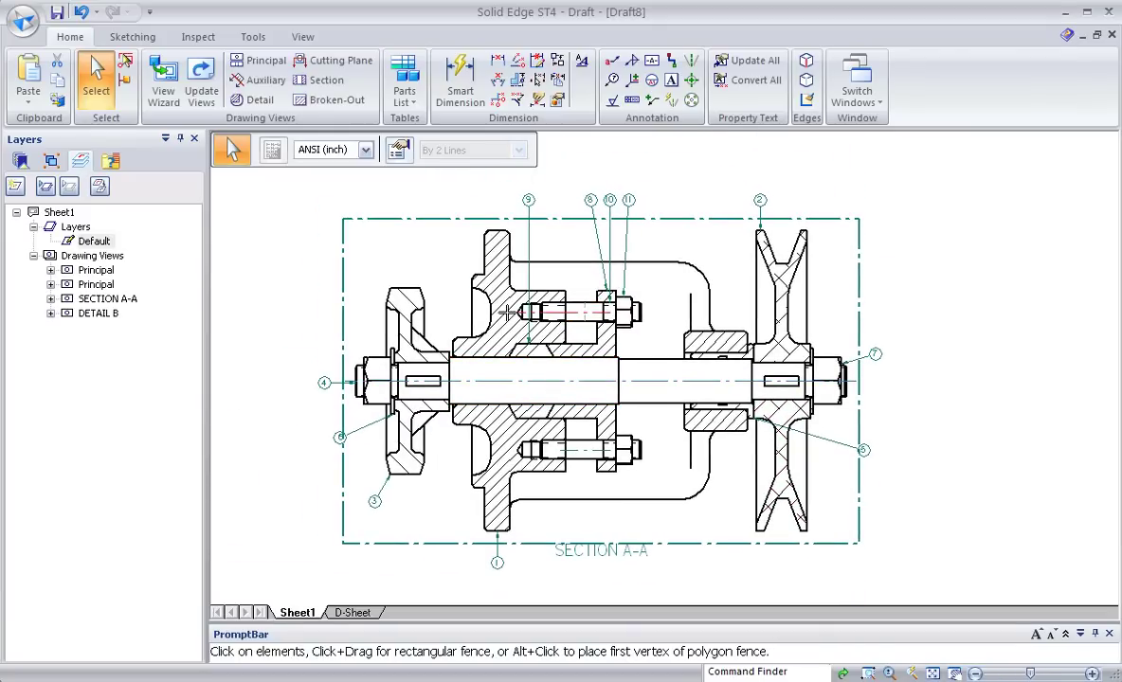
left_click(616, 316)
scroll(642, 315, "up", 1)
scroll(642, 322, "up", 1)
scroll(637, 333, "up", 1)
scroll(663, 311, "up", 2)
Select the lower bolt and its centerline, then clear the selection and zoom out.
left_click(555, 400)
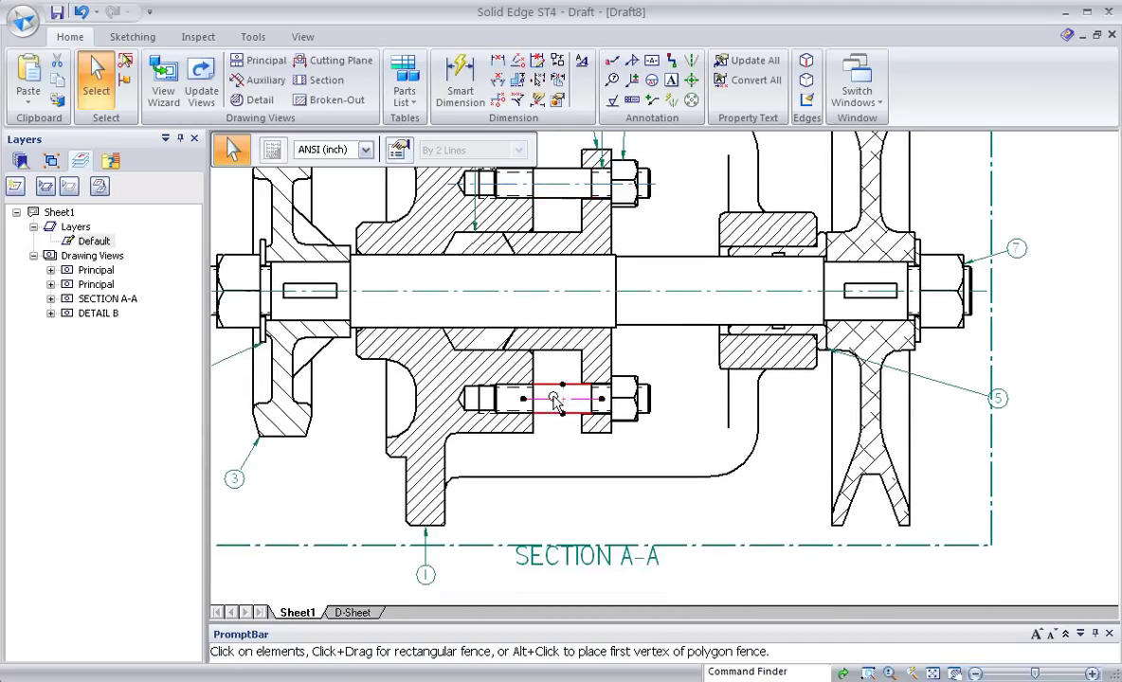
left_click(444, 400)
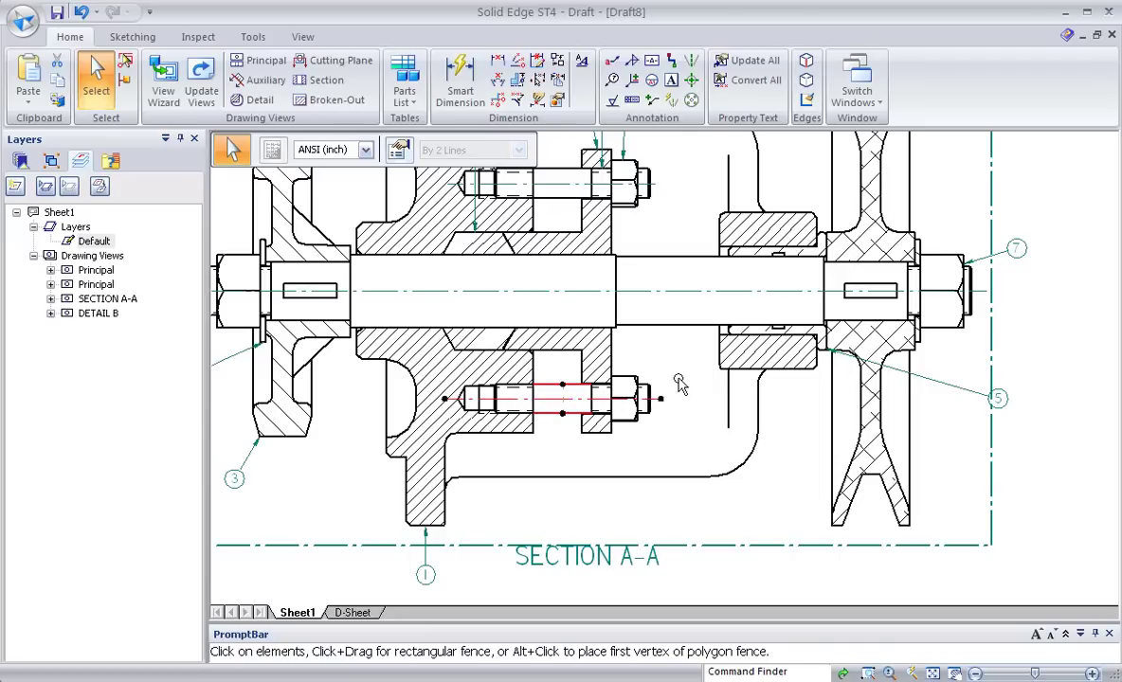
key("Escape")
scroll(634, 417, "down", 1)
scroll(646, 471, "down", 1)
Sketch a vertical guide line just left of SECTION A-A, running from above to below the view.
scroll(646, 471, "up", 1)
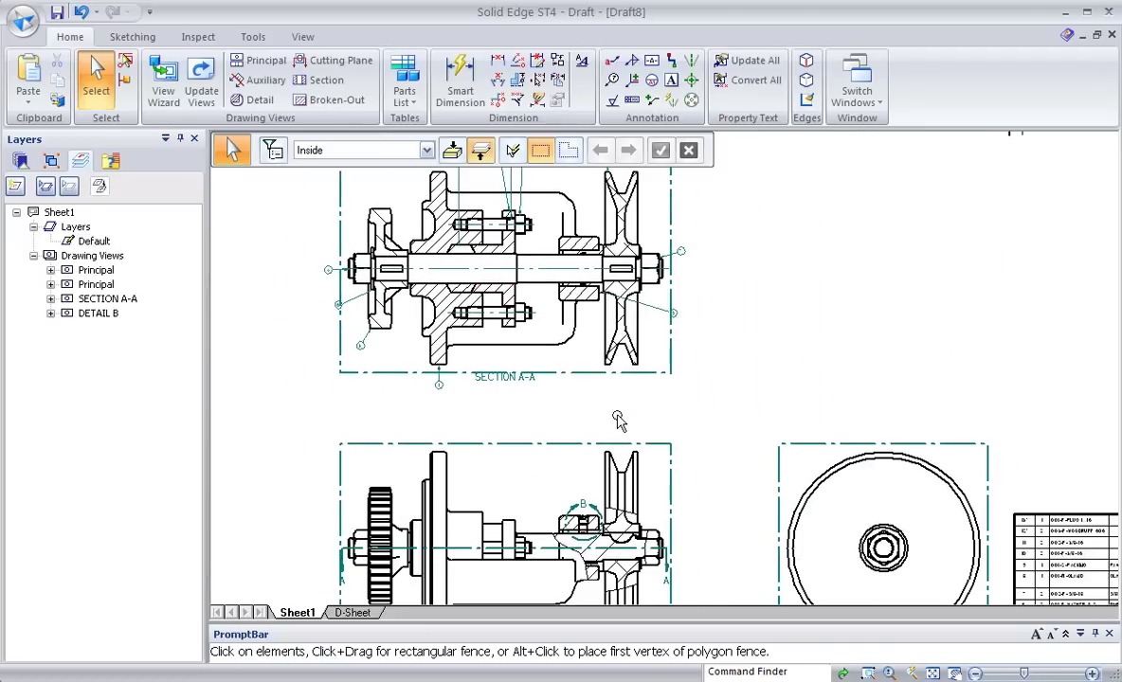
scroll(431, 284, "up", 1)
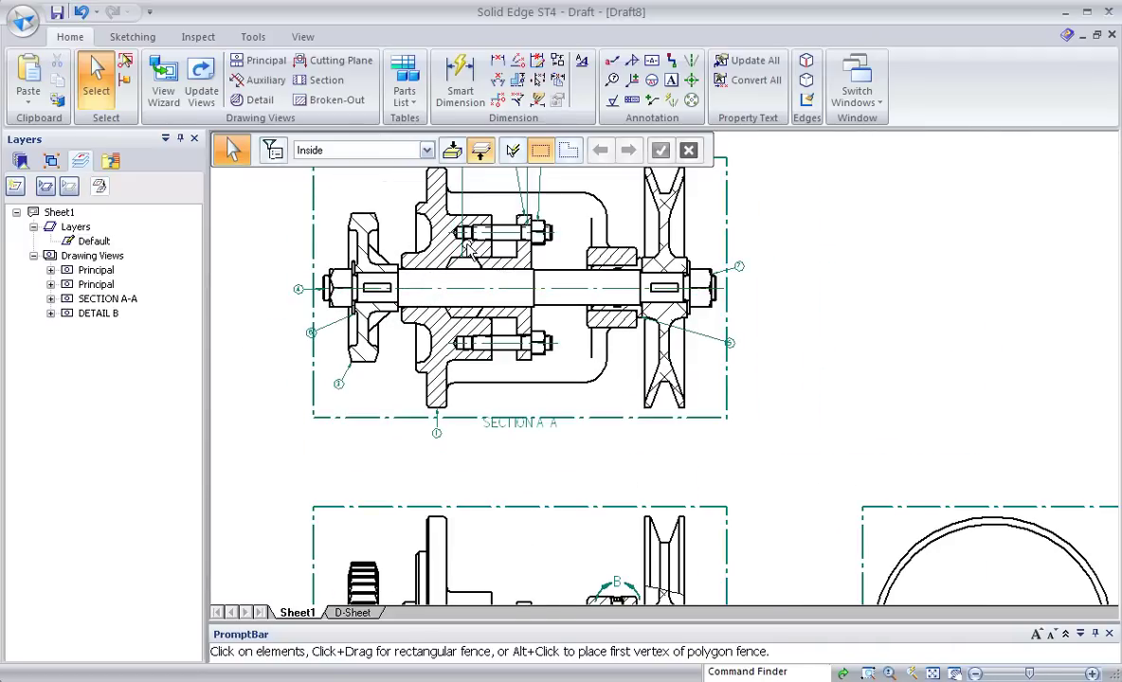
scroll(472, 266, "up", 1)
scroll(476, 296, "up", 1)
scroll(332, 407, "up", 1)
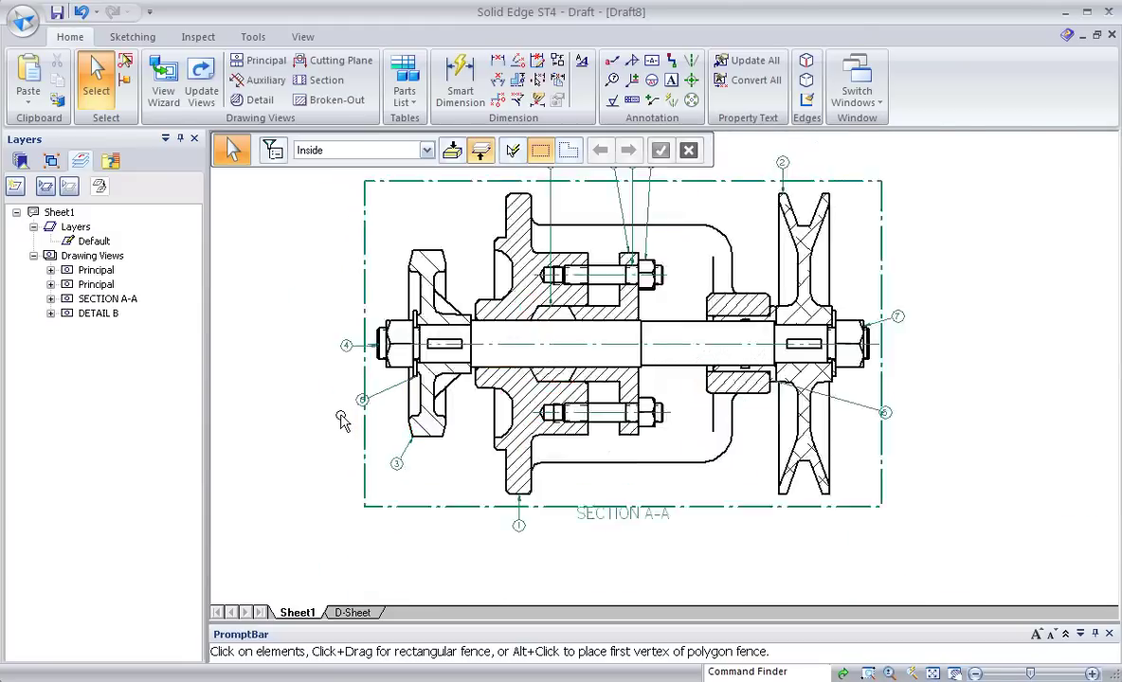
scroll(342, 421, "up", 2)
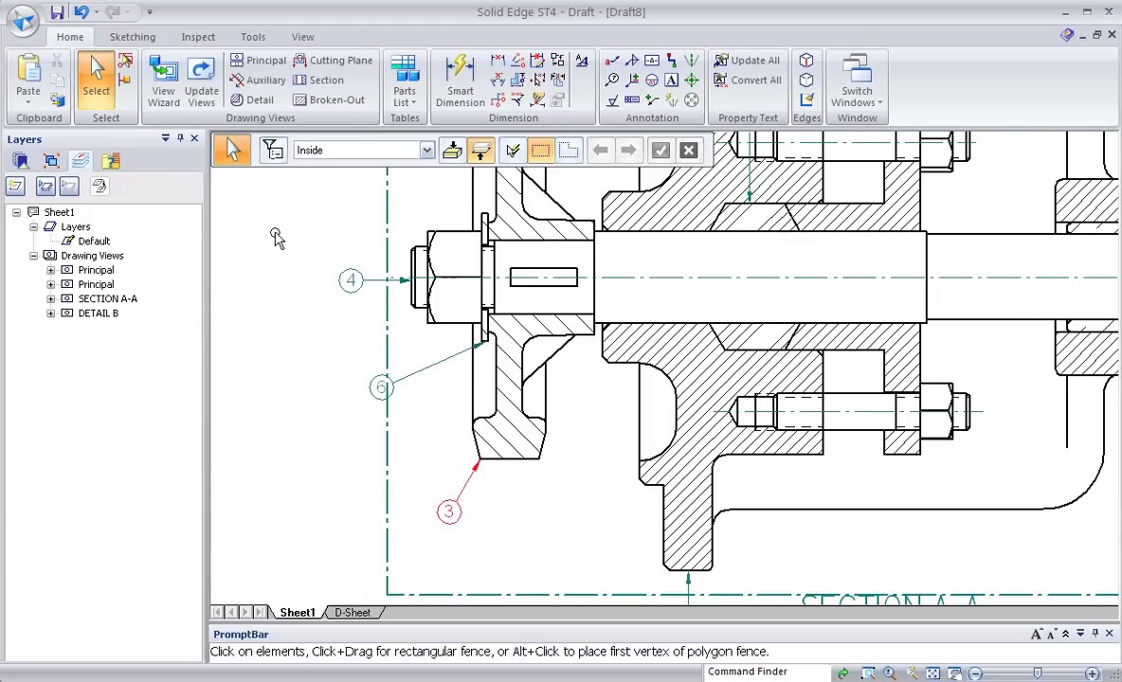
left_click(133, 36)
left_click(87, 61)
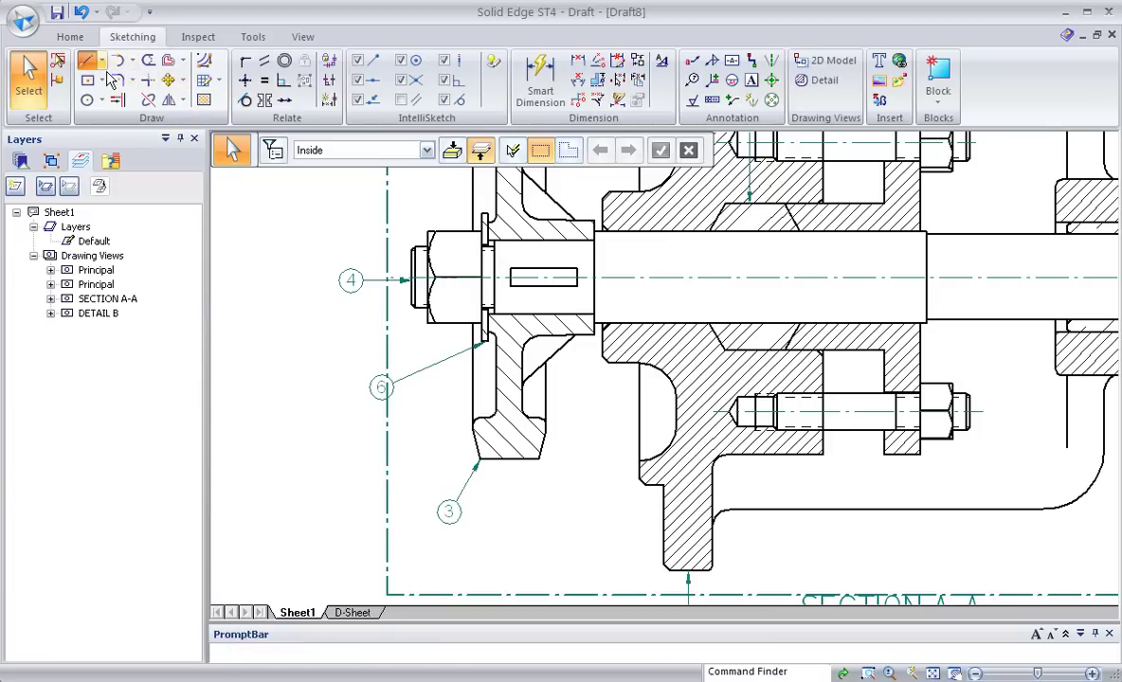
left_click(305, 224)
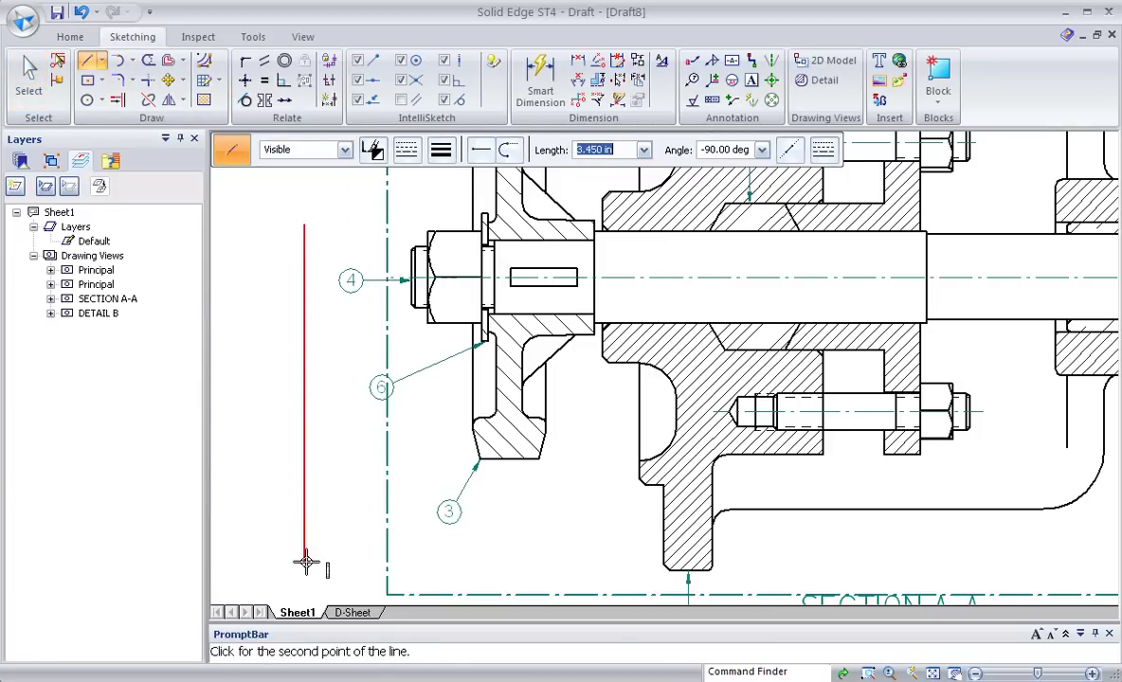
scroll(303, 564, "down", 1)
scroll(303, 566, "down", 1)
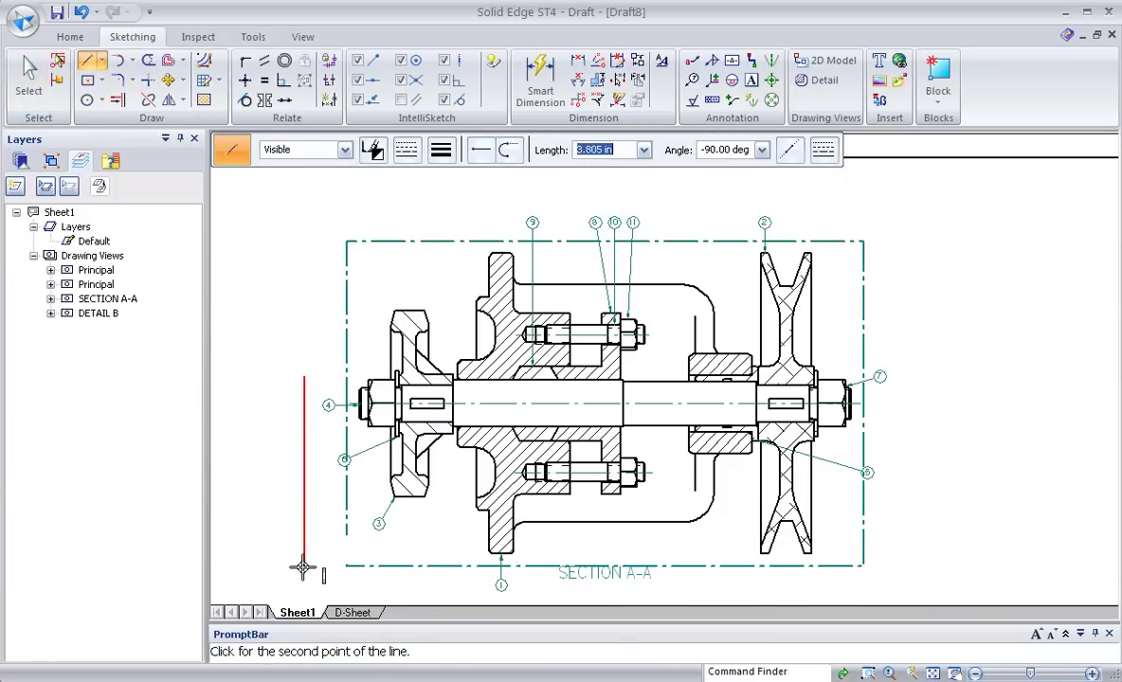
left_click(304, 563)
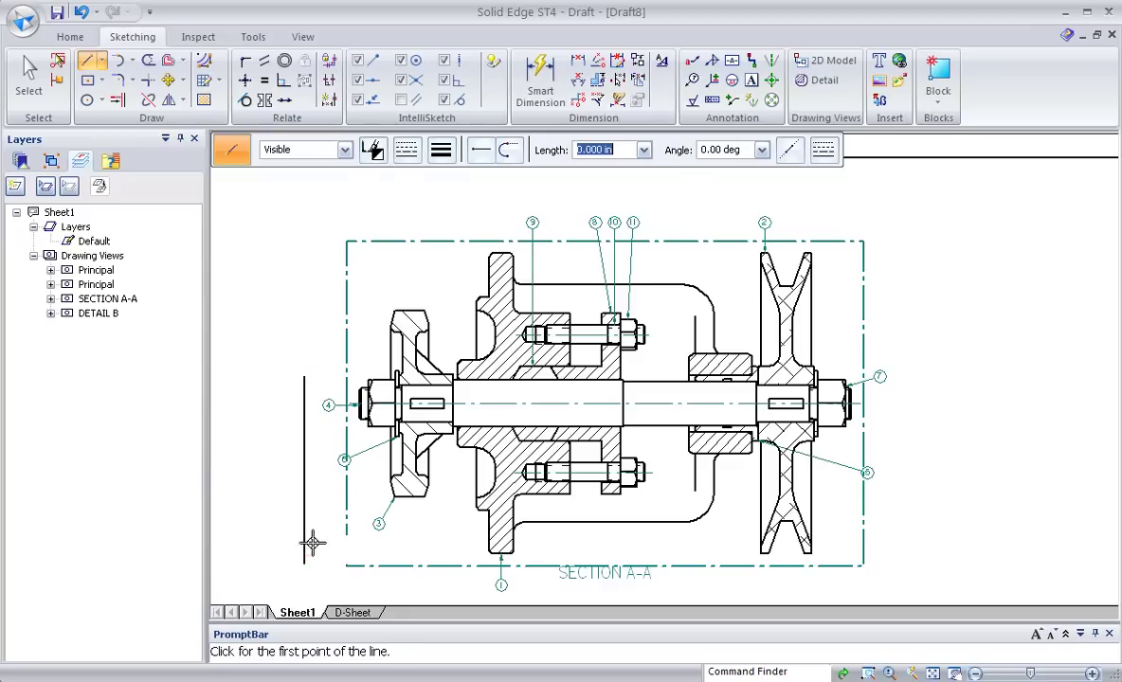
scroll(295, 468, "up", 1)
scroll(350, 352, "up", 1)
left_click(343, 351)
key("Escape")
Drag balloons 4, 6 and 3 onto the left vertical reference line.
mouse_move(365, 344)
left_mouse_down()
mouse_move(327, 343)
mouse_move(343, 339)
left_mouse_up()
left_click_drag(389, 457, 324, 438)
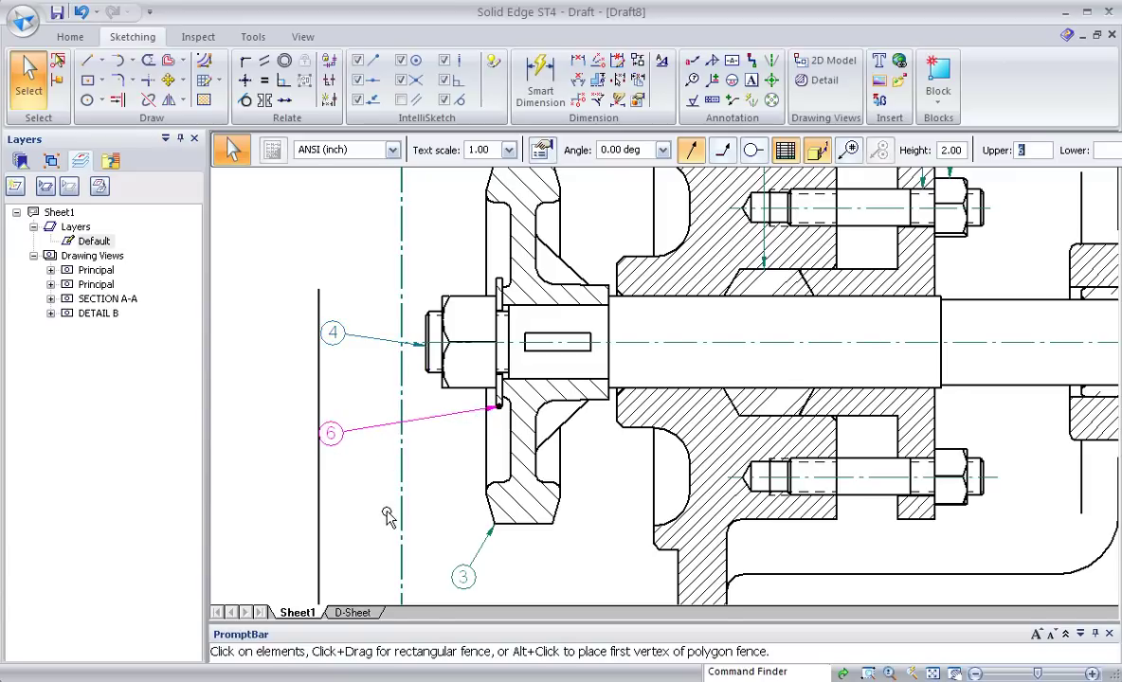
middle_click_drag(389, 518, 398, 394)
mouse_move(455, 450)
left_mouse_down()
mouse_move(322, 429)
mouse_move(324, 442)
left_mouse_up()
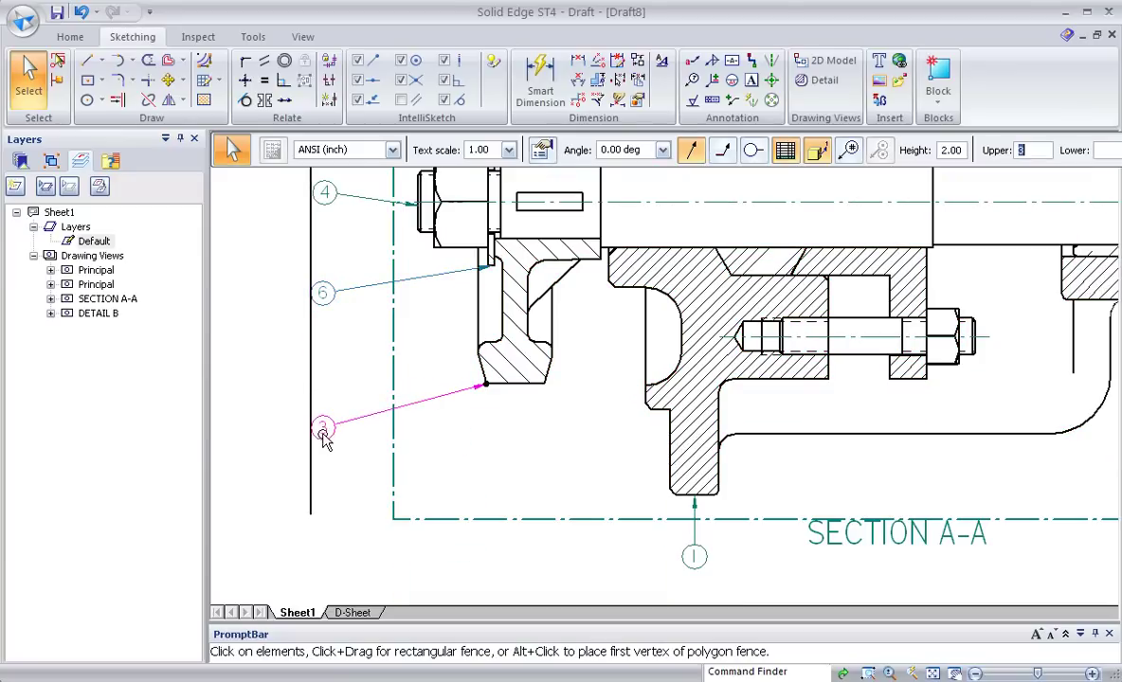
Reattach balloon 6's arrow to the hub edge and balloon 3's arrow to the hub corner.
middle_click_drag(502, 438, 518, 529)
left_click(458, 456)
mouse_move(458, 456)
middle_mouse_down()
mouse_move(404, 438)
mouse_move(401, 456)
middle_mouse_up()
scroll(417, 407, "up", 1)
scroll(423, 398, "up", 1)
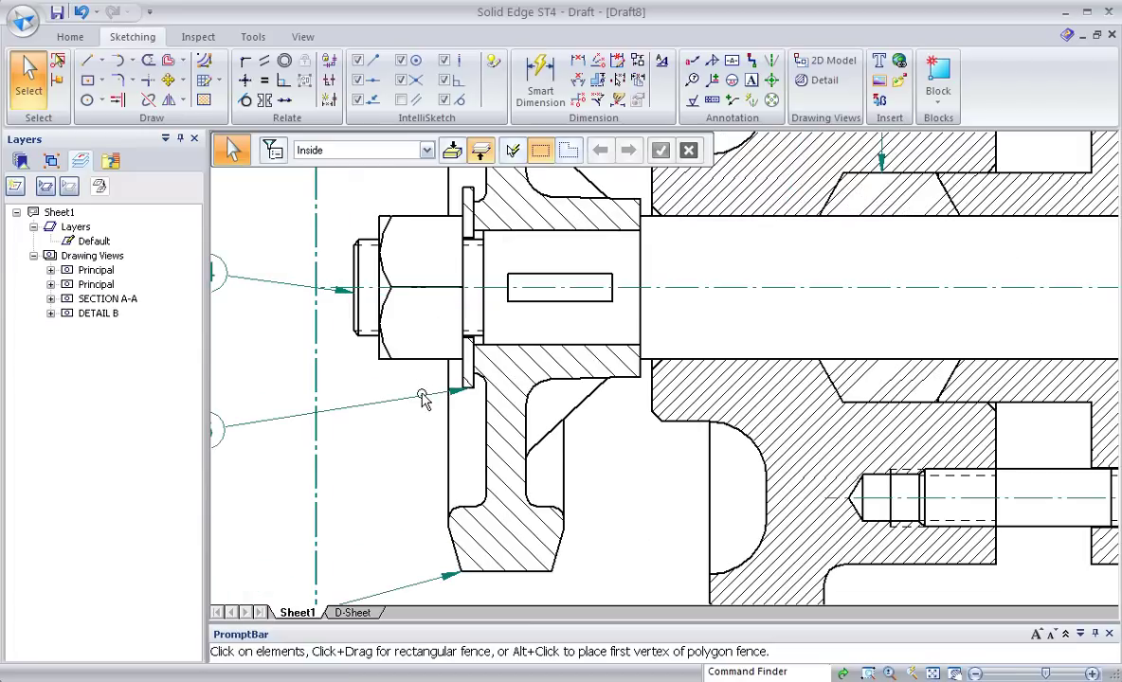
left_click(404, 402)
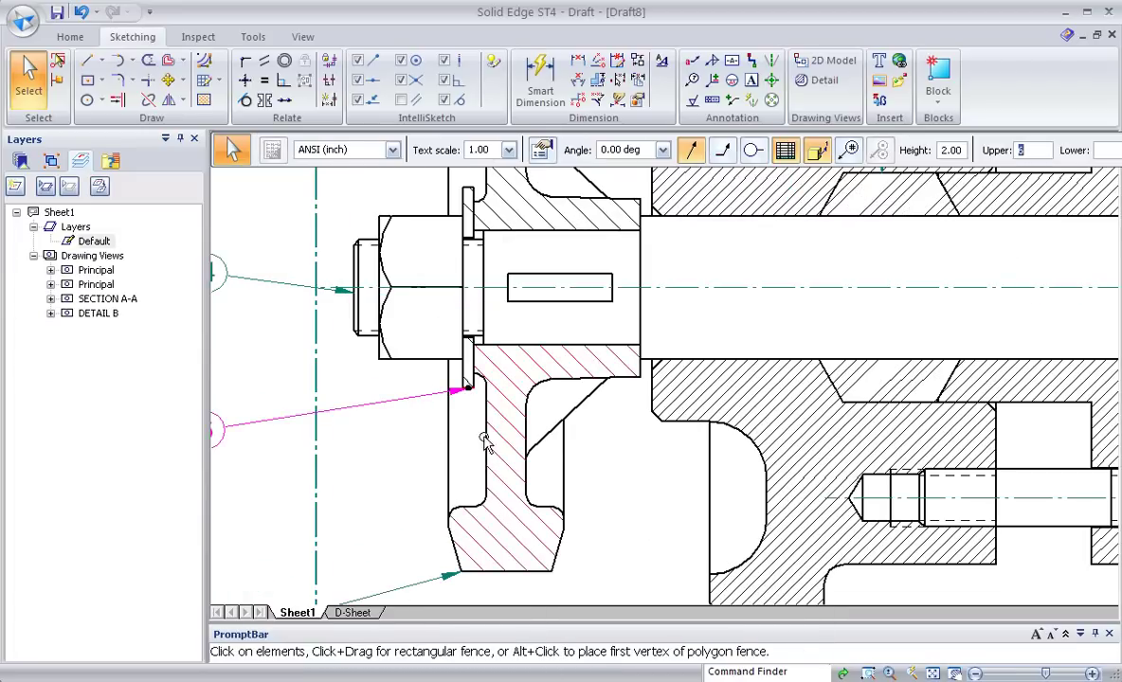
mouse_move(468, 393)
left_mouse_down()
mouse_move(465, 379)
mouse_move(448, 396)
left_mouse_up()
scroll(445, 402, "down", 3)
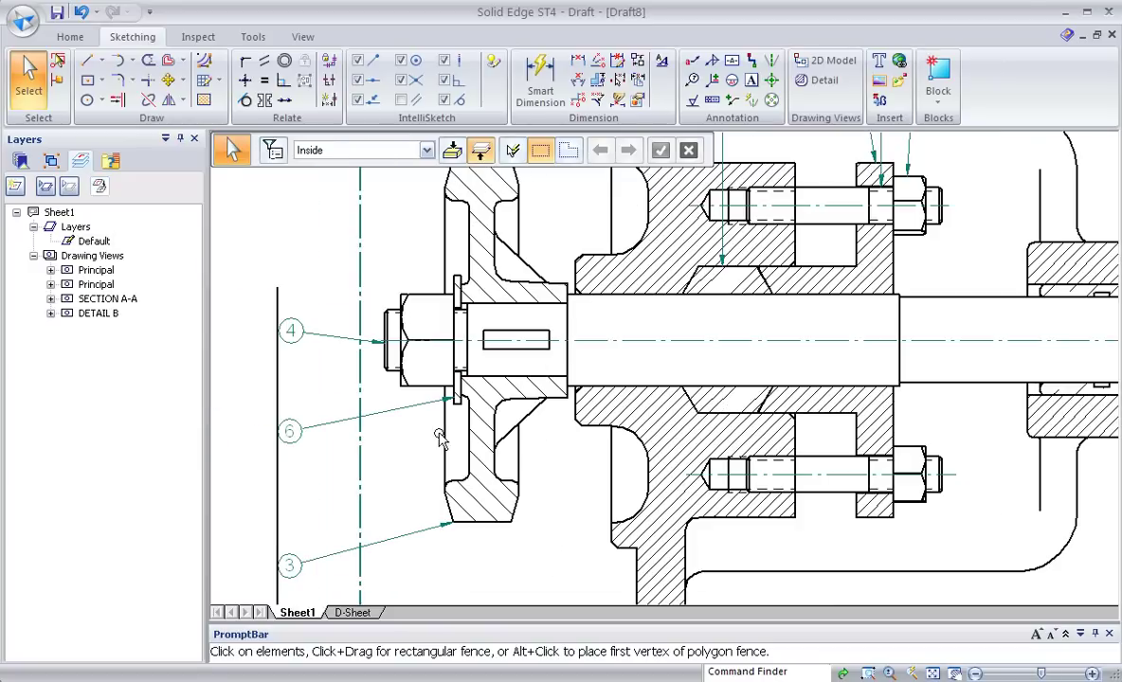
middle_click_drag(389, 482, 380, 417)
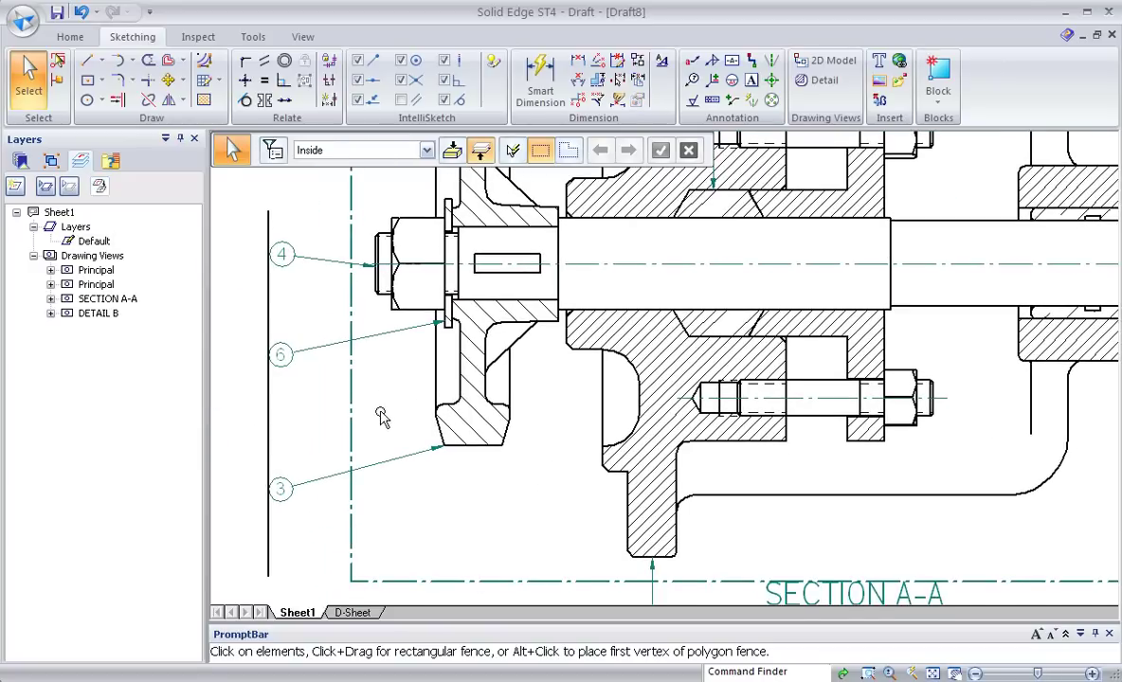
left_click(448, 472)
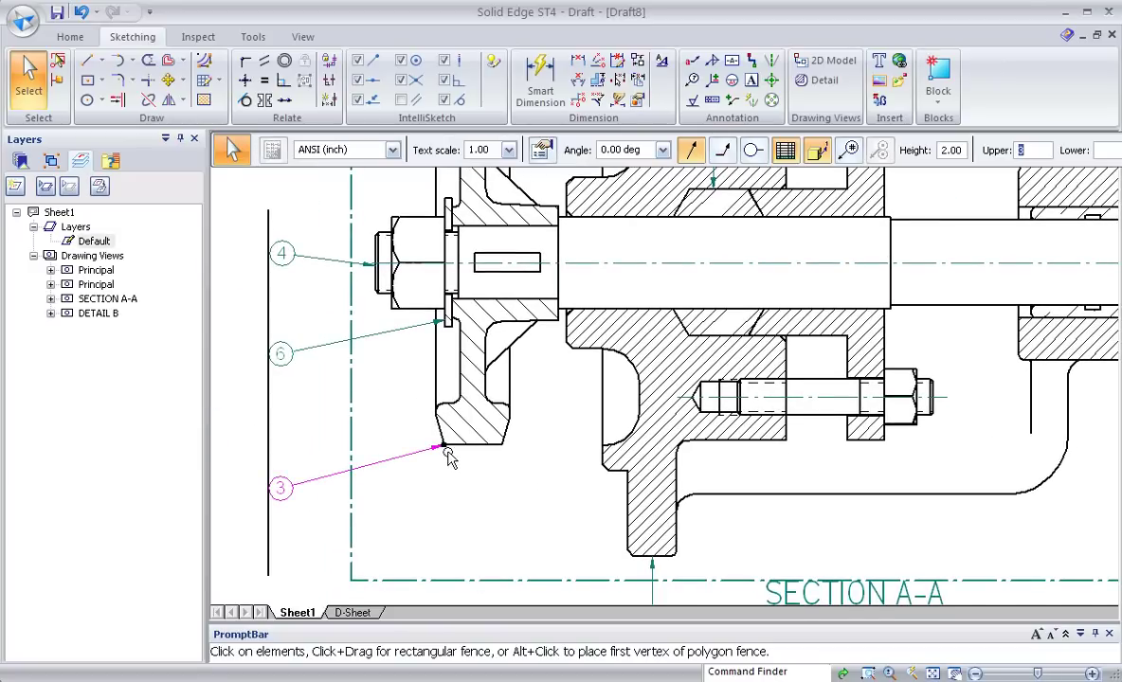
left_click_drag(435, 437, 436, 431)
left_click(416, 513)
Place a copy of the reference line on the right side of section A-A.
scroll(416, 514, "down", 3)
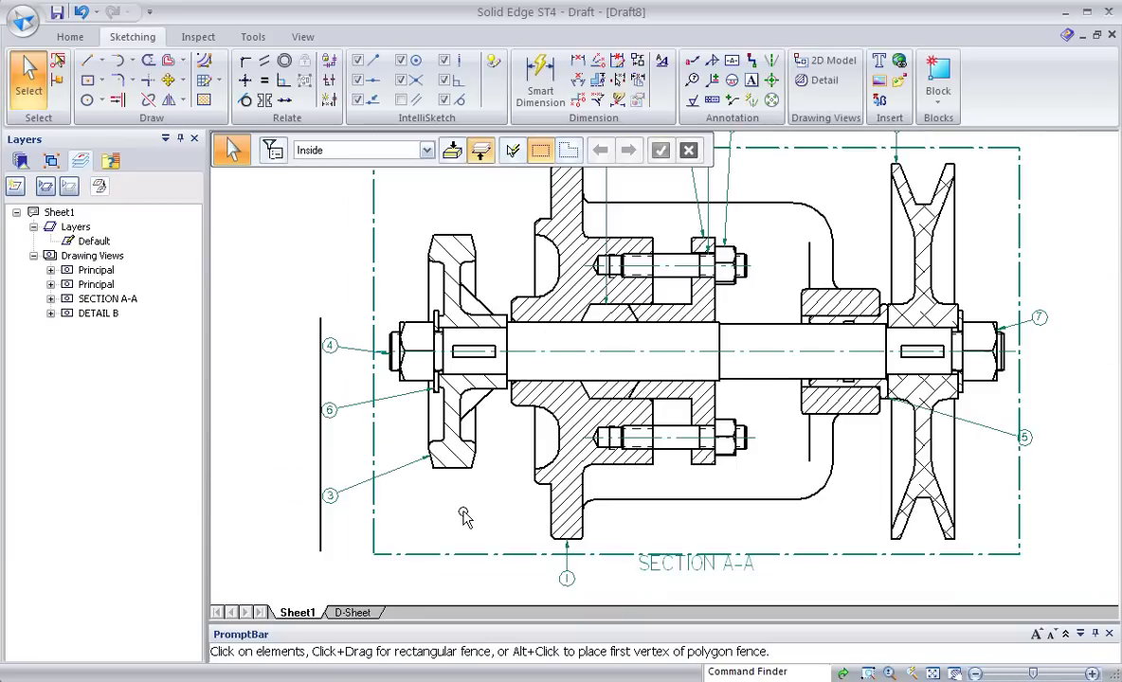
scroll(384, 479, "down", 1)
scroll(495, 479, "down", 1)
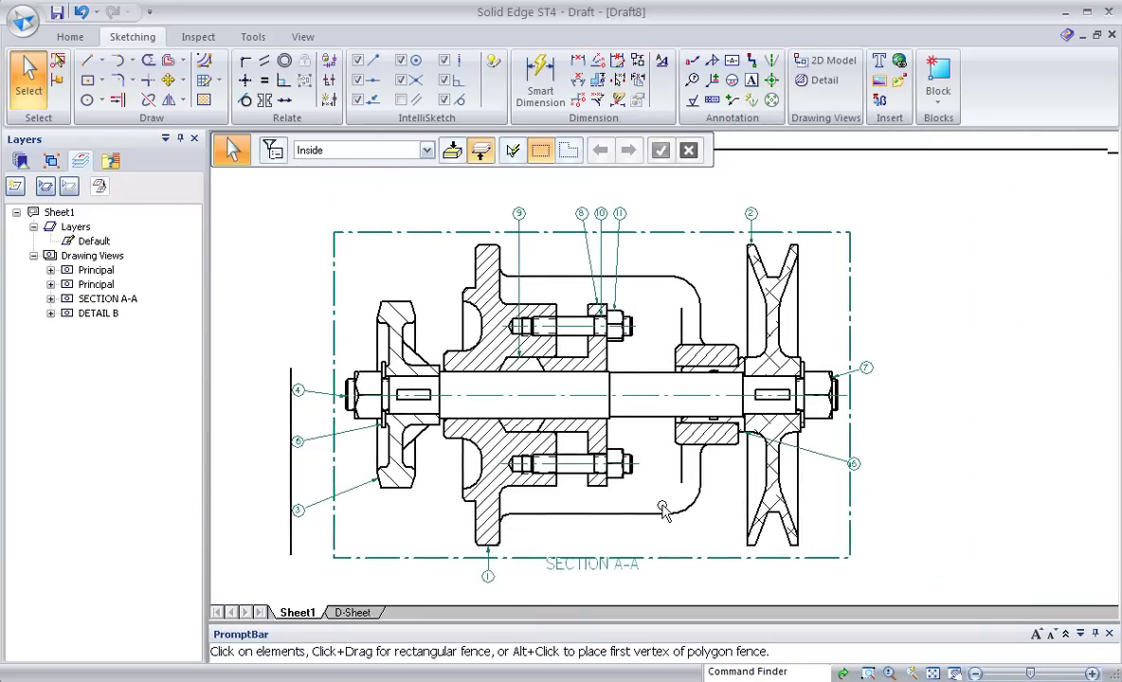
left_click_drag(253, 438, 848, 410)
Line balloons 7 and 5 up on the right line, reattaching balloon 5's arrow at the hub corner.
scroll(873, 393, "up", 2)
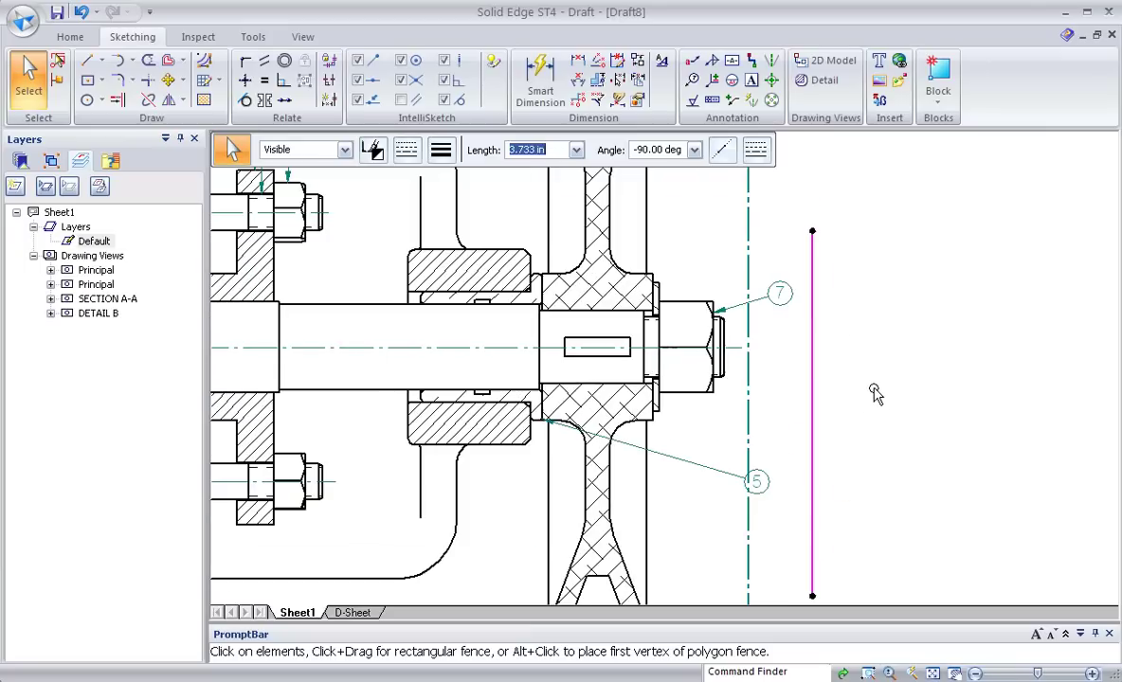
scroll(791, 296, "up", 2)
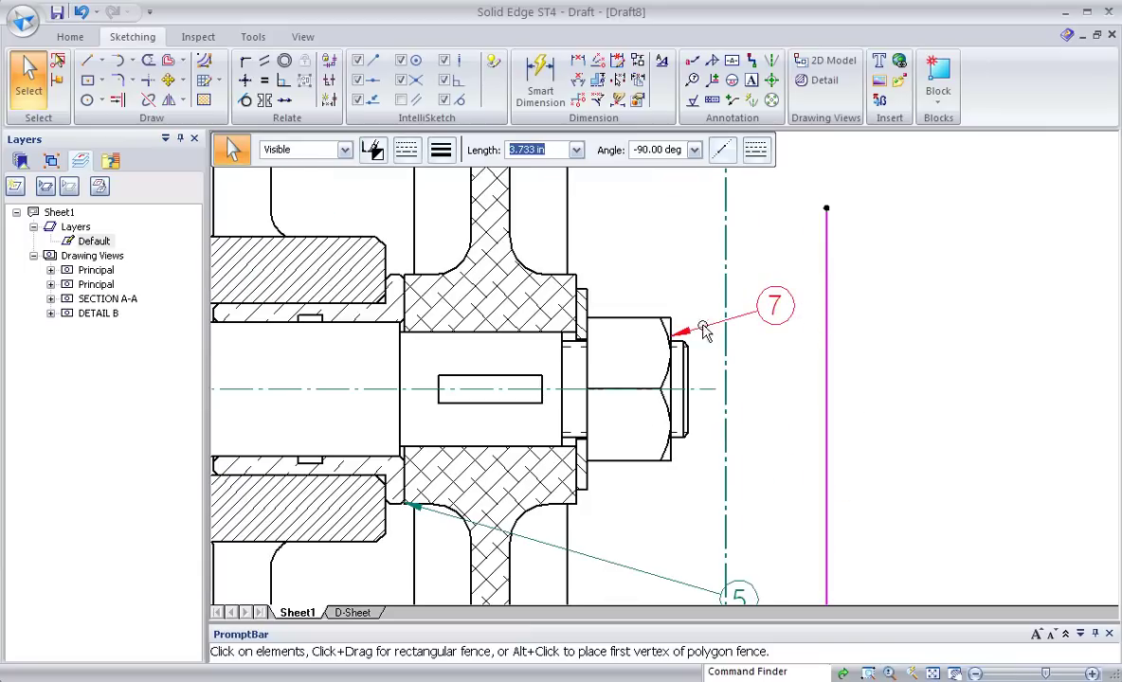
left_click_drag(780, 311, 803, 266)
middle_click_drag(767, 453, 769, 284)
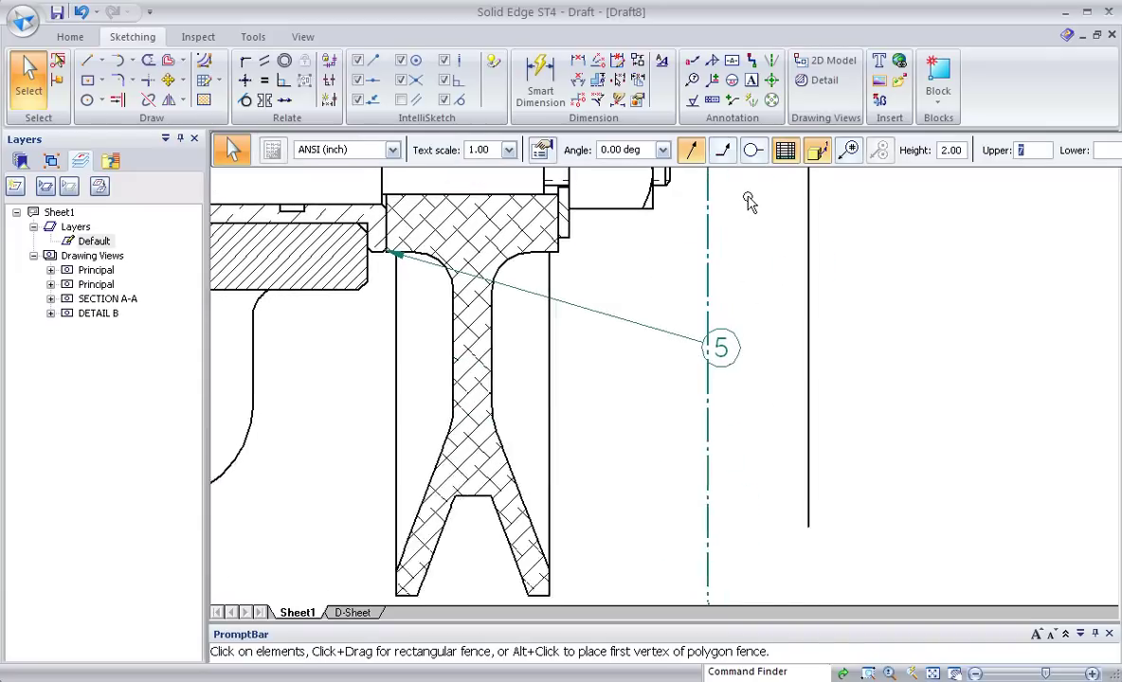
left_click_drag(712, 390, 778, 448)
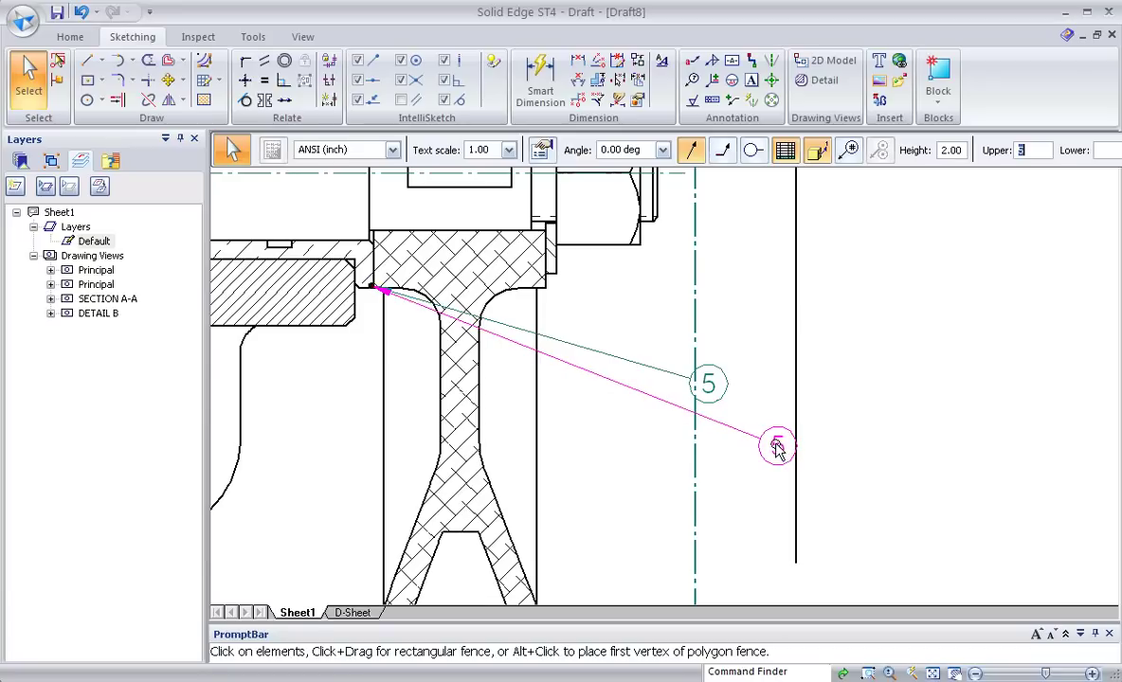
mouse_move(419, 325)
middle_mouse_down()
mouse_move(621, 408)
mouse_move(604, 416)
middle_mouse_up()
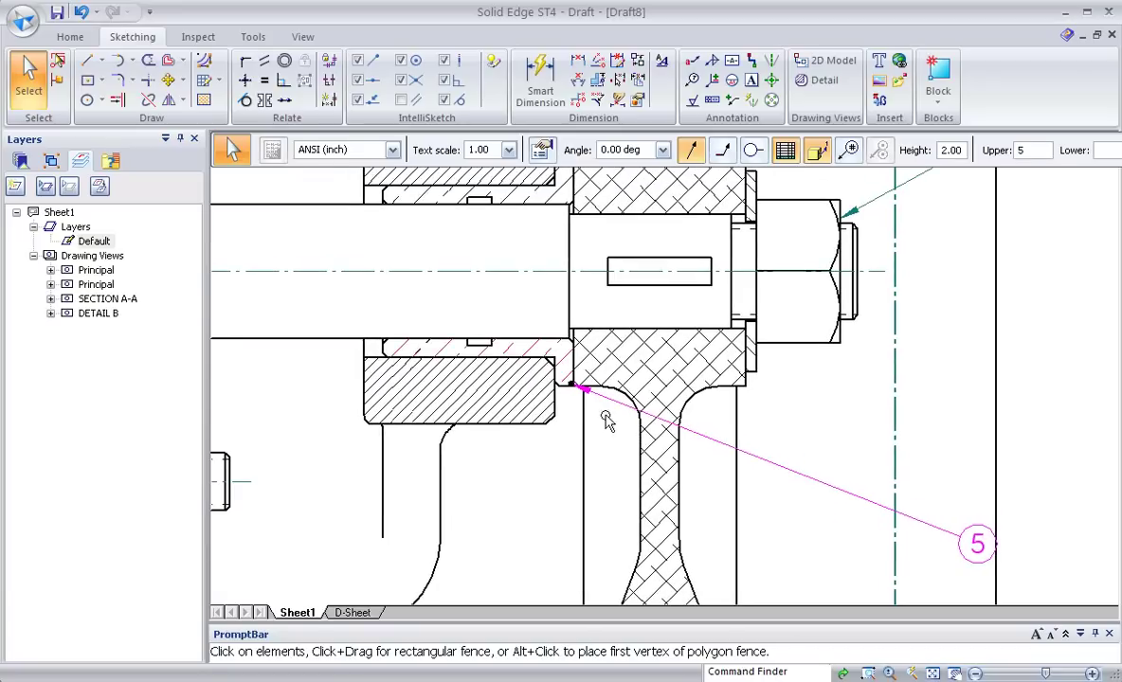
left_click_drag(571, 382, 562, 356)
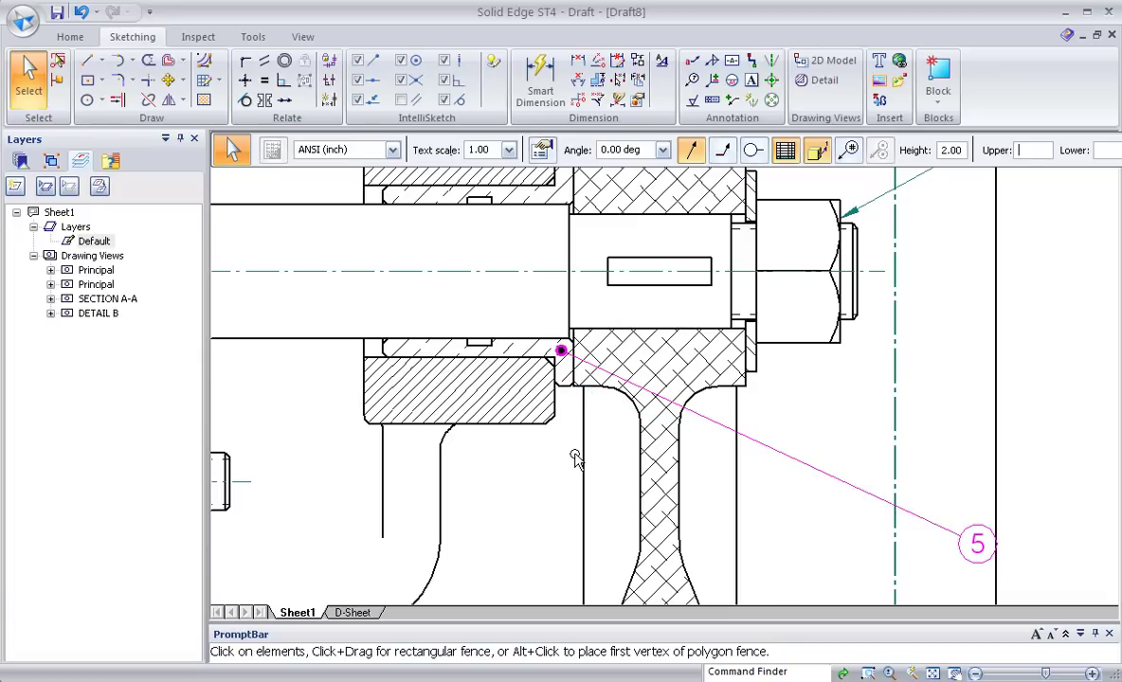
scroll(483, 420, "down", 2)
scroll(473, 417, "down", 2)
scroll(696, 487, "down", 1)
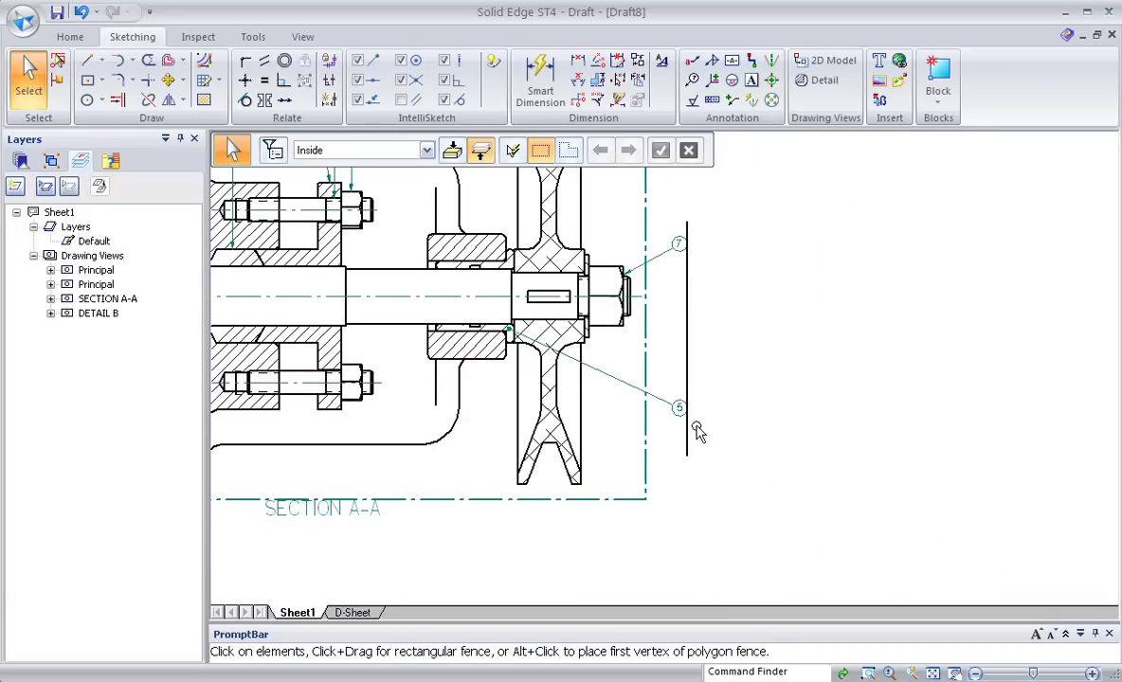
scroll(711, 486, "up", 1)
scroll(727, 485, "down", 2)
scroll(727, 485, "down", 1)
scroll(758, 478, "up", 1)
scroll(426, 255, "up", 1)
scroll(373, 246, "up", 1)
scroll(459, 251, "up", 1)
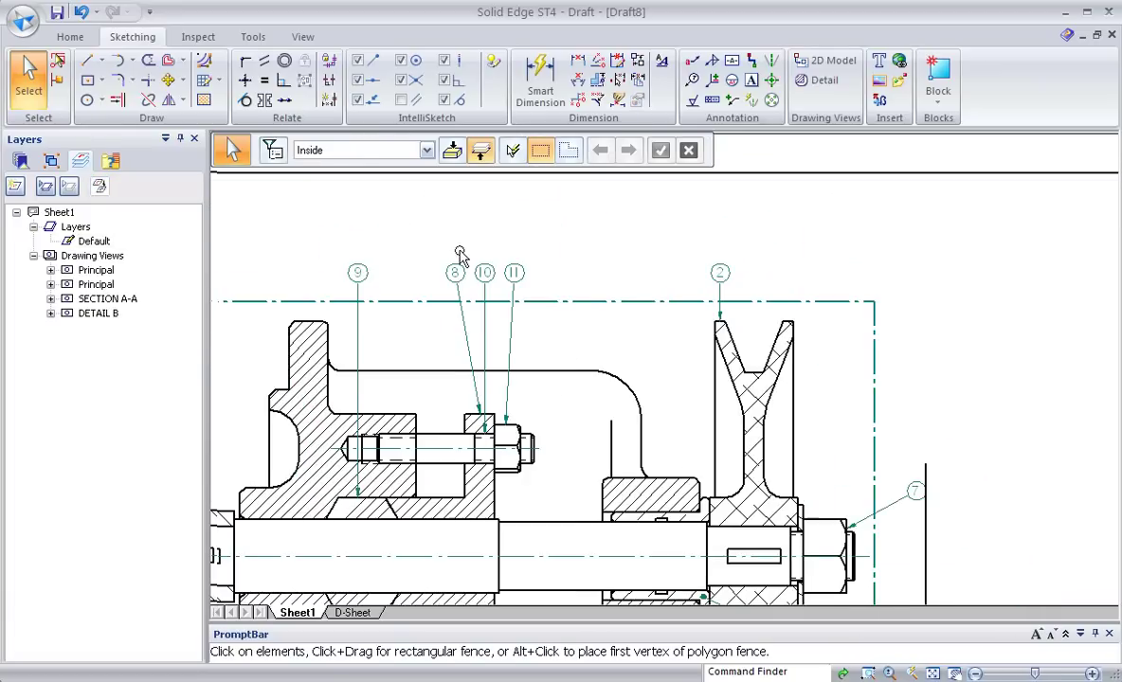
Delete the stray vertical line and draw a horizontal line across the top balloons.
left_click(922, 524)
key("Delete")
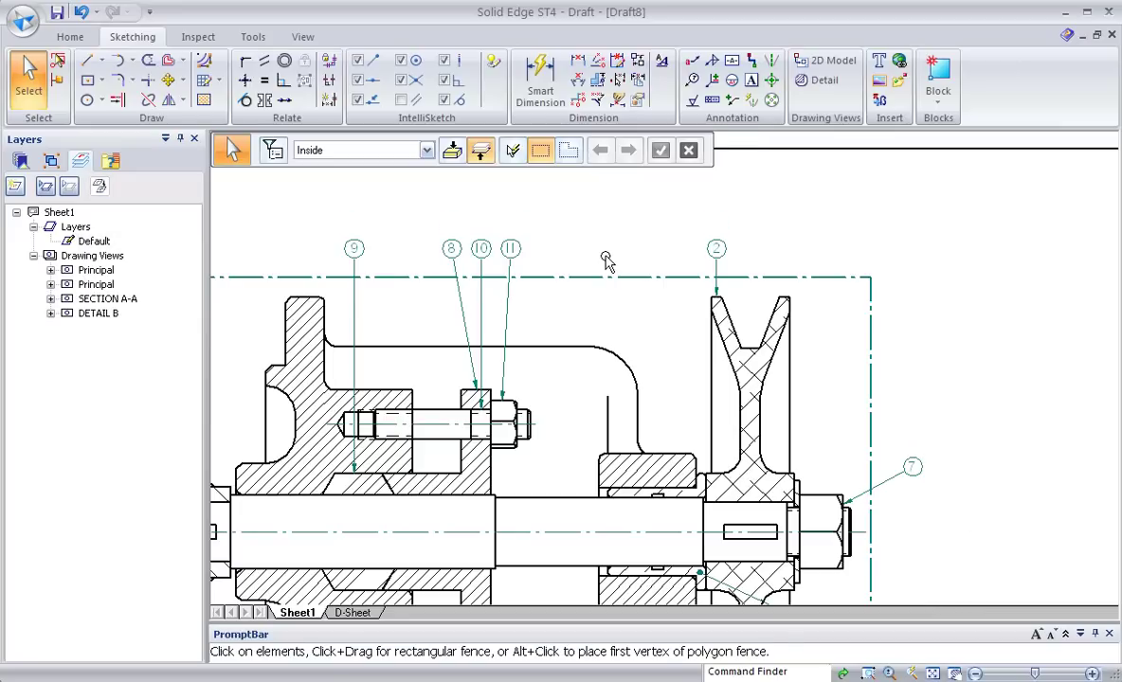
left_click(87, 59)
left_click(318, 230)
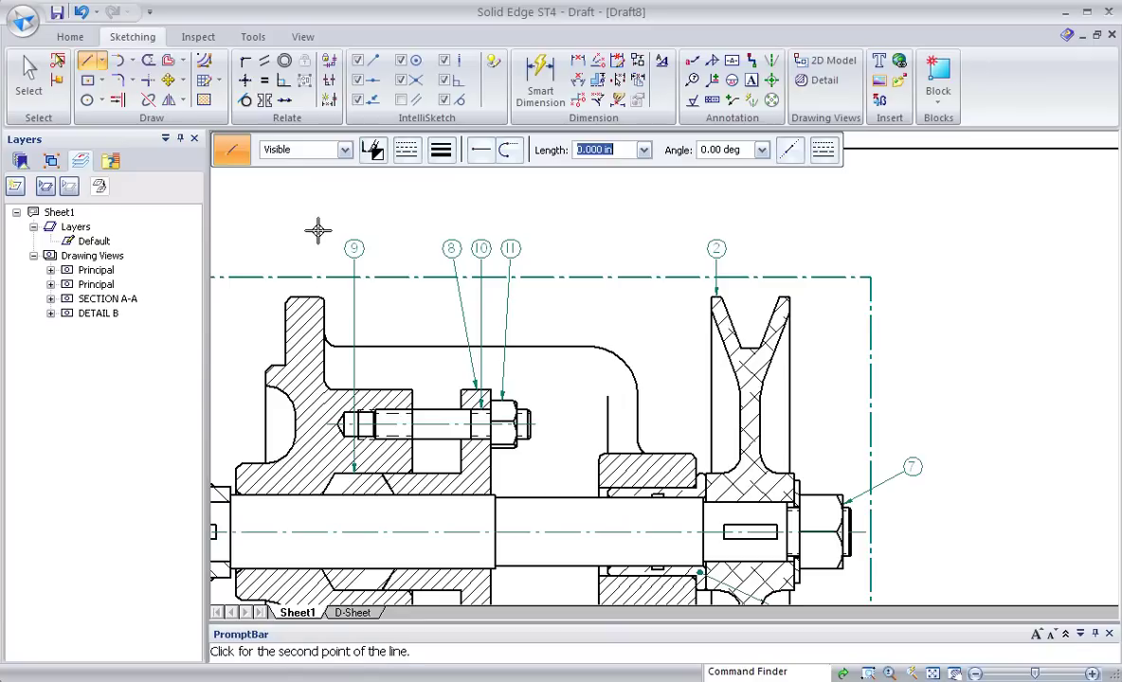
left_click(744, 231)
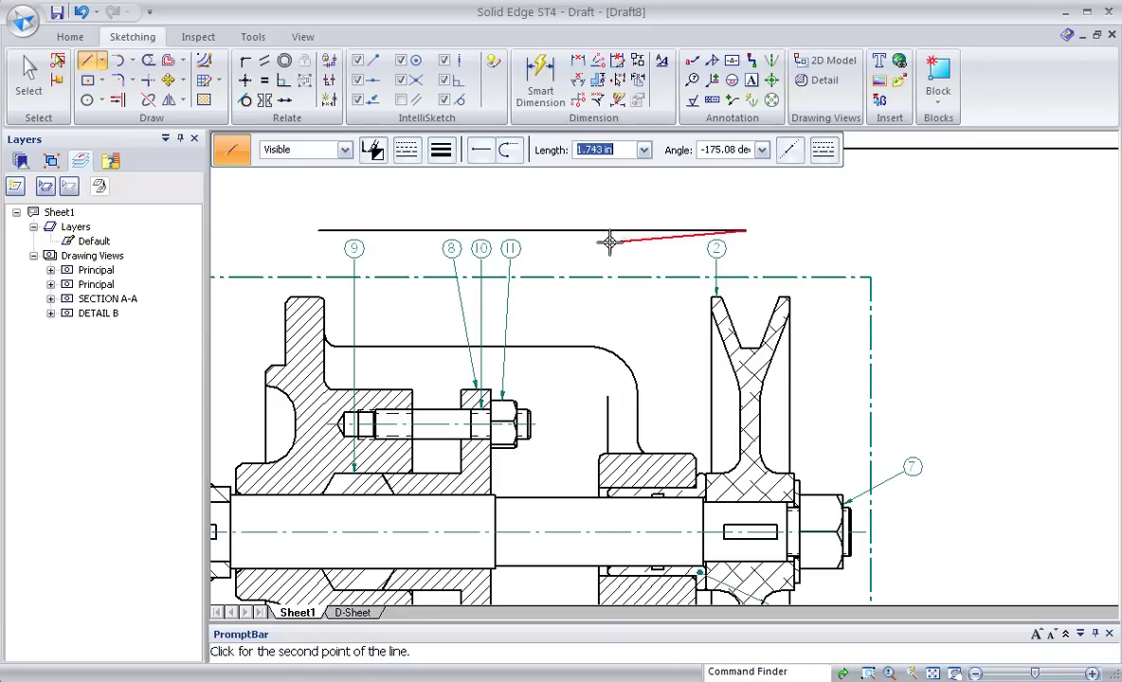
key("Escape")
Shift the new horizontal line slightly down so it sits just above the balloons.
scroll(528, 235, "up", 1)
left_click_drag(528, 235, 527, 242)
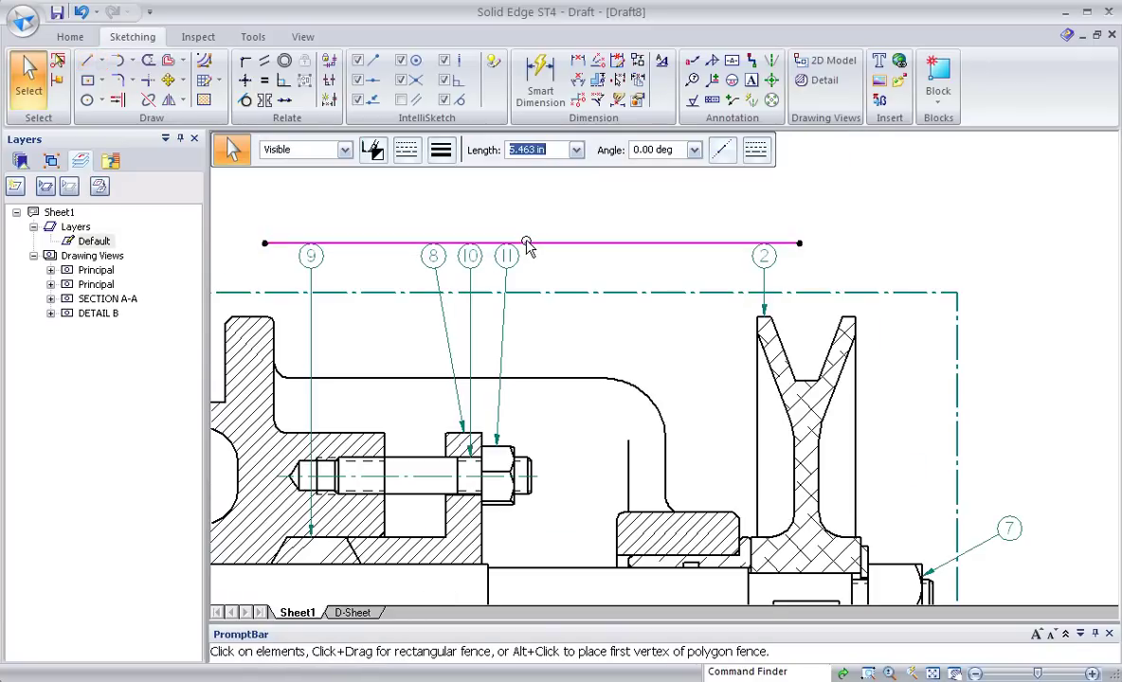
left_click(571, 262)
scroll(571, 263, "down", 1)
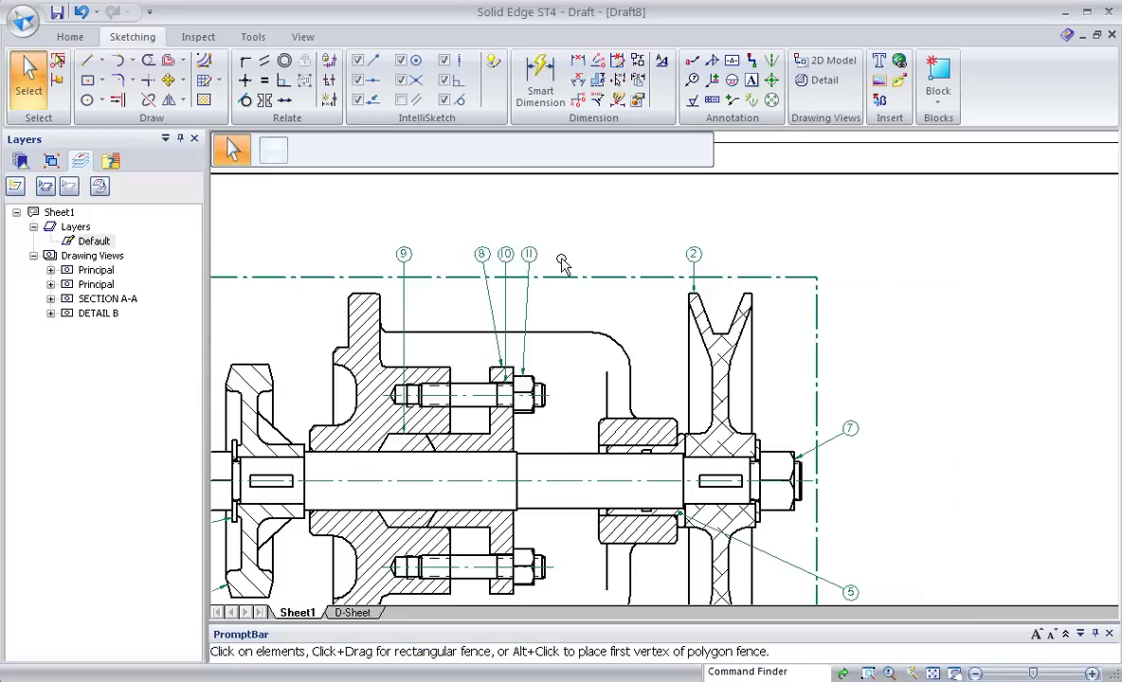
scroll(565, 260, "down", 1)
scroll(524, 293, "down", 1)
scroll(423, 270, "up", 1)
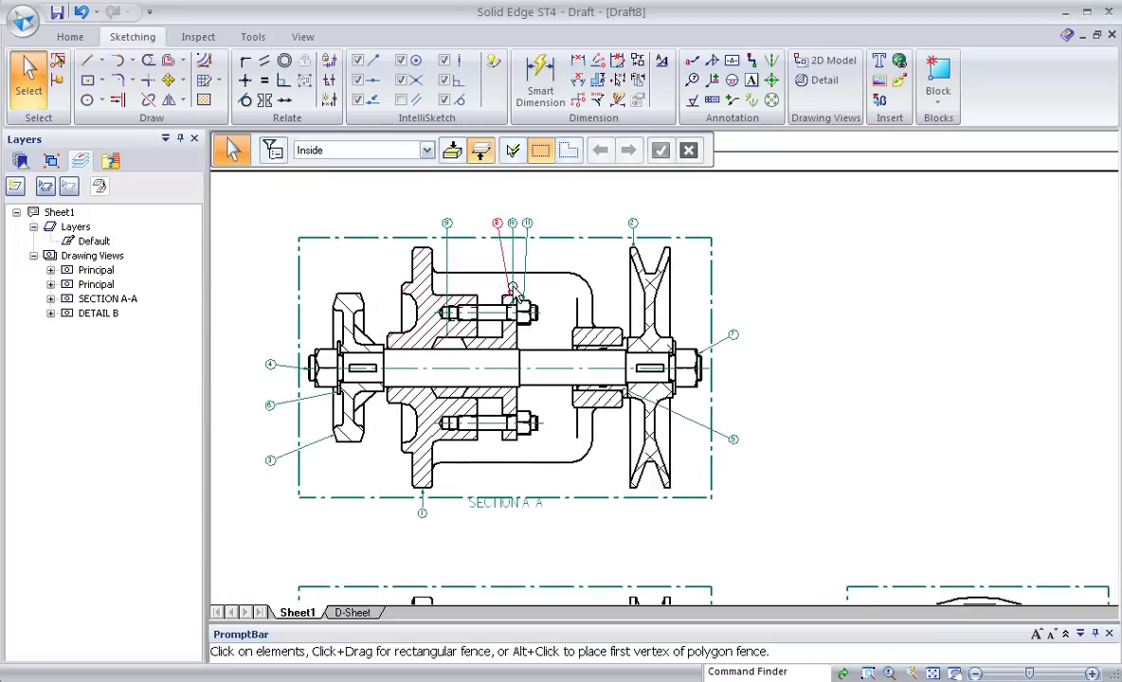
Reattach balloon 9's leader onto the lower boss.
scroll(513, 289, "up", 2)
middle_click_drag(463, 291, 501, 409)
scroll(501, 408, "up", 2)
scroll(531, 419, "up", 1)
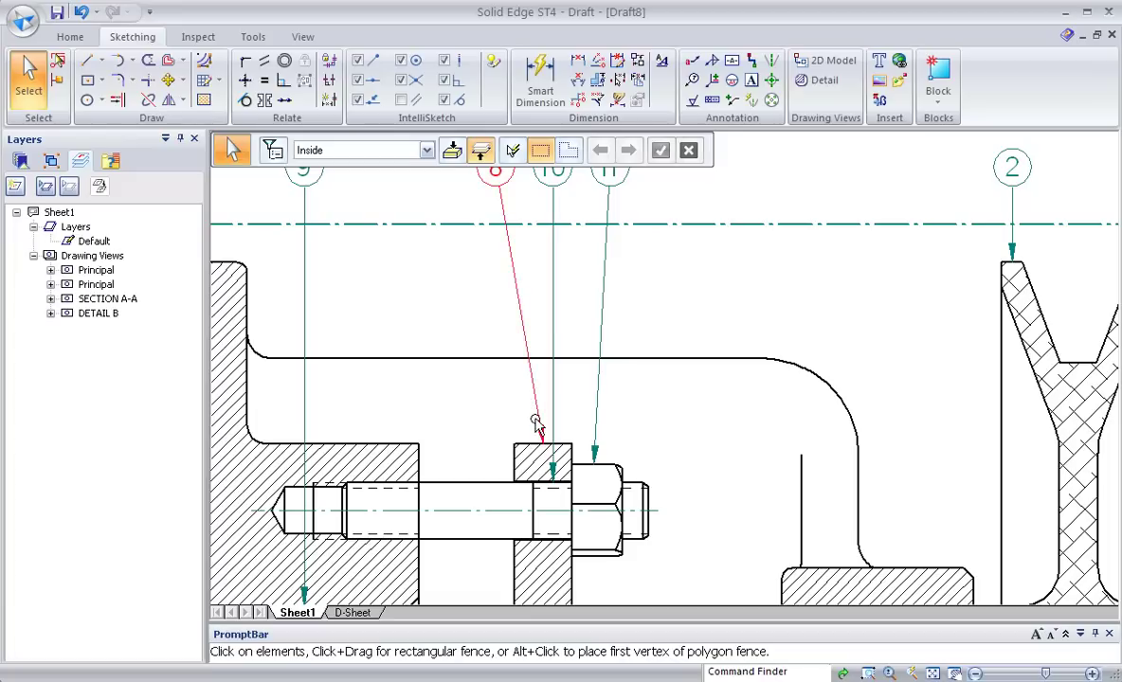
scroll(478, 409, "down", 1)
middle_click_drag(456, 416, 459, 311)
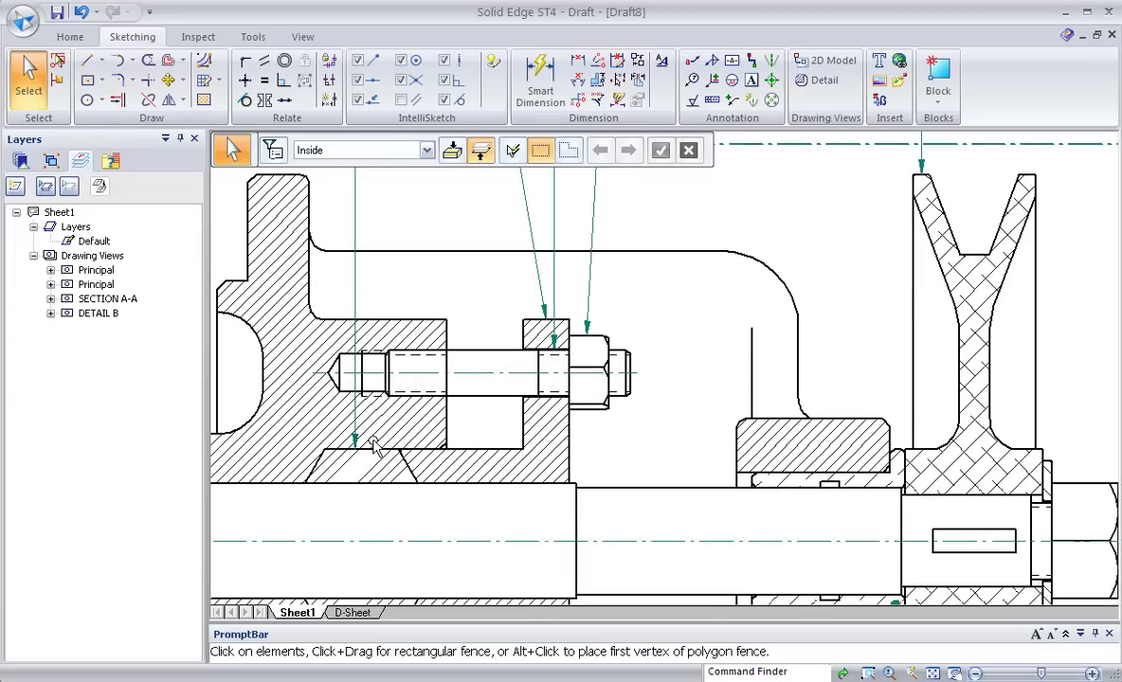
left_click(375, 448)
left_click_drag(368, 455, 367, 466)
scroll(365, 474, "down", 2)
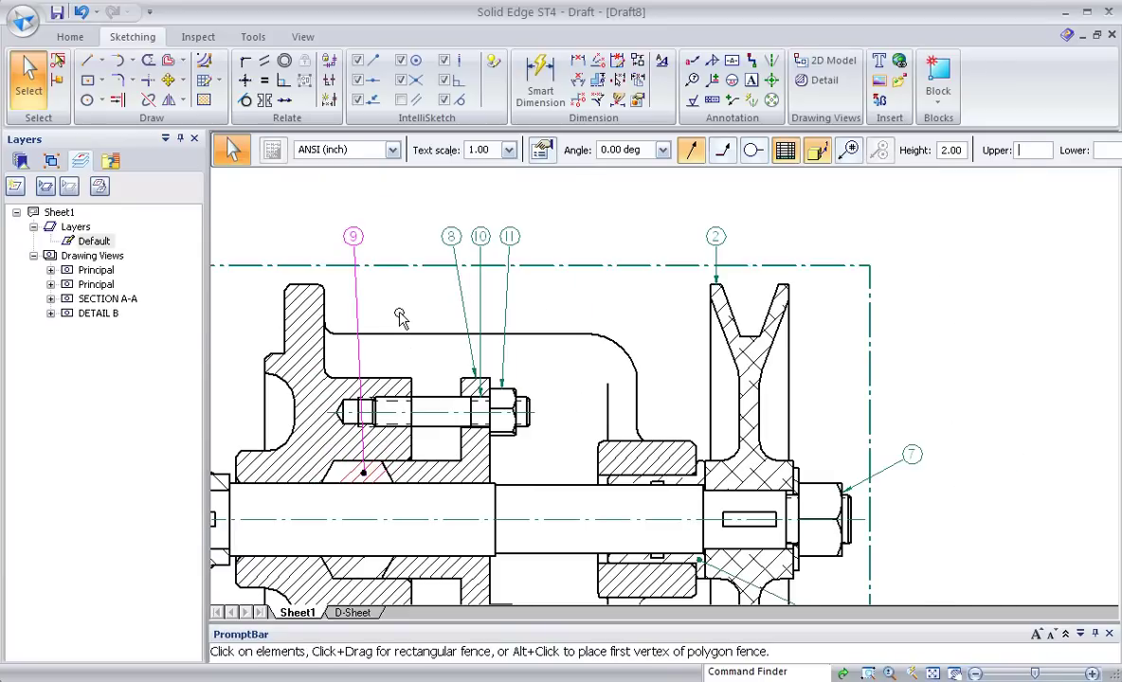
key("Escape")
Move balloon 8's leader end to a new spot on the bolt.
scroll(469, 336, "up", 1)
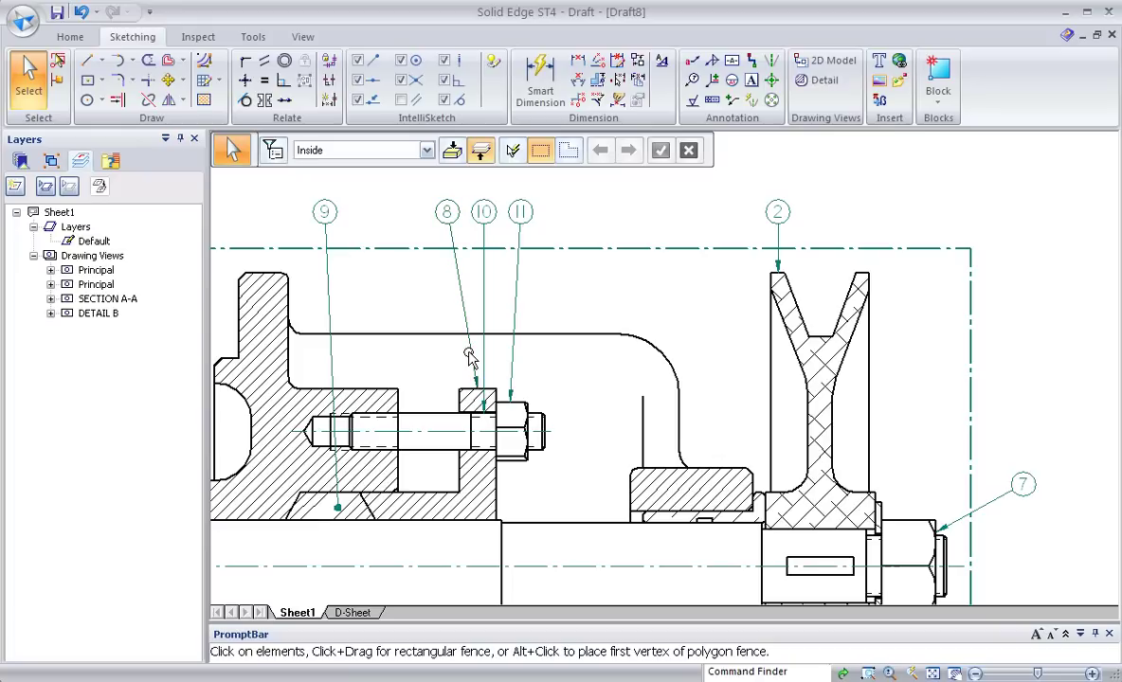
left_click(470, 358)
left_click_drag(479, 394, 466, 387)
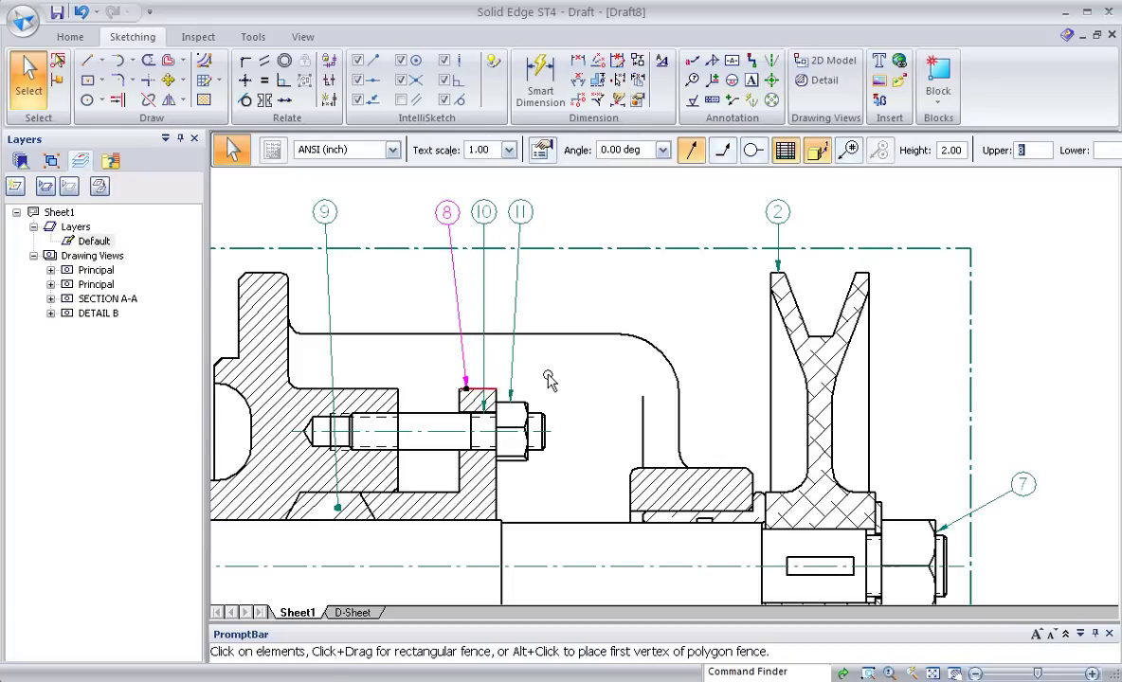
left_click(540, 379)
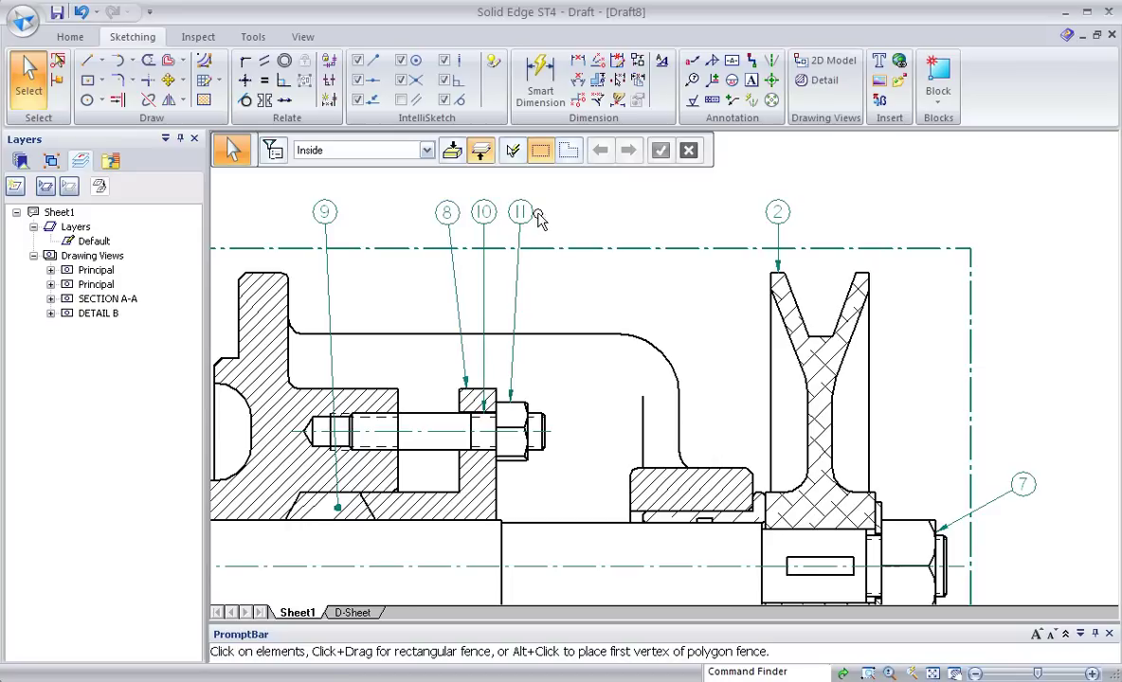
Move balloon 10 right of balloon 11 and reattach its leader to the nut.
left_click_drag(486, 217, 560, 216, "ctrl")
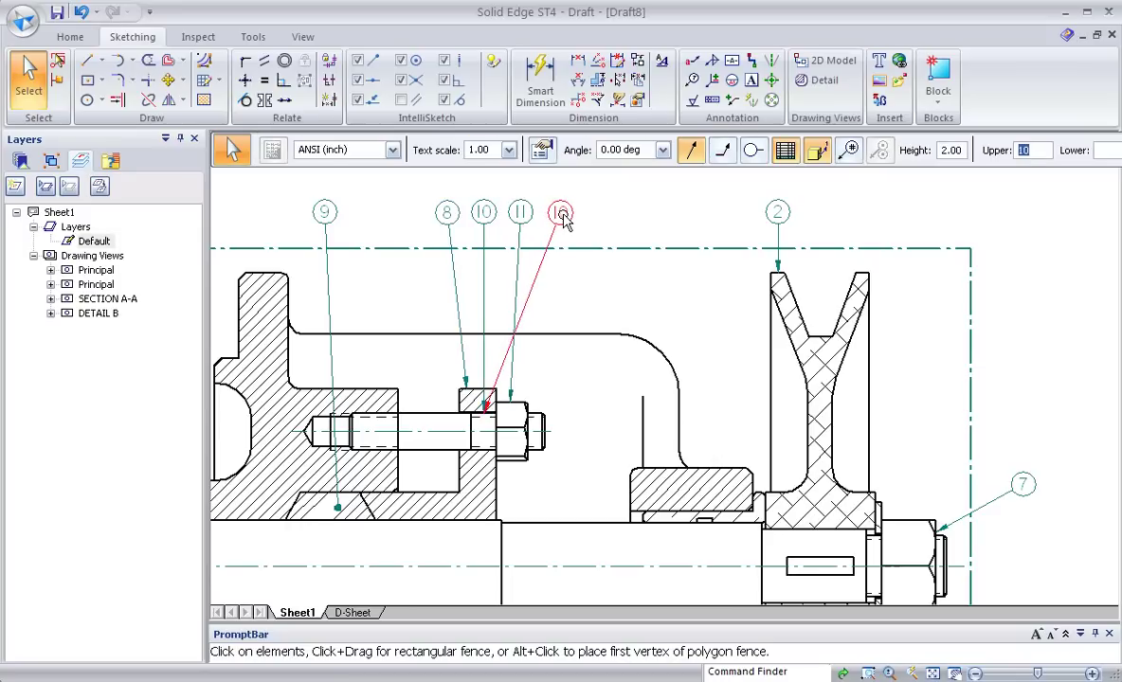
left_click_drag(485, 414, 536, 412, "ctrl")
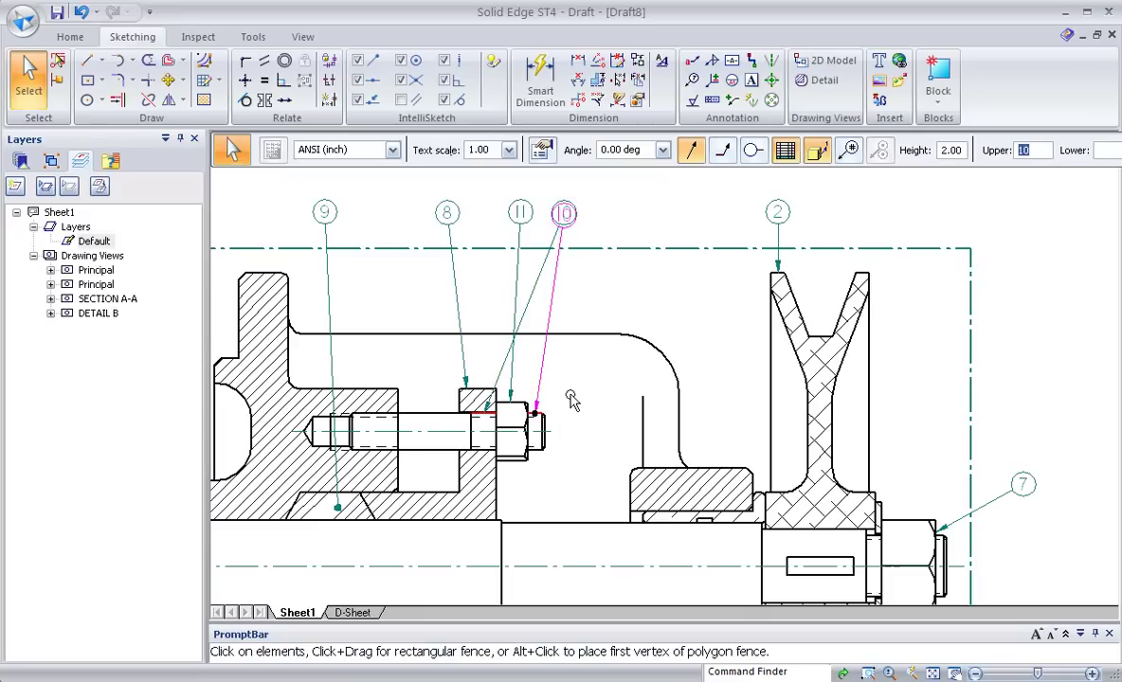
left_click(572, 396)
scroll(424, 288, "down", 2)
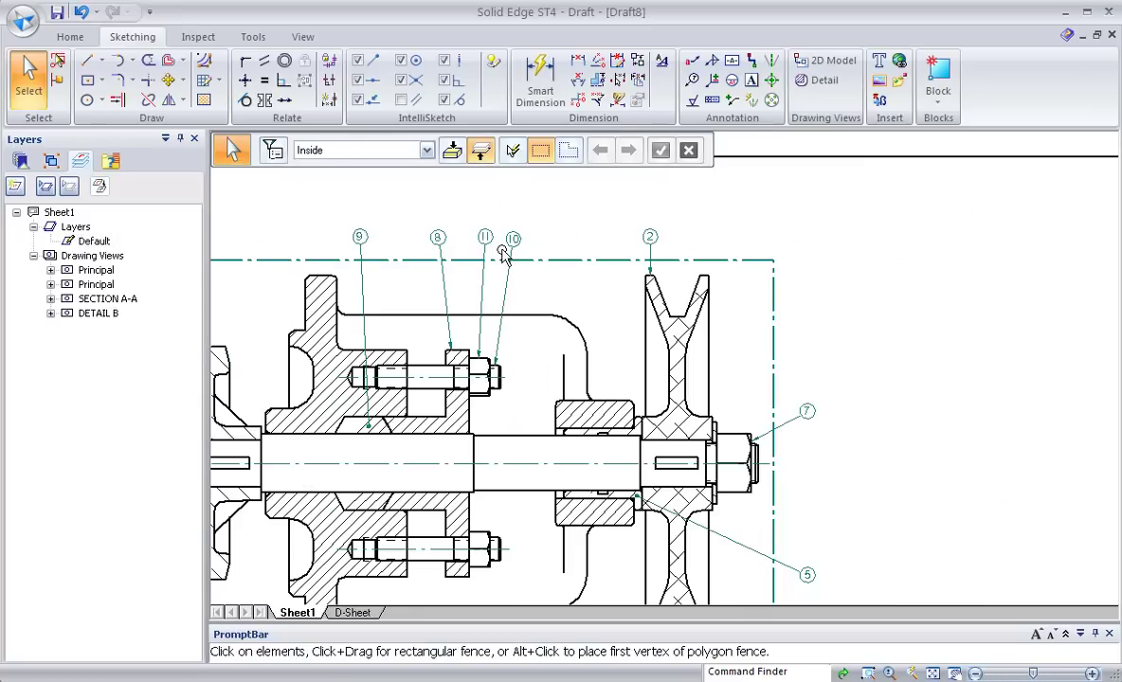
scroll(528, 379, "down", 1)
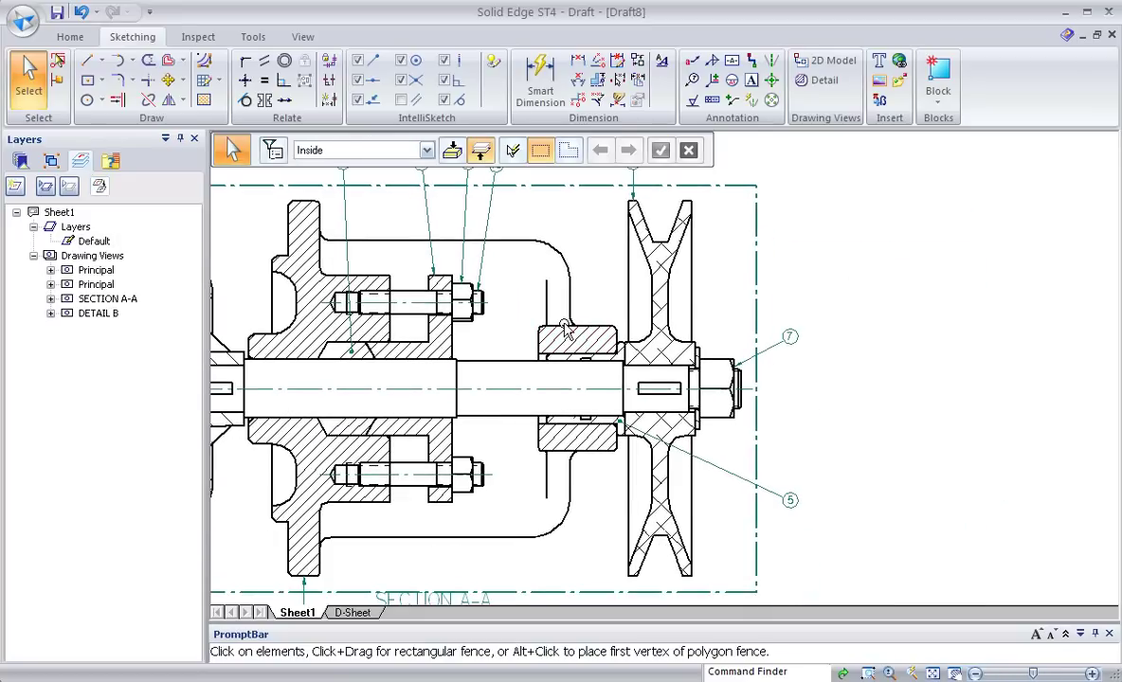
scroll(523, 341, "down", 1)
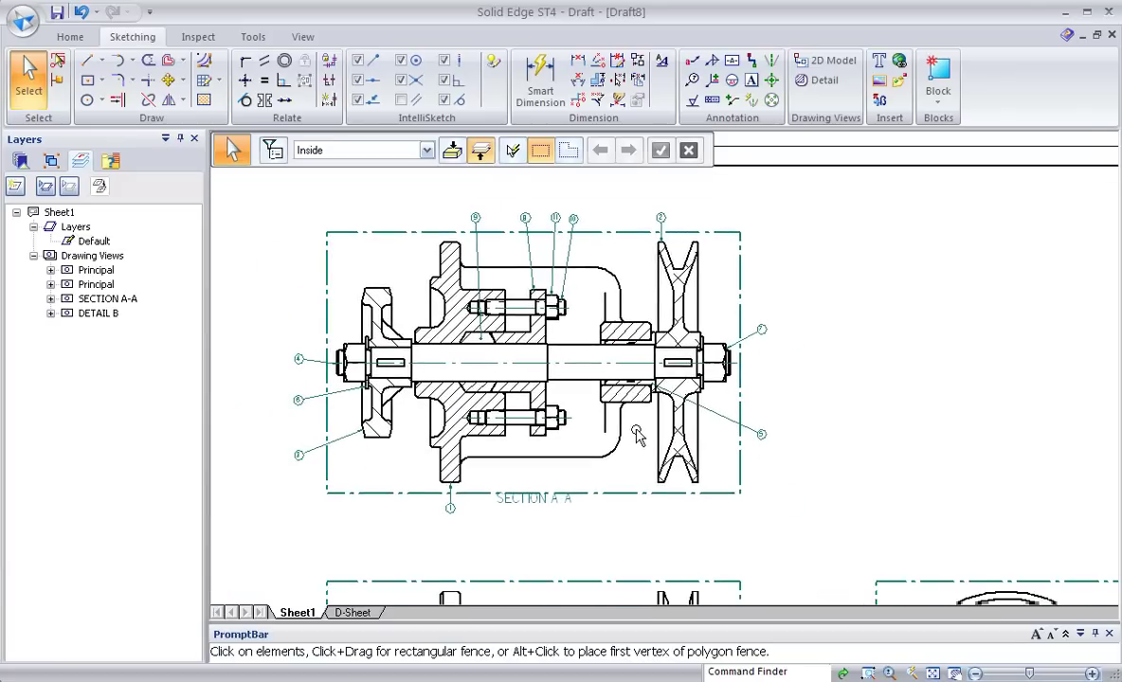
Bring balloon 1 up in line with the top balloons, its leader on the housing's top corner.
mouse_move(576, 546)
middle_mouse_down()
mouse_move(573, 478)
mouse_move(560, 462)
mouse_move(534, 533)
middle_mouse_up()
scroll(452, 489, "down", 1)
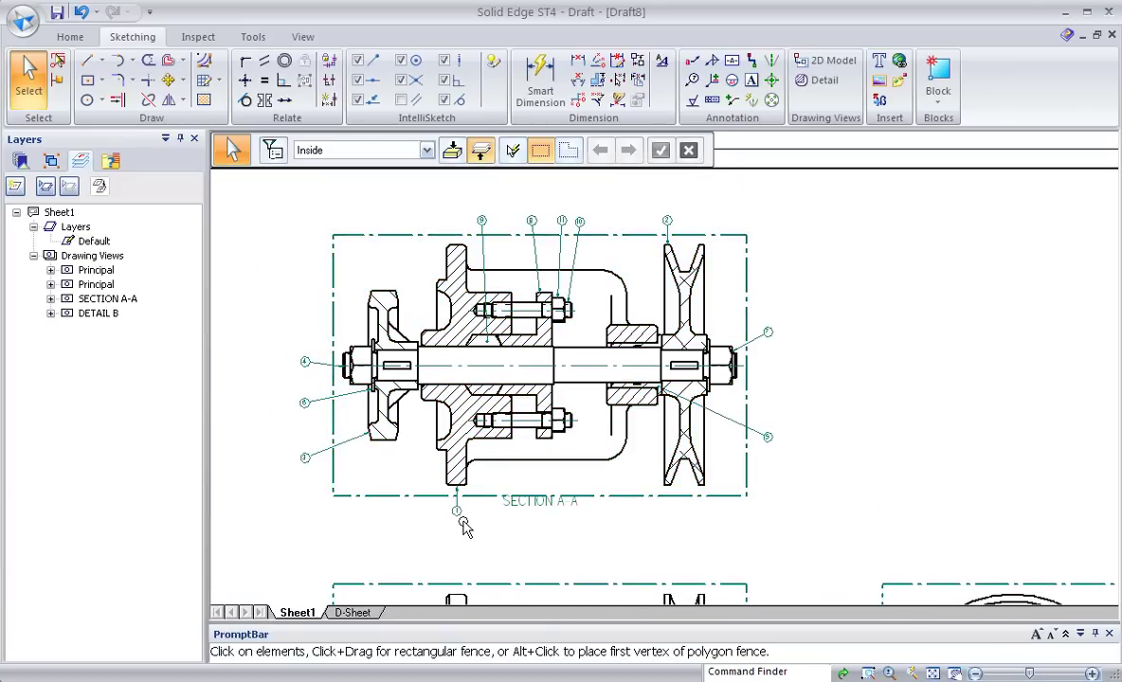
left_click(435, 224)
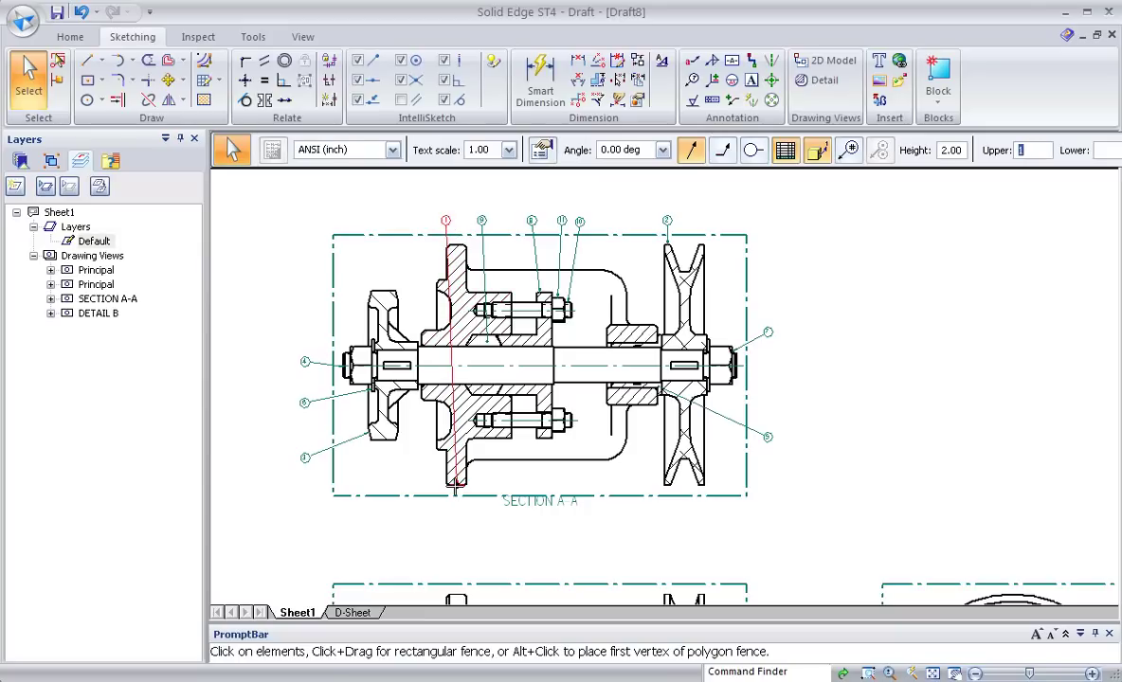
left_click_drag(461, 438, 459, 250)
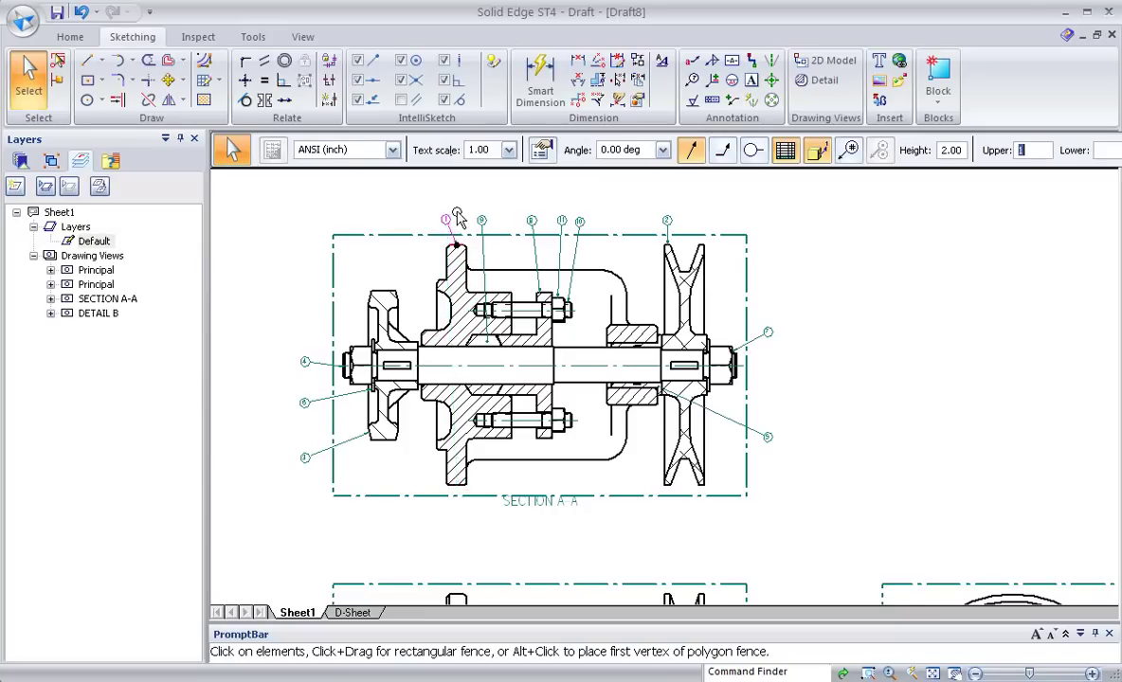
scroll(456, 232, "up", 3)
left_click_drag(379, 282, 391, 278)
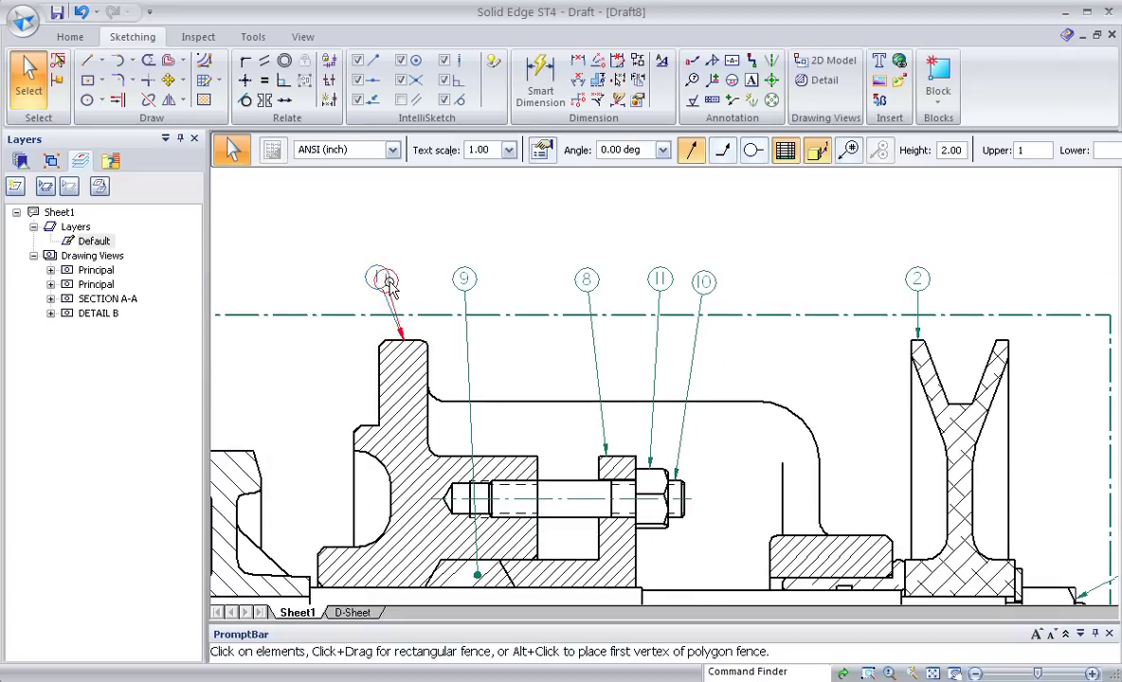
left_click(445, 251)
scroll(443, 245, "down", 2)
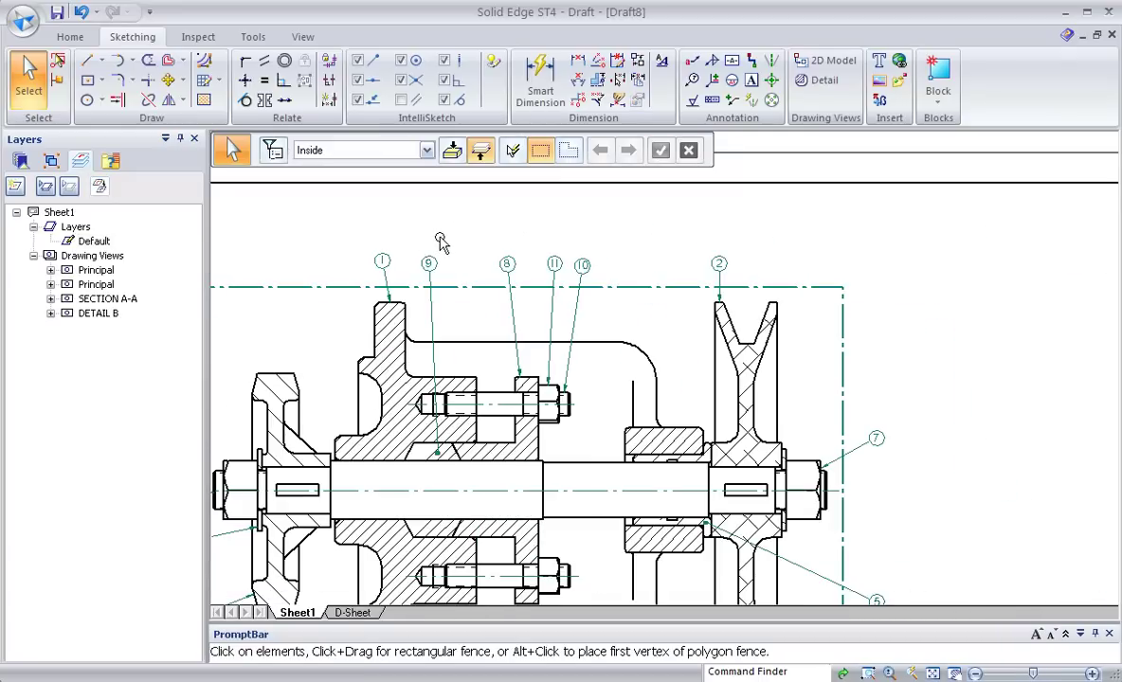
scroll(439, 240, "down", 2)
scroll(439, 240, "down", 1)
scroll(739, 383, "up", 1)
scroll(739, 382, "up", 1)
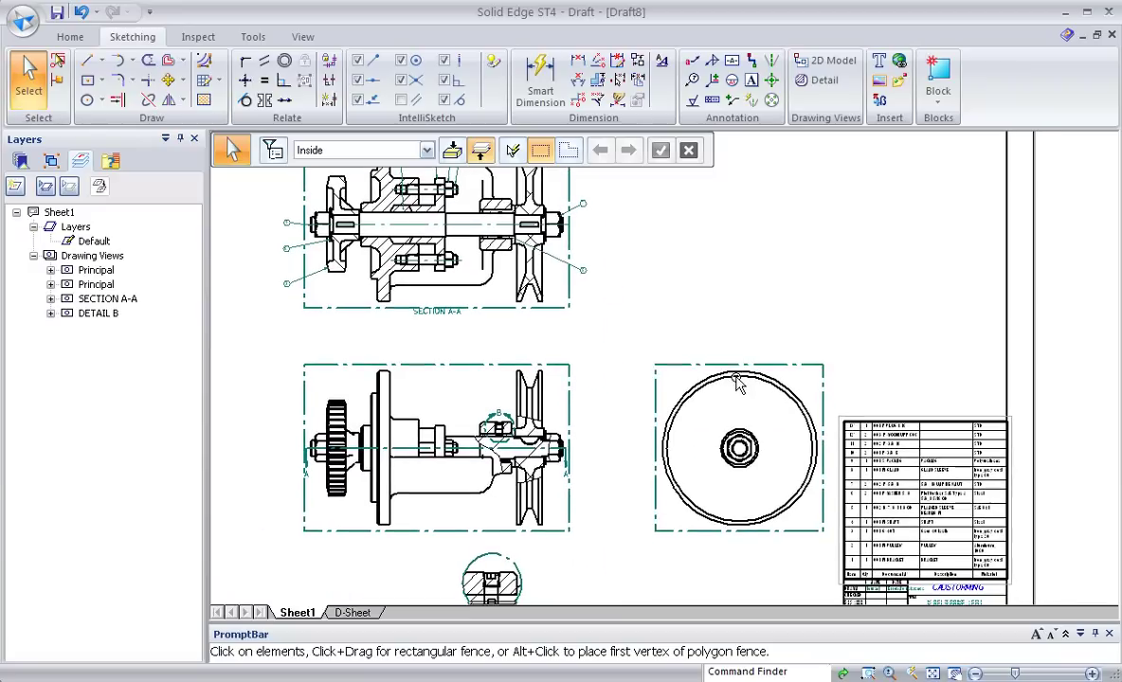